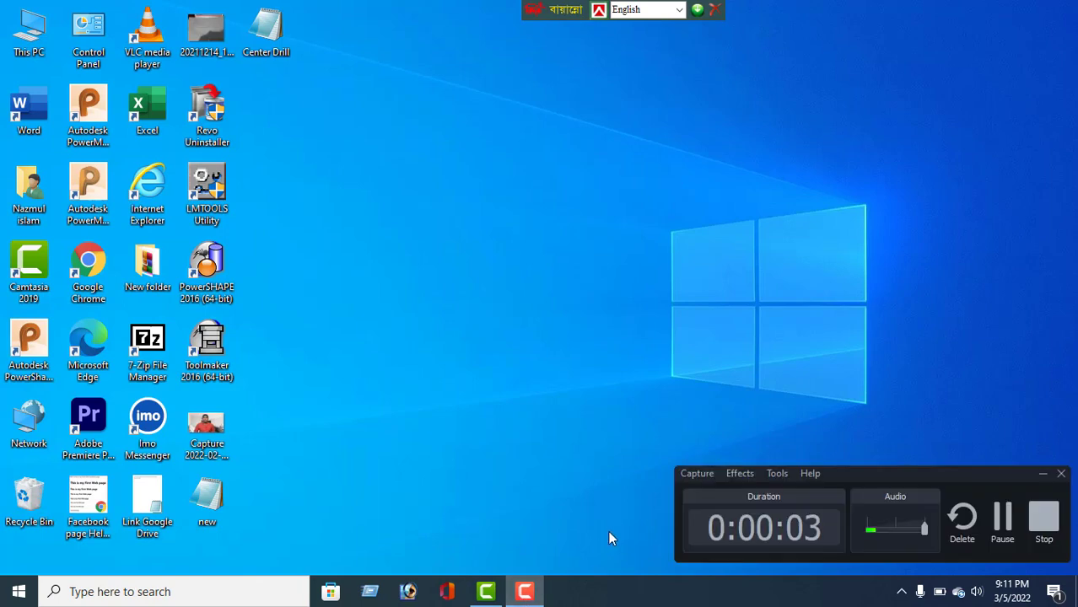
{"action": "left_click", "coordinate": [1003, 535]}
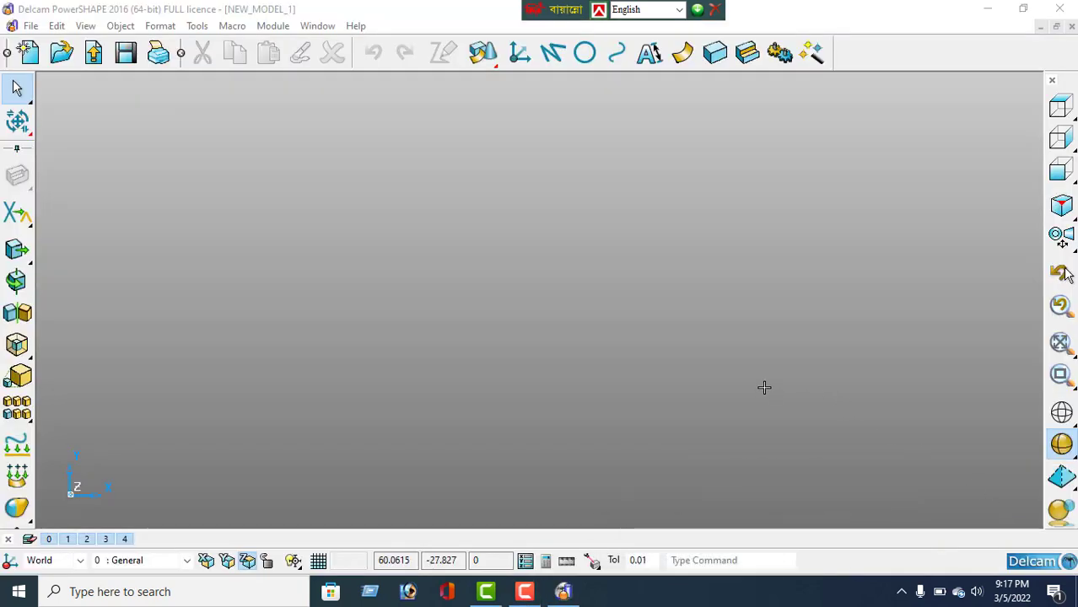
{"action": "left_click", "coordinate": [523, 593]}
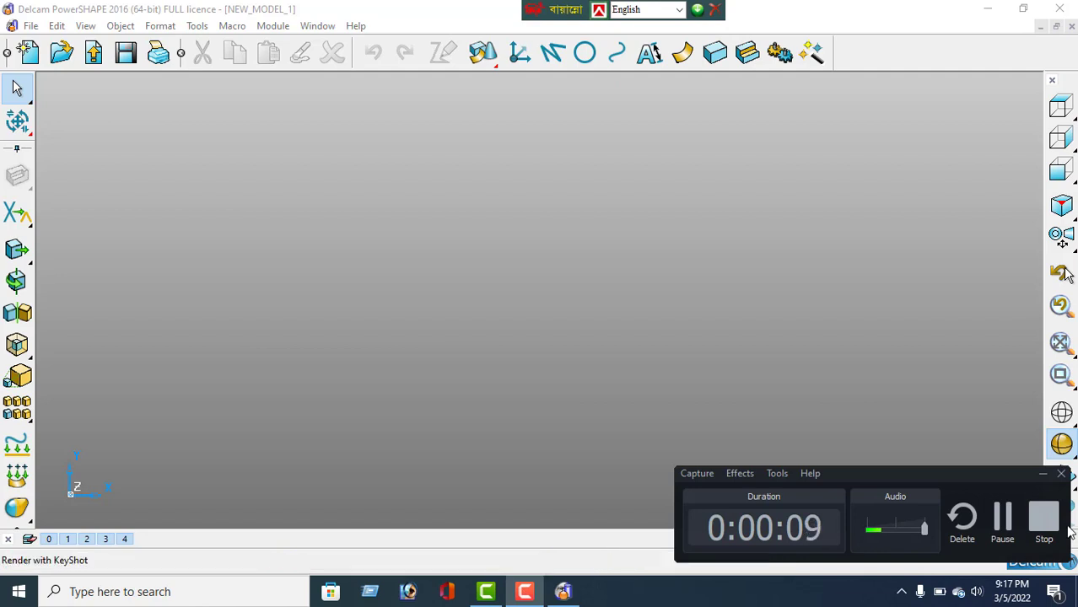
{"action": "left_click", "coordinate": [1035, 474]}
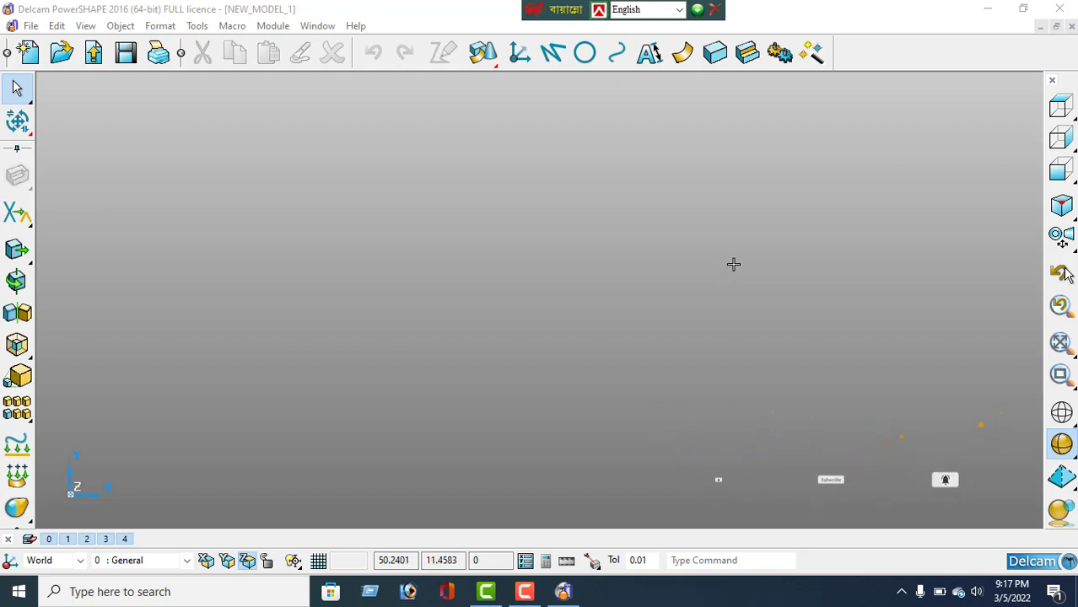
Draw a single horizontal line about 111 long, starting at X -53, Y 7
{"action": "left_click", "coordinate": [552, 59]}
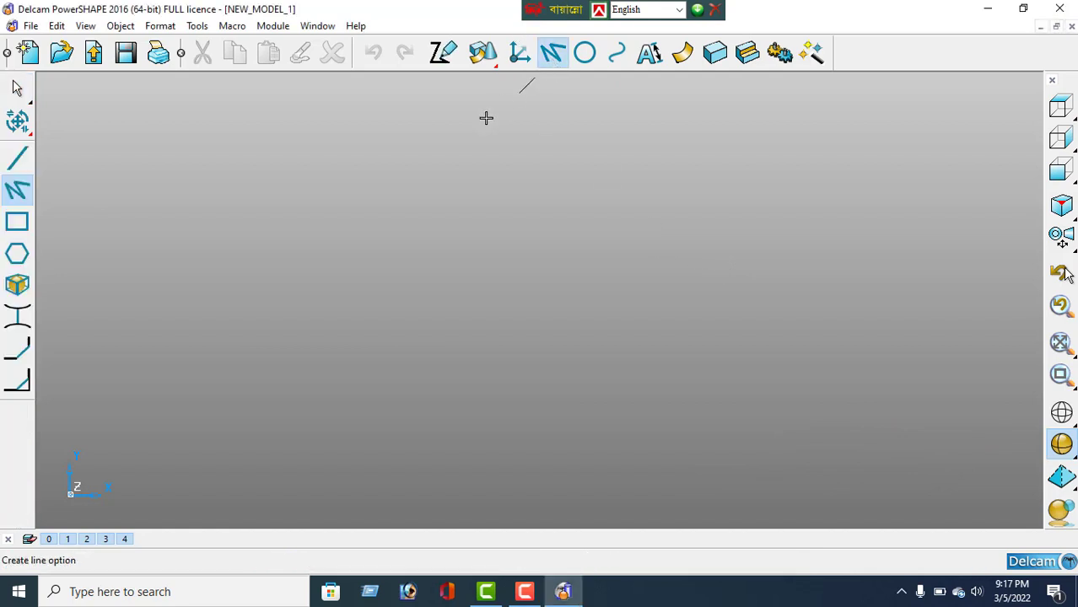
{"action": "left_click", "coordinate": [19, 159]}
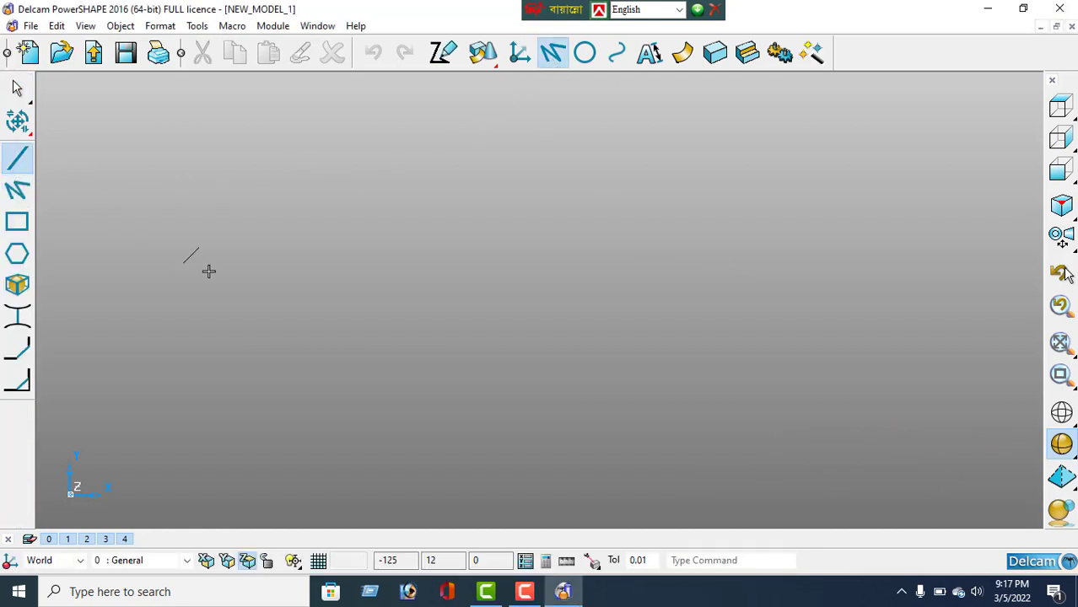
{"action": "left_click", "coordinate": [411, 278]}
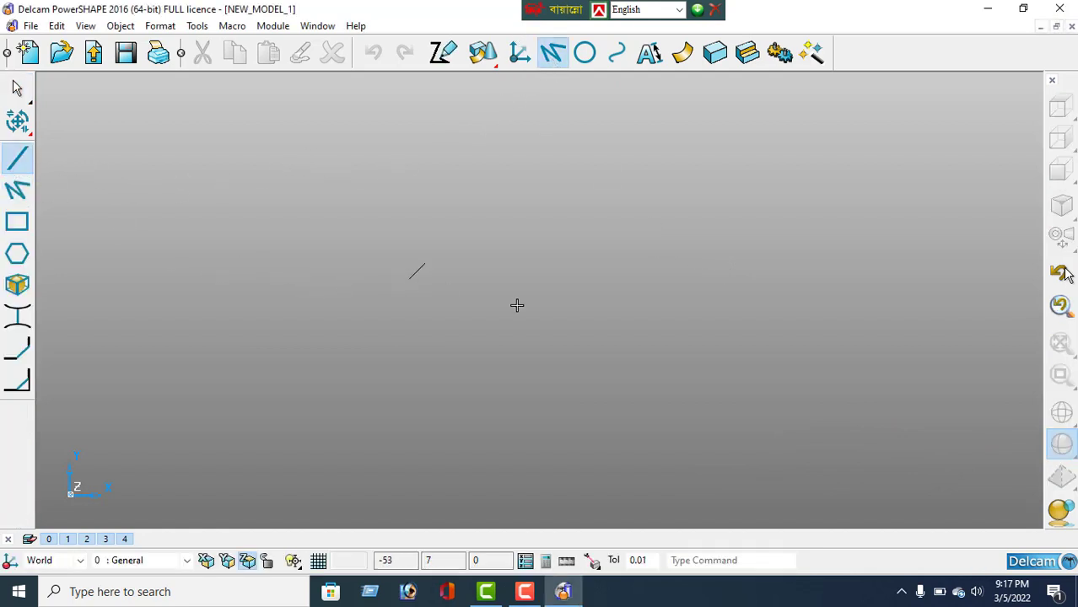
{"action": "left_click", "coordinate": [758, 279]}
{"action": "right_click", "coordinate": [515, 135]}
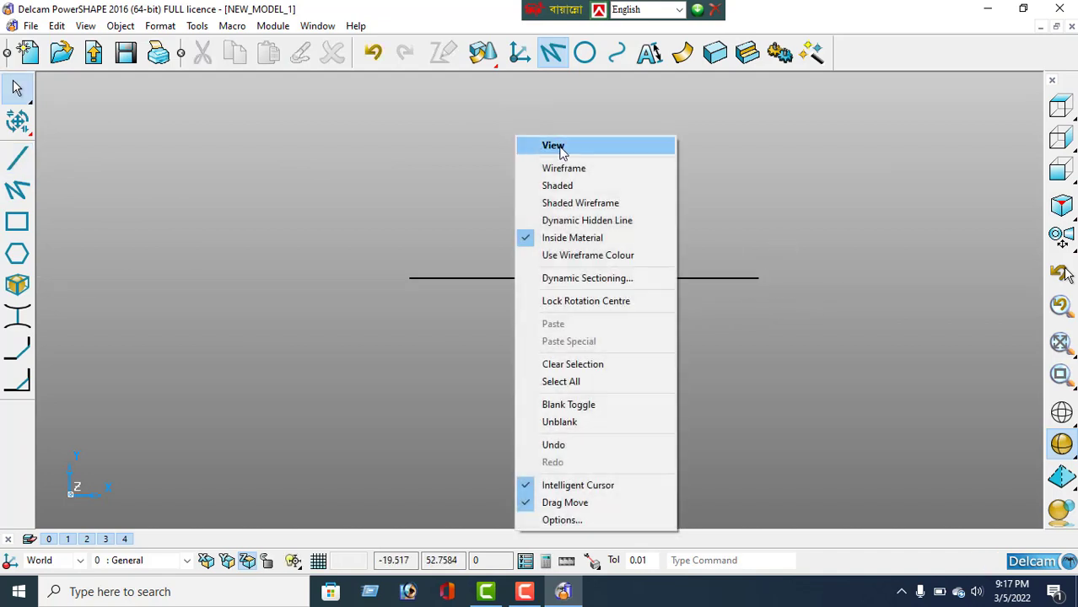
{"action": "left_click", "coordinate": [558, 145]}
Set the horizontal line's length to 122.5
{"action": "double_click", "coordinate": [577, 279]}
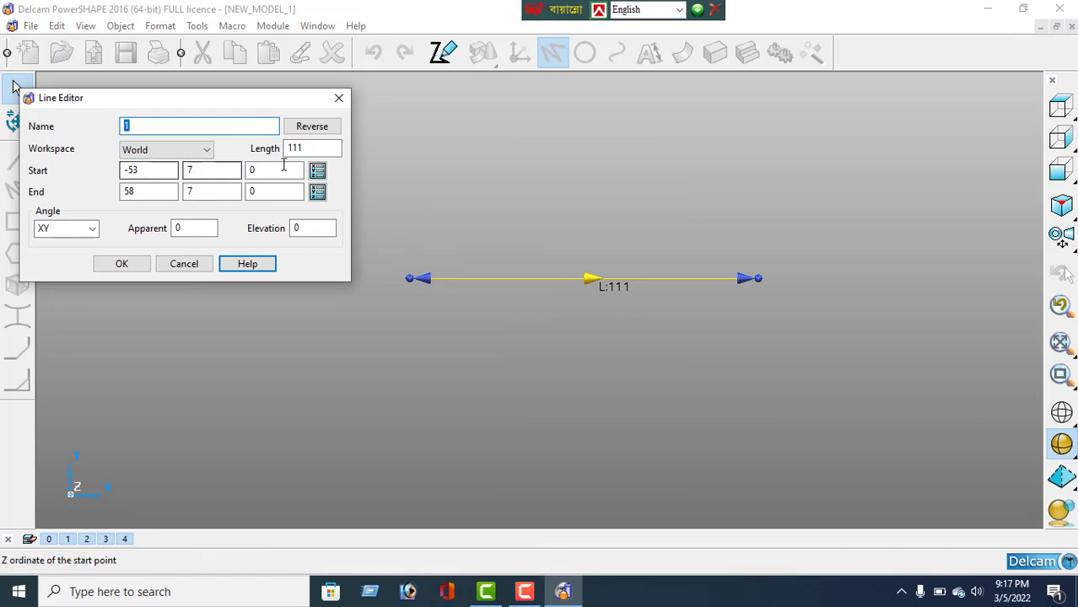
{"action": "left_click_drag", "start_coordinate": [316, 149], "coordinate": [251, 165]}
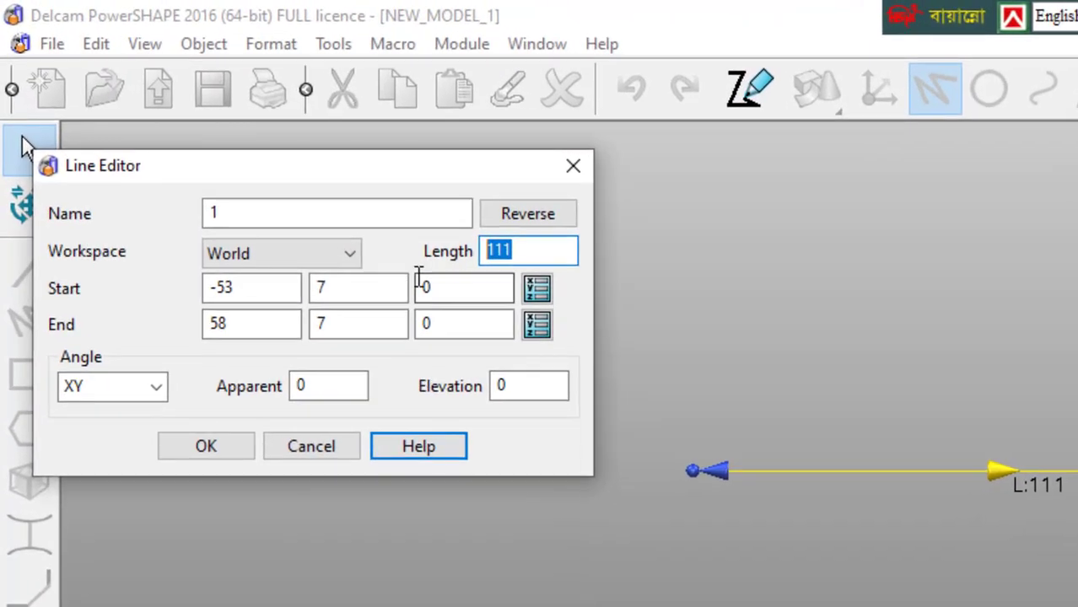
{"action": "type", "text": "12"}
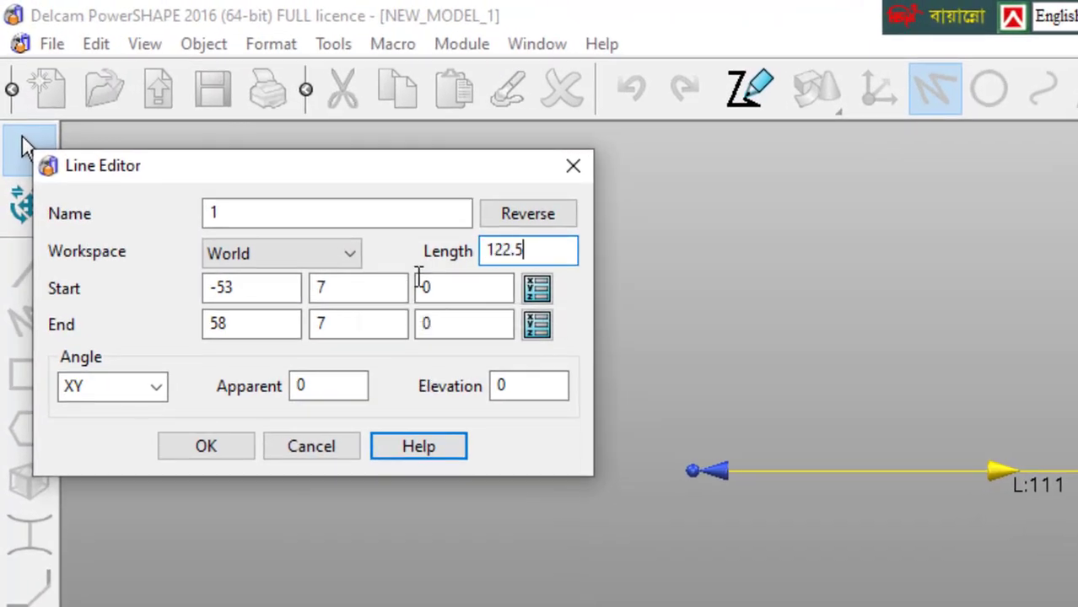
{"action": "type", "text": "2.5"}
{"action": "key", "text": "Return"}
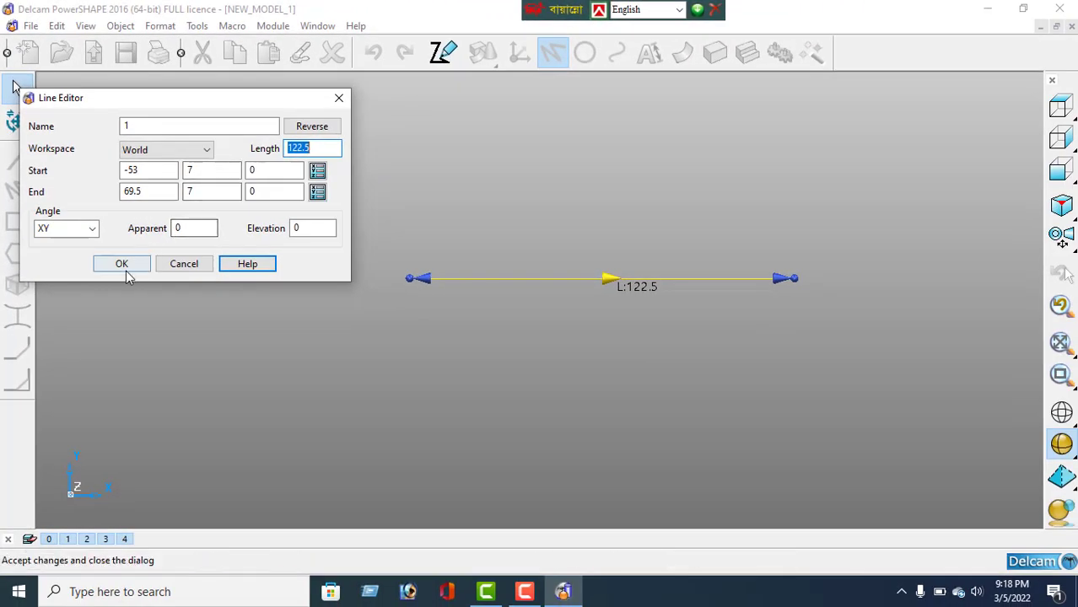
{"action": "left_click", "coordinate": [126, 267]}
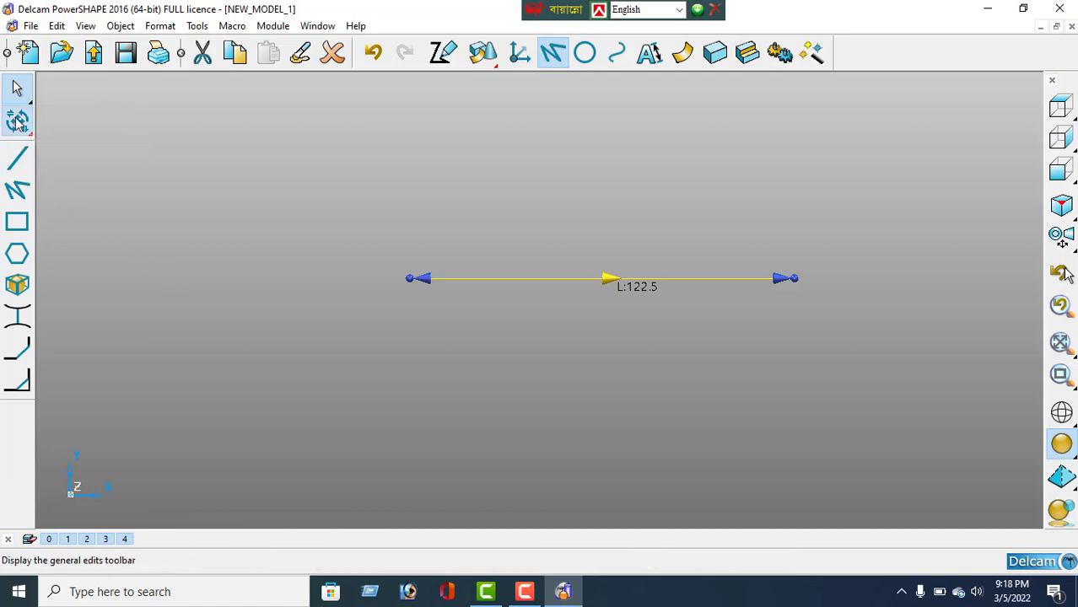
Offset the horizontal line upward by a distance of 16, keeping the original and making one copy
{"action": "left_click", "coordinate": [17, 121]}
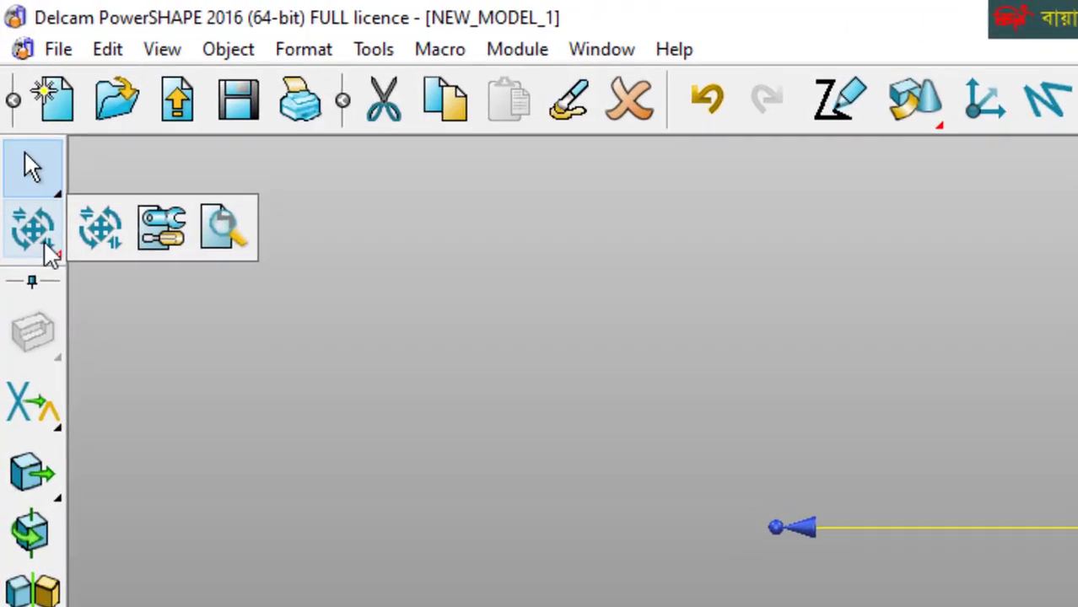
{"action": "left_click", "coordinate": [145, 307]}
{"action": "mouse_move", "coordinate": [44, 237]}
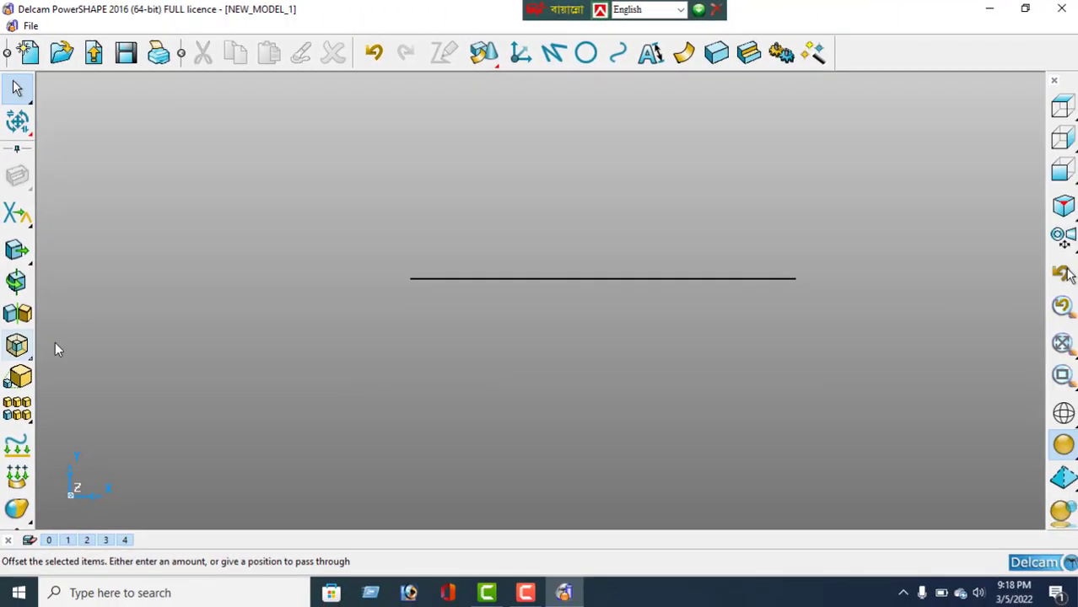
{"action": "mouse_move", "coordinate": [25, 345]}
{"action": "left_click", "coordinate": [608, 278]}
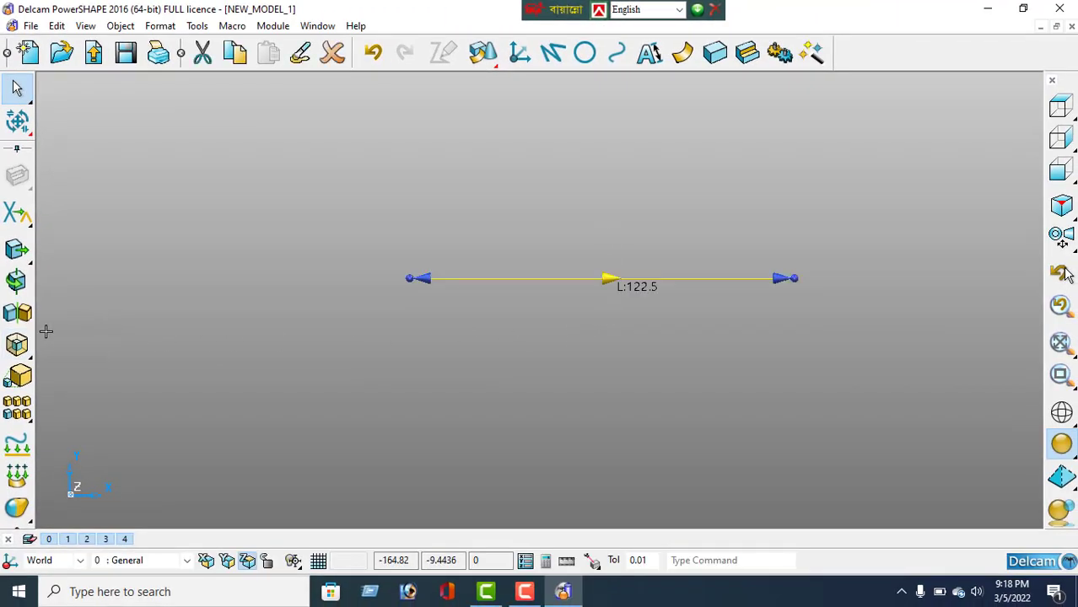
{"action": "left_click", "coordinate": [17, 344]}
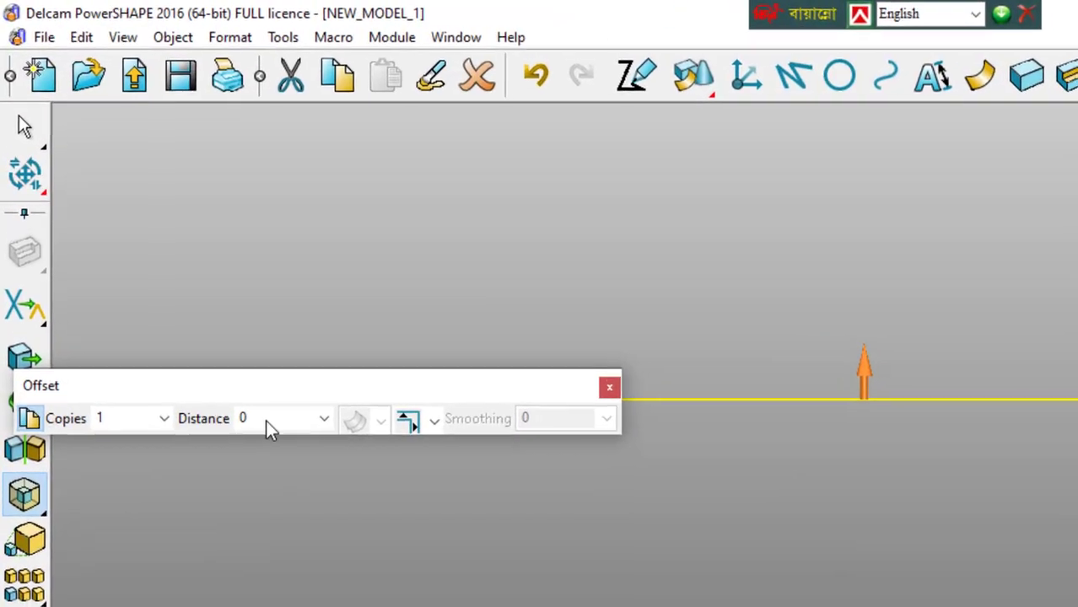
{"action": "double_click", "coordinate": [266, 420]}
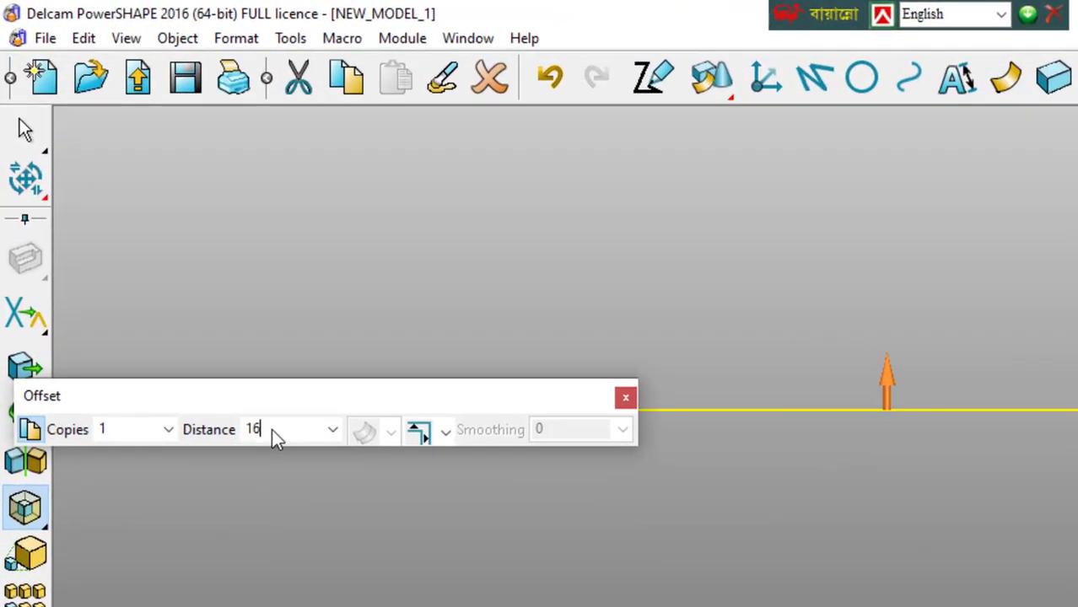
{"action": "type", "text": "16"}
{"action": "key", "text": "Return"}
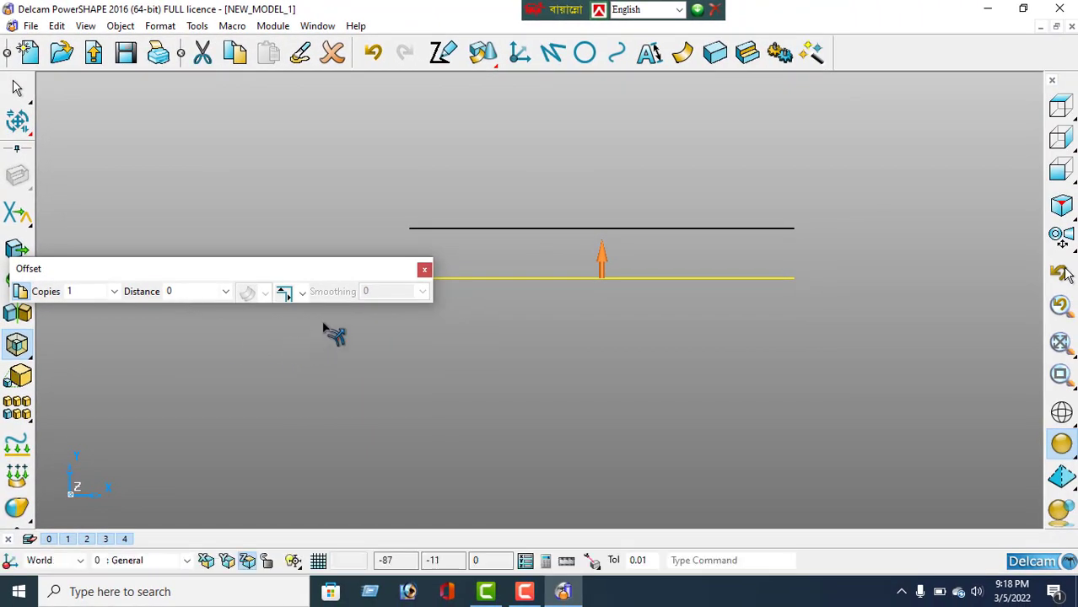
{"action": "left_click", "coordinate": [425, 269]}
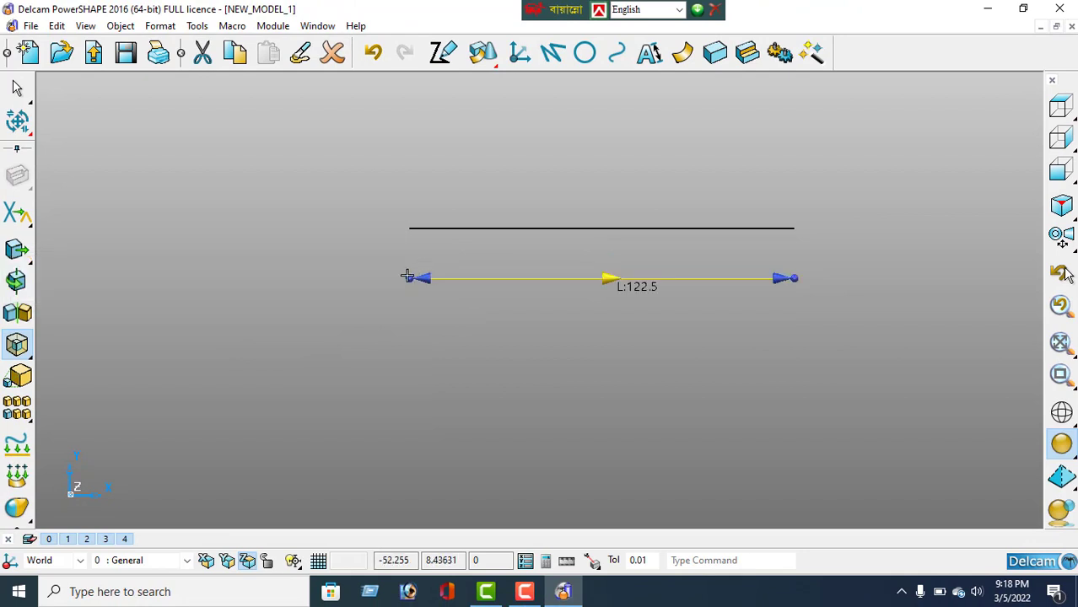
Shorten the upper line to about 65.5 by moving its right endpoint toward the left one
{"action": "left_click", "coordinate": [563, 229]}
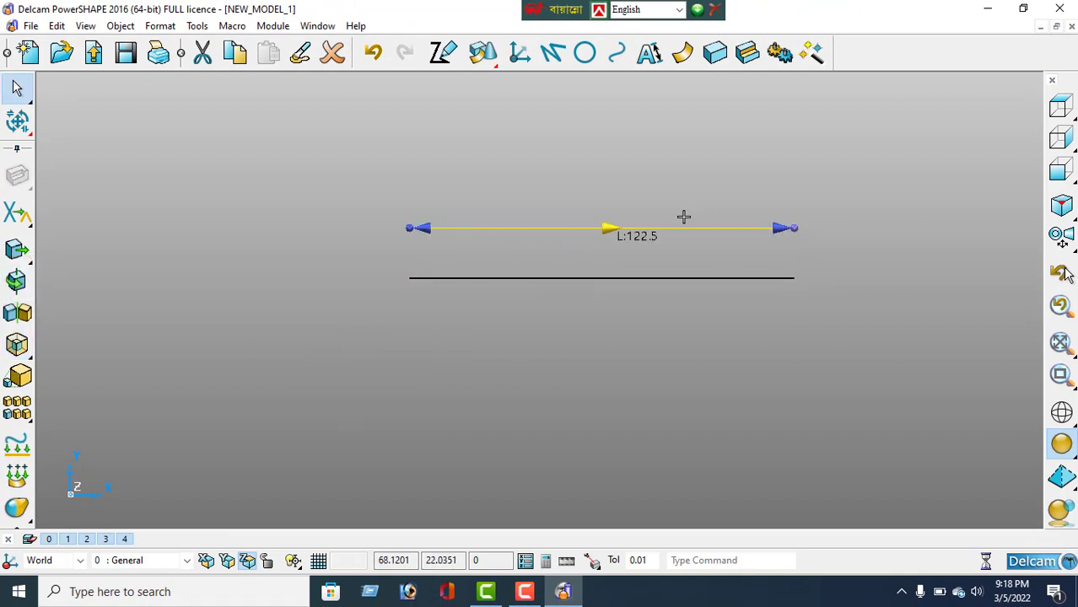
{"action": "left_click_drag", "start_coordinate": [784, 228], "coordinate": [620, 228]}
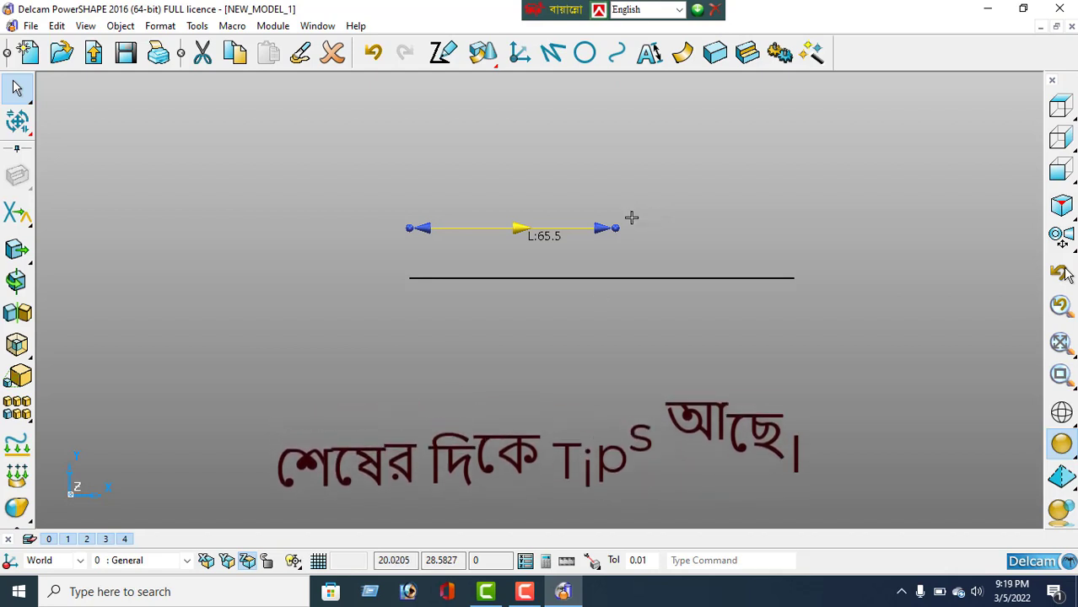
{"action": "right_click", "coordinate": [690, 160]}
{"action": "left_click", "coordinate": [729, 168]}
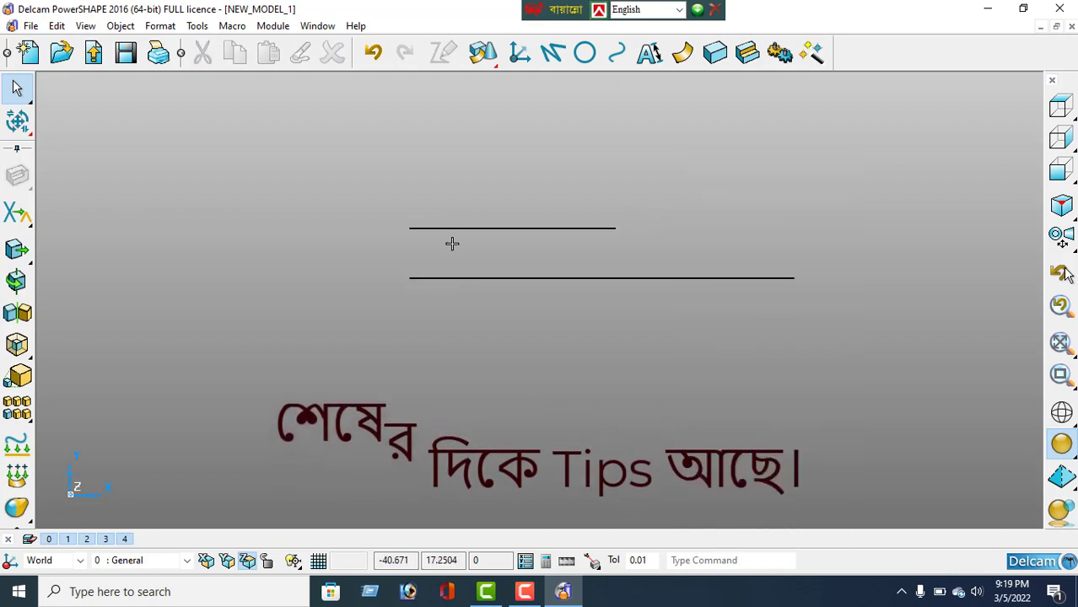
Set the upper horizontal line's length to 44.5
{"action": "left_click", "coordinate": [512, 228]}
{"action": "double_click", "coordinate": [512, 228]}
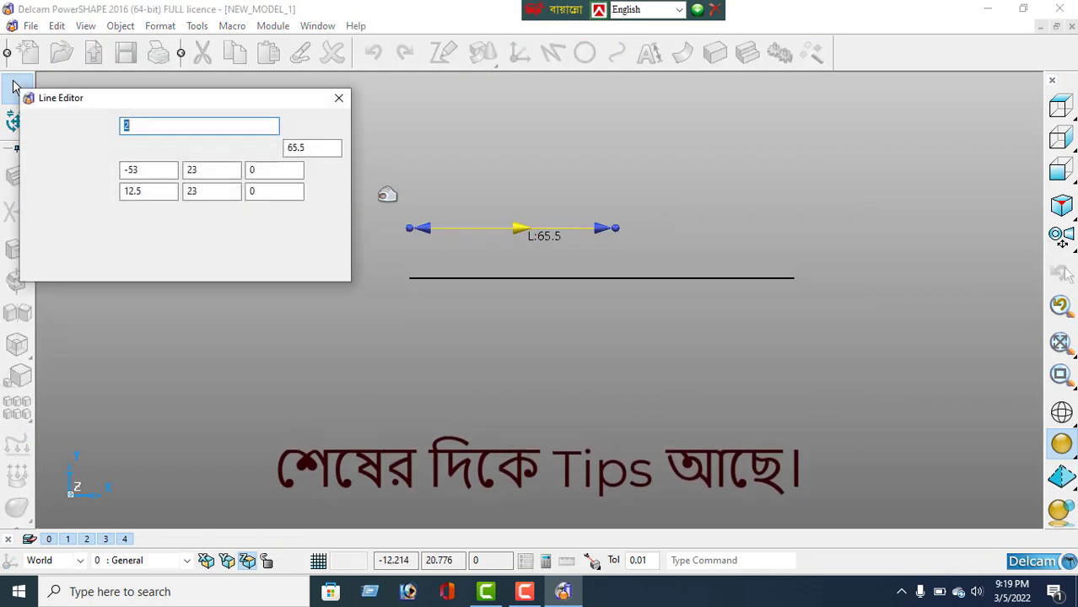
{"action": "left_click_drag", "start_coordinate": [313, 147], "coordinate": [267, 160]}
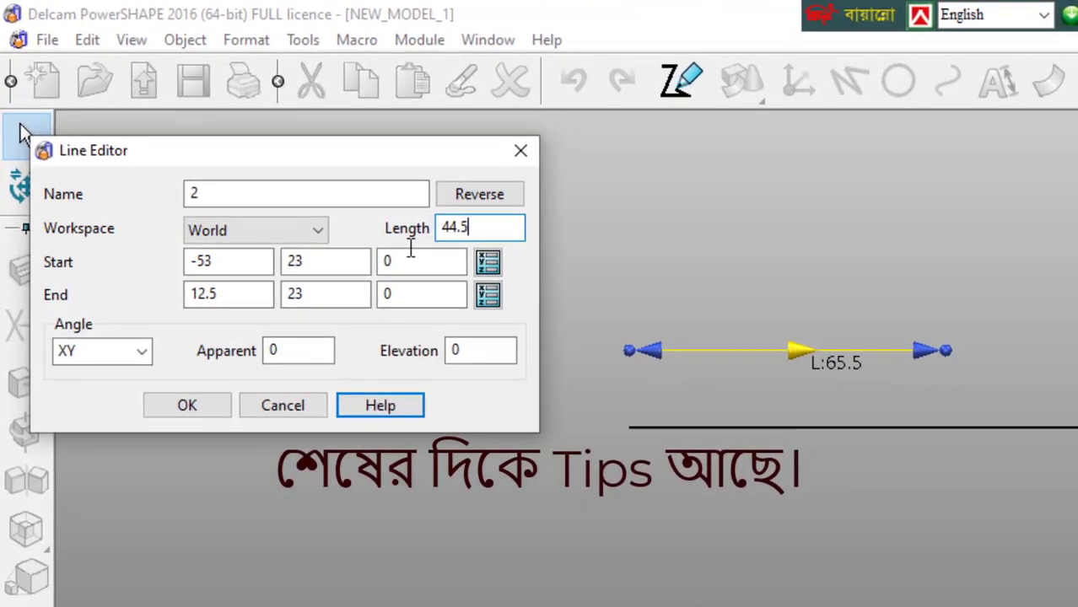
{"action": "type", "text": "44.5"}
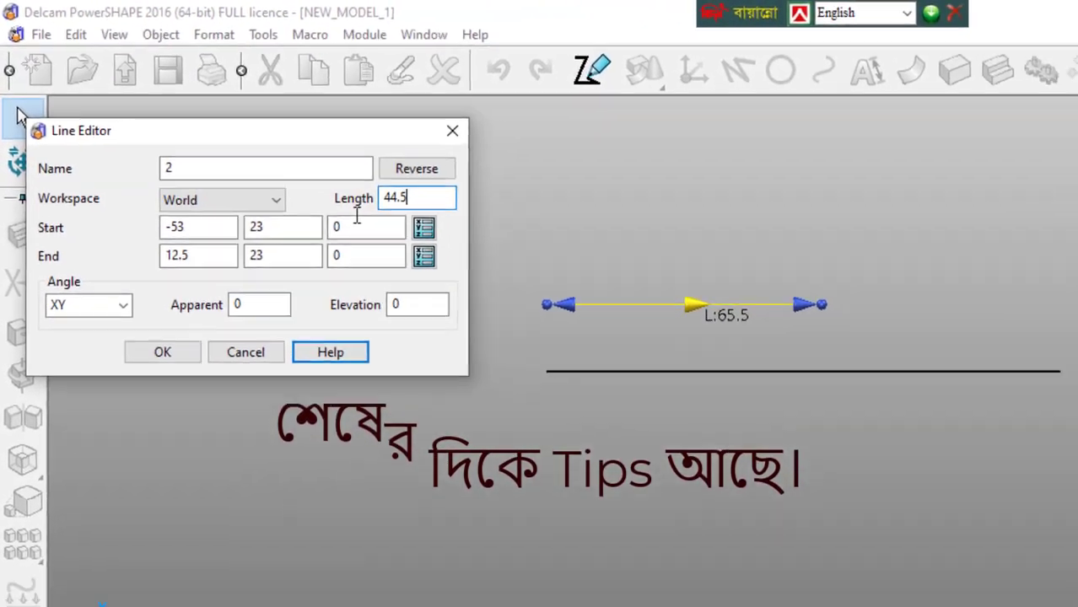
{"action": "key", "text": "Return"}
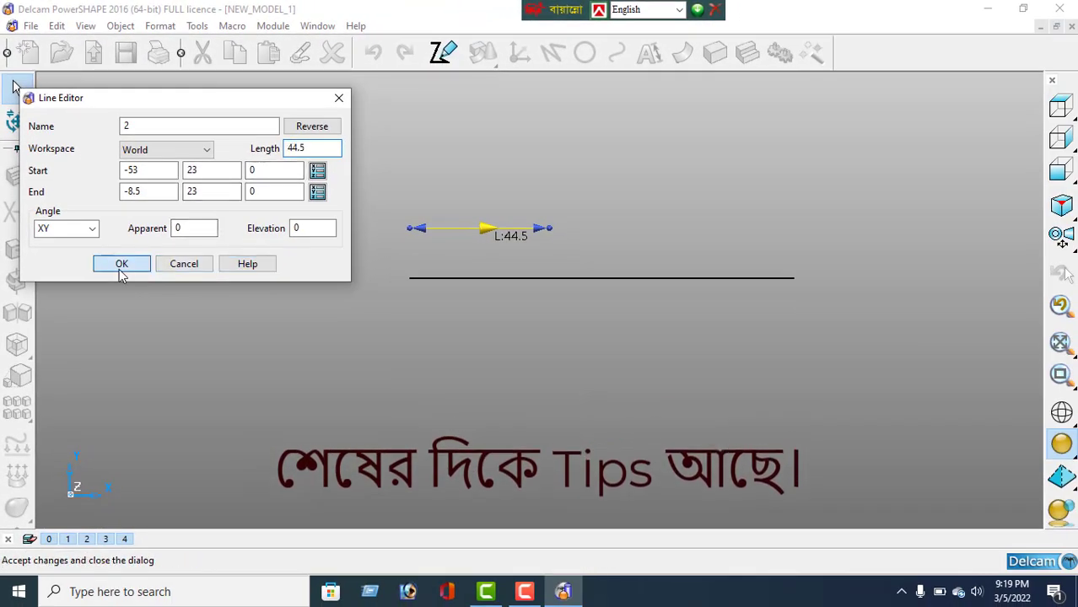
{"action": "left_click", "coordinate": [121, 264]}
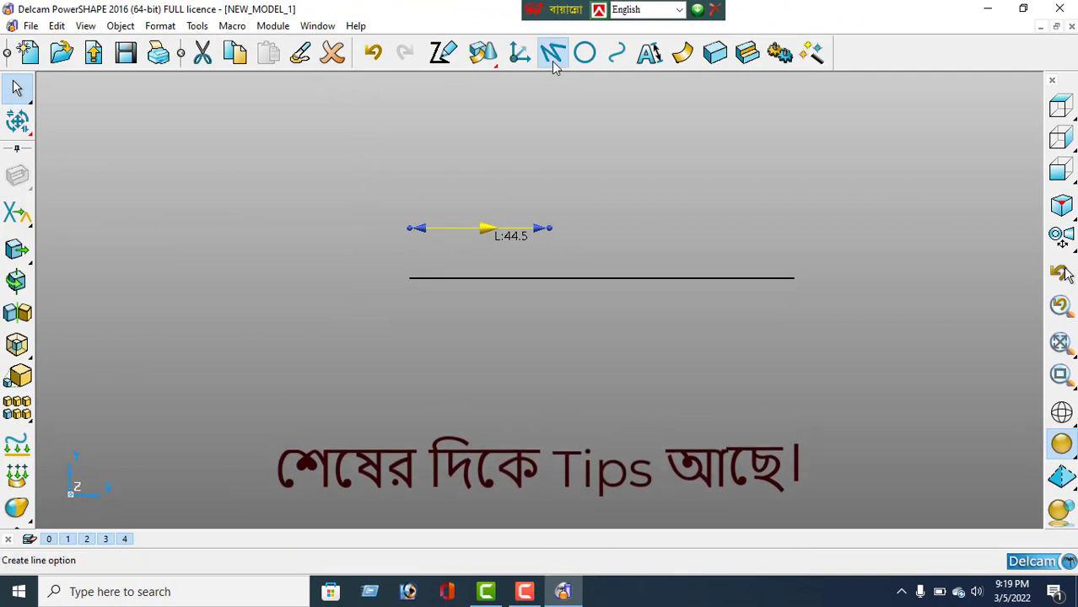
Draw a vertical line joining the left endpoints of the upper and lower horizontal lines
{"action": "left_click", "coordinate": [552, 53]}
{"action": "left_click", "coordinate": [411, 229]}
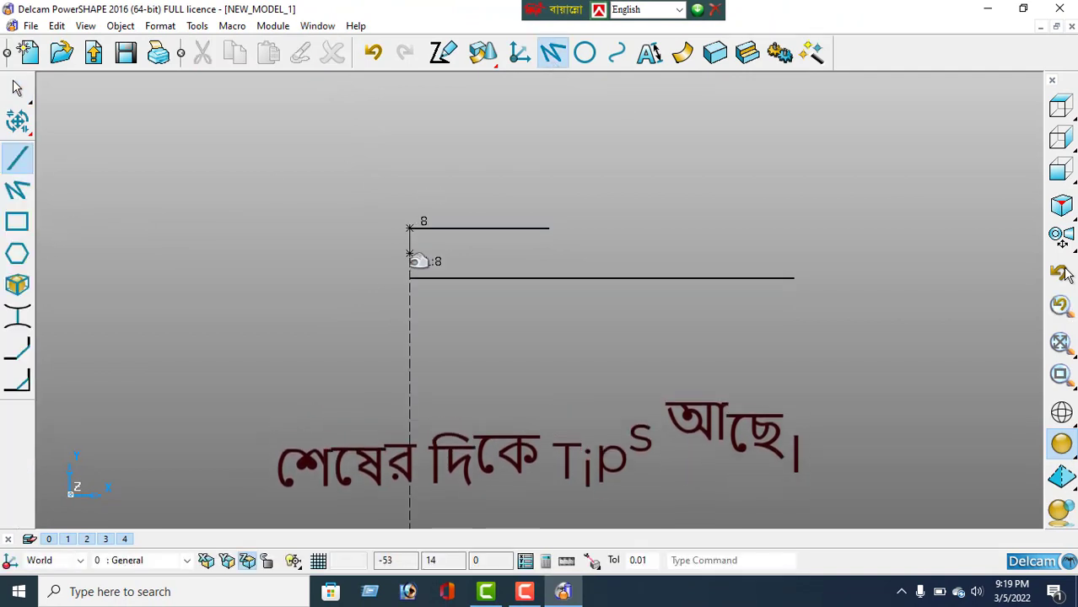
{"action": "left_click", "coordinate": [411, 278]}
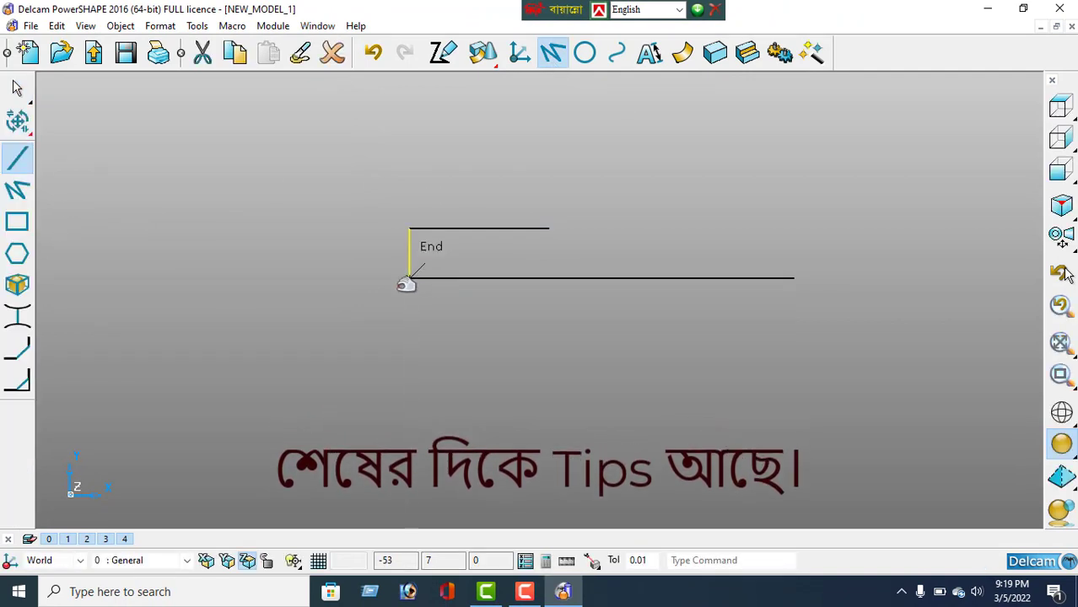
{"action": "right_click", "coordinate": [332, 155]}
{"action": "left_click", "coordinate": [366, 165]}
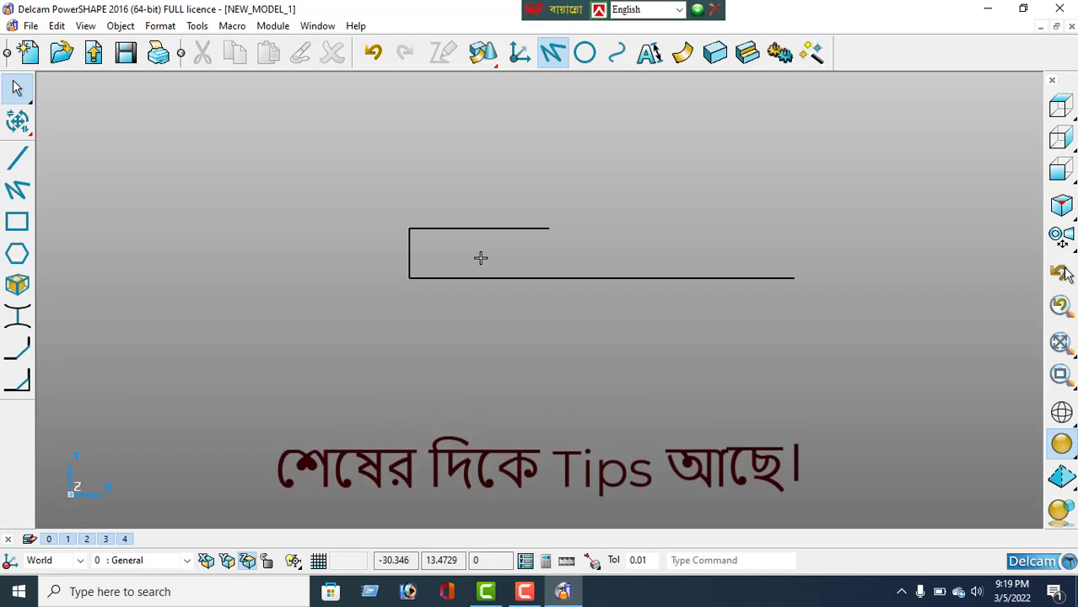
Draw a vertical line about 25 long upward from the right endpoint of the upper horizontal line
{"action": "left_click", "coordinate": [17, 157]}
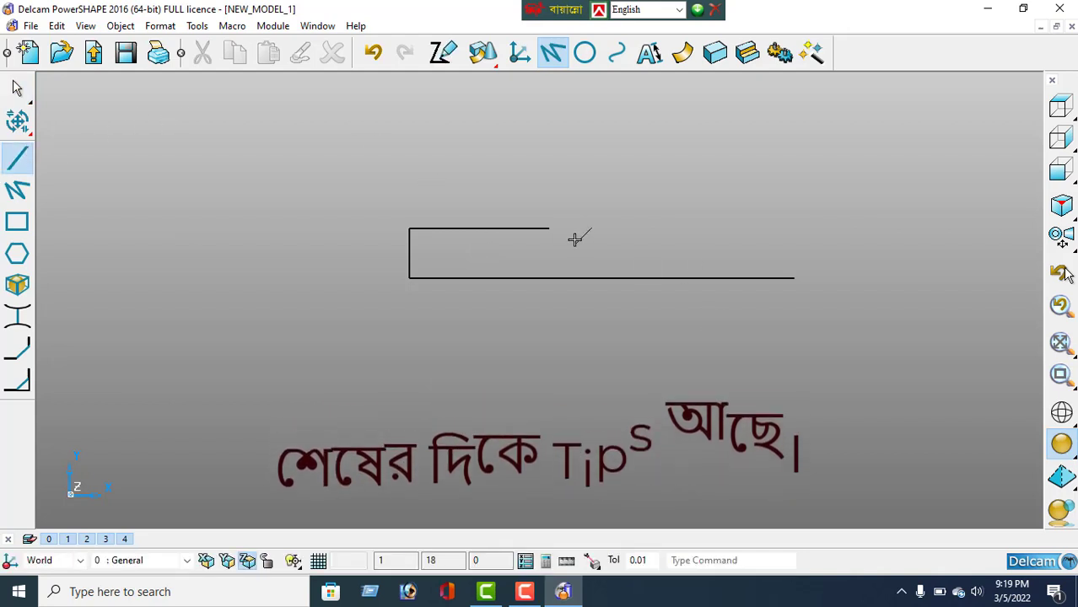
{"action": "left_click", "coordinate": [549, 228]}
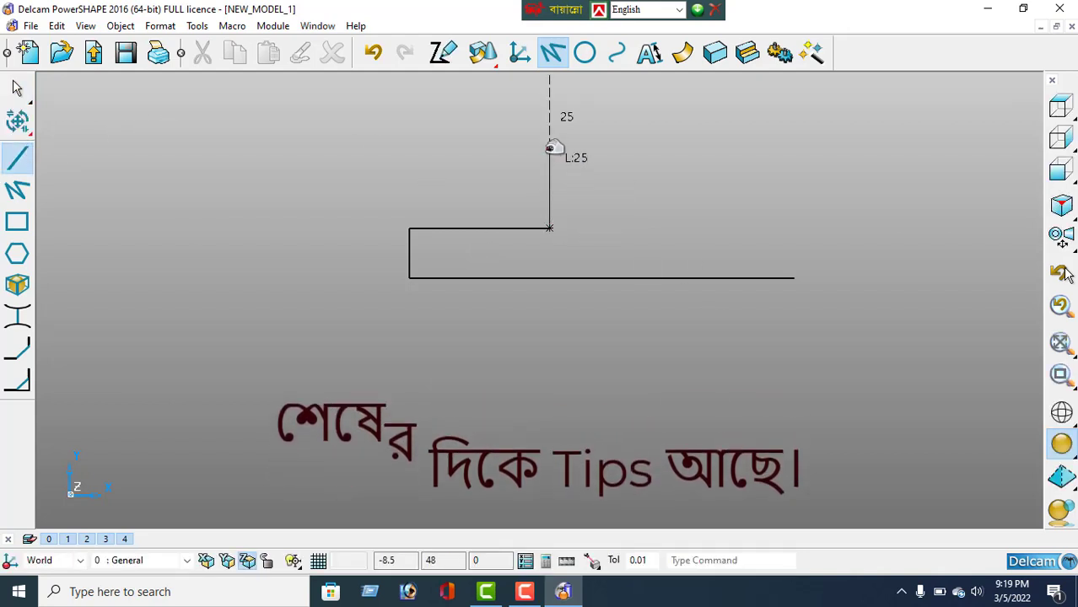
{"action": "right_click", "coordinate": [333, 141]}
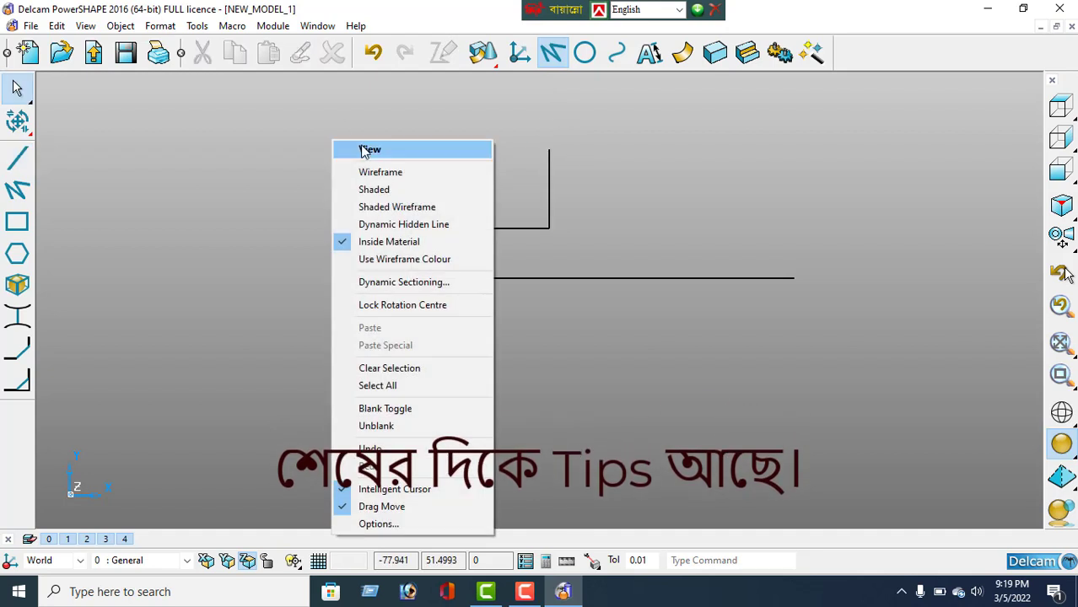
{"action": "left_click", "coordinate": [656, 274]}
Set the length of the vertical line rising from the upper horizontal line's right endpoint to 17
{"action": "double_click", "coordinate": [549, 181]}
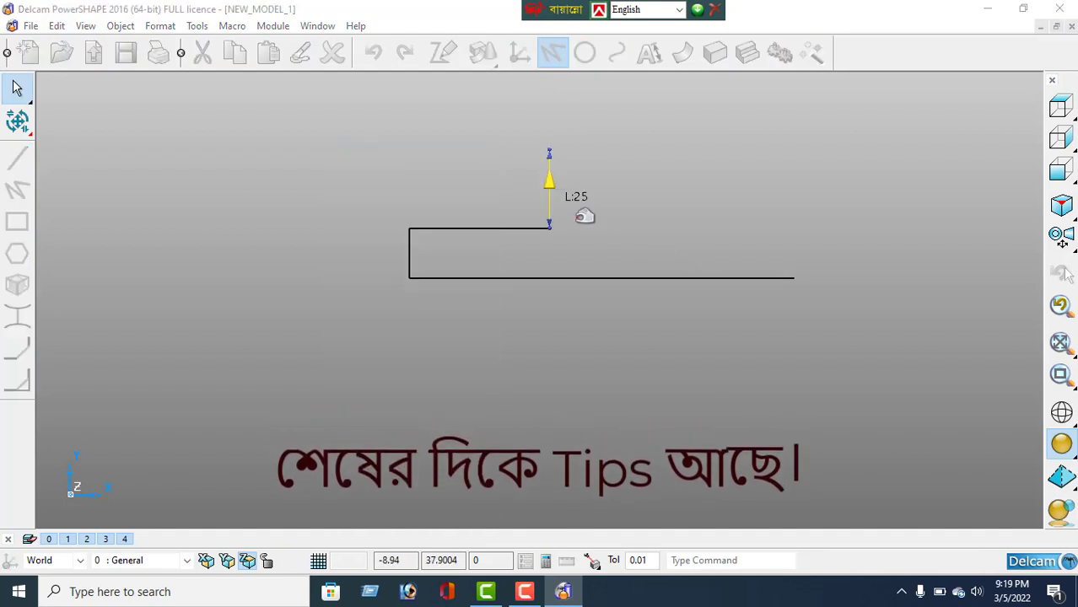
{"action": "double_click", "coordinate": [308, 147]}
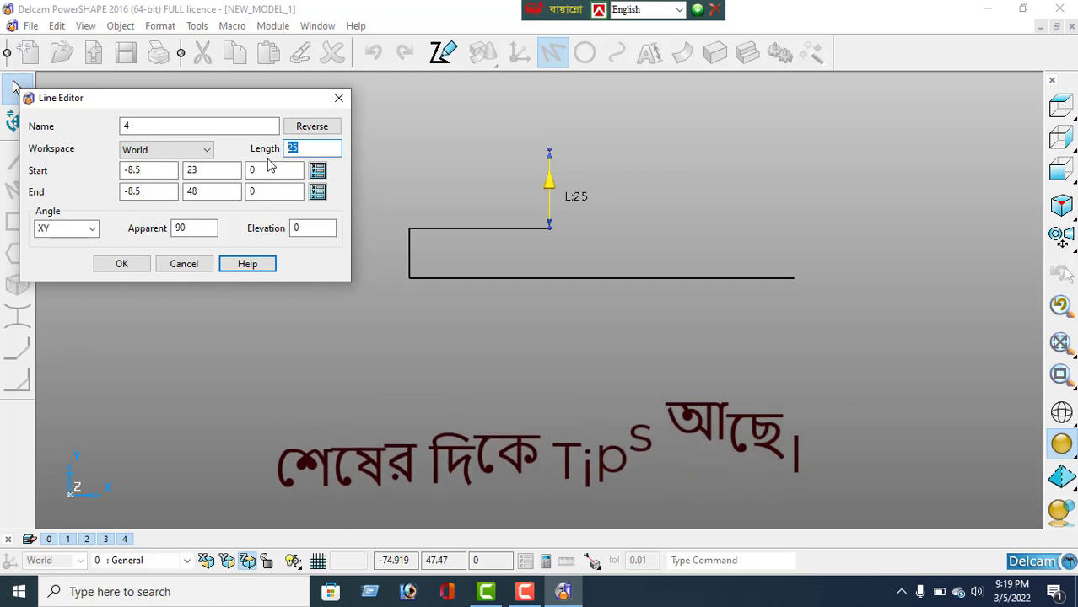
{"action": "type", "text": "17"}
{"action": "key", "text": "Return"}
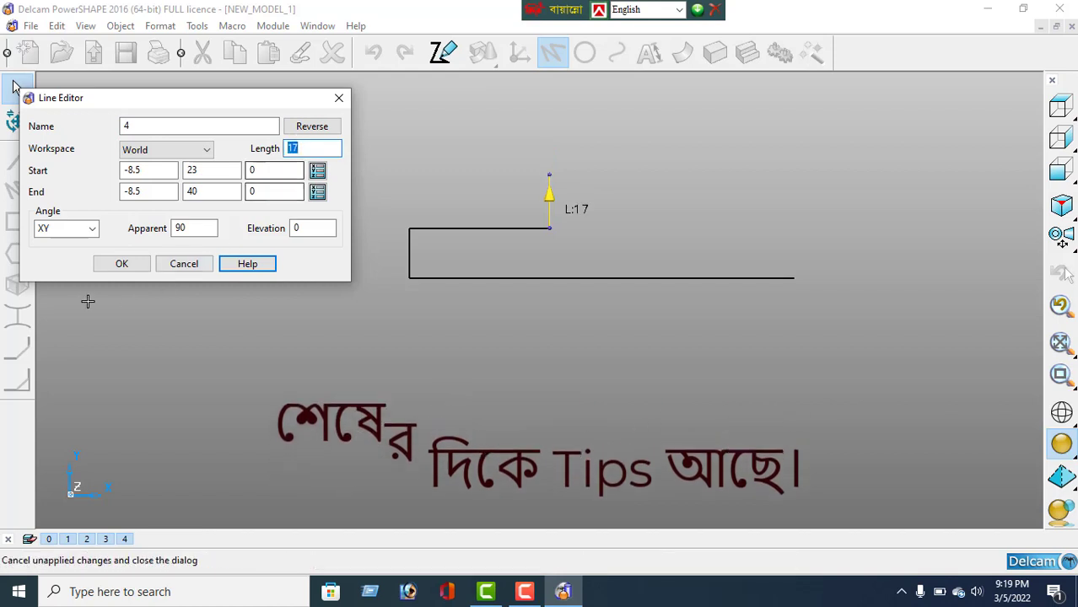
{"action": "left_click", "coordinate": [123, 264]}
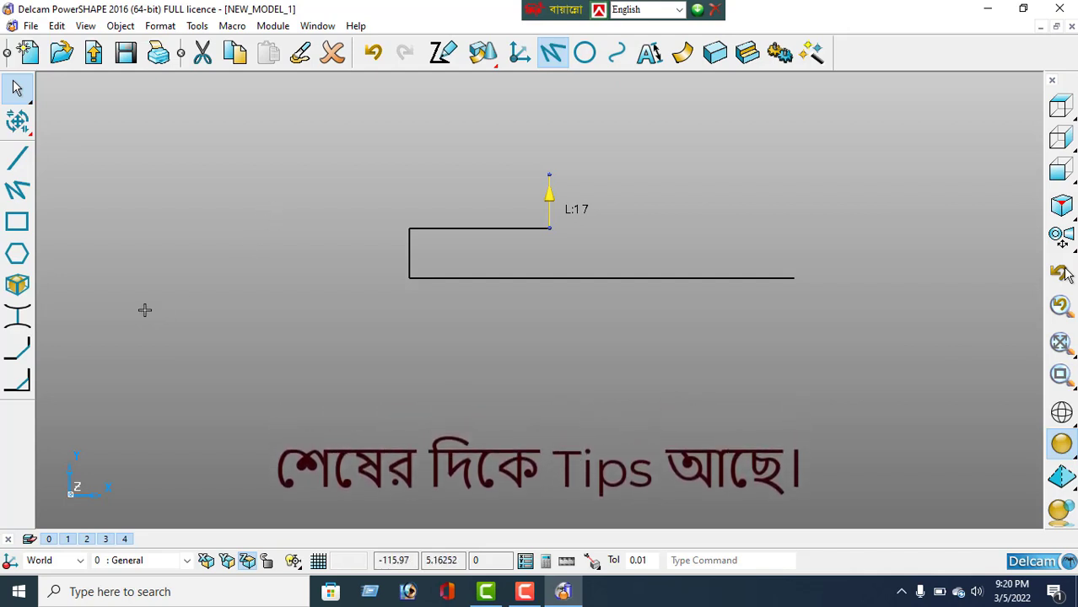
Draw a horizontal line about 16 long leftward from the top endpoint of the 17-long vertical line
{"action": "left_click", "coordinate": [16, 158]}
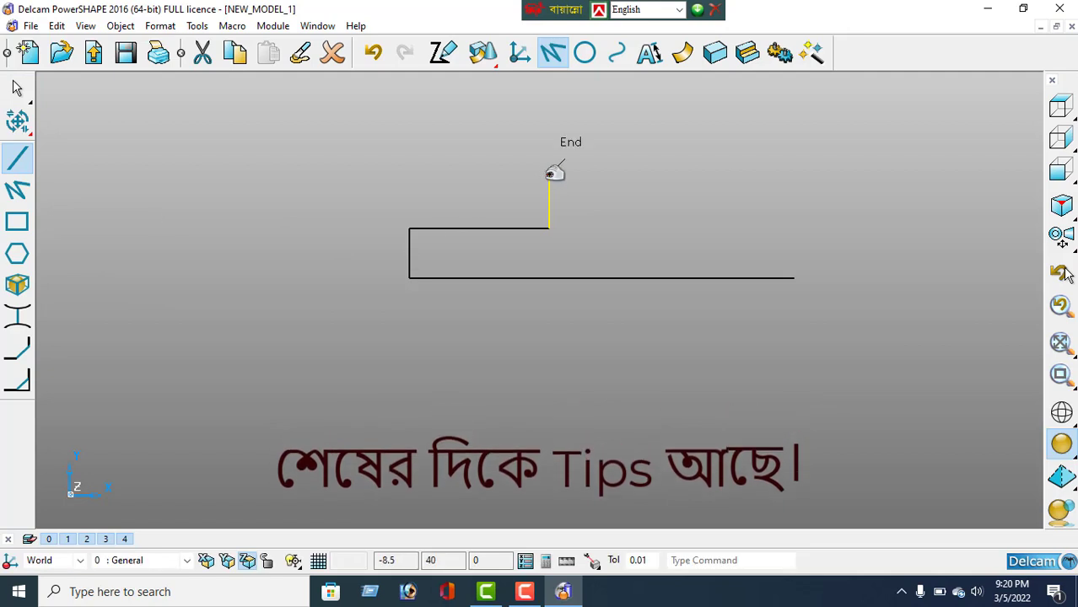
{"action": "left_click", "coordinate": [550, 174]}
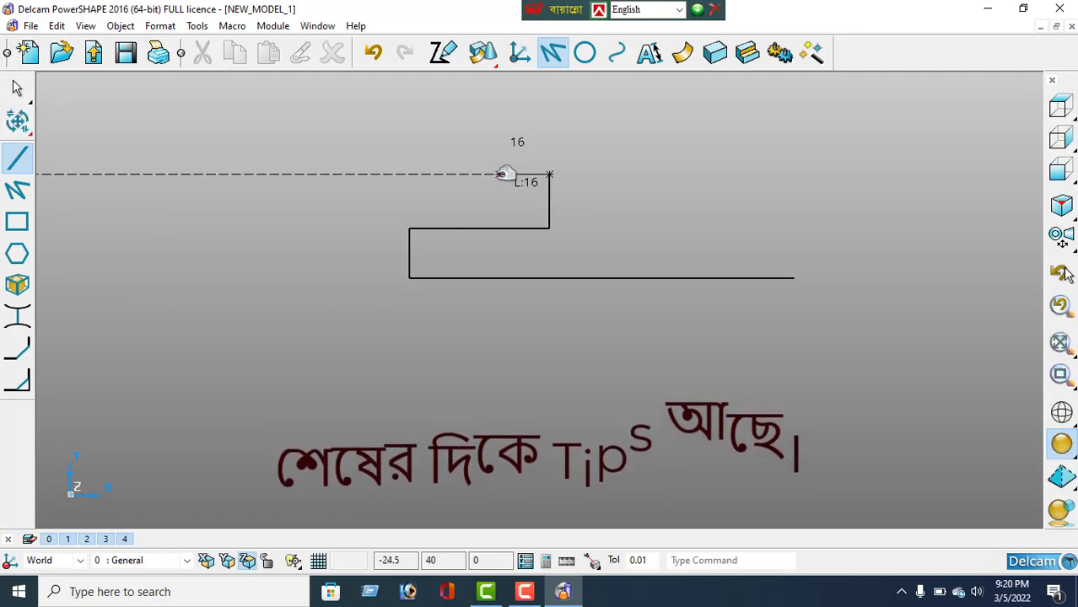
{"action": "left_click", "coordinate": [501, 173]}
{"action": "right_click", "coordinate": [293, 129]}
{"action": "left_click", "coordinate": [330, 144]}
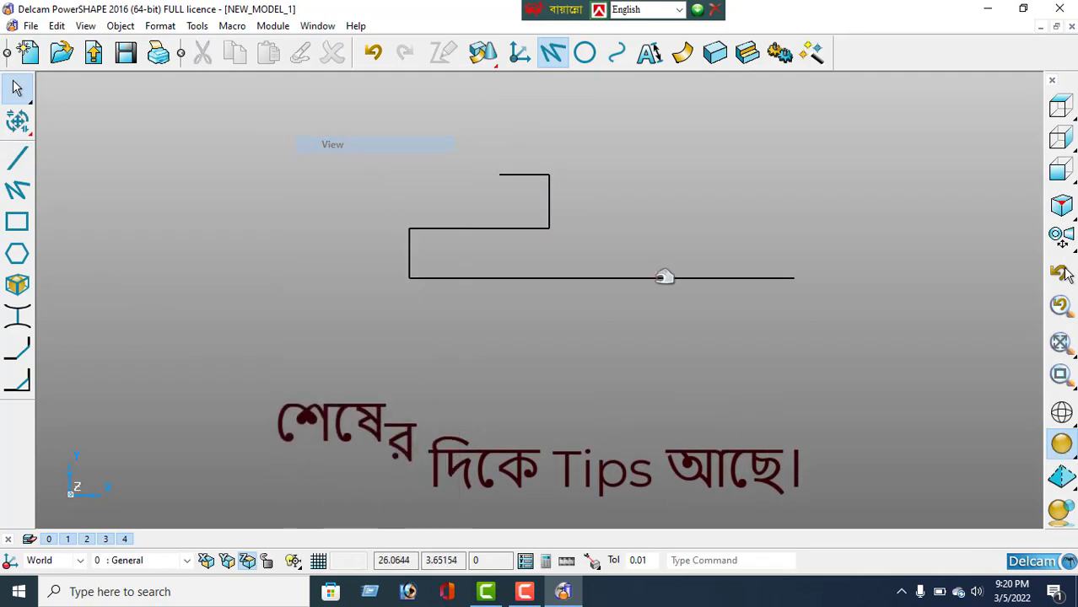
Set the length of the short topmost horizontal line to 14 and clear the selection
{"action": "double_click", "coordinate": [513, 175]}
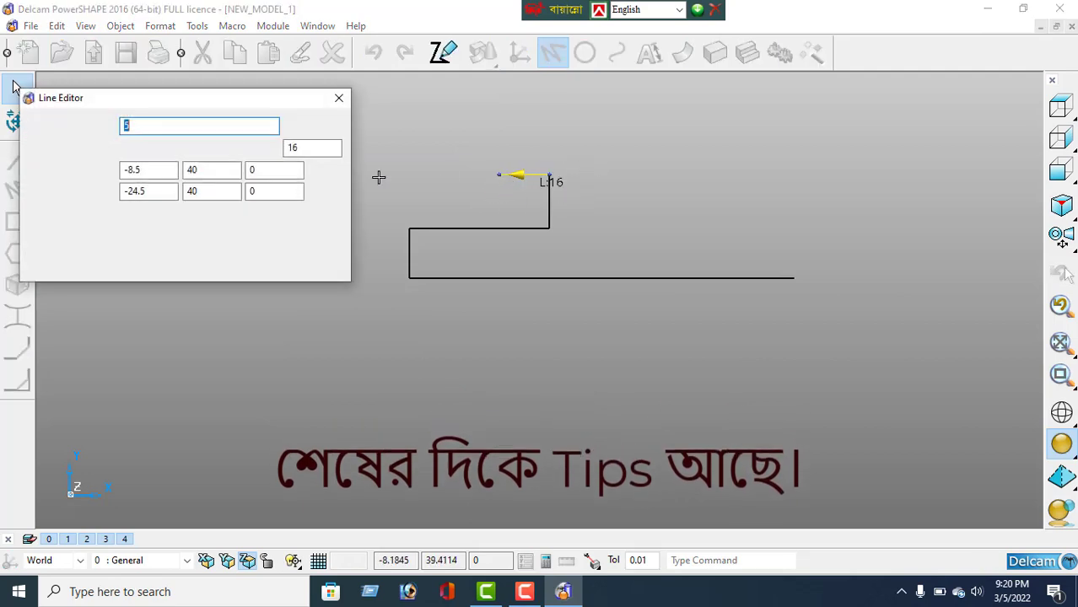
{"action": "double_click", "coordinate": [305, 150]}
{"action": "type", "text": "14"}
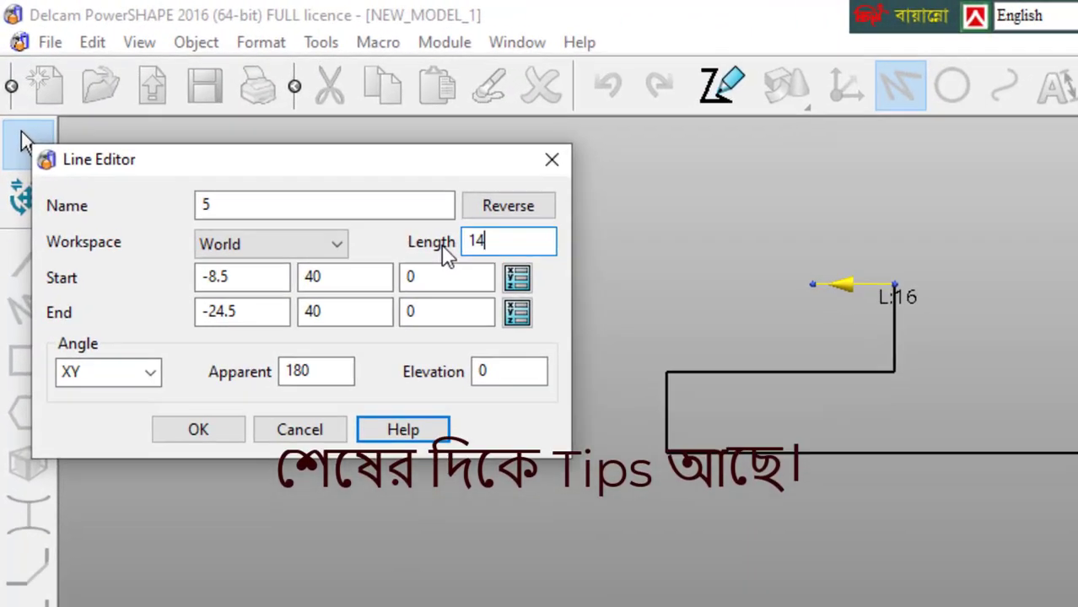
{"action": "key", "text": "Return"}
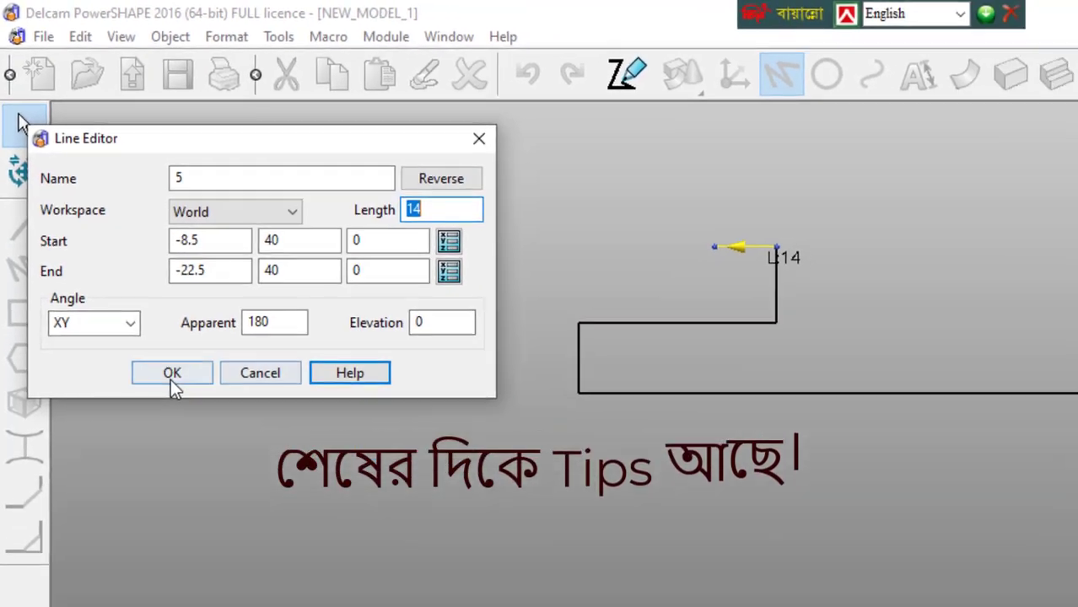
{"action": "left_click", "coordinate": [211, 456]}
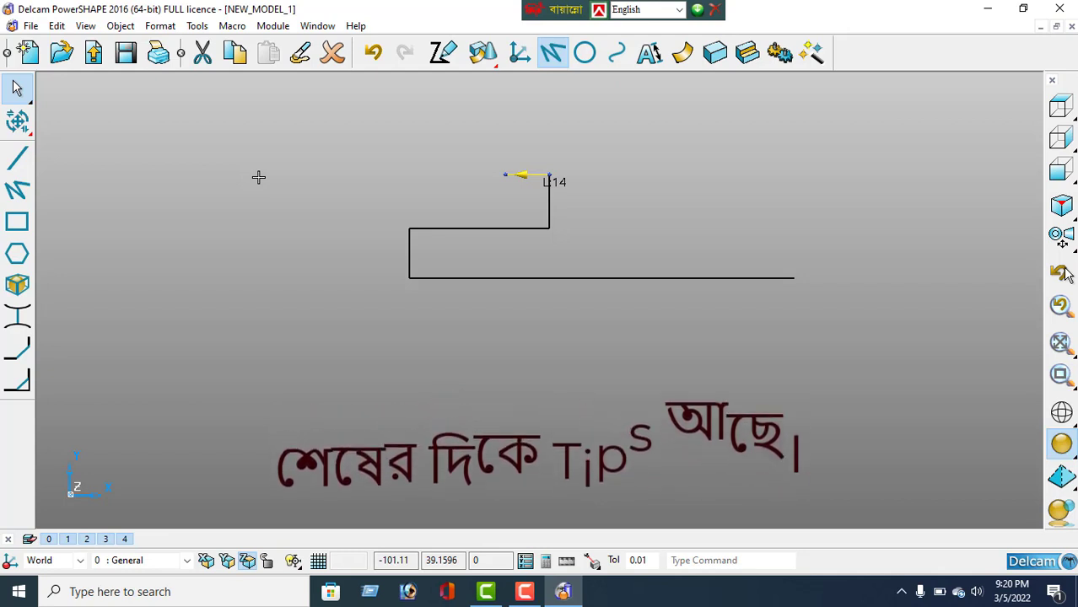
{"action": "left_click", "coordinate": [395, 129]}
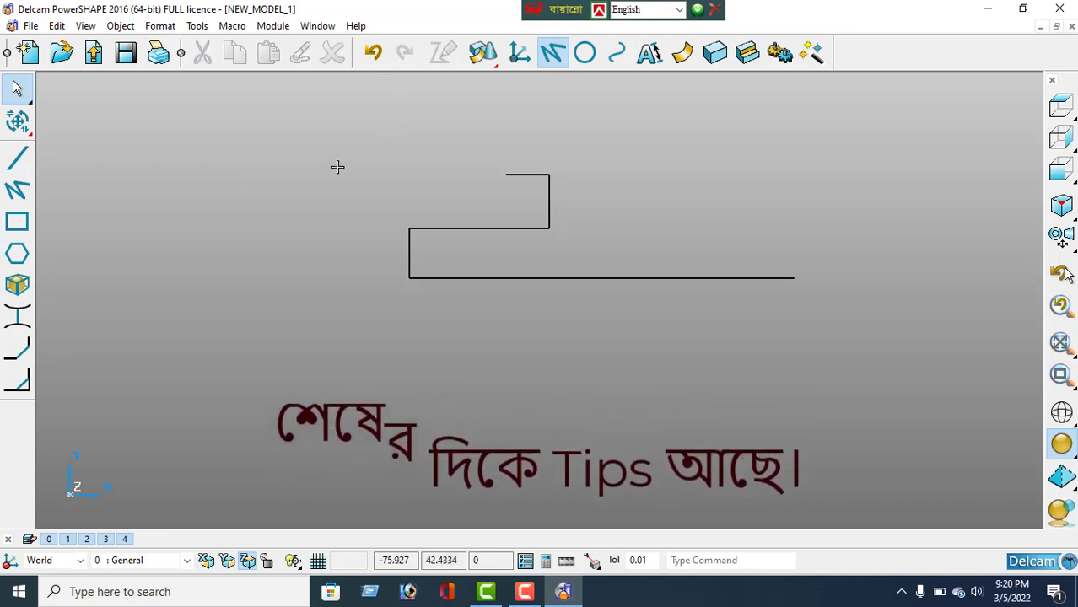
Draw a vertical line about 16 long upward from the left endpoint of the 14-long horizontal line
{"action": "left_click", "coordinate": [17, 157]}
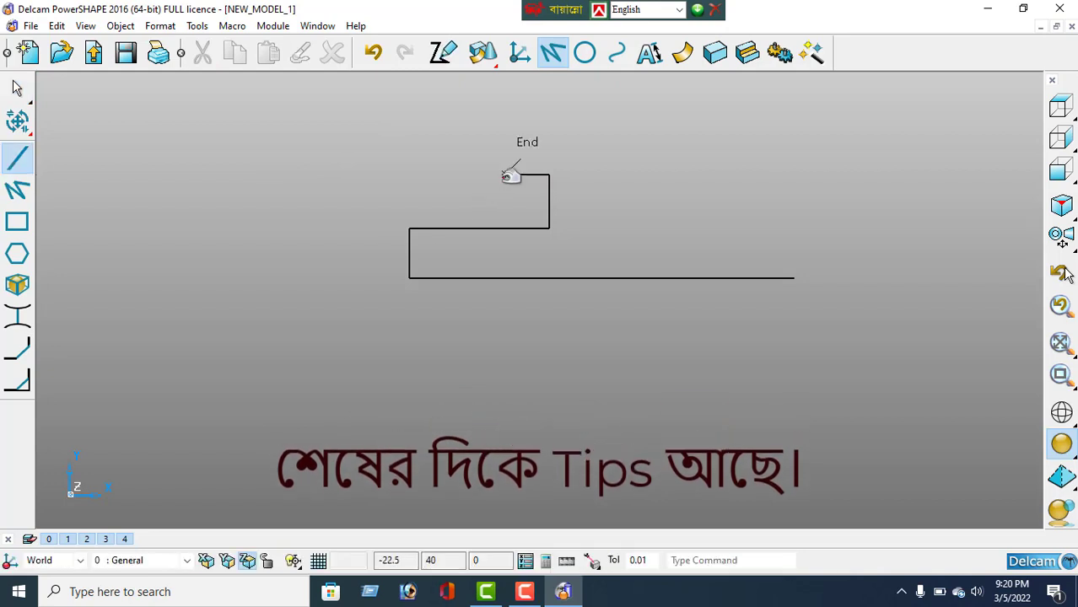
{"action": "left_click", "coordinate": [505, 175]}
{"action": "left_click", "coordinate": [505, 125]}
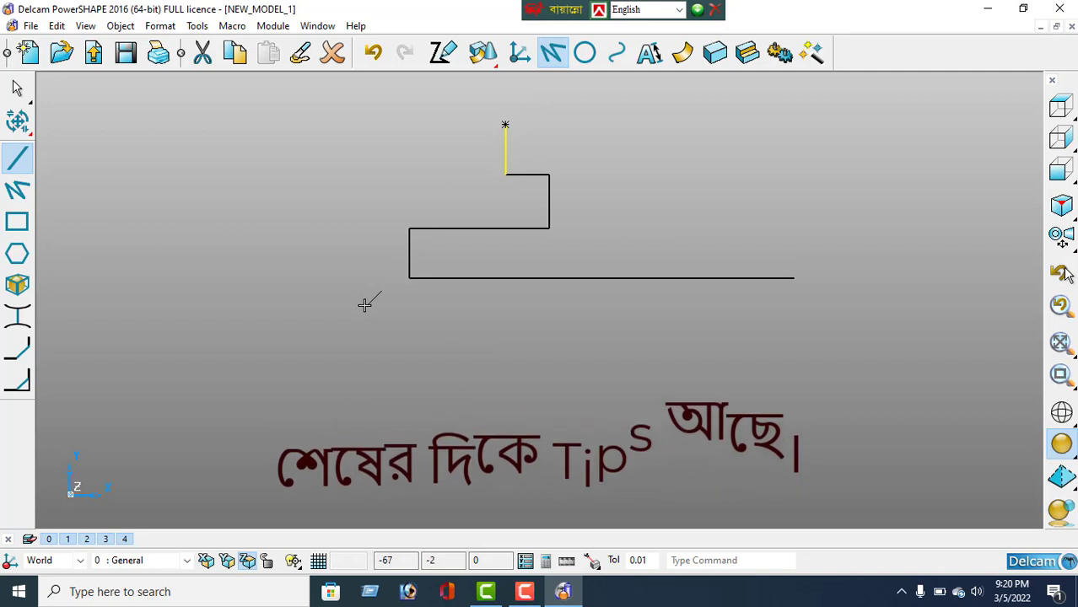
{"action": "middle_click_drag", "start_coordinate": [358, 340], "coordinate": [269, 447], "text": "shift"}
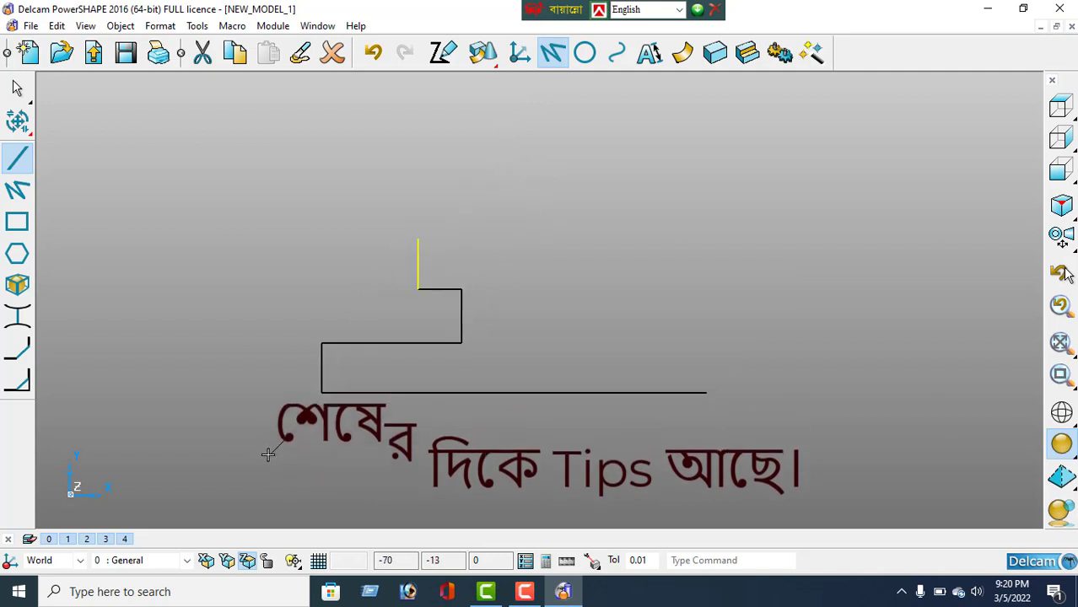
{"action": "right_click", "coordinate": [202, 166]}
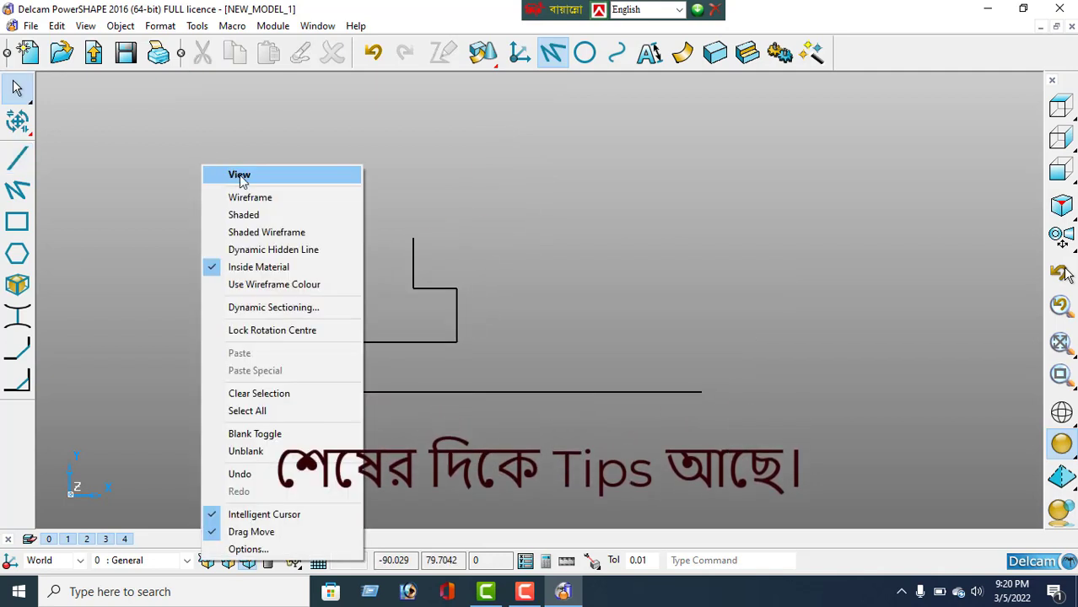
{"action": "left_click", "coordinate": [154, 183]}
Draw a horizontal line about 82 long rightward from the top endpoint of the uppermost vertical line
{"action": "left_click", "coordinate": [17, 157]}
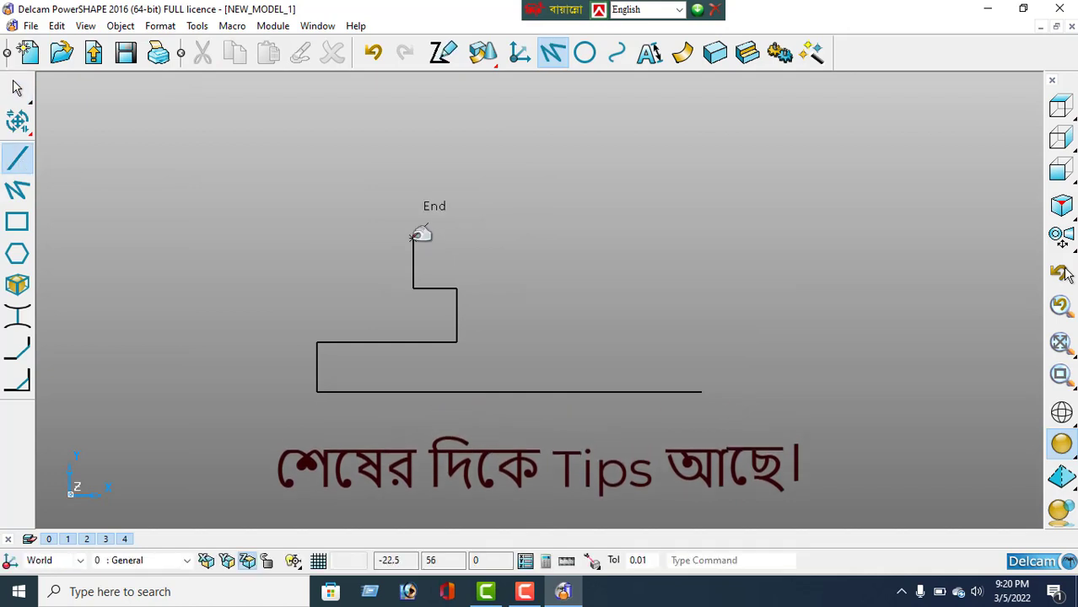
{"action": "left_click", "coordinate": [413, 237]}
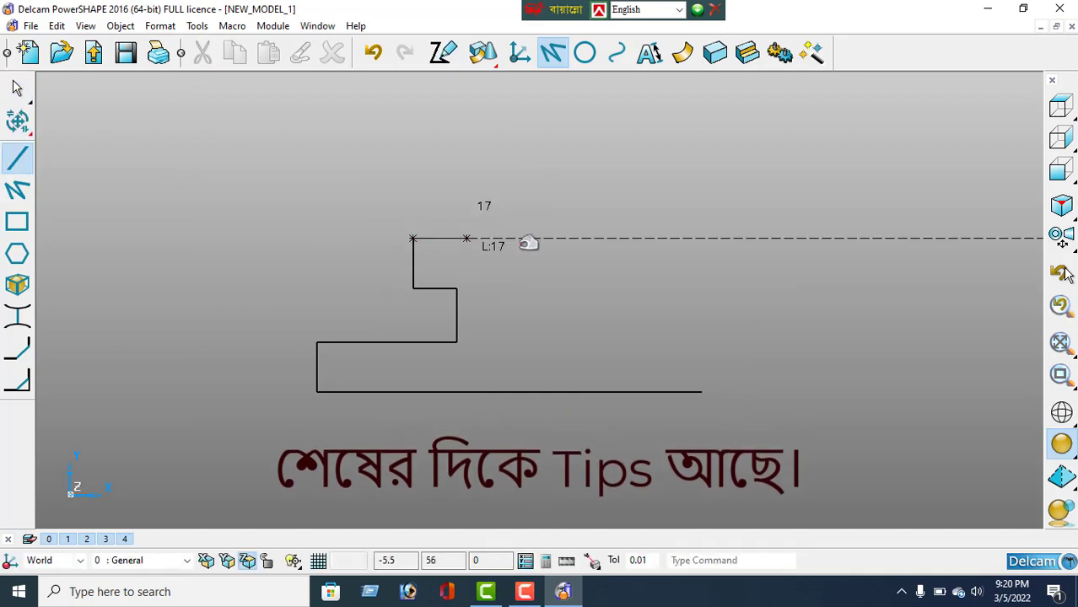
{"action": "left_click", "coordinate": [671, 239]}
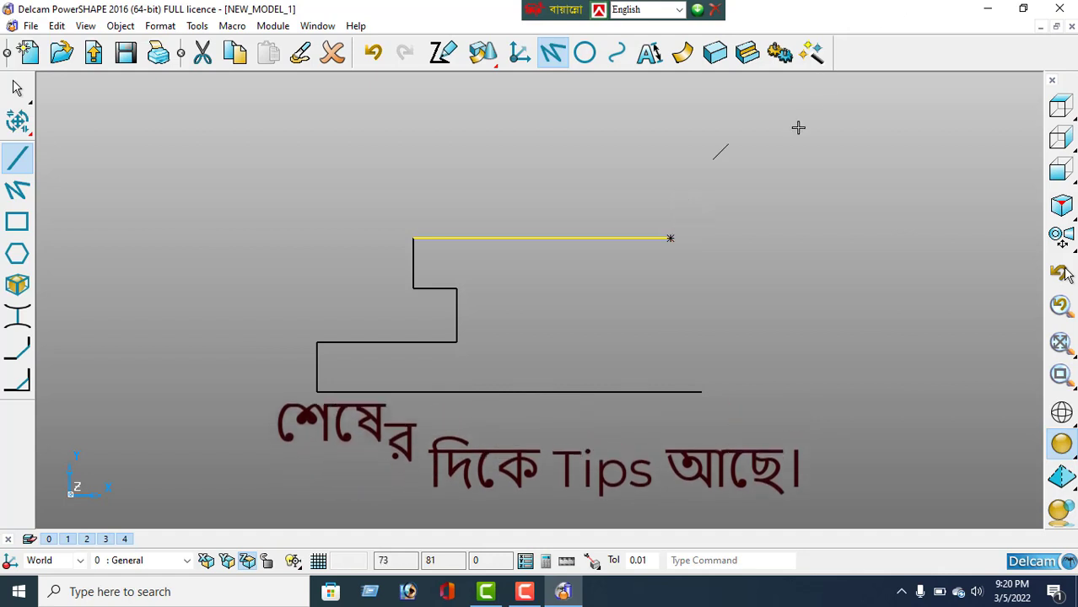
{"action": "key", "text": "Escape"}
{"action": "right_click", "coordinate": [523, 133]}
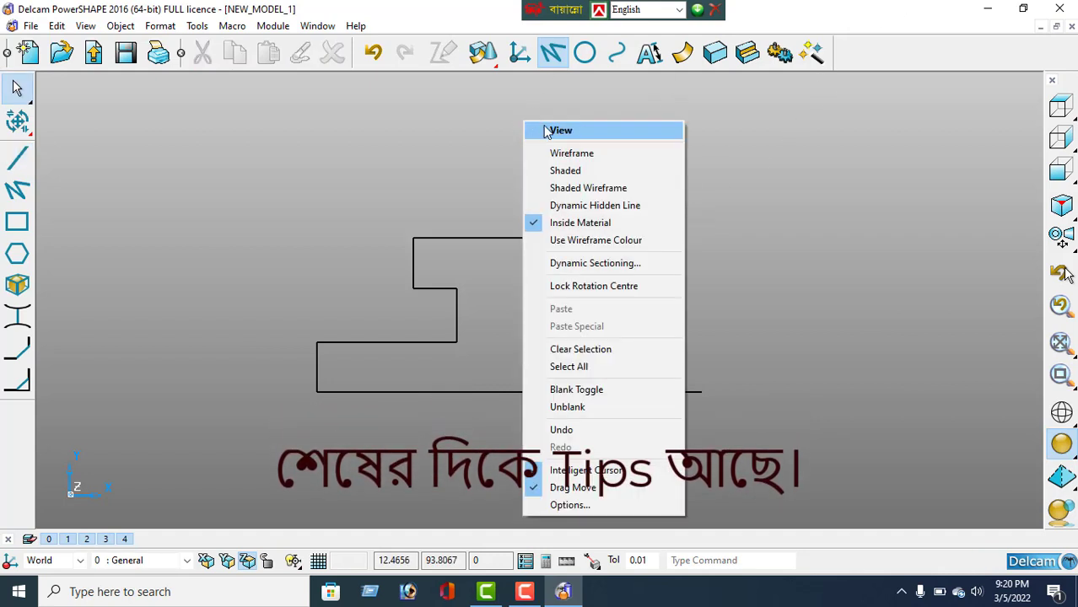
{"action": "key", "text": "Escape"}
Set the length of the profile's top horizontal line to 60
{"action": "left_click", "coordinate": [551, 238]}
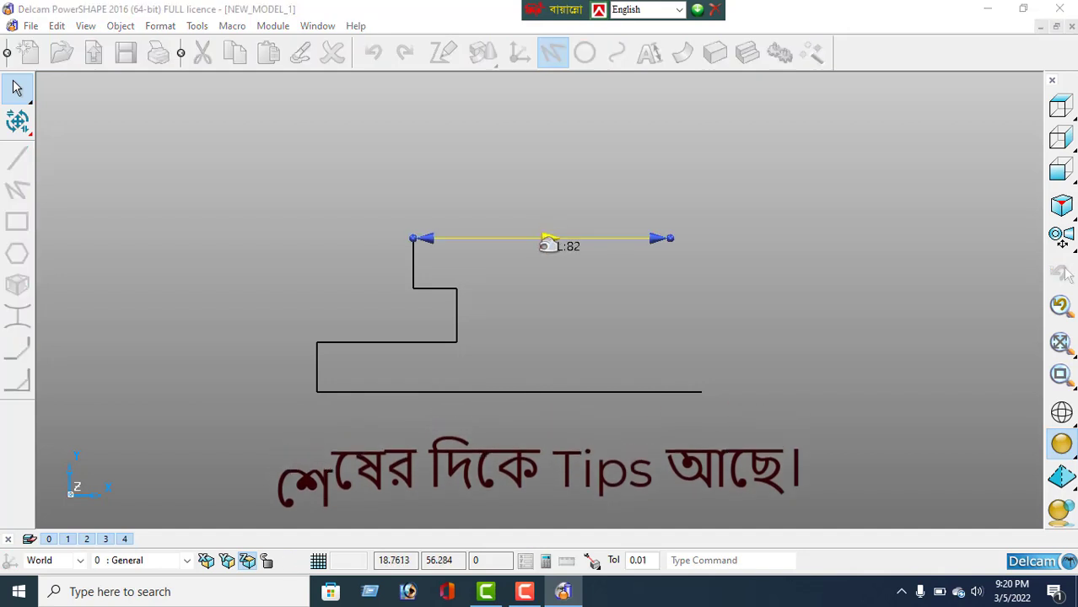
{"action": "double_click", "coordinate": [545, 239]}
{"action": "left_click_drag", "start_coordinate": [308, 149], "coordinate": [286, 155]}
{"action": "double_click", "coordinate": [286, 154]}
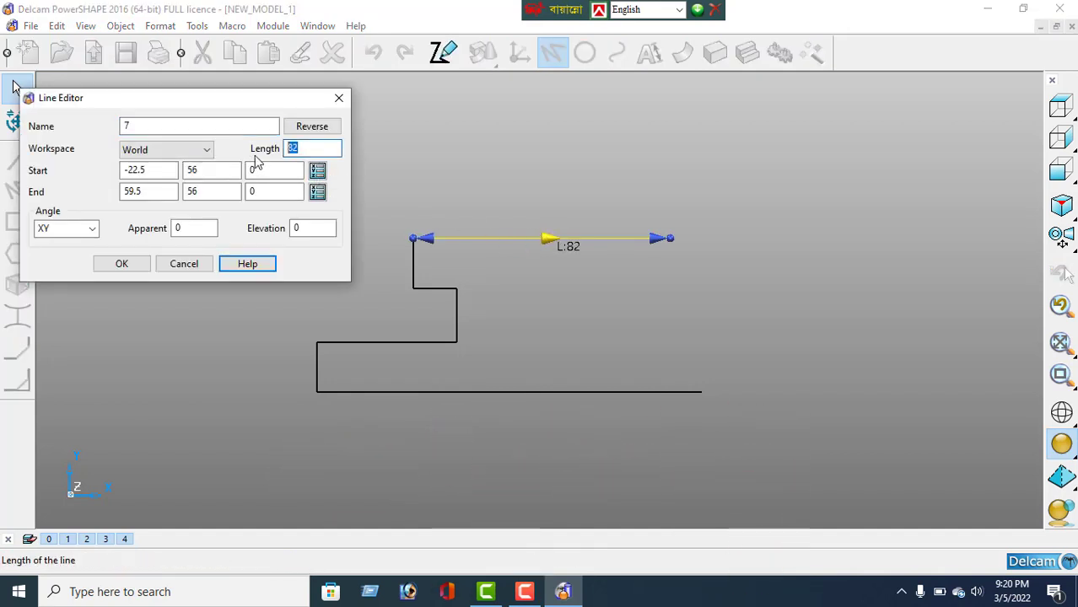
{"action": "key", "text": "Return"}
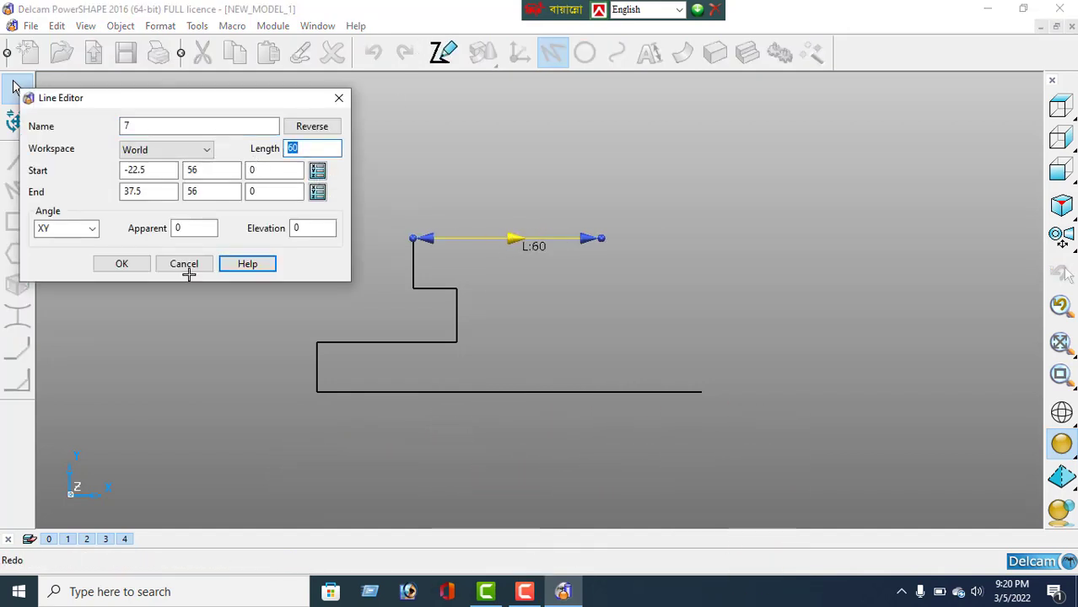
{"action": "left_click", "coordinate": [122, 264]}
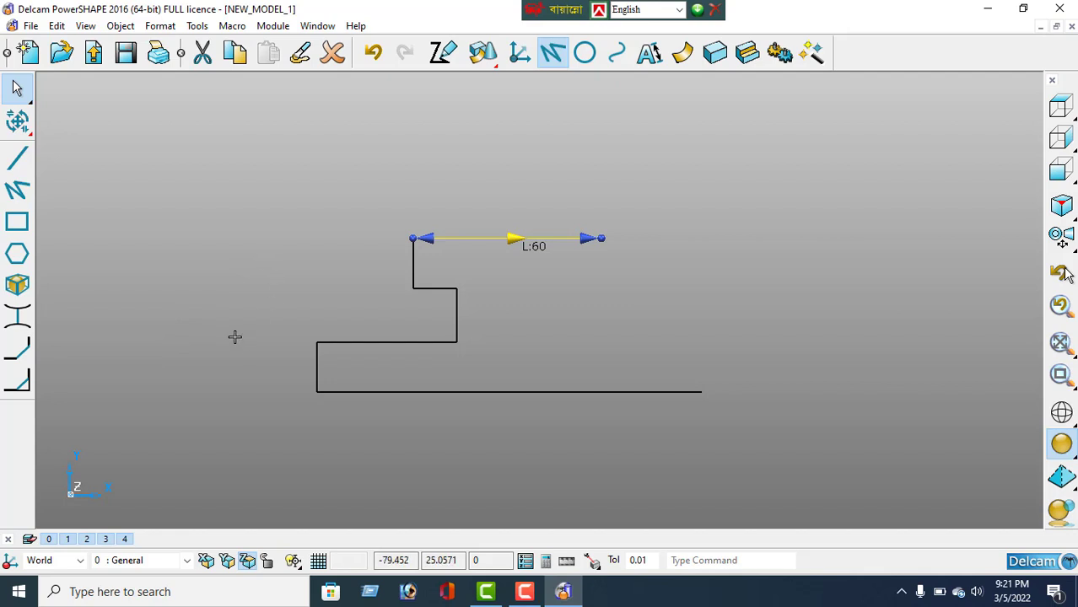
Draw a vertical line downward from the top line's right endpoint, ending level with the 44.5-long horizontal line
{"action": "left_click", "coordinate": [17, 158]}
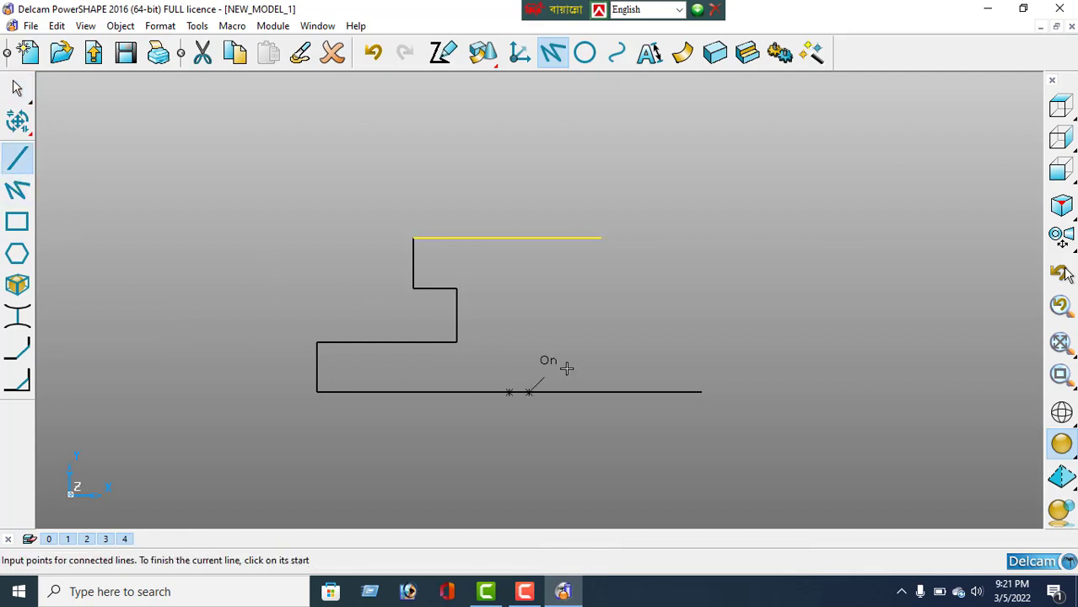
{"action": "left_click", "coordinate": [601, 239]}
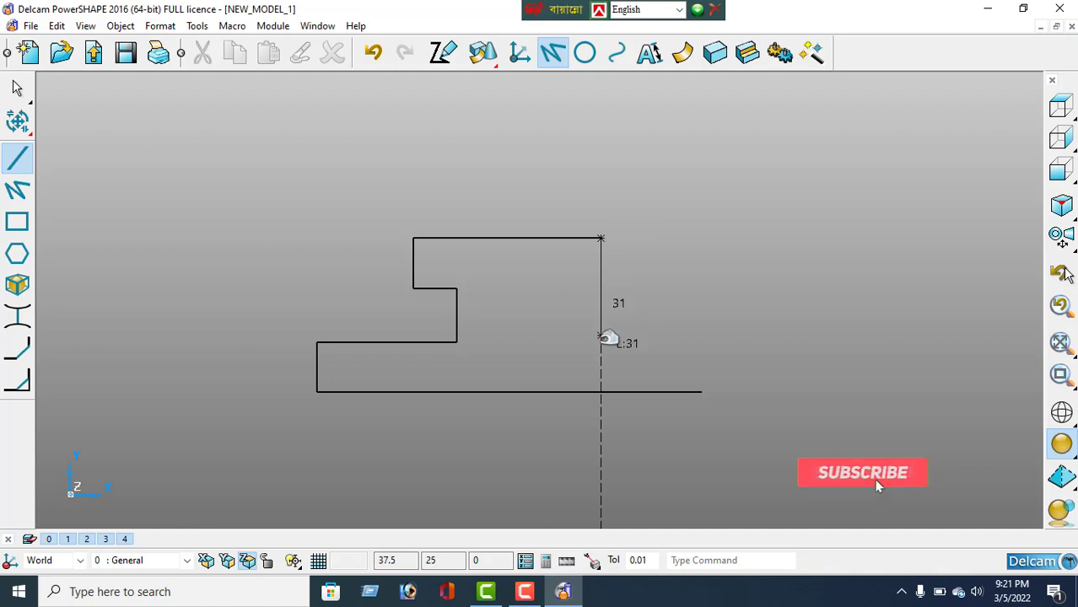
{"action": "left_click", "coordinate": [602, 340]}
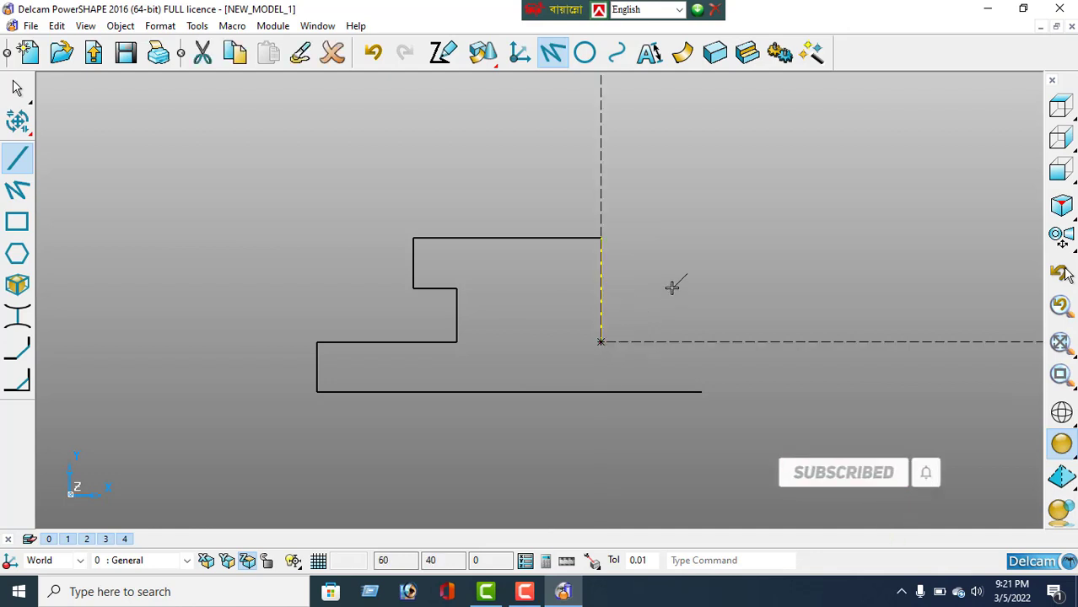
{"action": "right_click", "coordinate": [388, 152]}
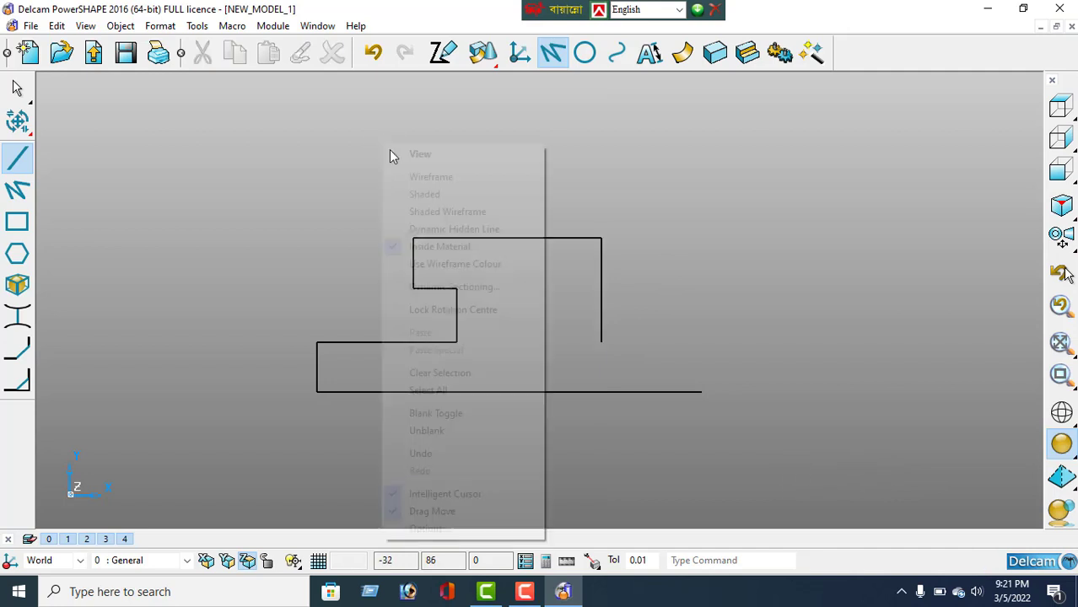
{"action": "left_click", "coordinate": [408, 151]}
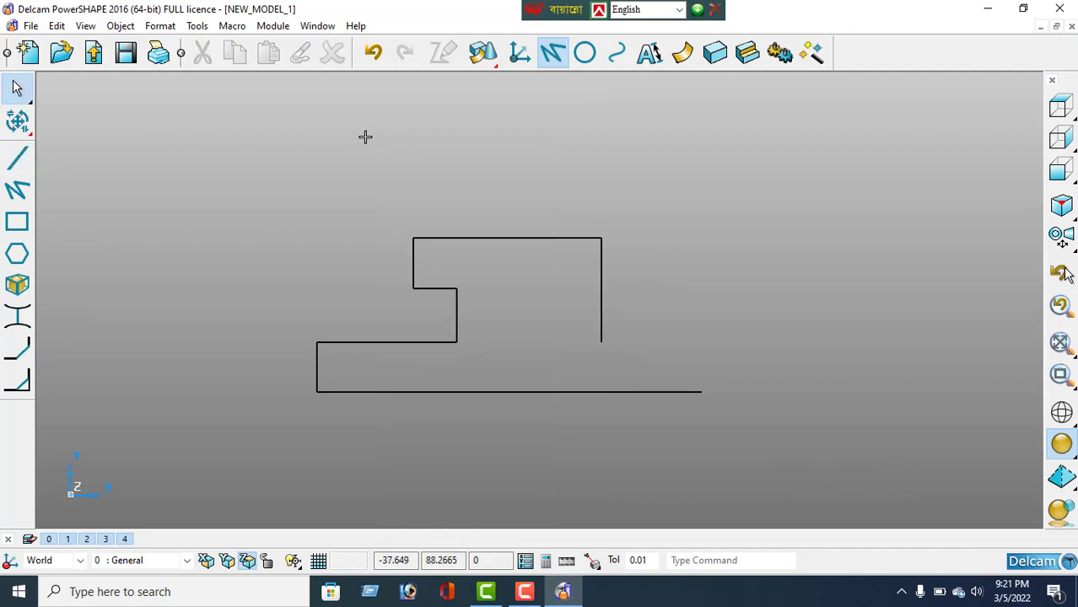
{"action": "left_click", "coordinate": [17, 158]}
{"action": "left_click", "coordinate": [387, 342]}
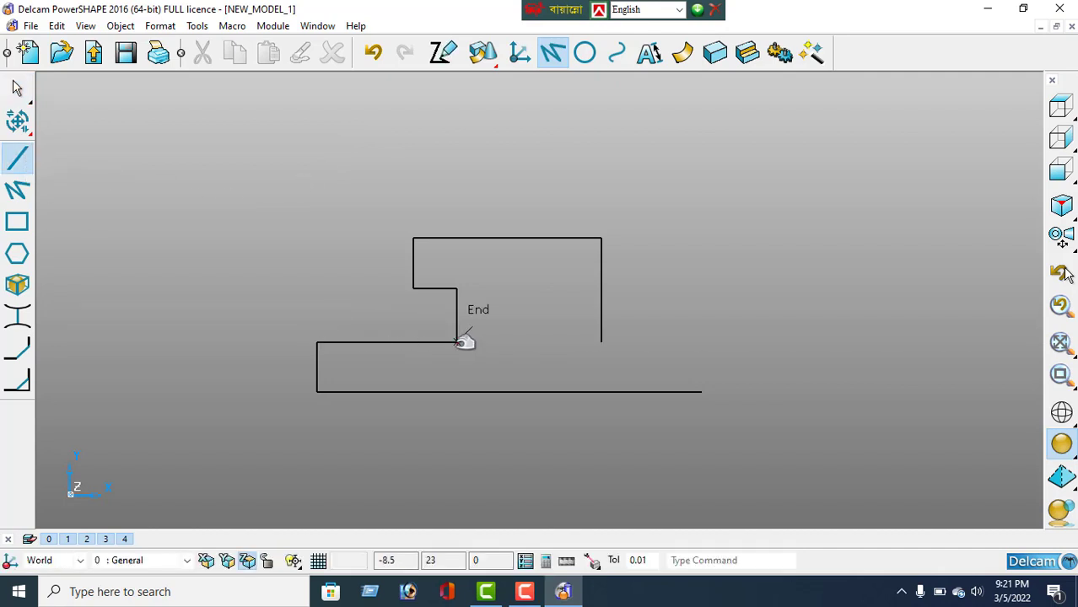
{"action": "left_click", "coordinate": [456, 342]}
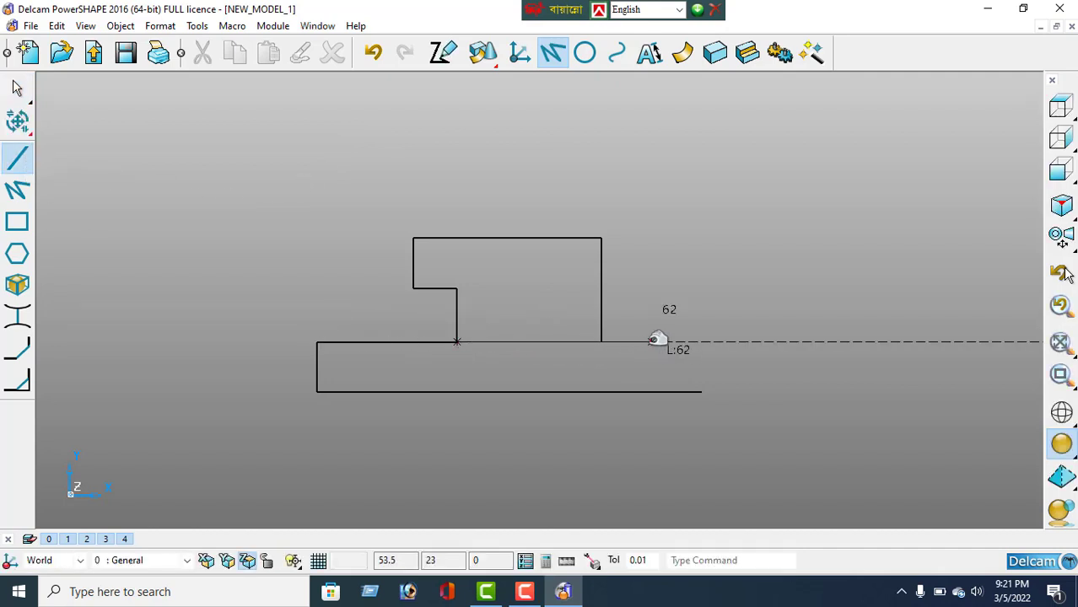
{"action": "key", "text": "Escape"}
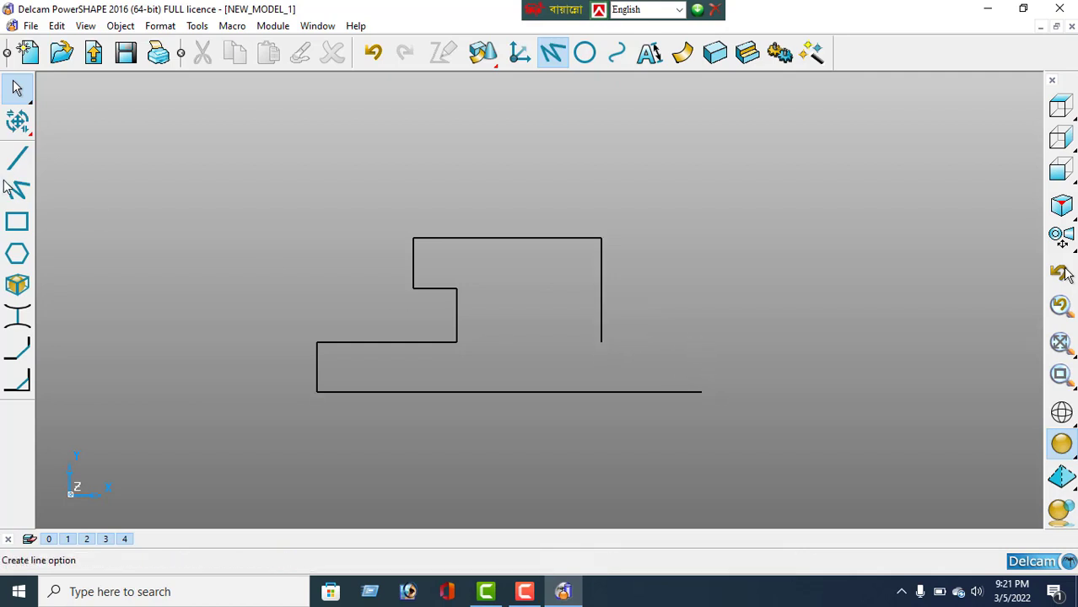
Draw a horizontal line rightward from the lower end of the right vertical line, ending directly above the base line's right endpoint
{"action": "left_click", "coordinate": [16, 159]}
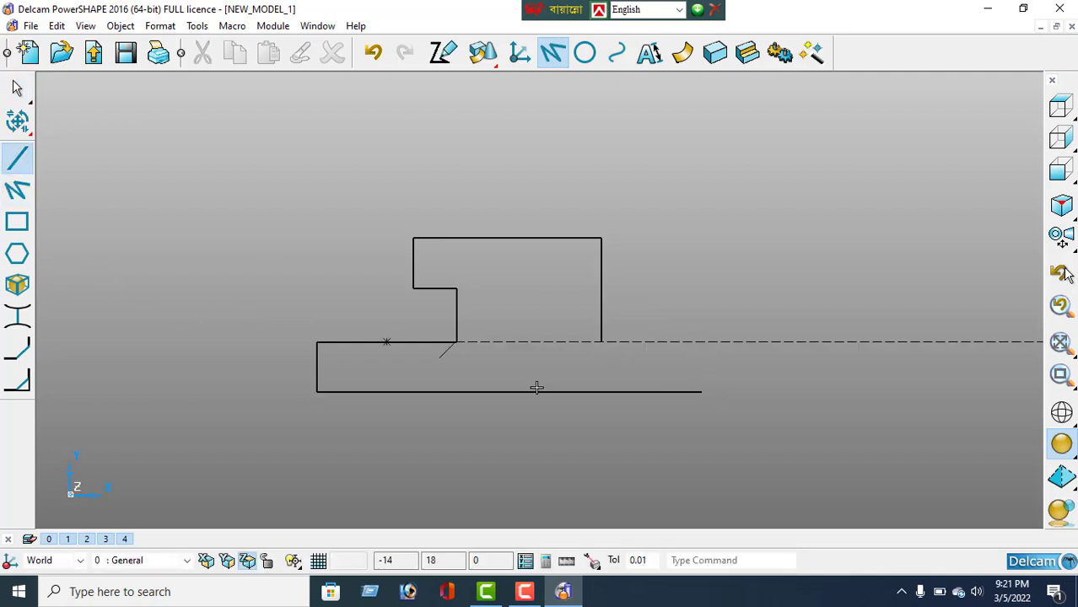
{"action": "left_click", "coordinate": [601, 341]}
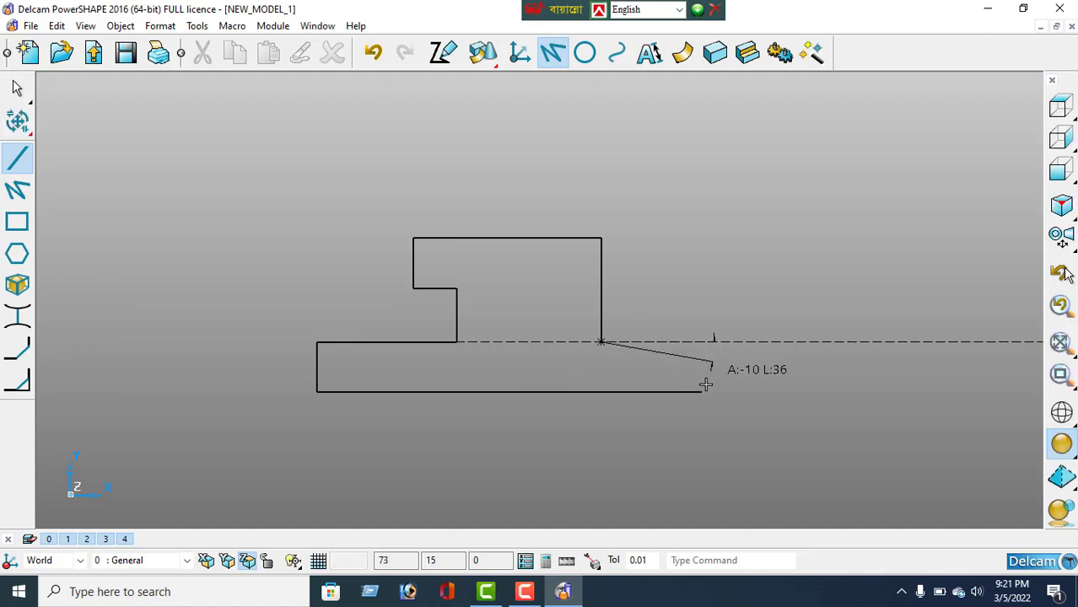
{"action": "left_click", "coordinate": [702, 342]}
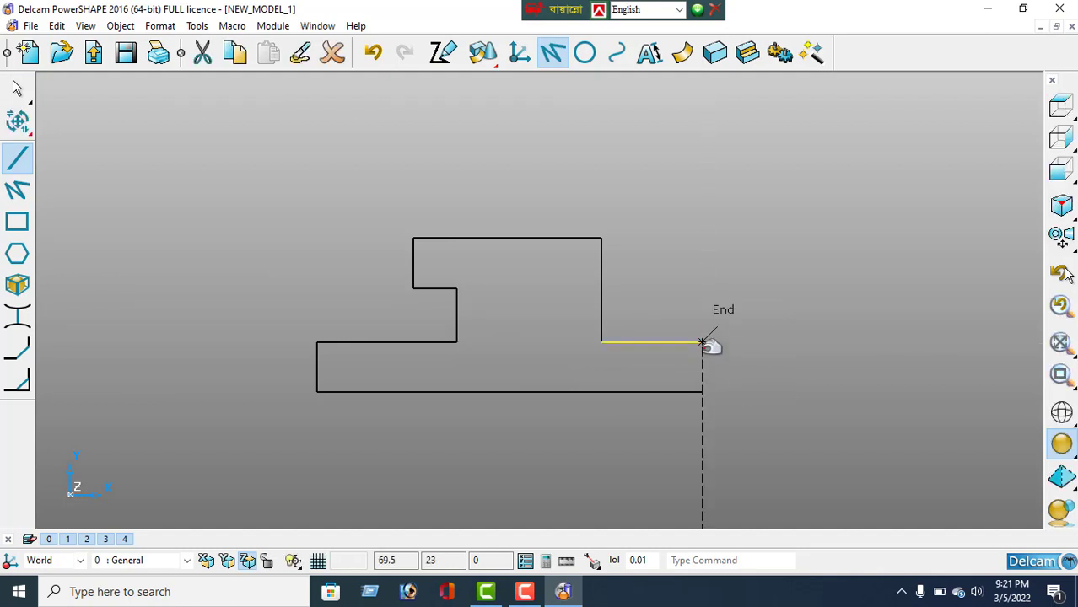
Close the profile's right side with a 16-long vertical line down to the base line's right endpoint
{"action": "left_click", "coordinate": [704, 342]}
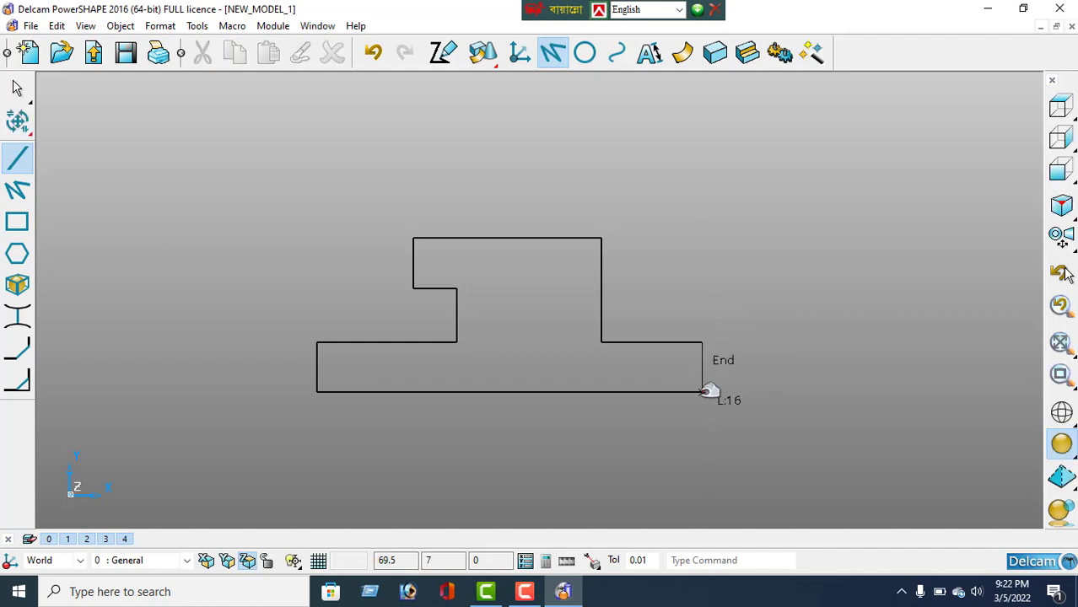
{"action": "left_click", "coordinate": [708, 391]}
{"action": "right_click", "coordinate": [630, 174]}
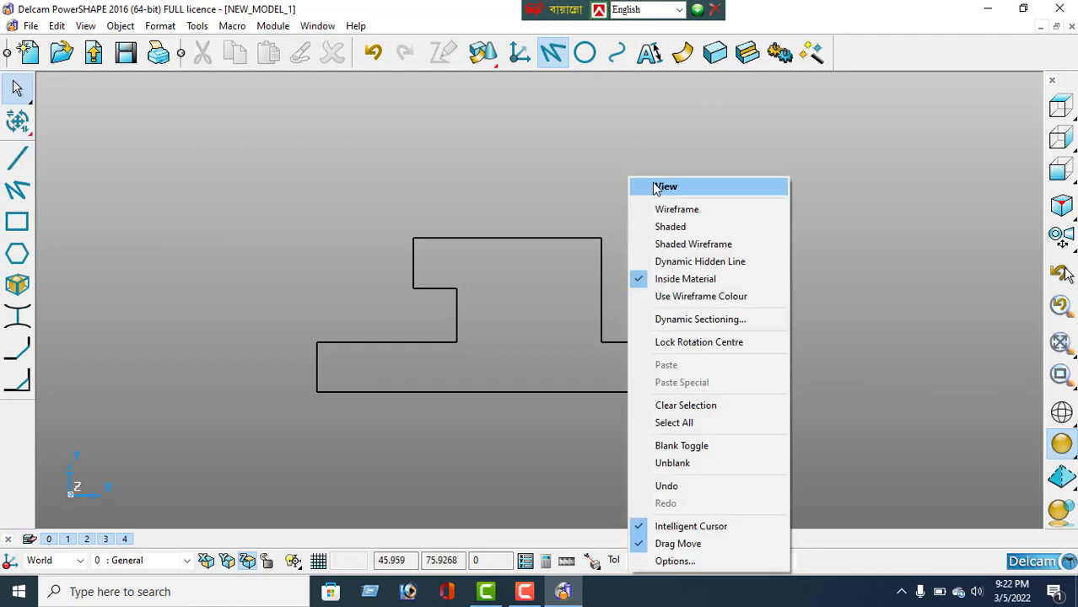
{"action": "left_click", "coordinate": [659, 186]}
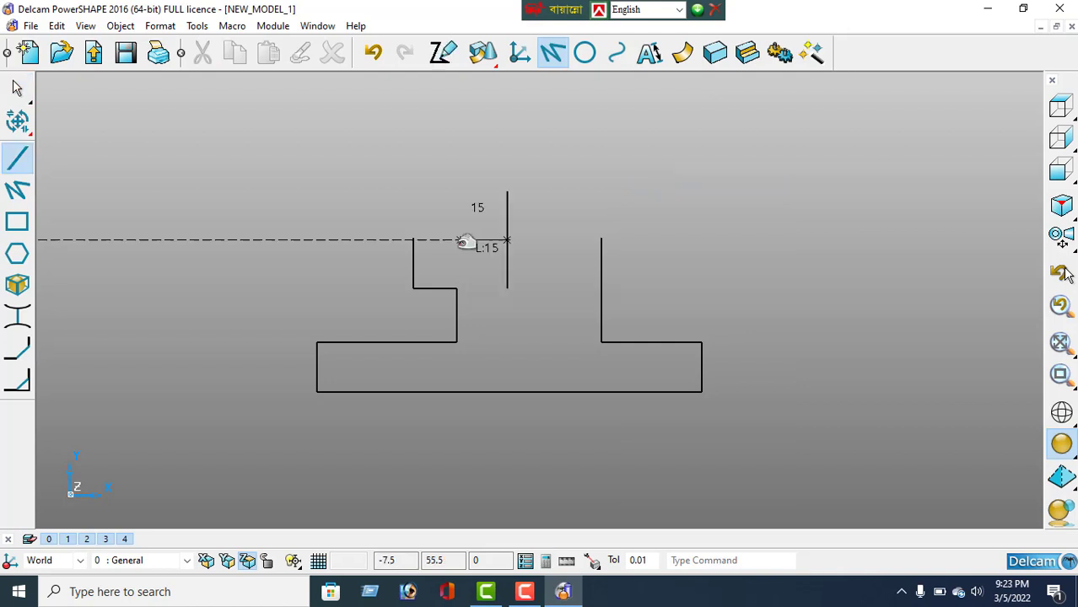
Draw two horizontal lines from the middle of the vertical construction line, about 18 long leftward and about 17 long rightward
{"action": "left_click", "coordinate": [454, 239]}
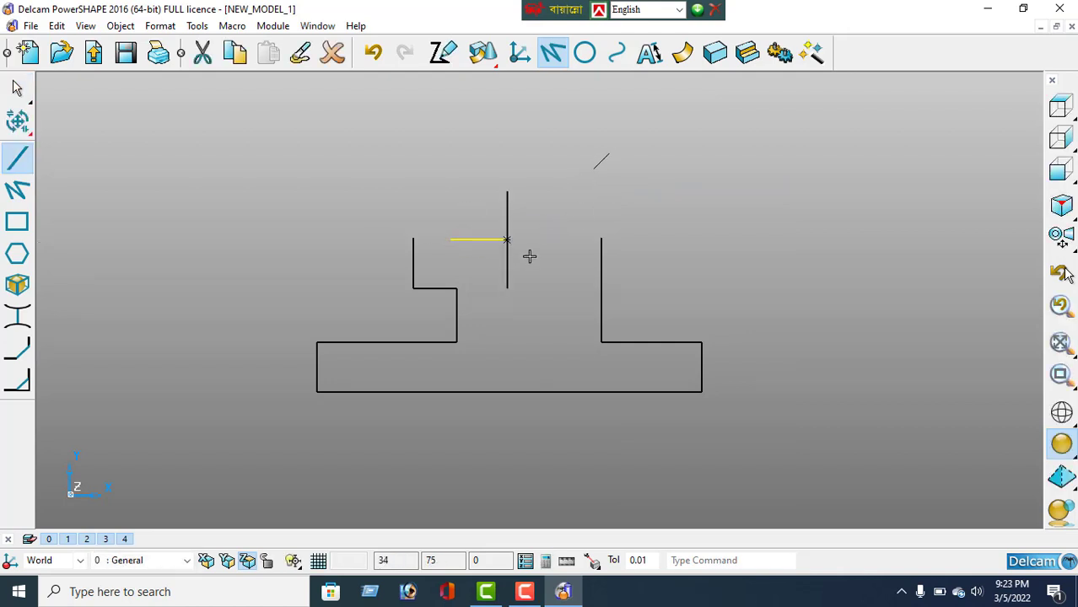
{"action": "left_click", "coordinate": [506, 239]}
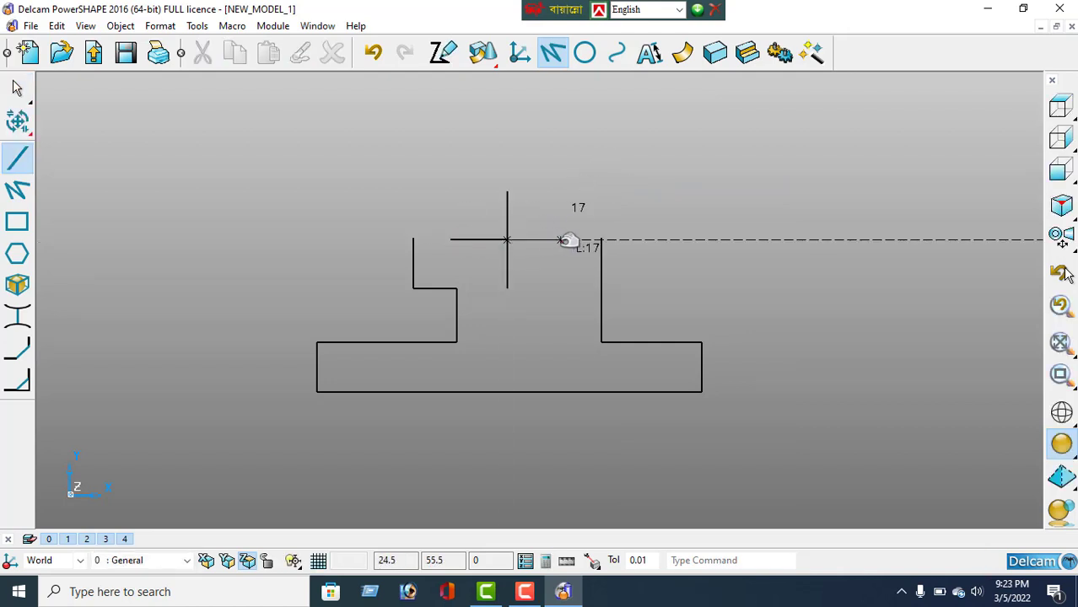
{"action": "right_click", "coordinate": [683, 159]}
{"action": "left_click", "coordinate": [732, 172]}
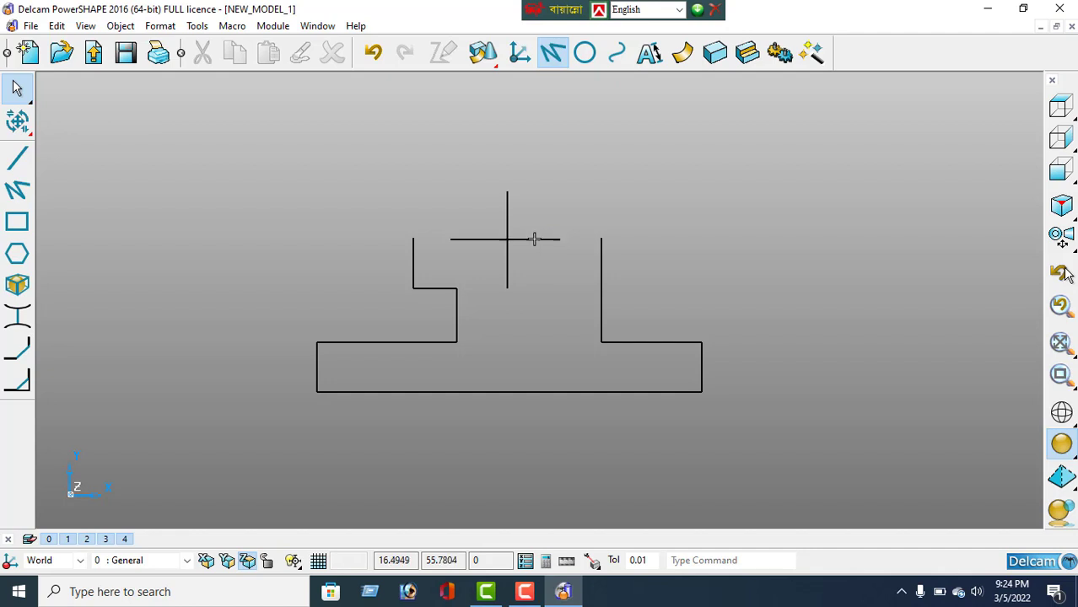
Set the length of the right half of the new top line to 49/2
{"action": "double_click", "coordinate": [536, 240]}
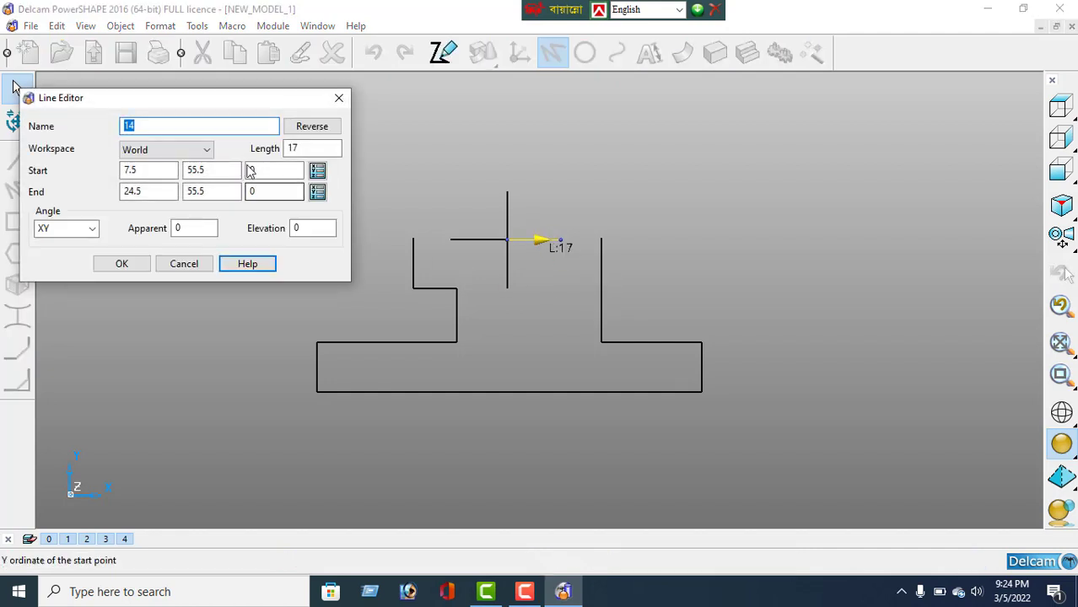
{"action": "double_click", "coordinate": [294, 148]}
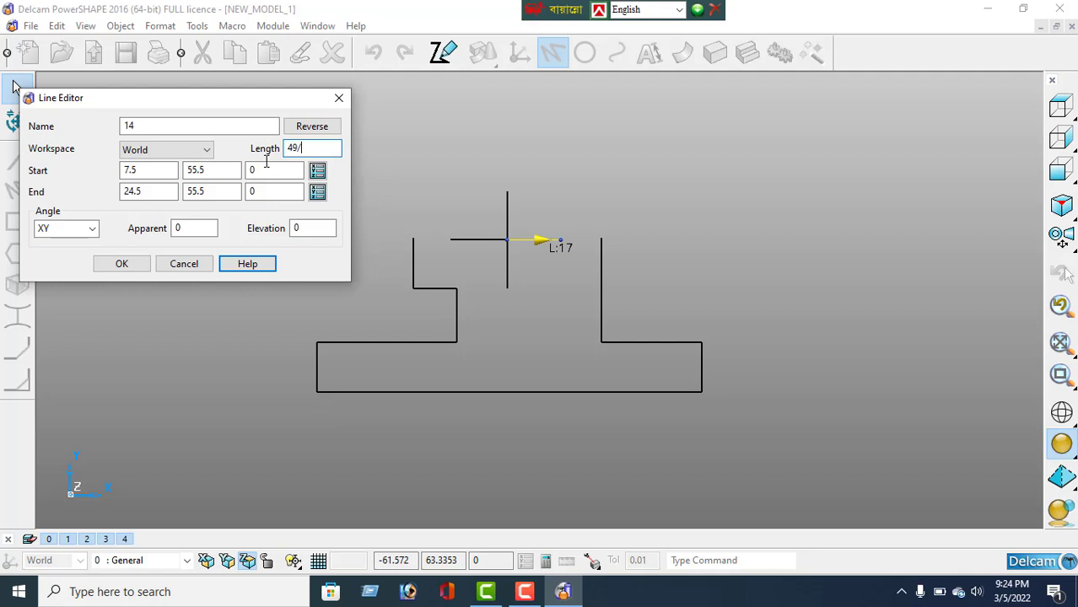
{"action": "type", "text": "49/2"}
{"action": "key", "text": "Return"}
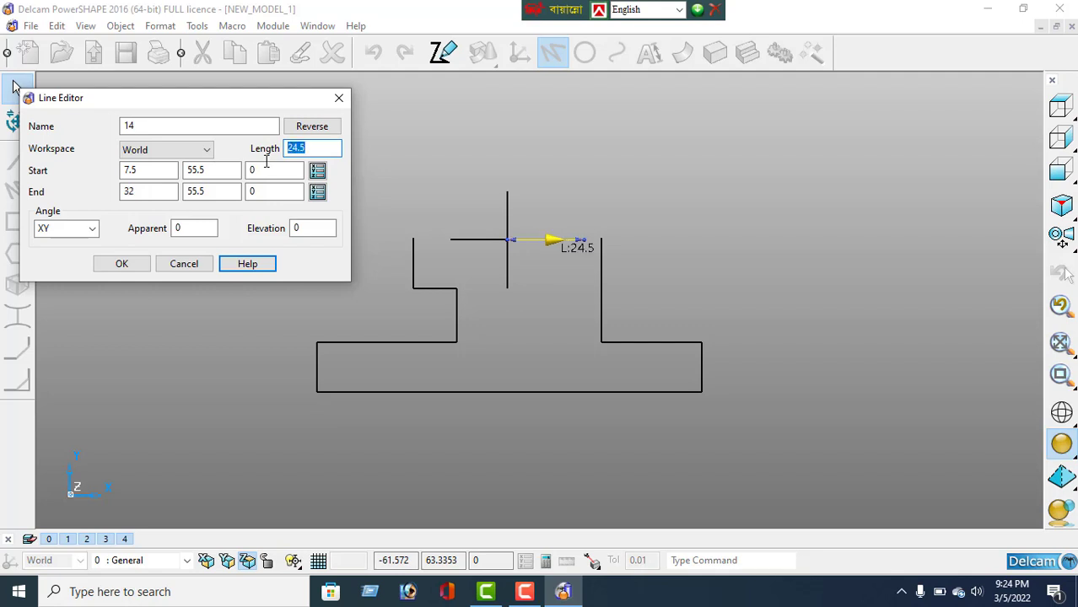
{"action": "left_click", "coordinate": [129, 266]}
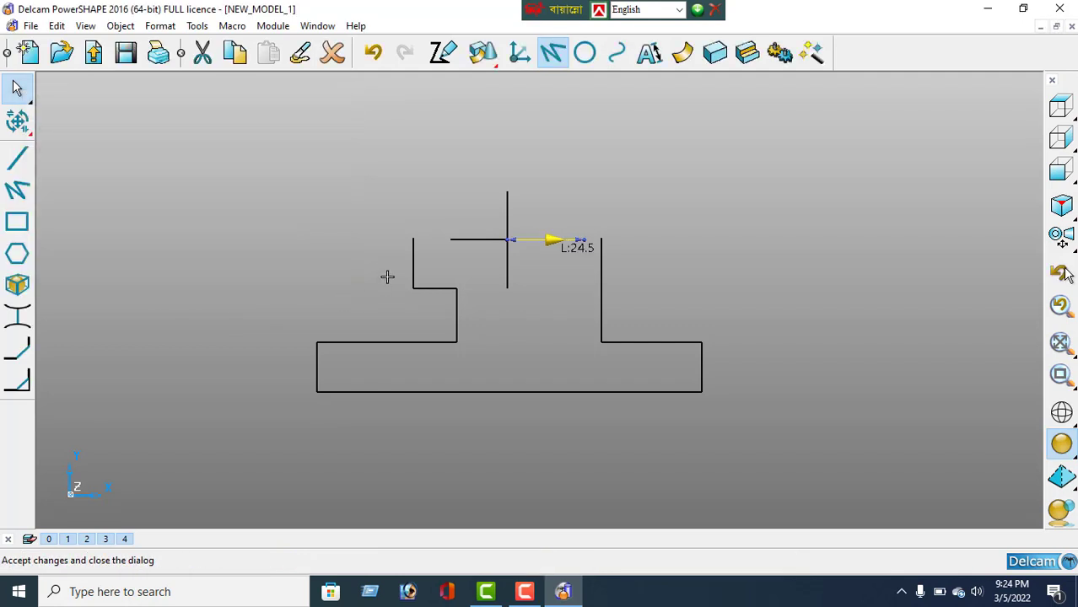
Set the length of the left half of the new top line to 49/2 and clear the selection
{"action": "double_click", "coordinate": [479, 241]}
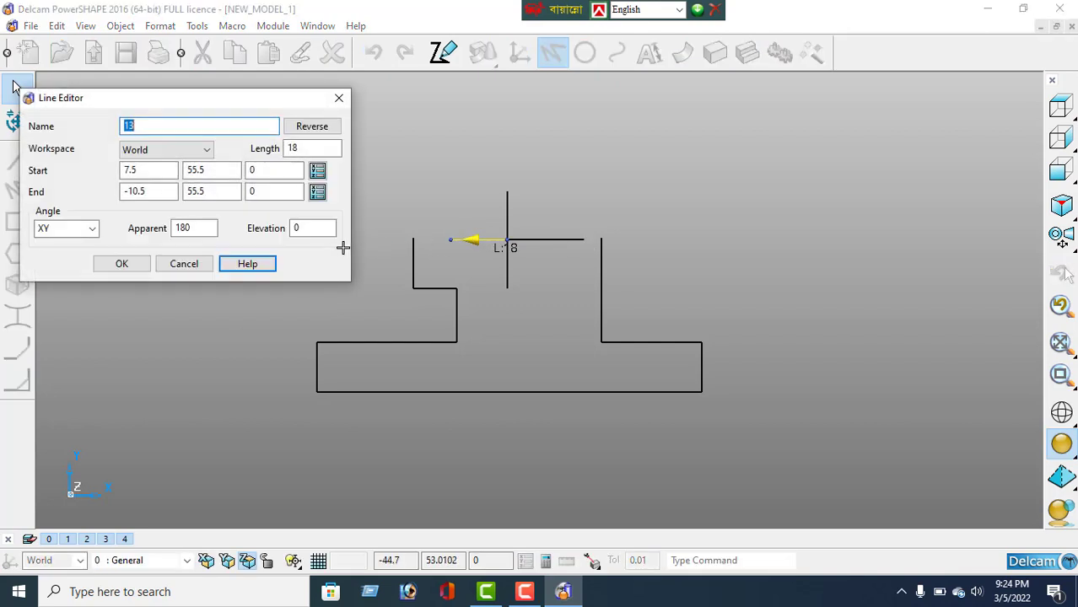
{"action": "left_click", "coordinate": [297, 148]}
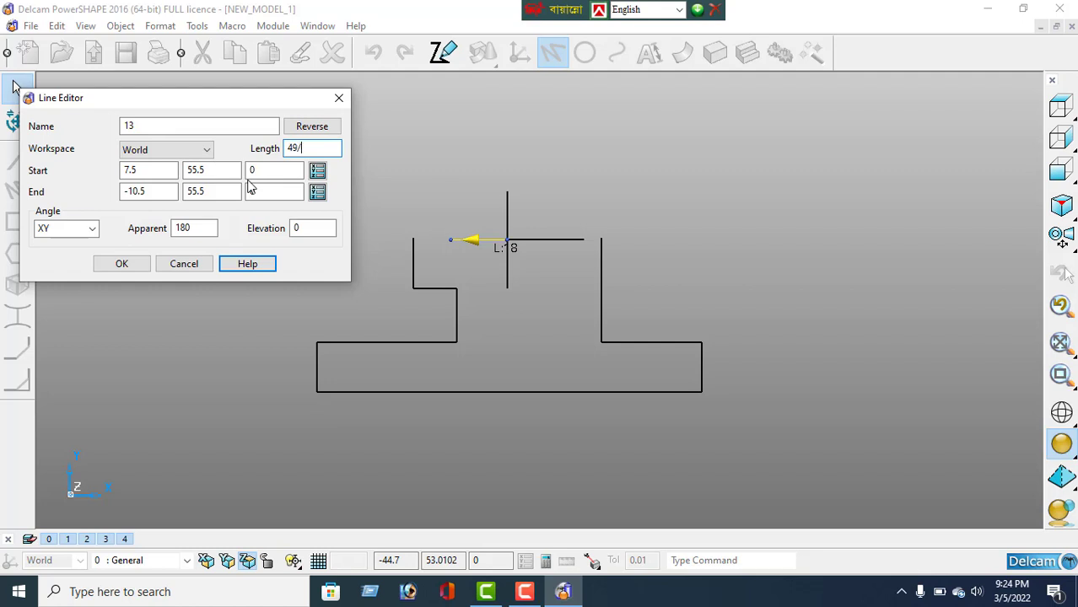
{"action": "type", "text": "49/2"}
{"action": "key", "text": "Return"}
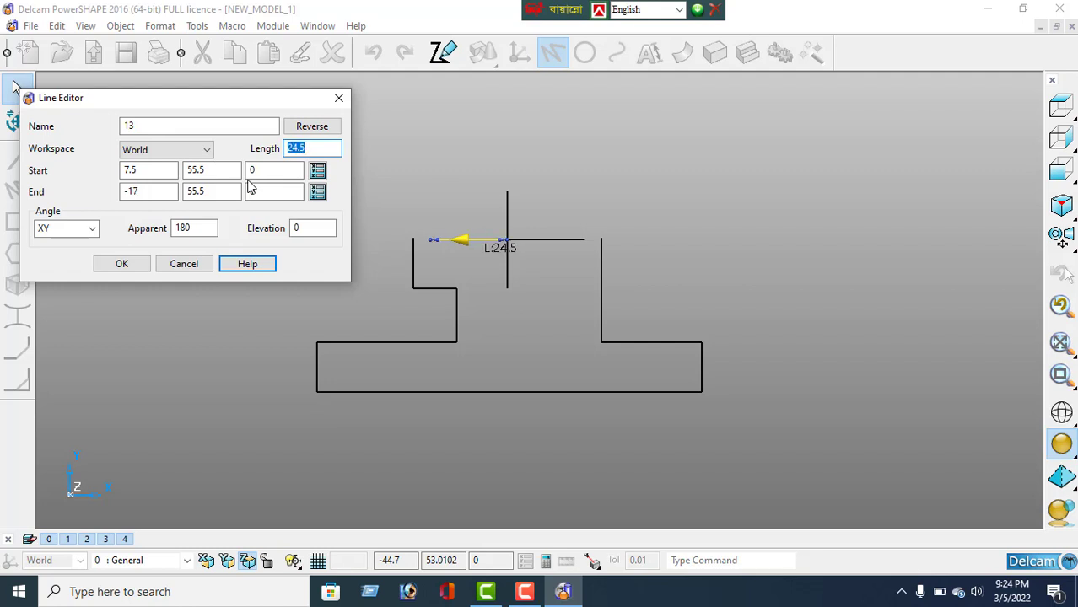
{"action": "left_click", "coordinate": [131, 267]}
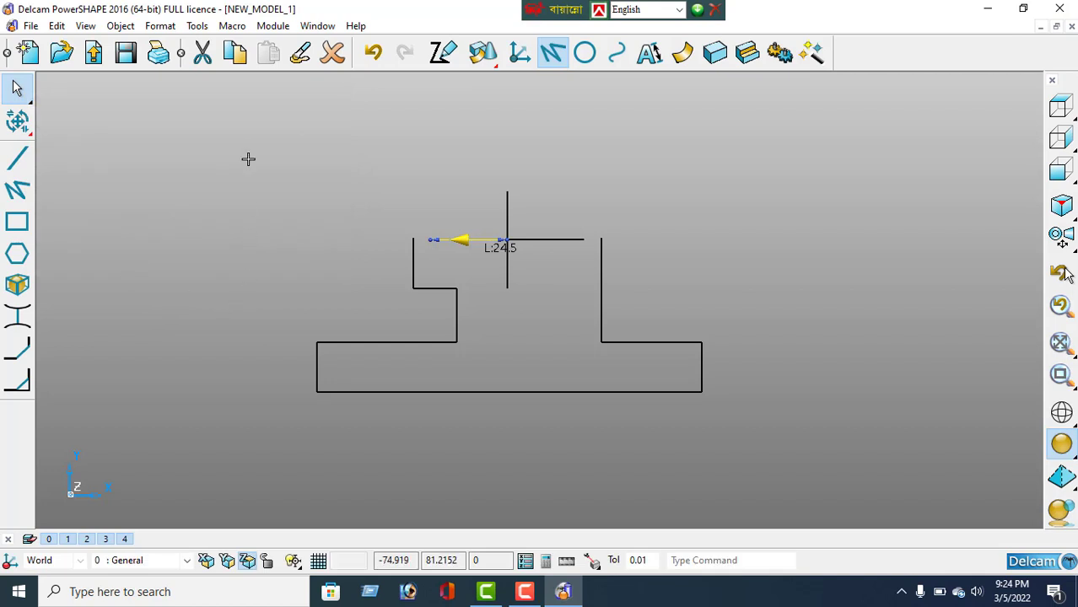
{"action": "right_click", "coordinate": [248, 158]}
{"action": "left_click", "coordinate": [288, 168]}
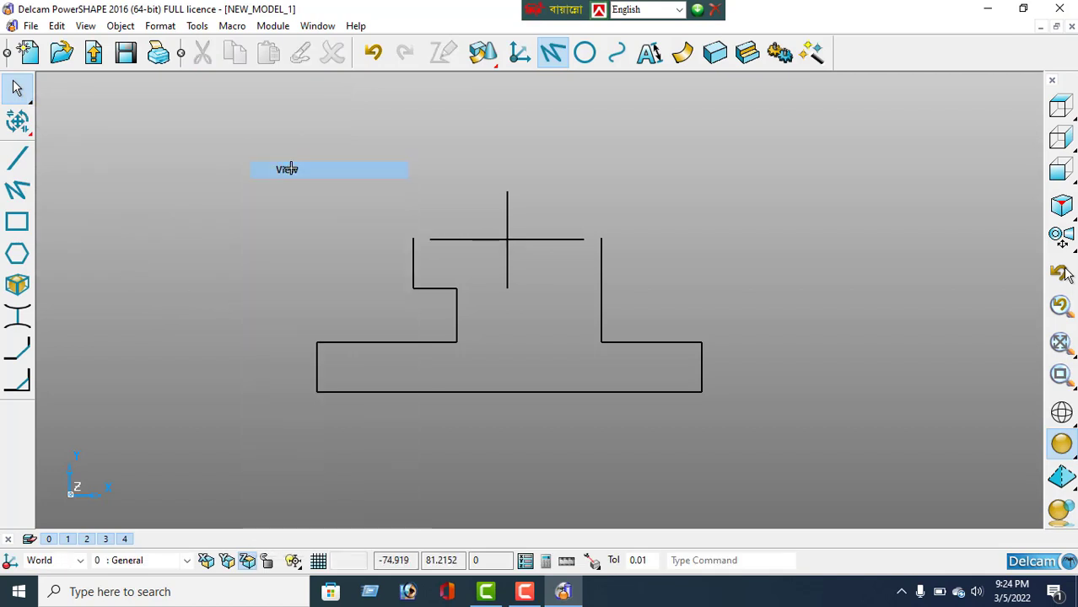
{"action": "left_click", "coordinate": [19, 159]}
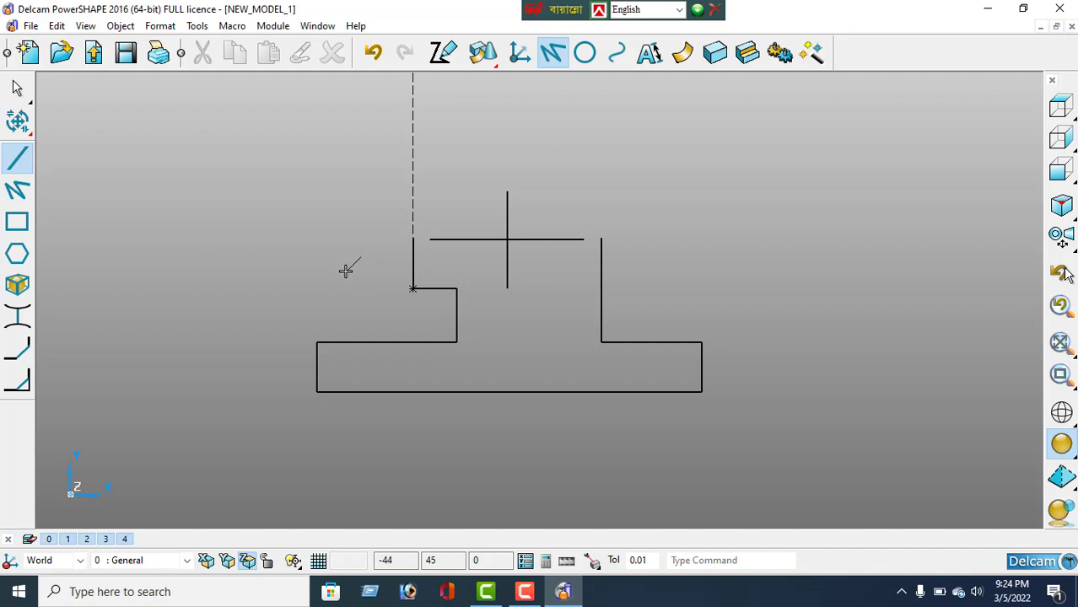
{"action": "left_click", "coordinate": [430, 239]}
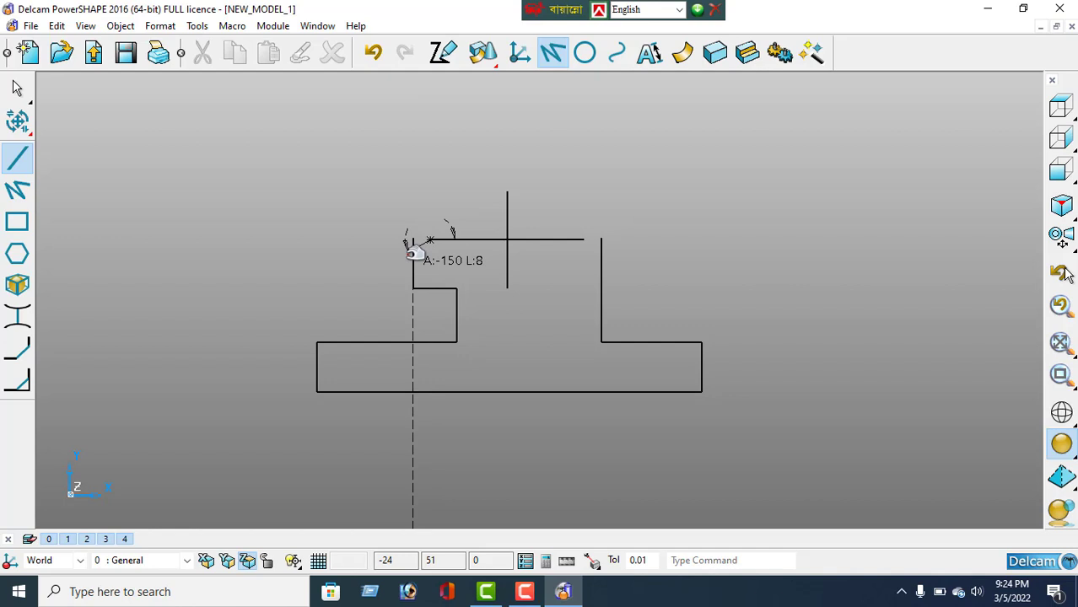
{"action": "key", "text": "Escape"}
Delete the vertical construction line crossing the middle of the top line
{"action": "right_click", "coordinate": [281, 157]}
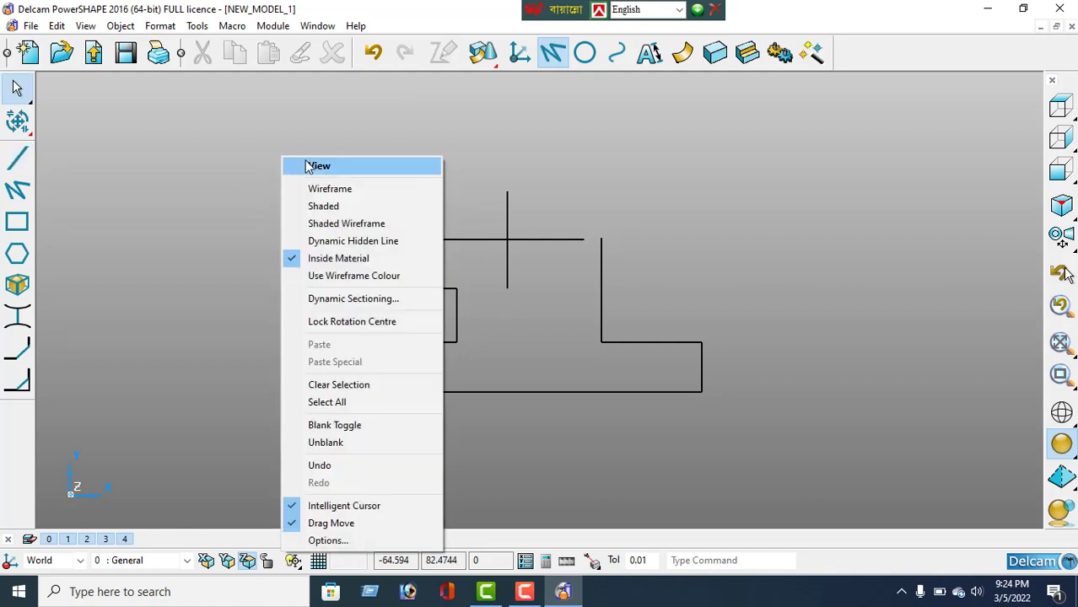
{"action": "left_click", "coordinate": [508, 217]}
{"action": "key", "text": "Delete"}
Set the length of the profile's upper-left vertical line to 12 and clear the selection
{"action": "double_click", "coordinate": [412, 256]}
{"action": "left_click_drag", "start_coordinate": [316, 146], "coordinate": [265, 159]}
{"action": "type", "text": "12"}
{"action": "key", "text": "Return"}
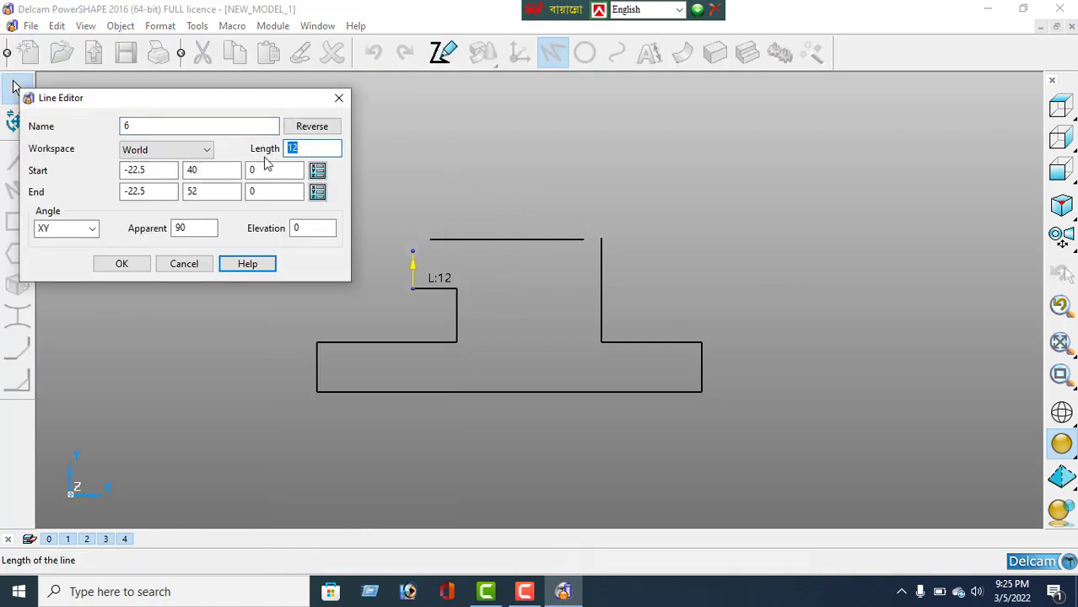
{"action": "left_click", "coordinate": [122, 263]}
{"action": "right_click", "coordinate": [496, 185]}
{"action": "left_click", "coordinate": [475, 189]}
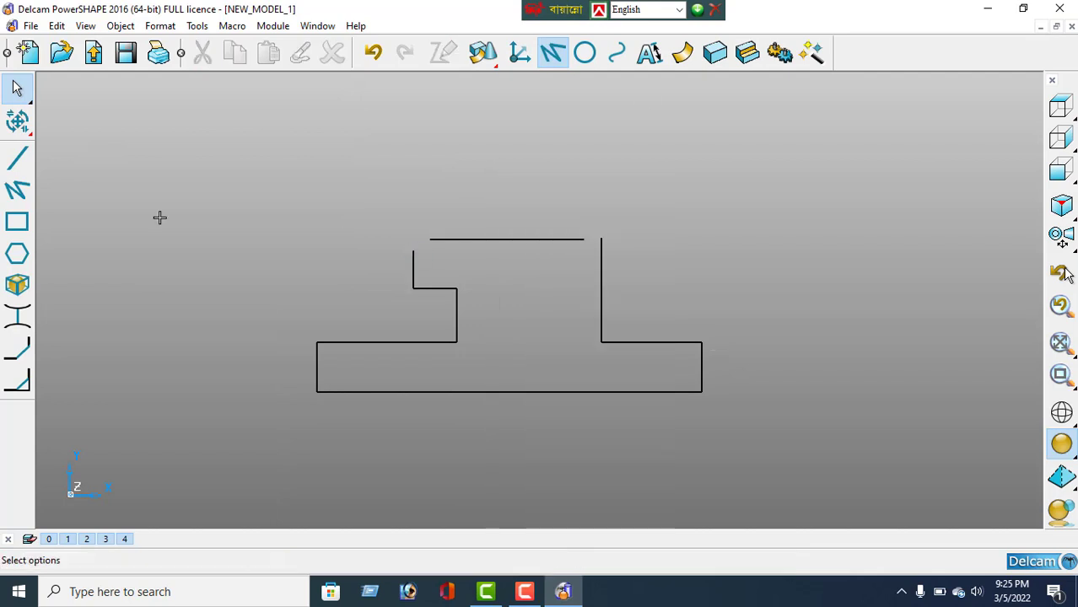
Draw a sloped line from the upper endpoint of the upper-left vertical line to the top line's left endpoint
{"action": "left_click", "coordinate": [16, 158]}
{"action": "left_click", "coordinate": [414, 251]}
{"action": "left_click", "coordinate": [432, 239]}
{"action": "right_click", "coordinate": [326, 157]}
{"action": "left_click", "coordinate": [339, 180]}
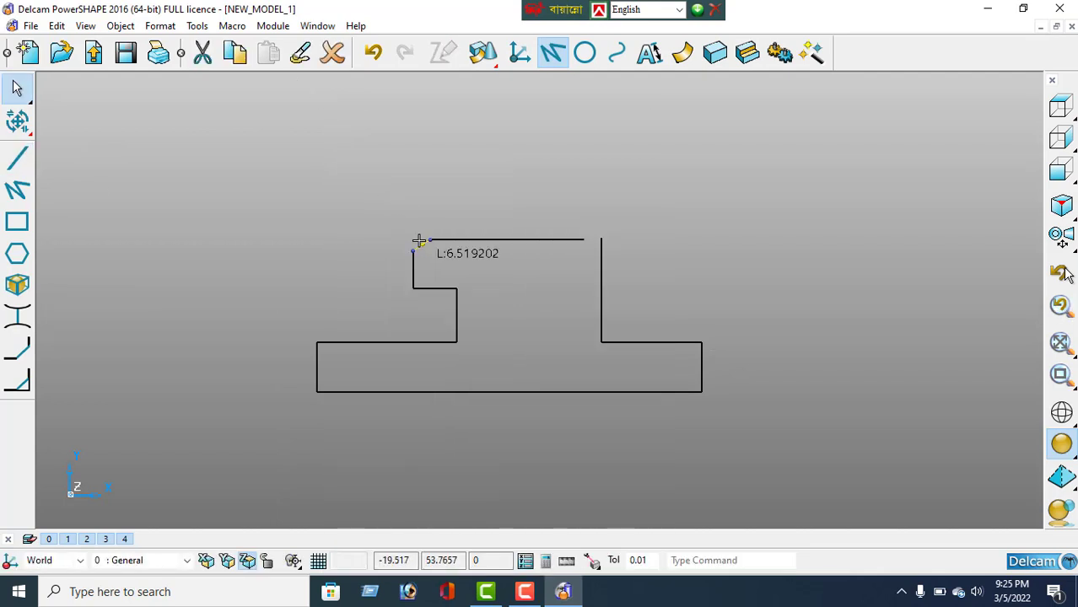
Create a workspace at the centre of the top line and mirror a copy of the sloped line across its YZ plane
{"action": "left_click", "coordinate": [520, 59]}
{"action": "left_click", "coordinate": [506, 239]}
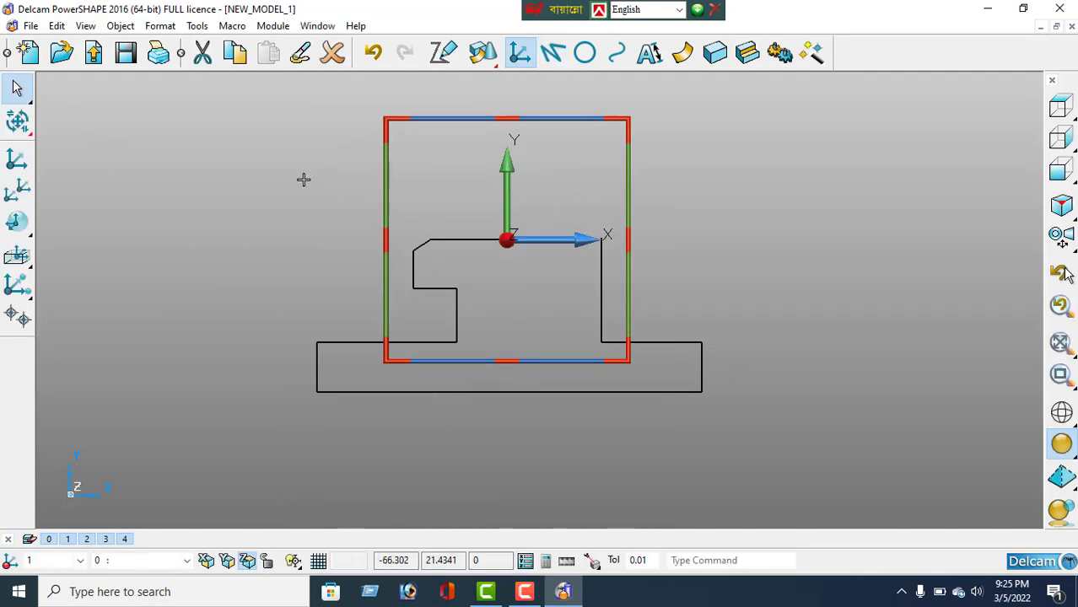
{"action": "left_click", "coordinate": [24, 133]}
{"action": "left_click", "coordinate": [16, 211]}
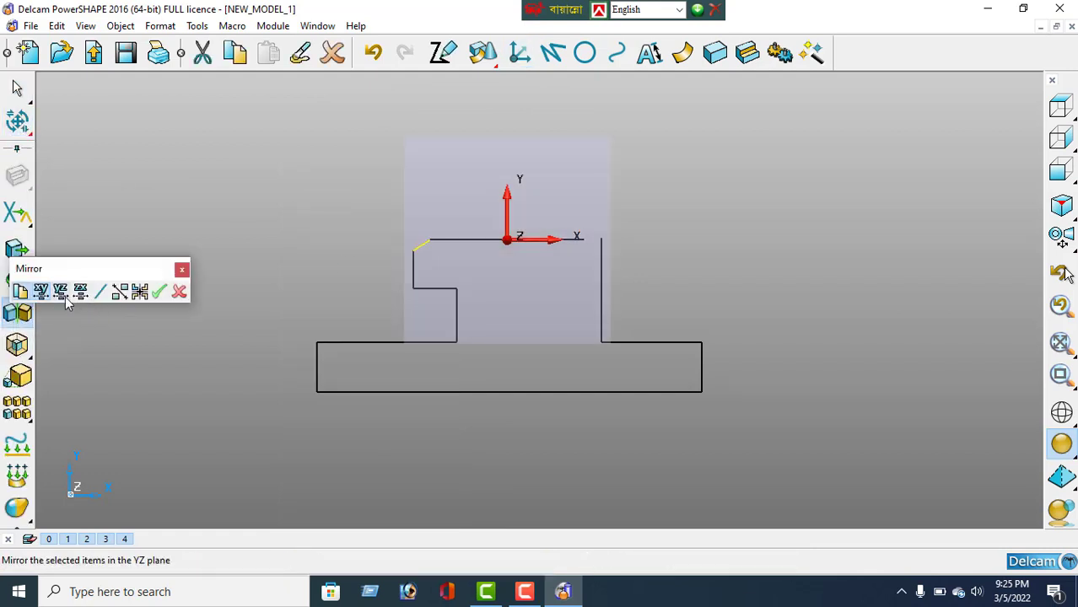
{"action": "left_click", "coordinate": [61, 293]}
{"action": "left_click", "coordinate": [179, 293]}
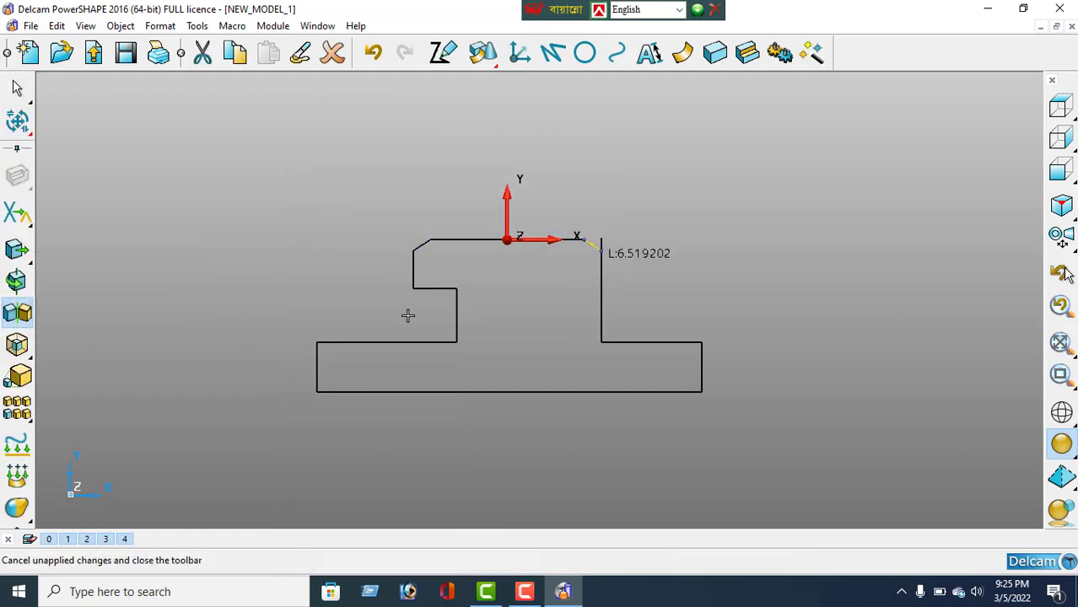
{"action": "right_click", "coordinate": [224, 111]}
{"action": "left_click", "coordinate": [256, 125]}
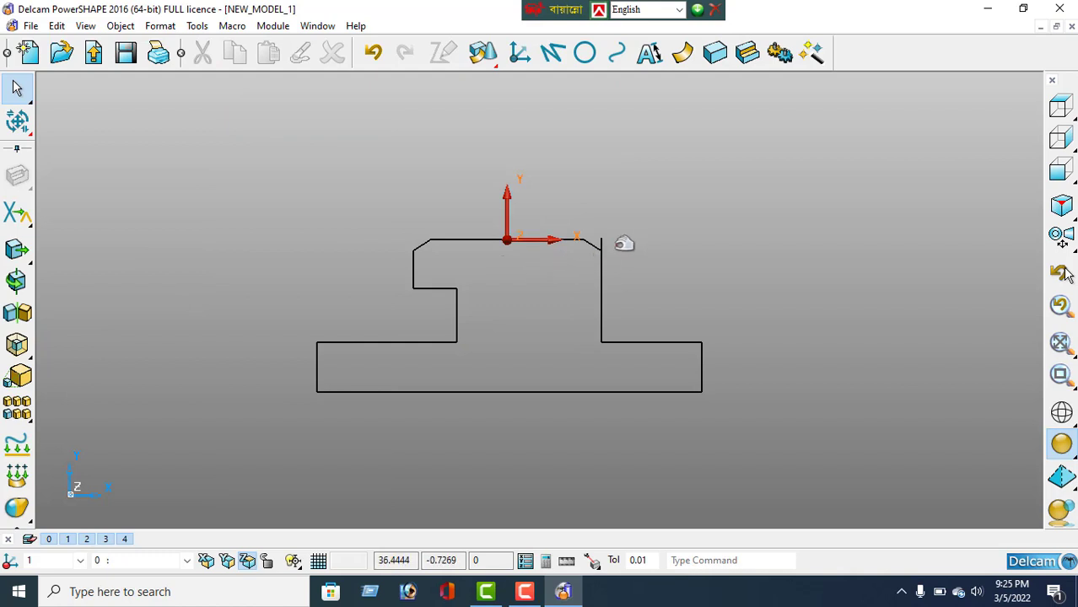
Trim the part of the tall right vertical line that projects above the mirrored sloped line, undoing any wrong trim
{"action": "left_click", "coordinate": [17, 213]}
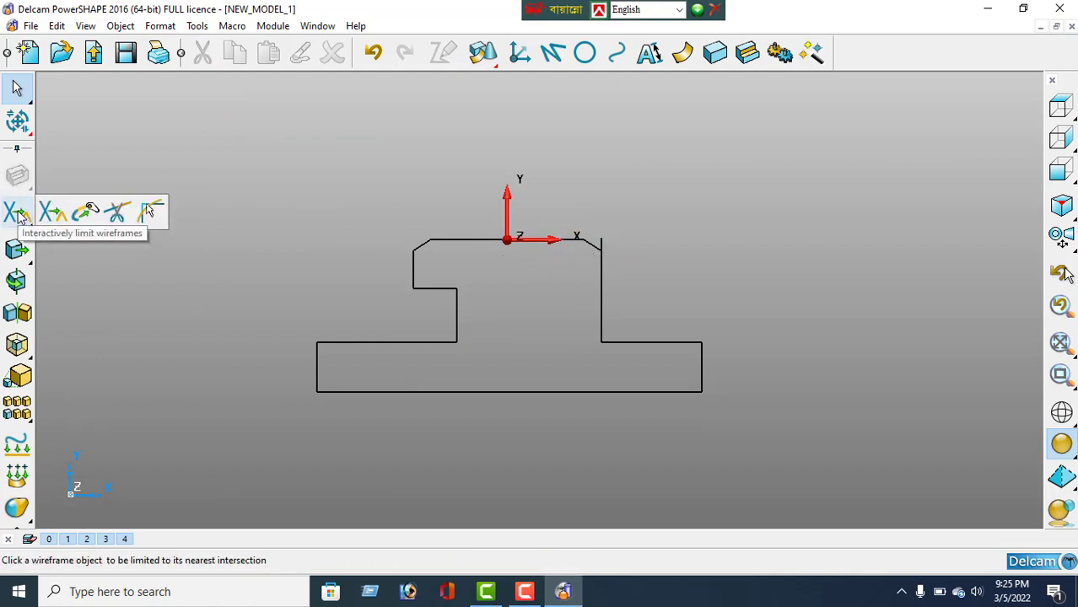
{"action": "left_click", "coordinate": [18, 213]}
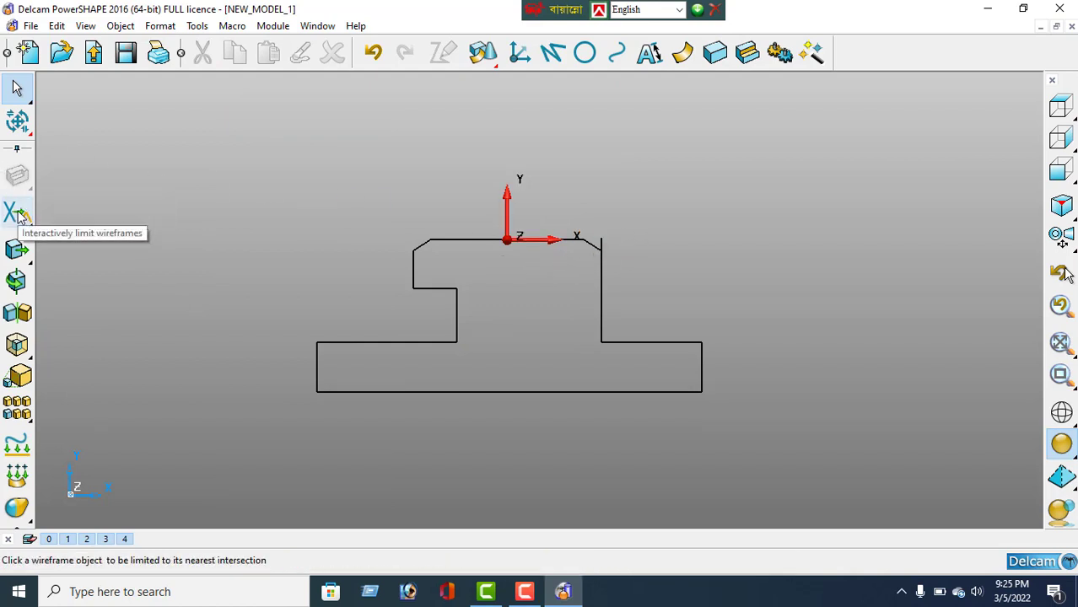
{"action": "left_click", "coordinate": [599, 238]}
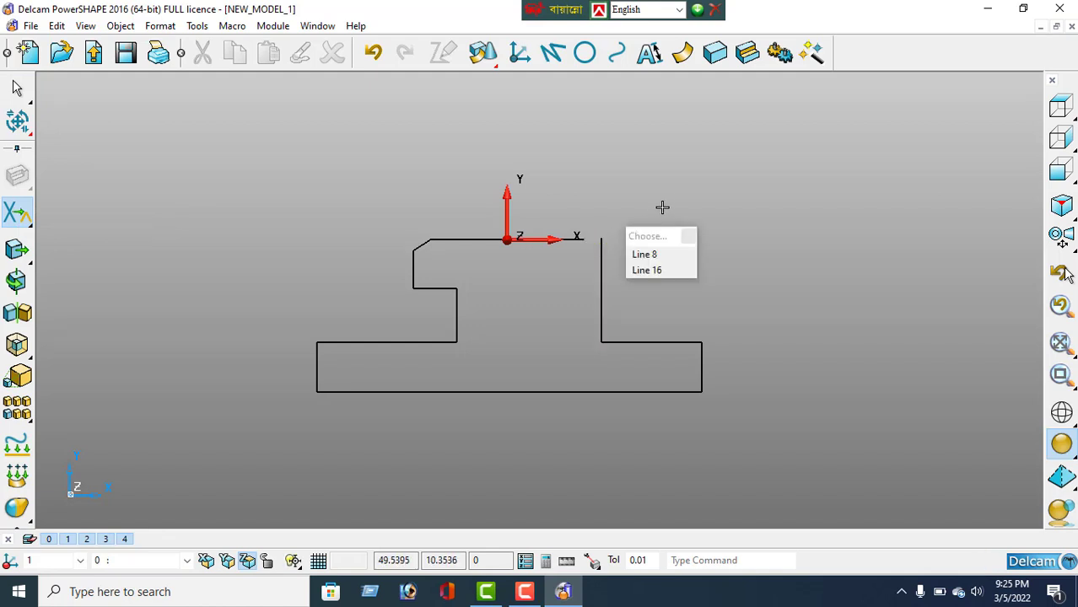
{"action": "left_click", "coordinate": [373, 53]}
{"action": "scroll", "coordinate": [553, 236], "scroll_direction": "up", "scroll_amount": 3}
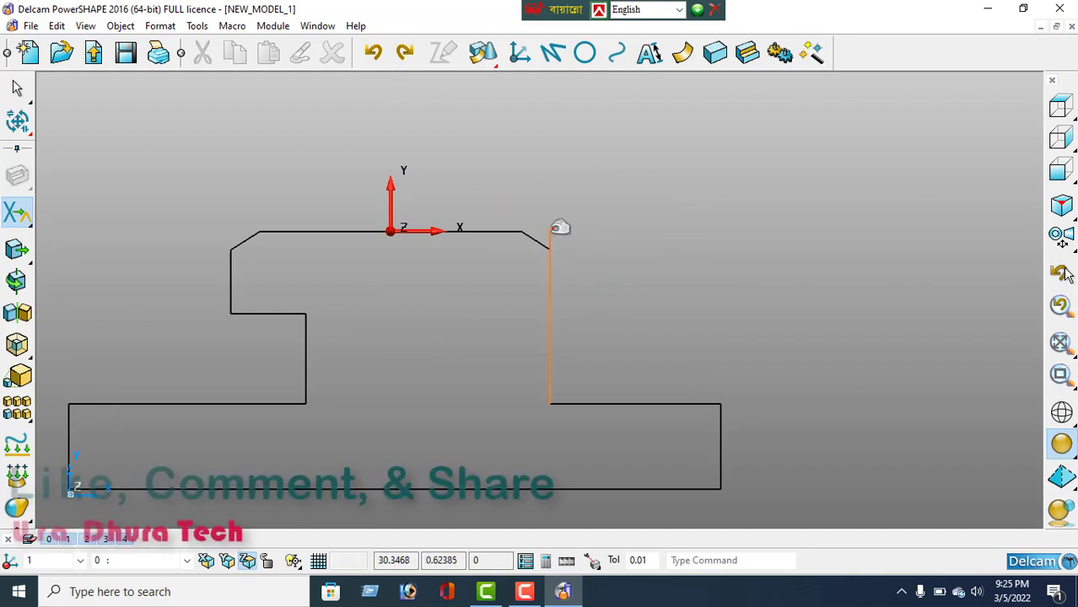
{"action": "right_click", "coordinate": [563, 197]}
{"action": "left_click", "coordinate": [604, 191]}
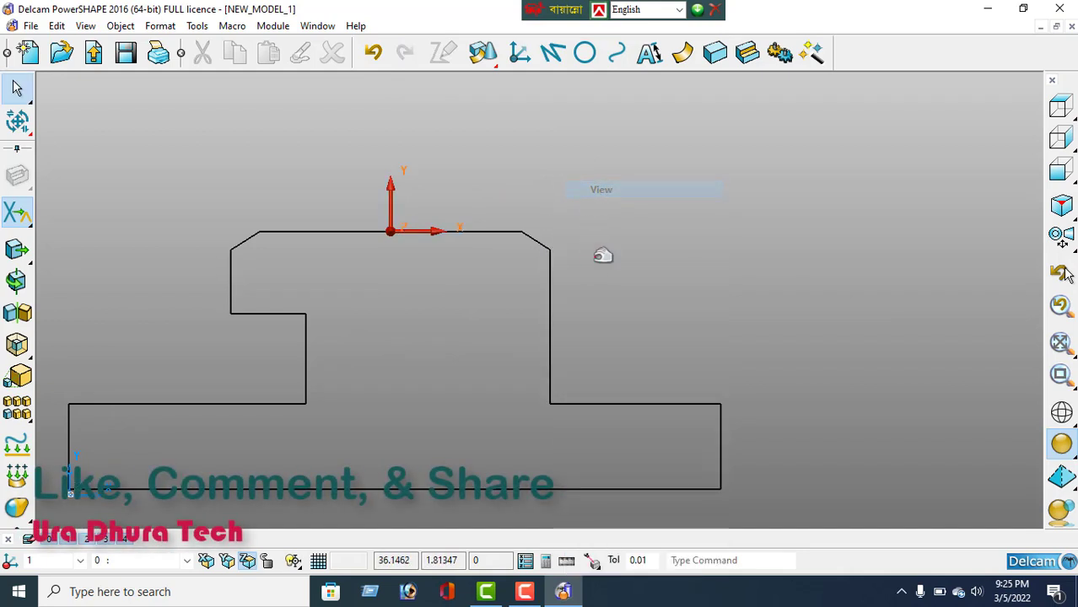
Delete the workspace placed at the centre of the top line
{"action": "scroll", "coordinate": [601, 253], "scroll_direction": "down", "scroll_amount": 2}
{"action": "scroll", "coordinate": [602, 253], "scroll_direction": "down", "scroll_amount": 1}
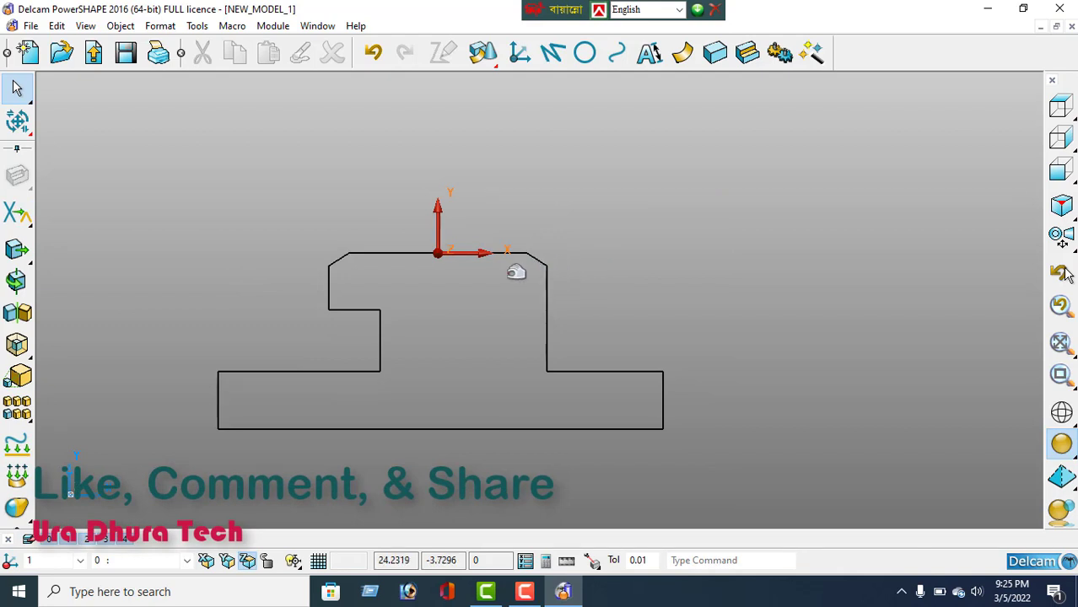
{"action": "left_click", "coordinate": [439, 204]}
{"action": "key", "text": "Delete"}
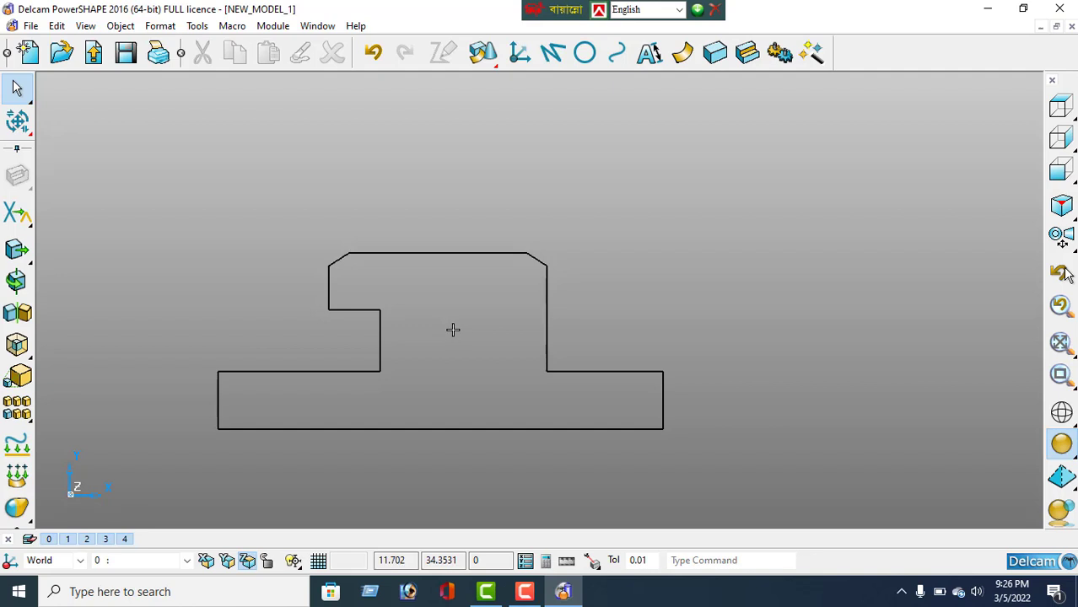
Delete the base line and draw a short horizontal line rightward from the lower endpoint of the left vertical line
{"action": "left_click", "coordinate": [477, 430]}
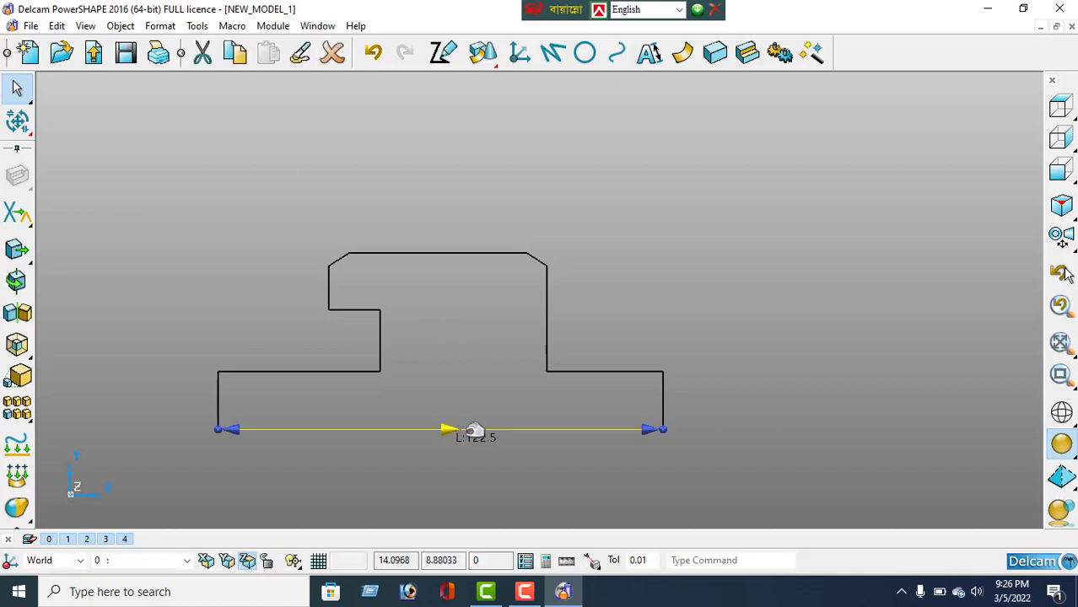
{"action": "key", "text": "Delete"}
{"action": "left_click", "coordinate": [552, 53]}
{"action": "left_click", "coordinate": [221, 427]}
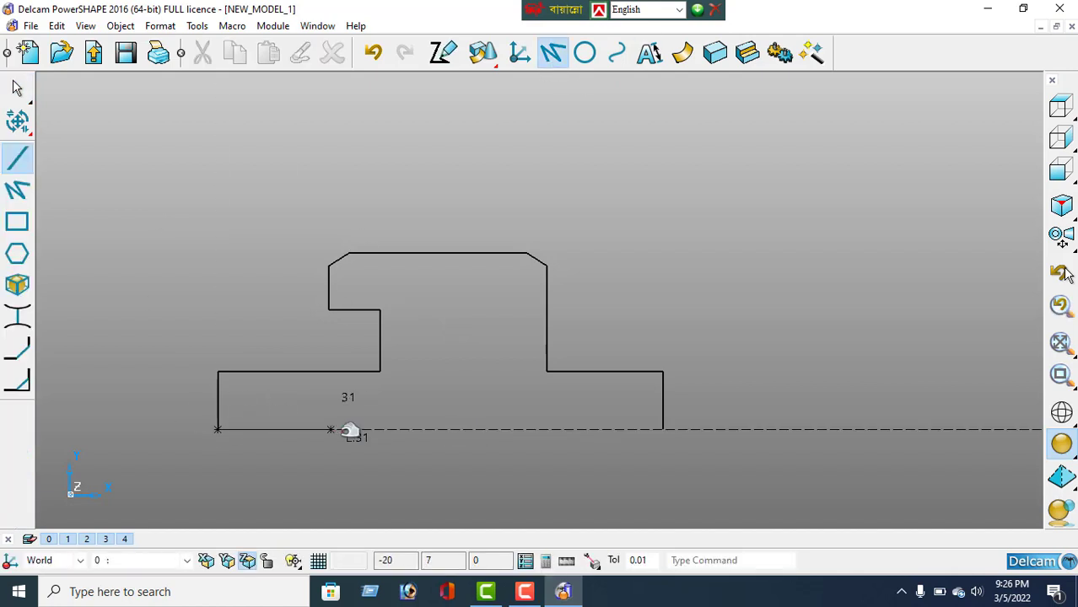
{"action": "right_click", "coordinate": [235, 176]}
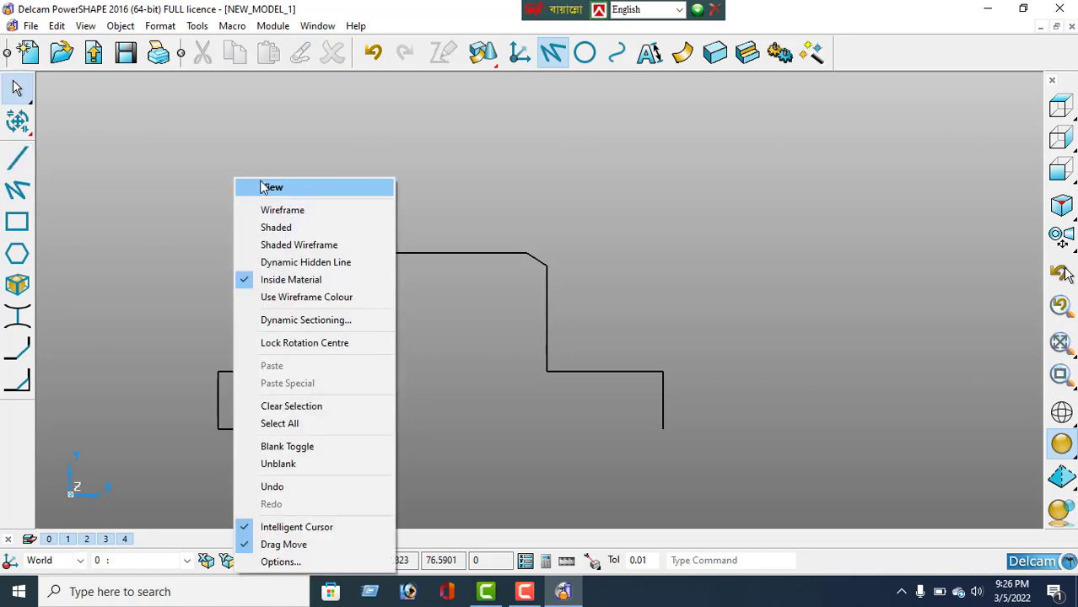
Set the length of the horizontal base line starting at the left vertical line to 45
{"action": "left_click", "coordinate": [261, 187]}
{"action": "double_click", "coordinate": [360, 429]}
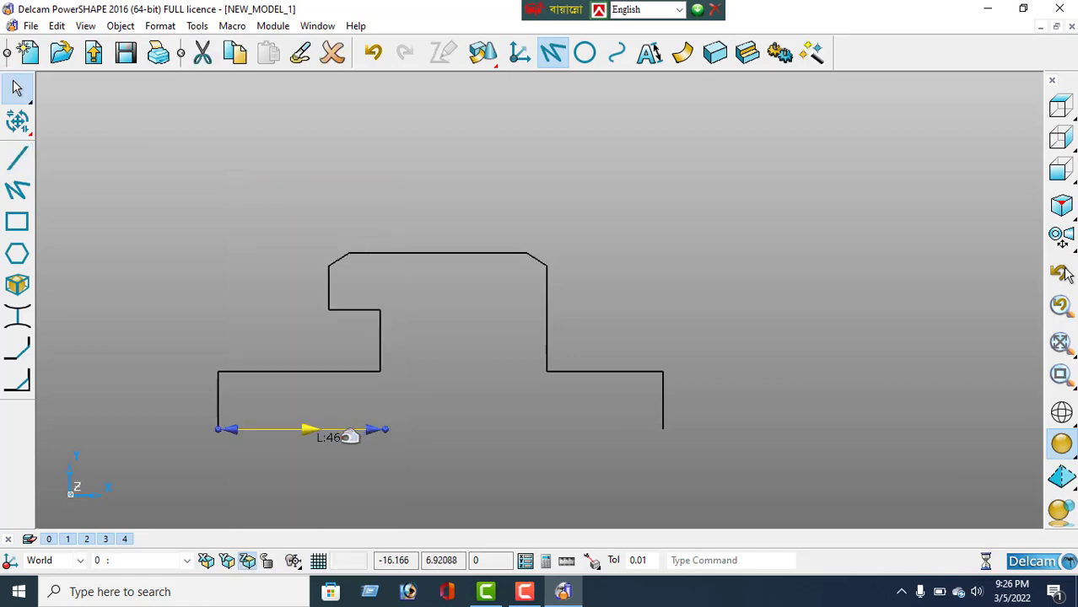
{"action": "double_click", "coordinate": [309, 149]}
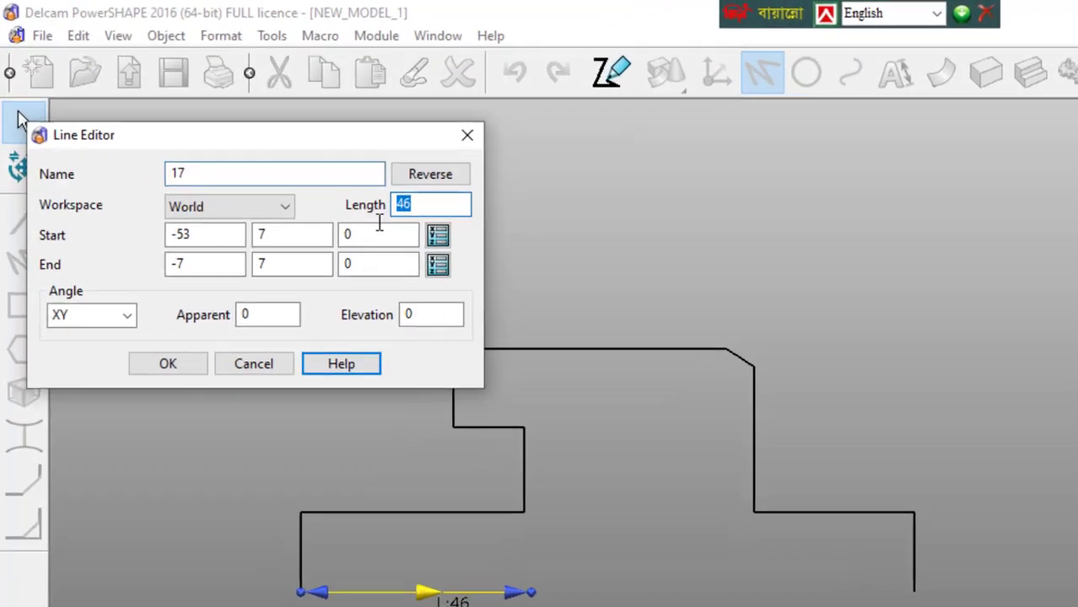
{"action": "type", "text": "45"}
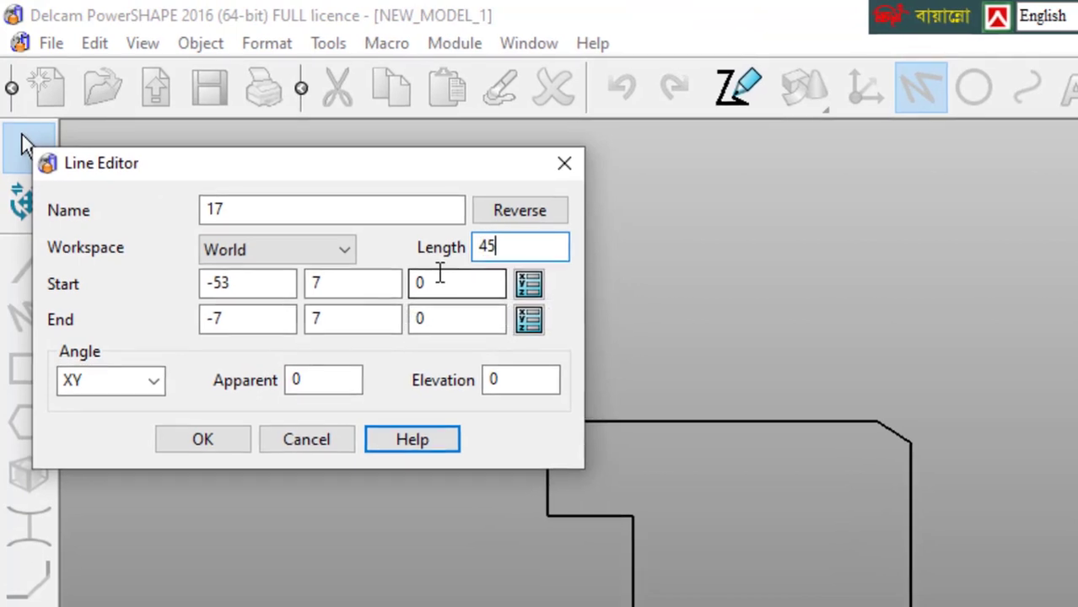
{"action": "key", "text": "Return"}
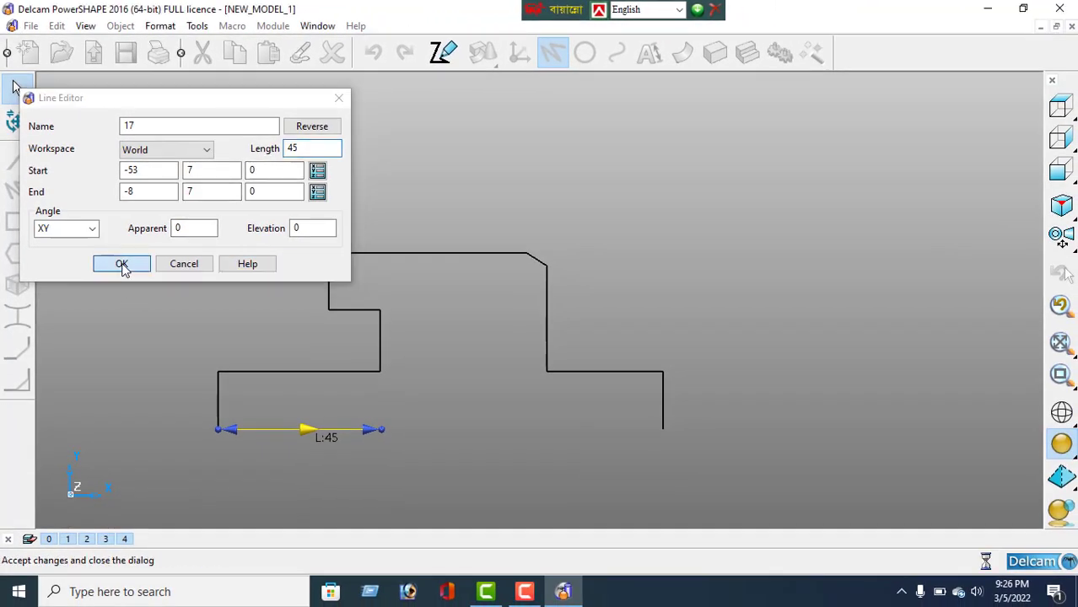
{"action": "left_click", "coordinate": [122, 264]}
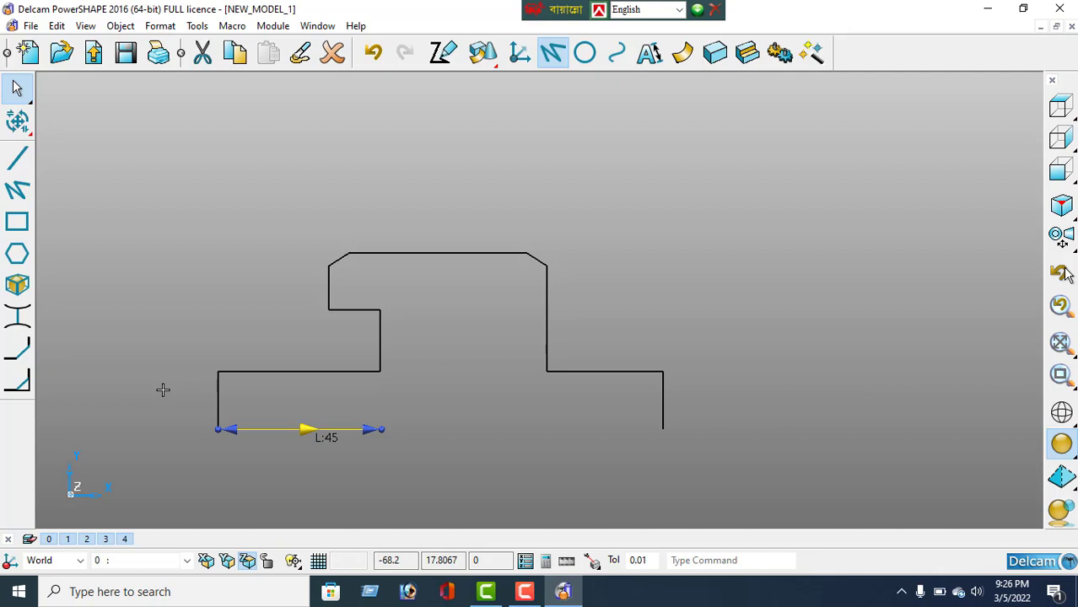
Draw a horizontal line about 39 long leftward from the lower endpoint of the right vertical line
{"action": "left_click", "coordinate": [17, 158]}
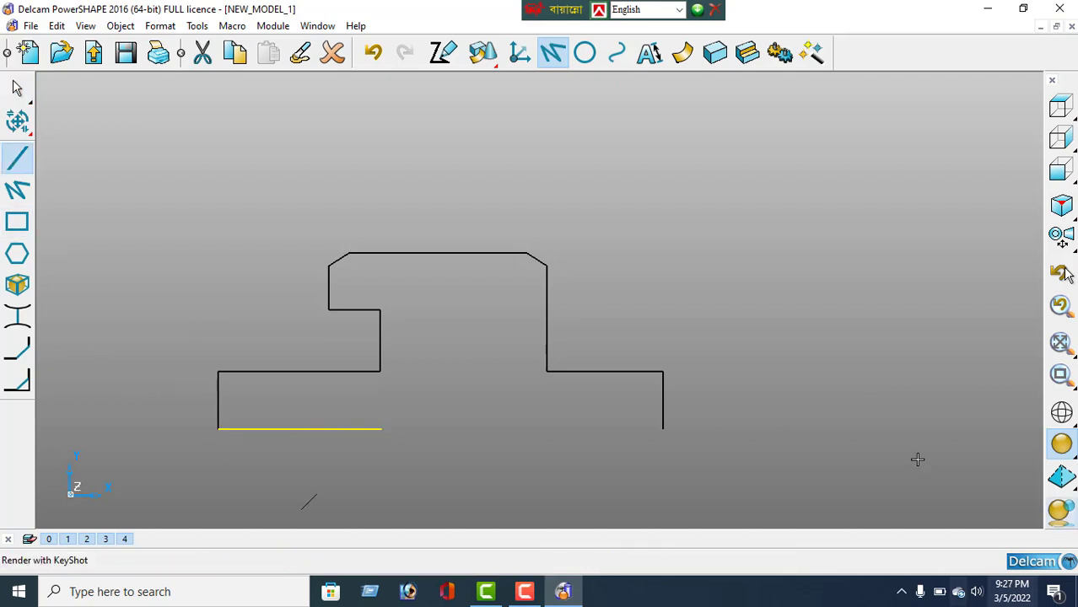
{"action": "left_click", "coordinate": [664, 428]}
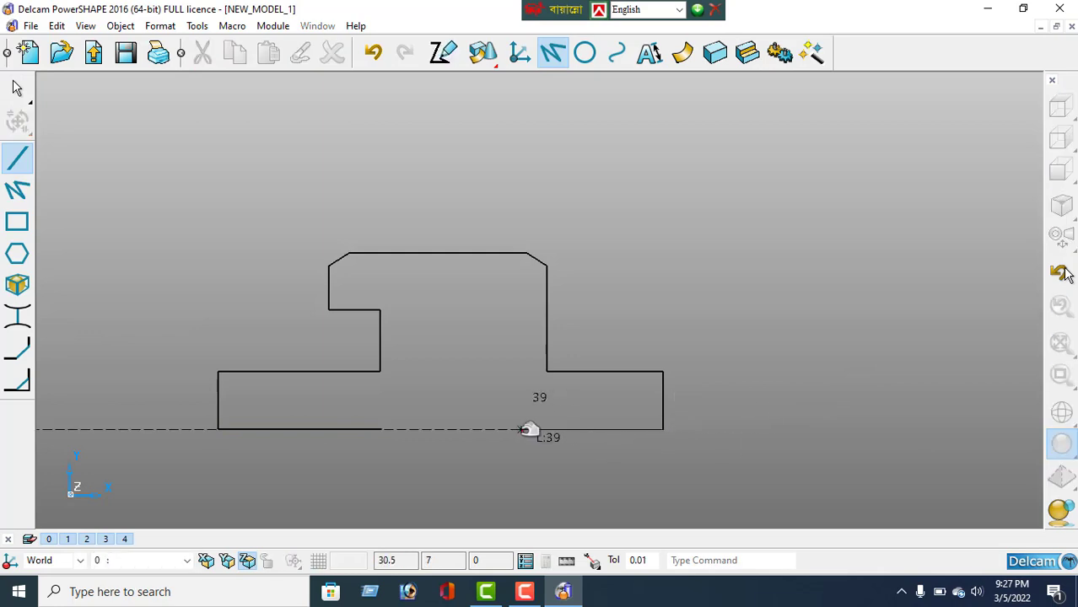
{"action": "left_click", "coordinate": [523, 429]}
{"action": "right_click", "coordinate": [741, 137]}
{"action": "left_click", "coordinate": [779, 154]}
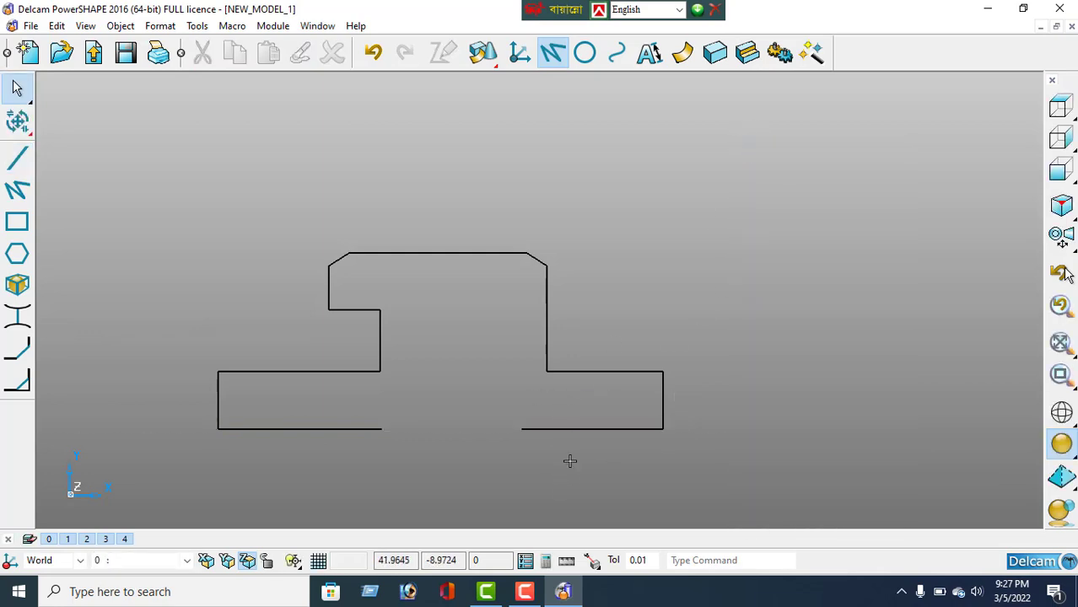
Set the length of the right-hand base line to 46.4
{"action": "double_click", "coordinate": [598, 429]}
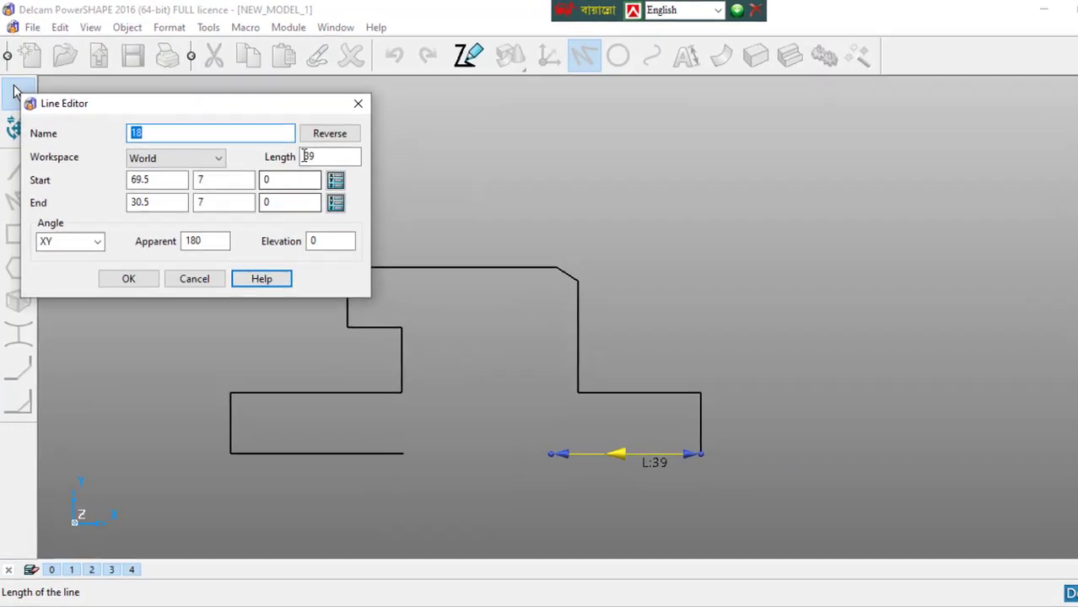
{"action": "double_click", "coordinate": [288, 149]}
{"action": "type", "text": "46."}
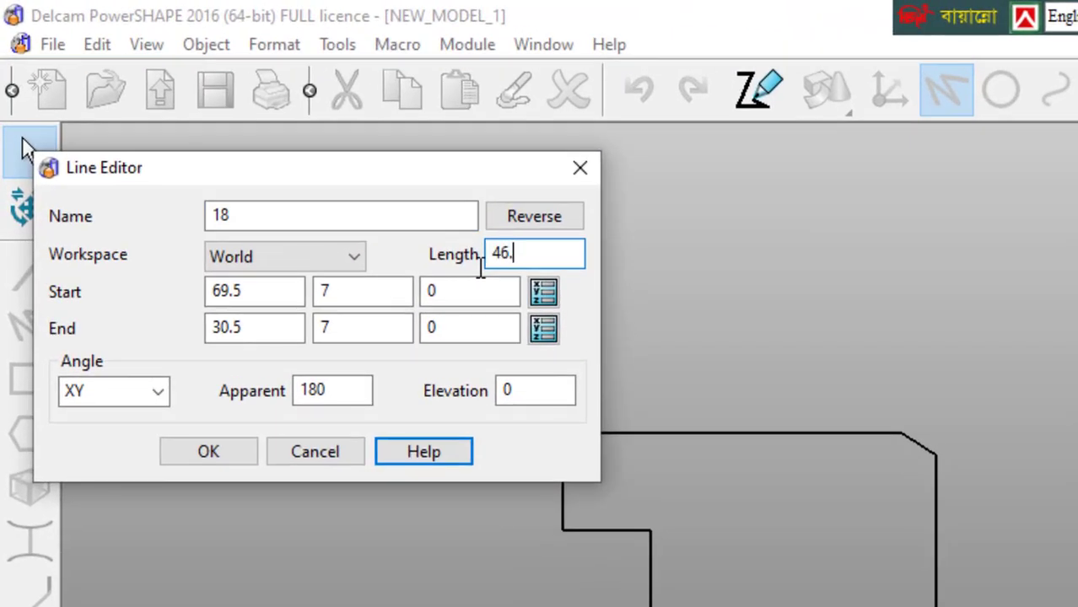
{"action": "type", "text": "4"}
{"action": "key", "text": "Return"}
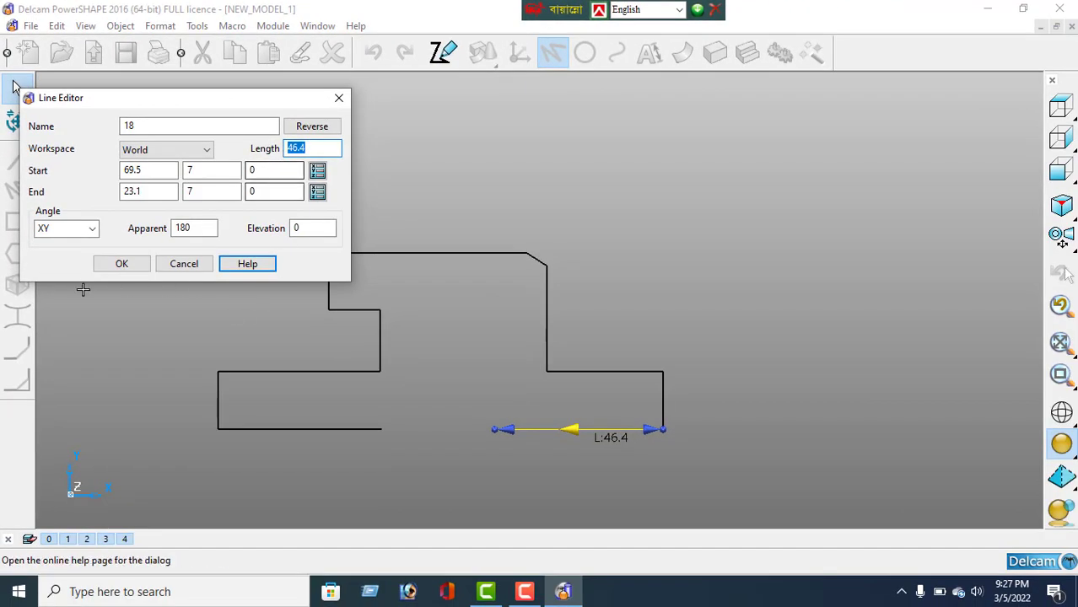
{"action": "left_click", "coordinate": [118, 264]}
Draw a vertical line about 33 long upward from the inner end of the right-hand base line
{"action": "left_click", "coordinate": [18, 159]}
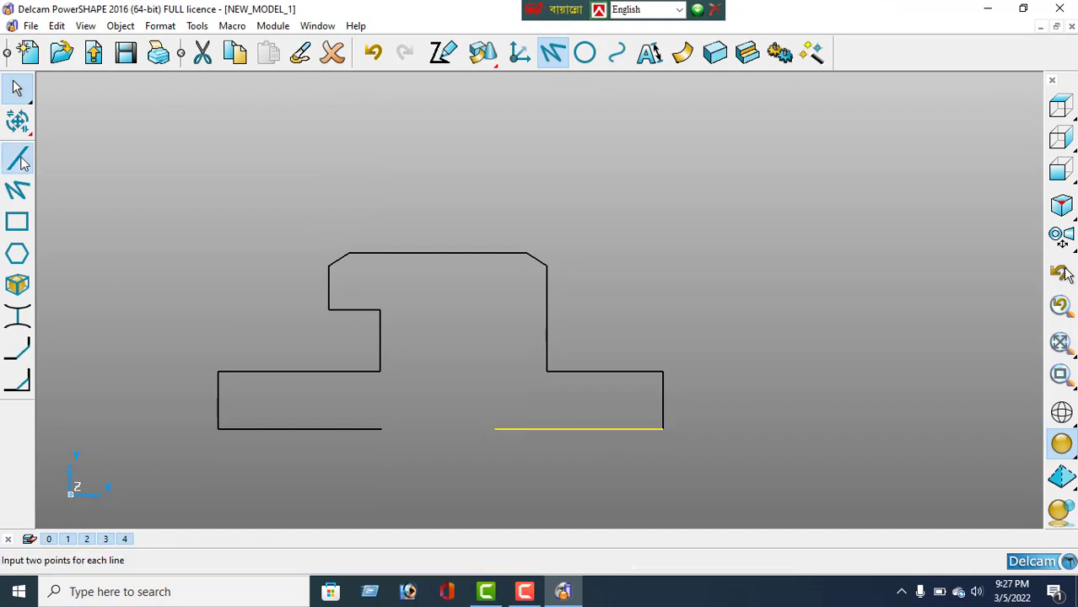
{"action": "left_click", "coordinate": [496, 428]}
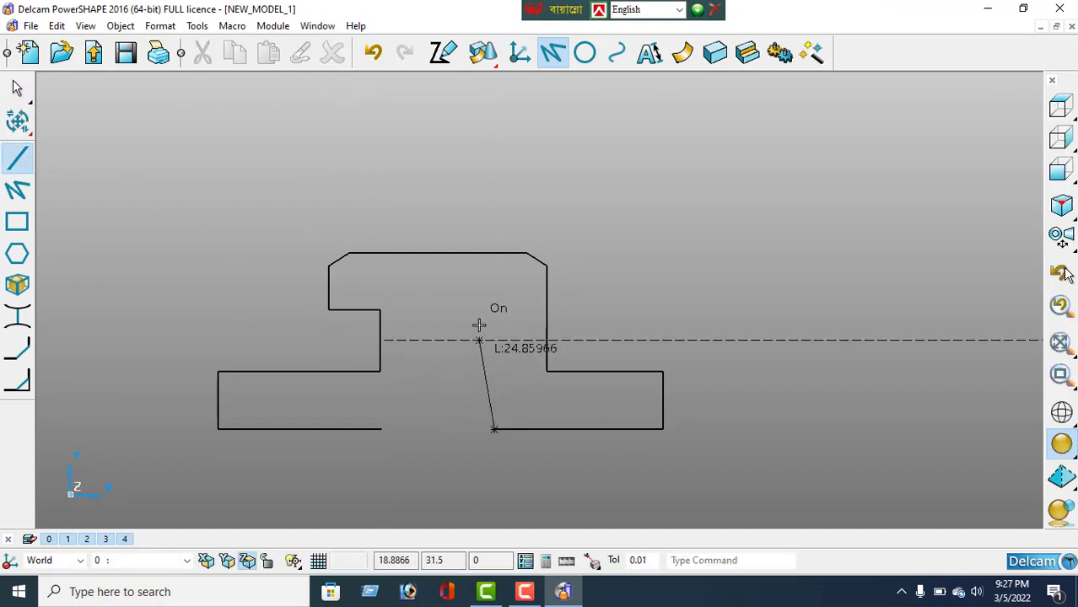
{"action": "left_click", "coordinate": [494, 310]}
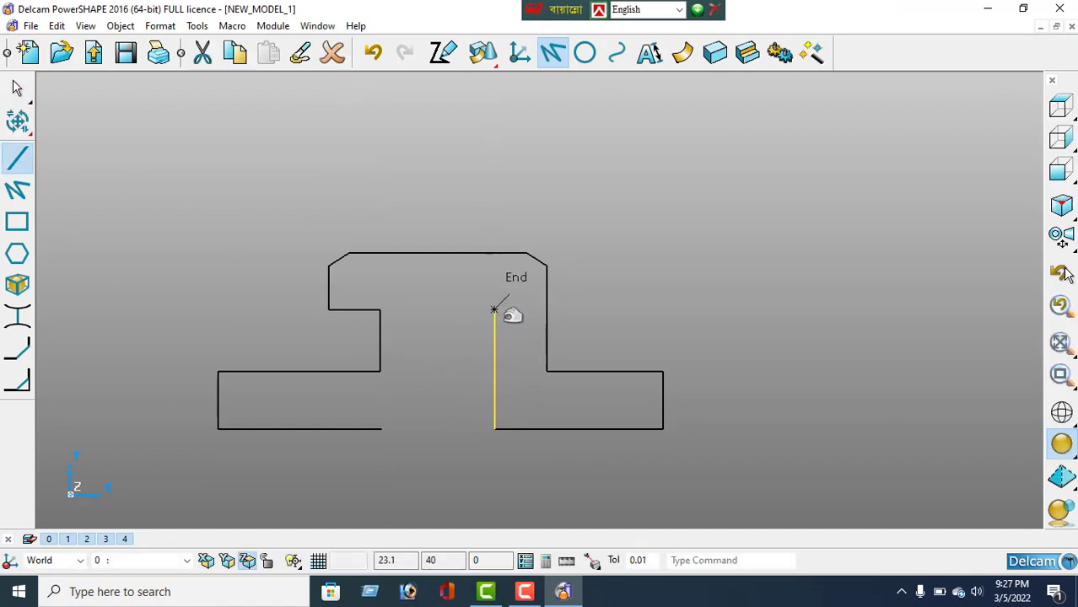
{"action": "right_click", "coordinate": [638, 145]}
{"action": "left_click", "coordinate": [670, 156]}
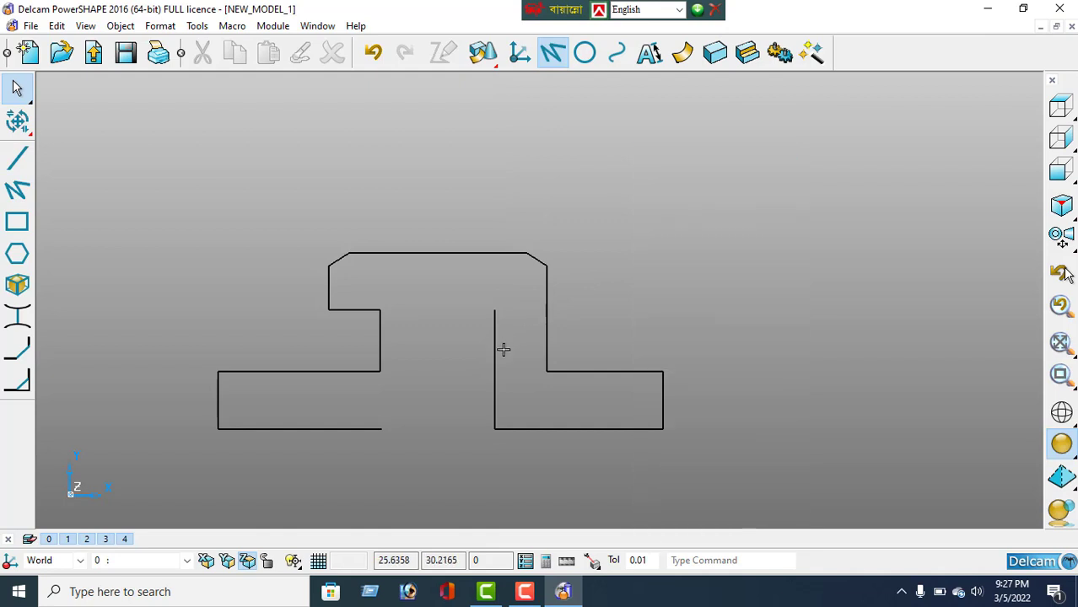
Set the length of the vertical line rising from the right-hand base line to 32
{"action": "double_click", "coordinate": [500, 359]}
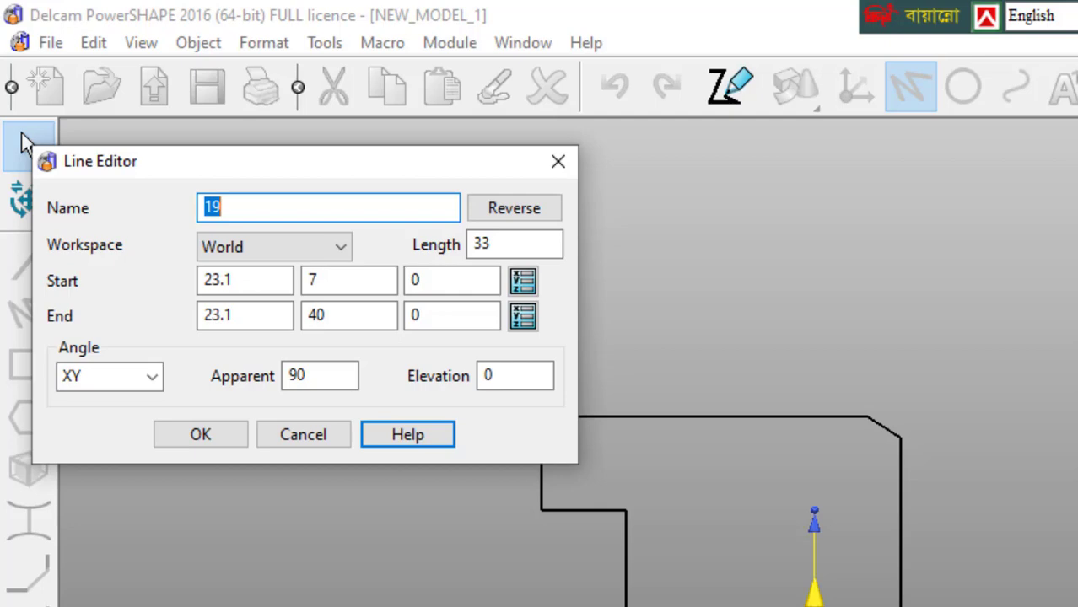
{"action": "double_click", "coordinate": [473, 247]}
{"action": "type", "text": "32"}
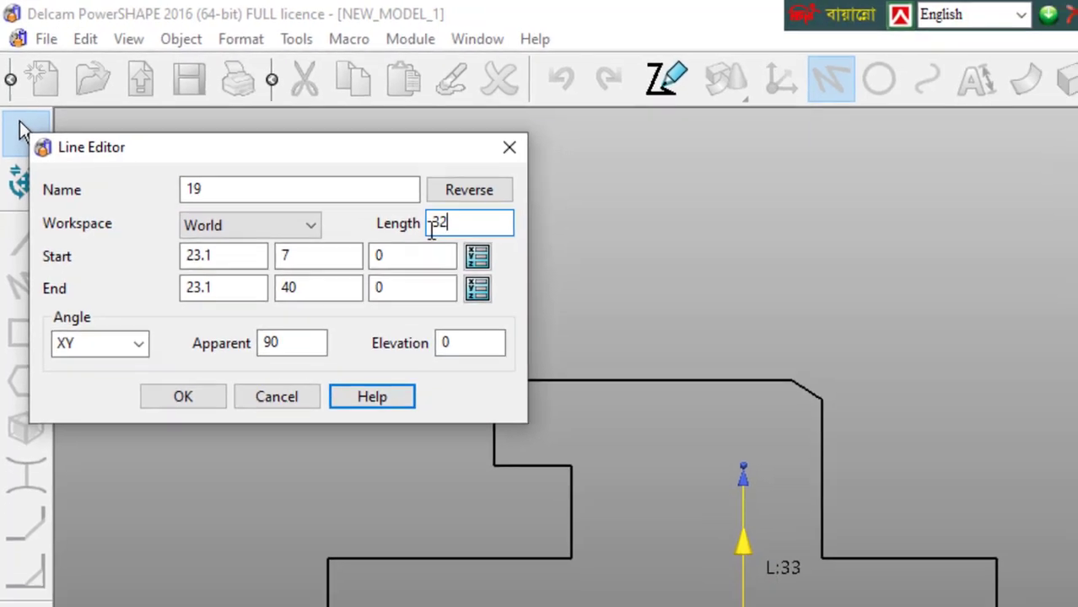
{"action": "key", "text": "Return"}
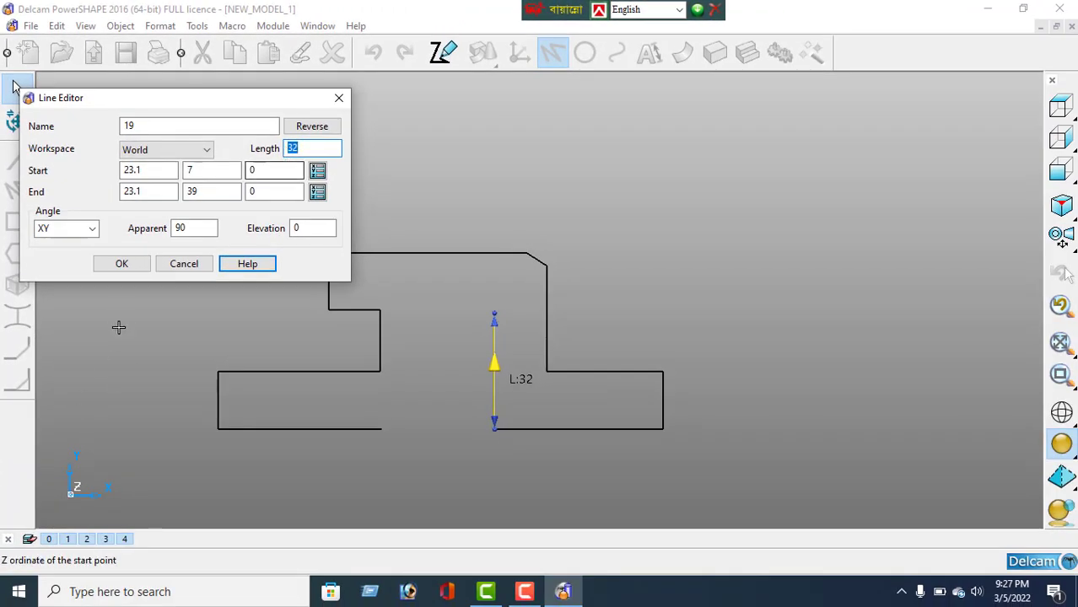
{"action": "left_click", "coordinate": [123, 264]}
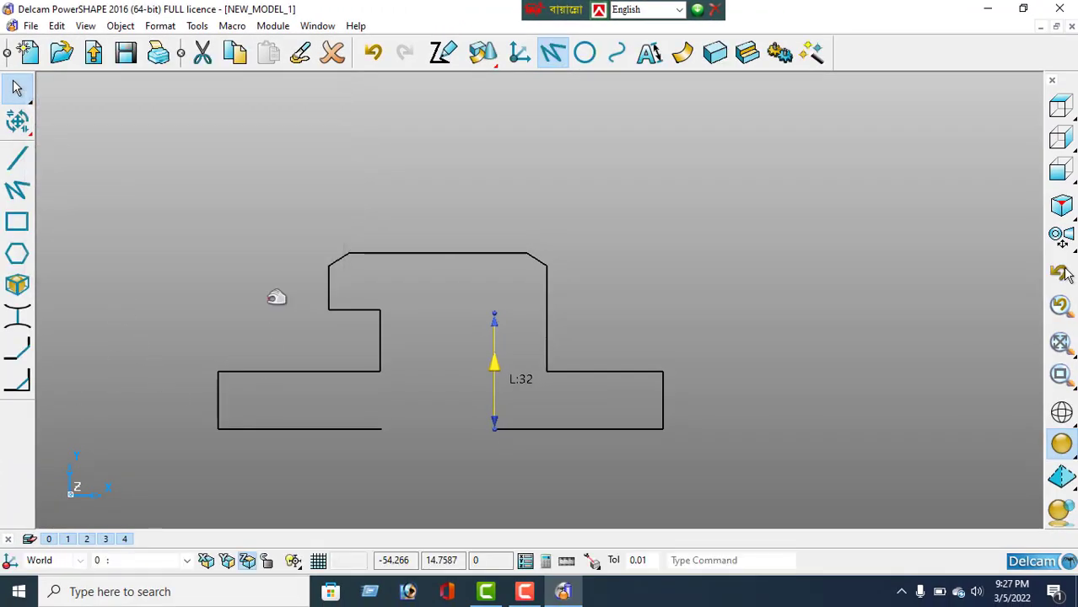
{"action": "left_click", "coordinate": [16, 157]}
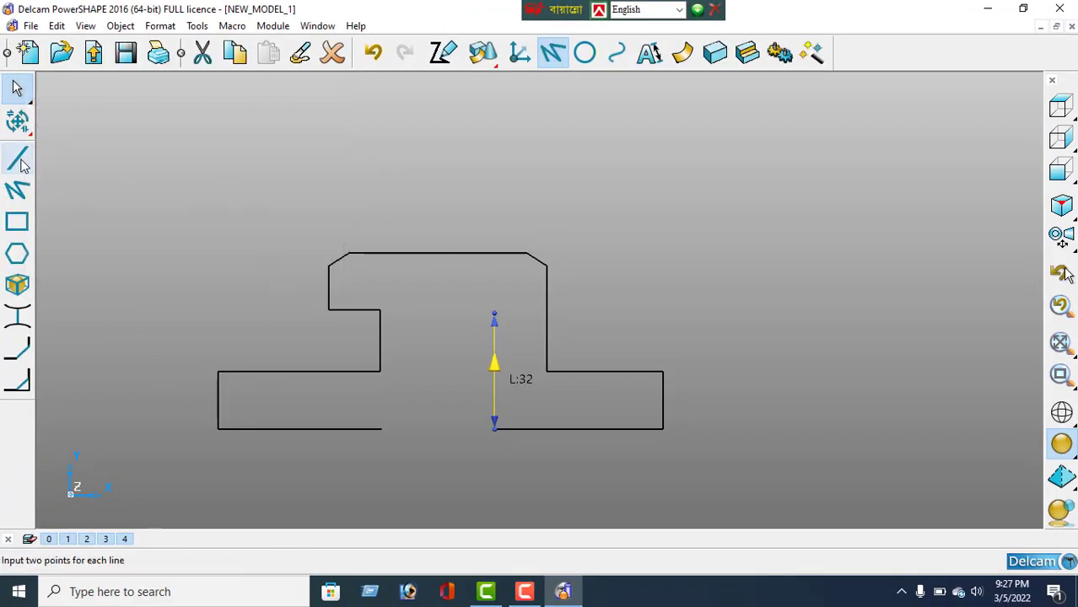
{"action": "left_click", "coordinate": [494, 314]}
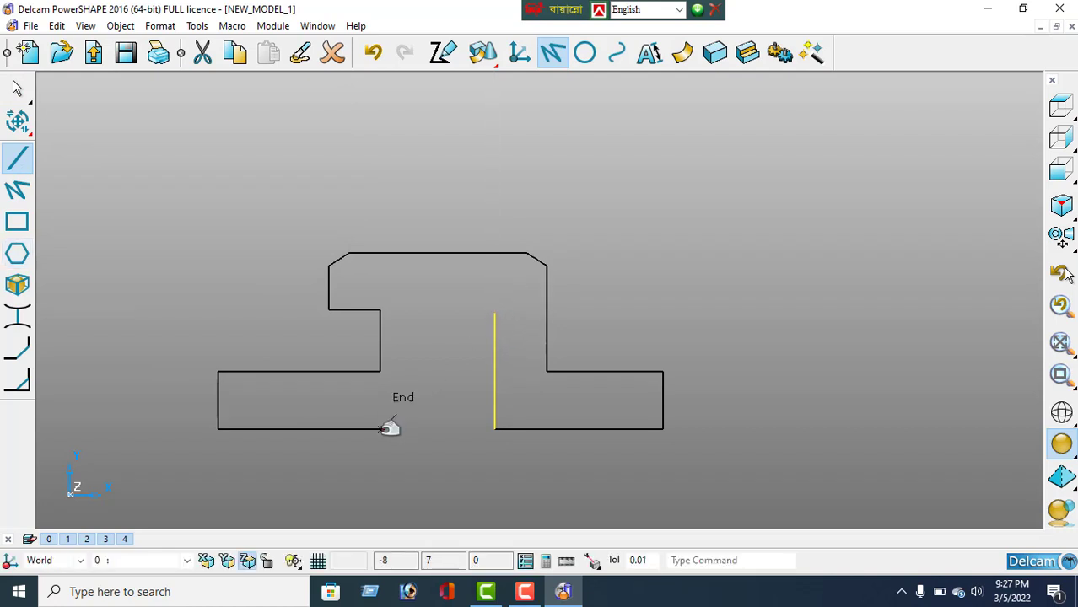
{"action": "left_click", "coordinate": [381, 429]}
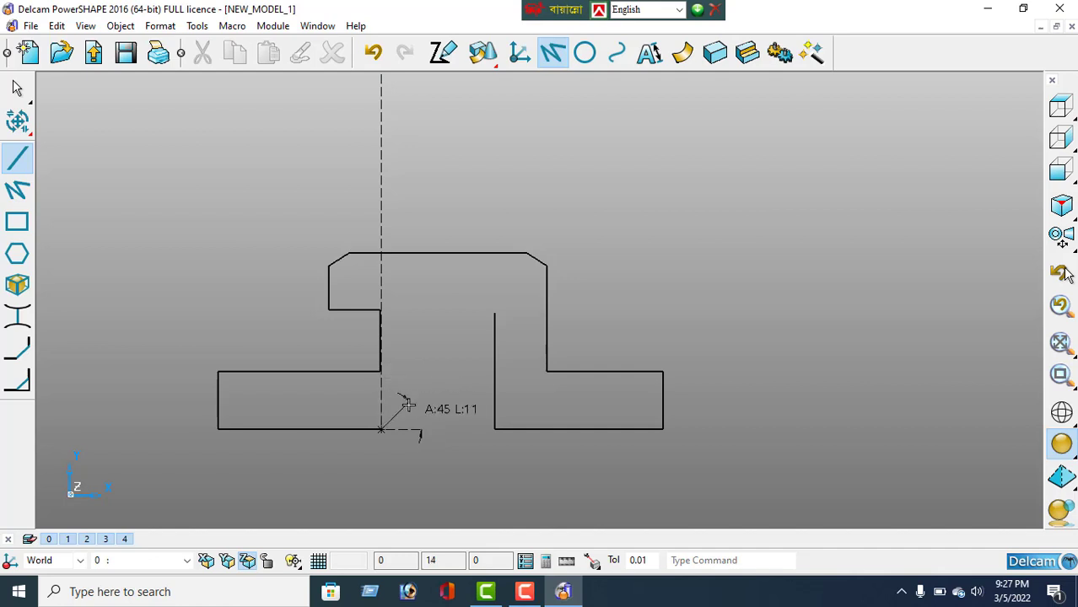
{"action": "key", "text": "Escape"}
Offset one copy of the 32-long vertical line leftward by a distance of 17
{"action": "left_click", "coordinate": [495, 373]}
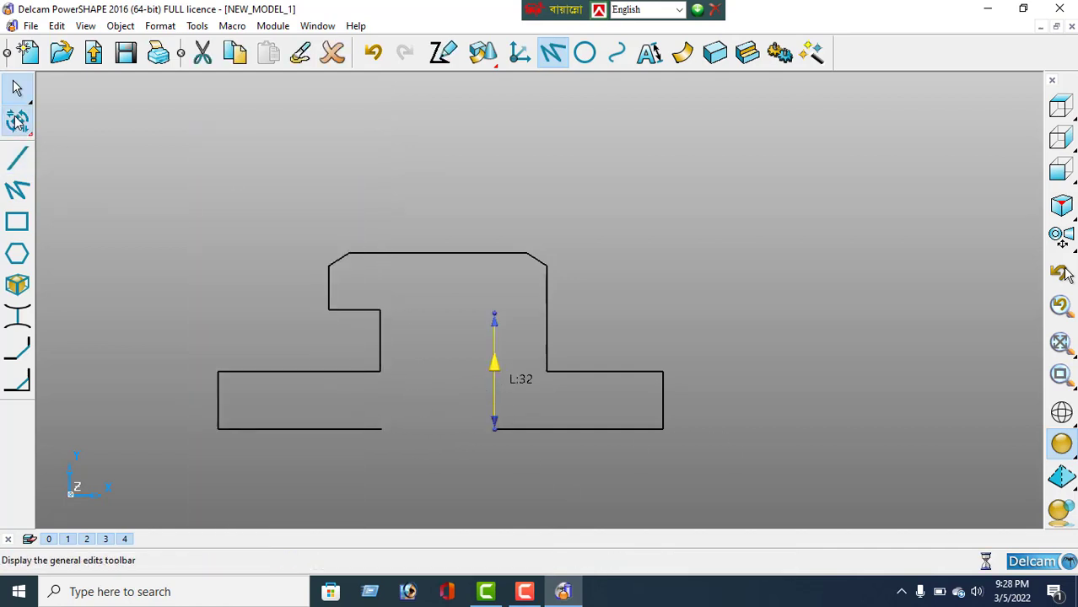
{"action": "left_click", "coordinate": [17, 120]}
{"action": "left_click", "coordinate": [17, 344]}
{"action": "type", "text": "17"}
{"action": "key", "text": "Return"}
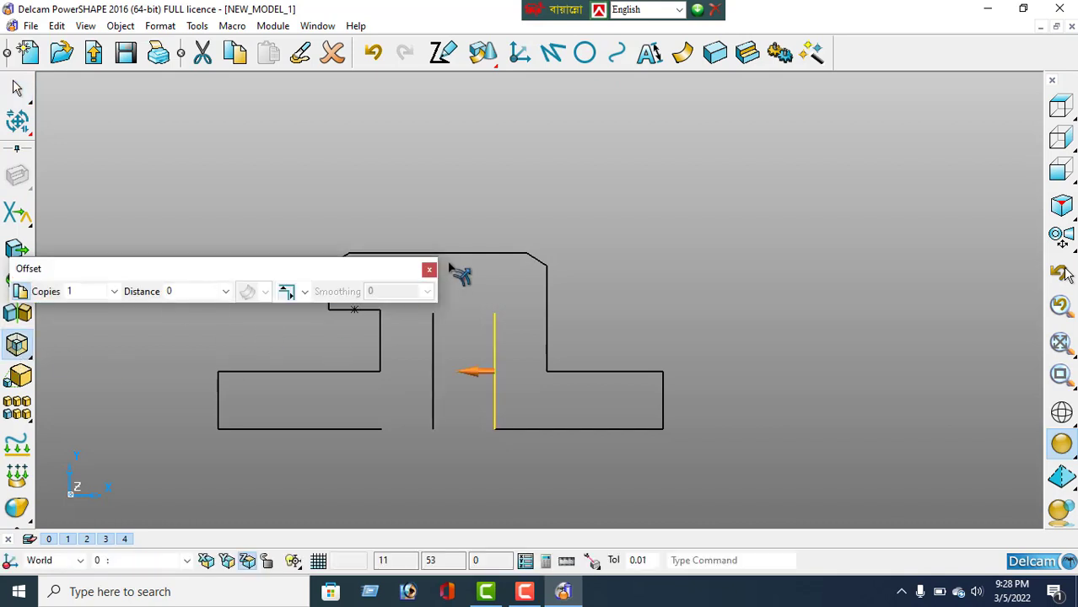
{"action": "left_click", "coordinate": [429, 269]}
Draw lines joining the tops of the two slot verticals and closing the base gap between the slot and the 45-long line
{"action": "left_click", "coordinate": [552, 52]}
{"action": "left_click", "coordinate": [494, 314]}
{"action": "left_click", "coordinate": [434, 313]}
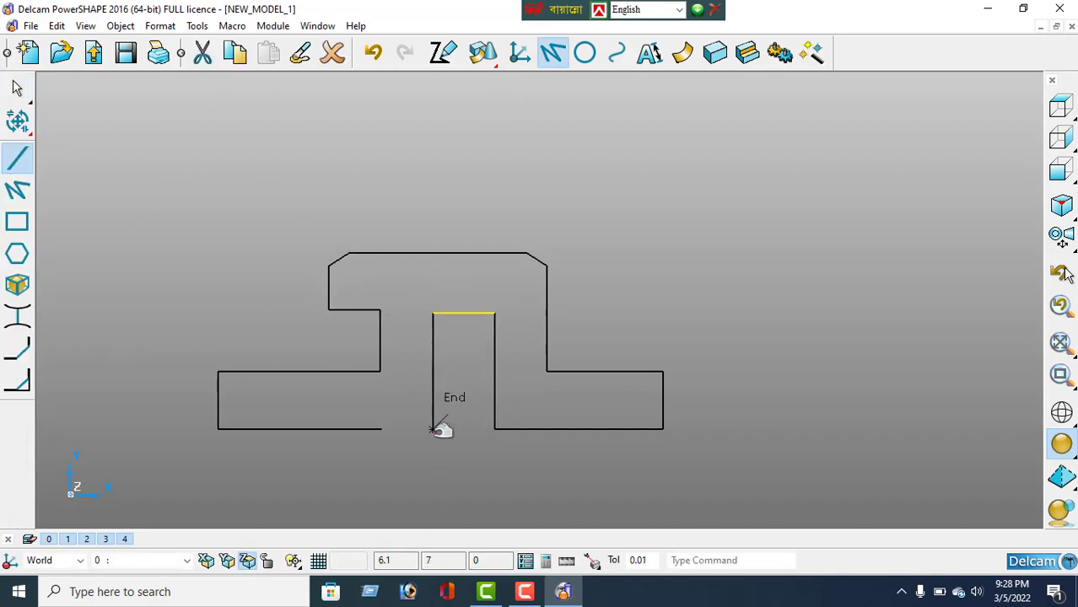
{"action": "left_click", "coordinate": [433, 428]}
{"action": "left_click", "coordinate": [387, 427]}
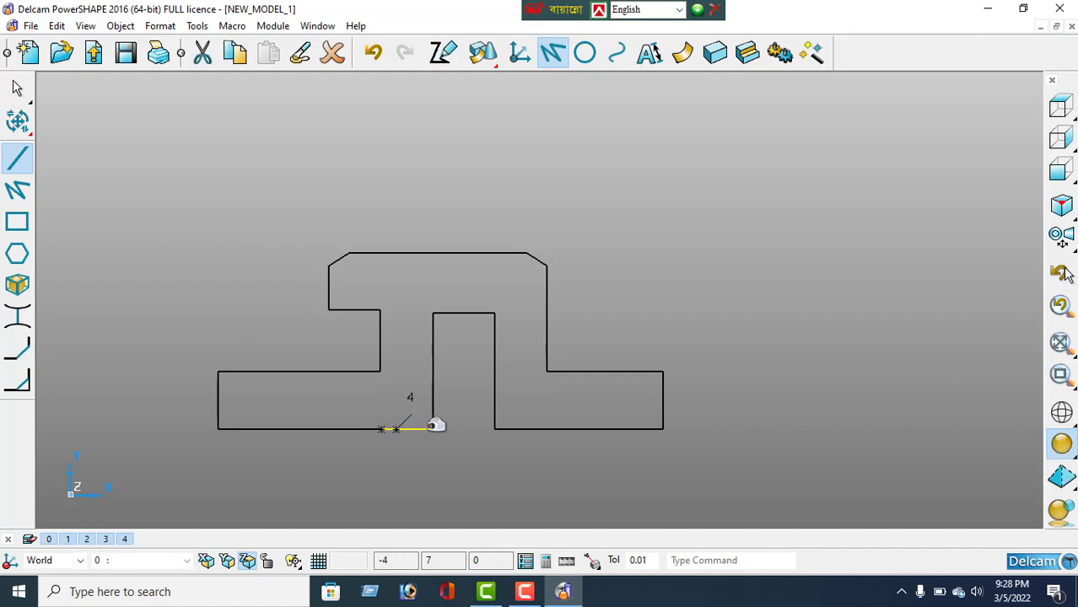
{"action": "right_click", "coordinate": [763, 151]}
{"action": "left_click", "coordinate": [797, 163]}
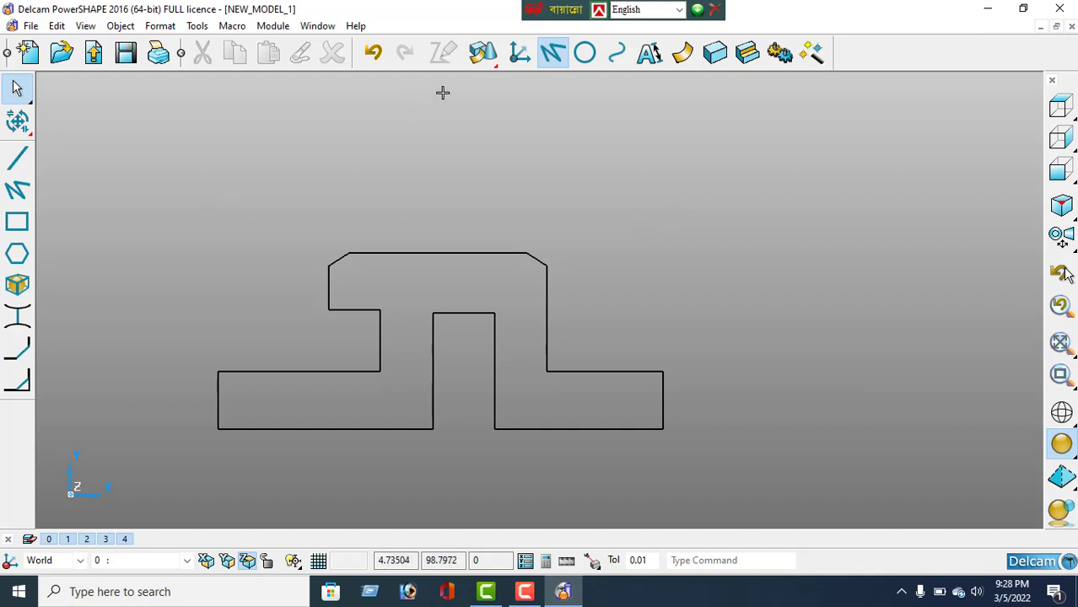
{"action": "left_click", "coordinate": [584, 53]}
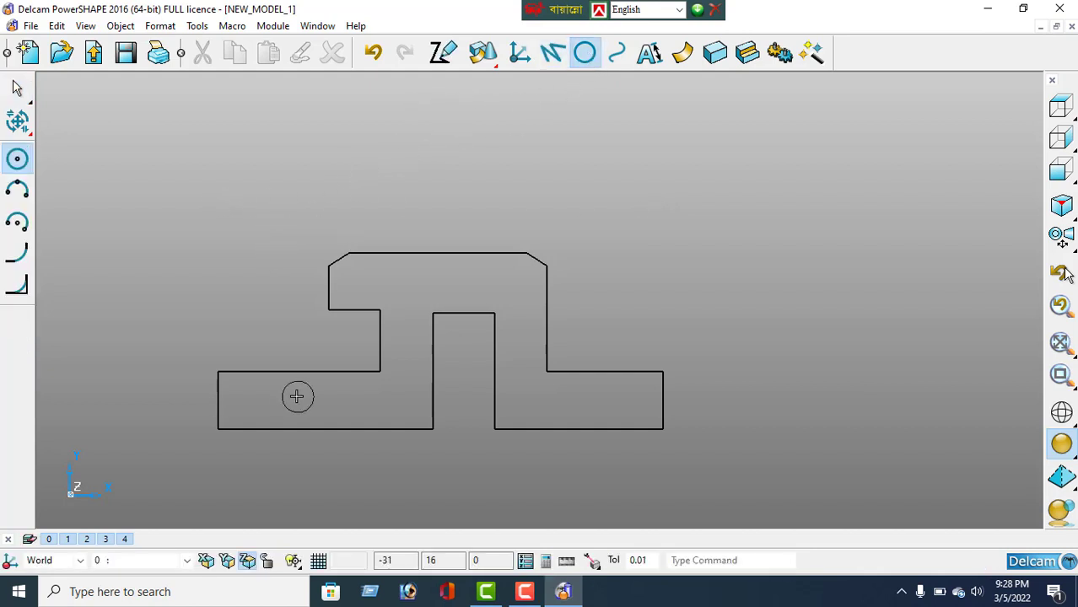
{"action": "left_click", "coordinate": [18, 255]}
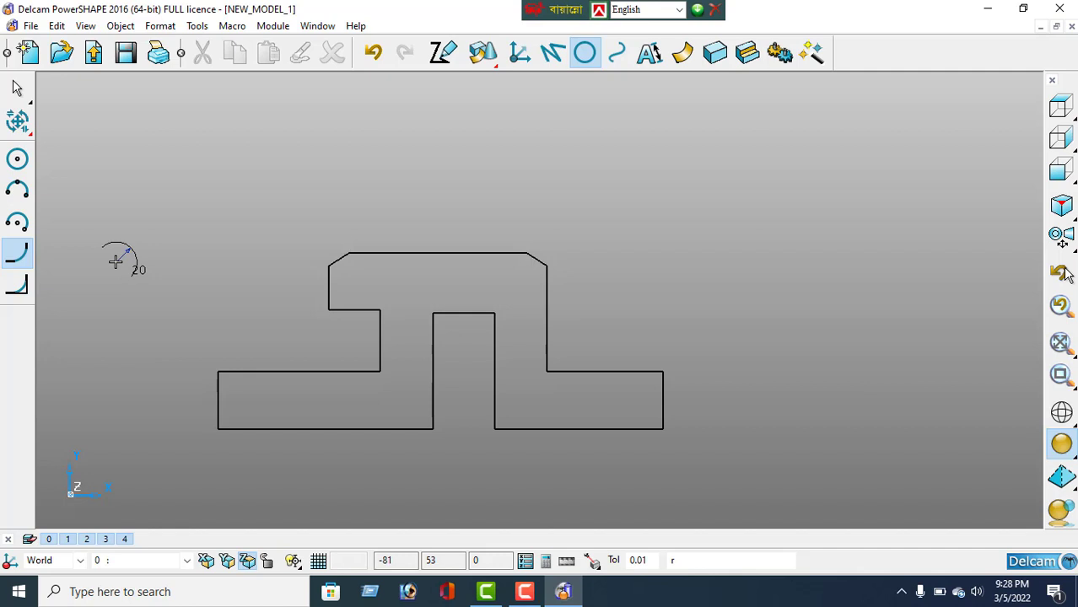
{"action": "key", "text": "Return"}
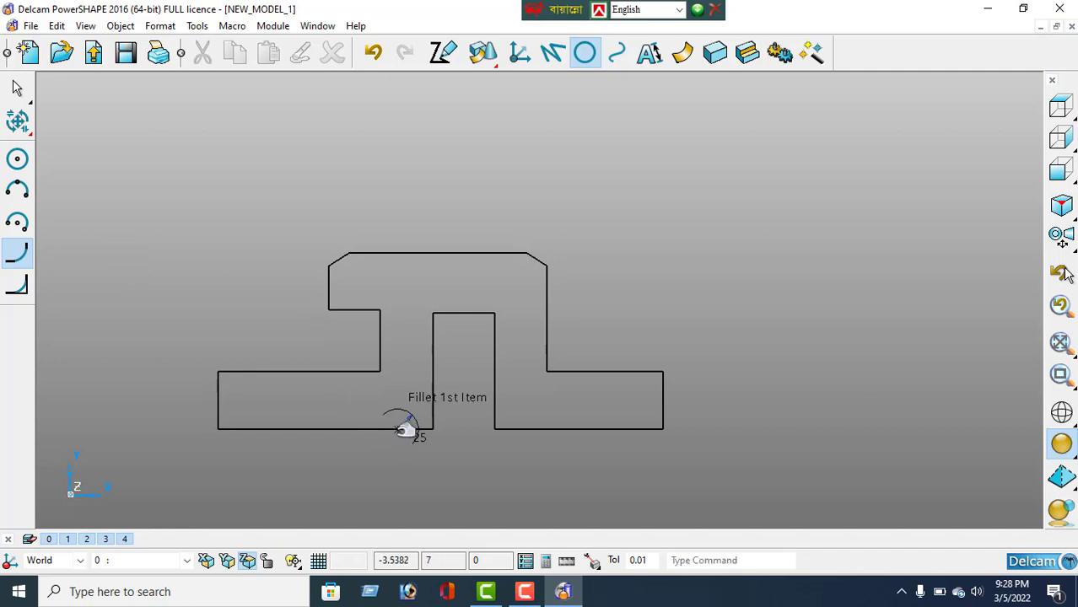
{"action": "right_click", "coordinate": [285, 155]}
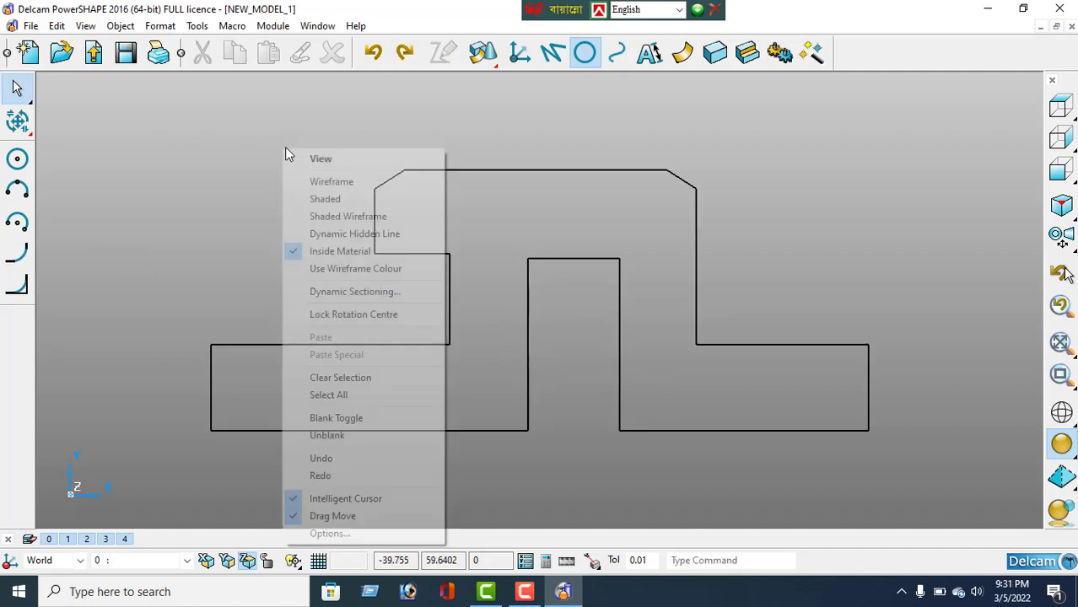
{"action": "left_click", "coordinate": [313, 161]}
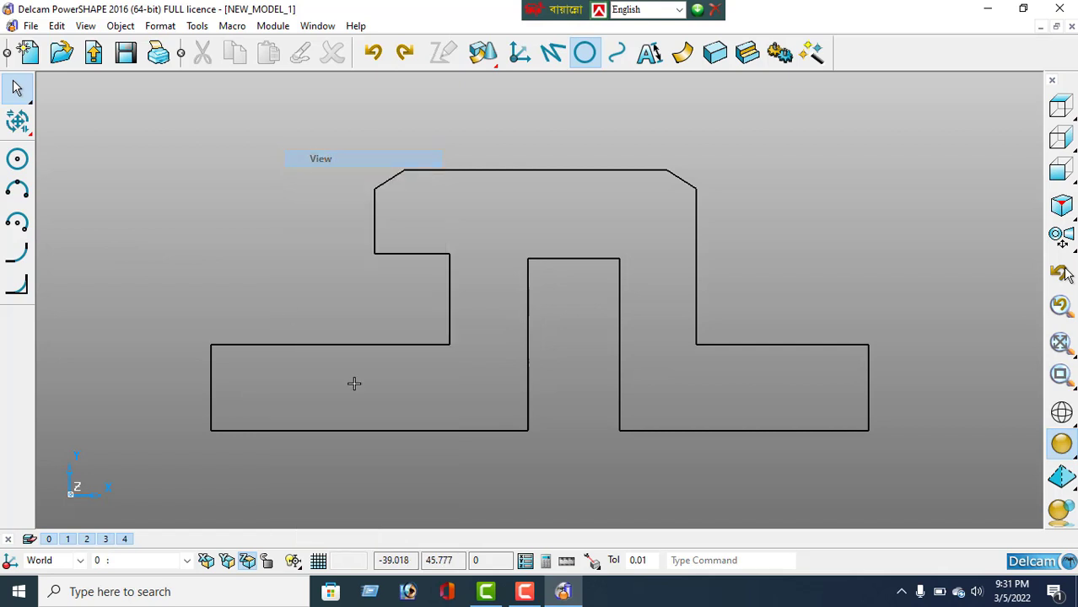
Create a composite curve tracing the whole closed stepped outline, and save it
{"action": "left_click", "coordinate": [452, 428]}
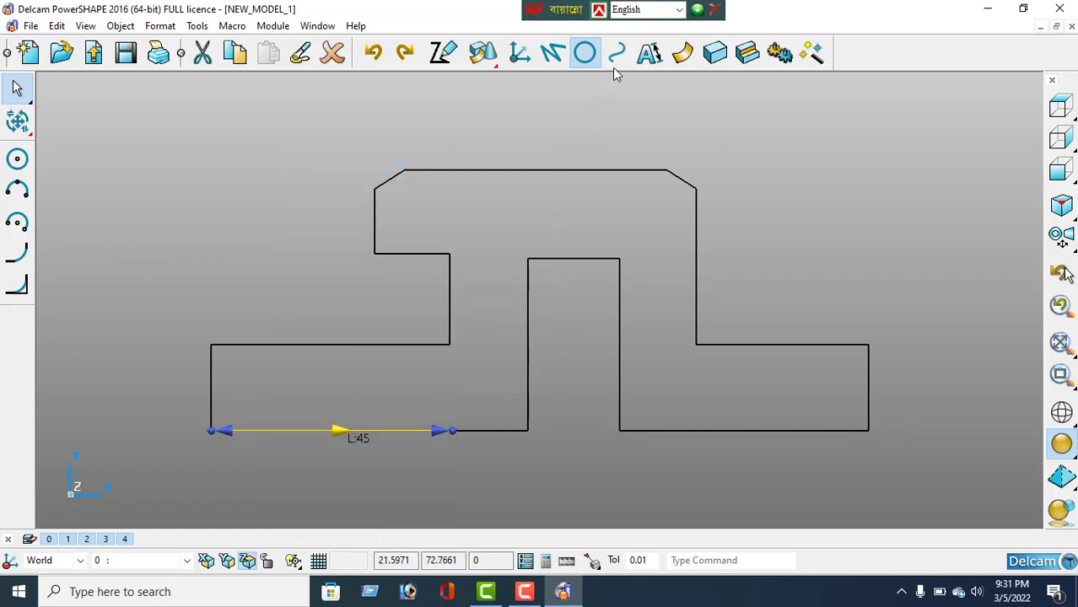
{"action": "left_click", "coordinate": [617, 53]}
{"action": "left_click", "coordinate": [528, 260]}
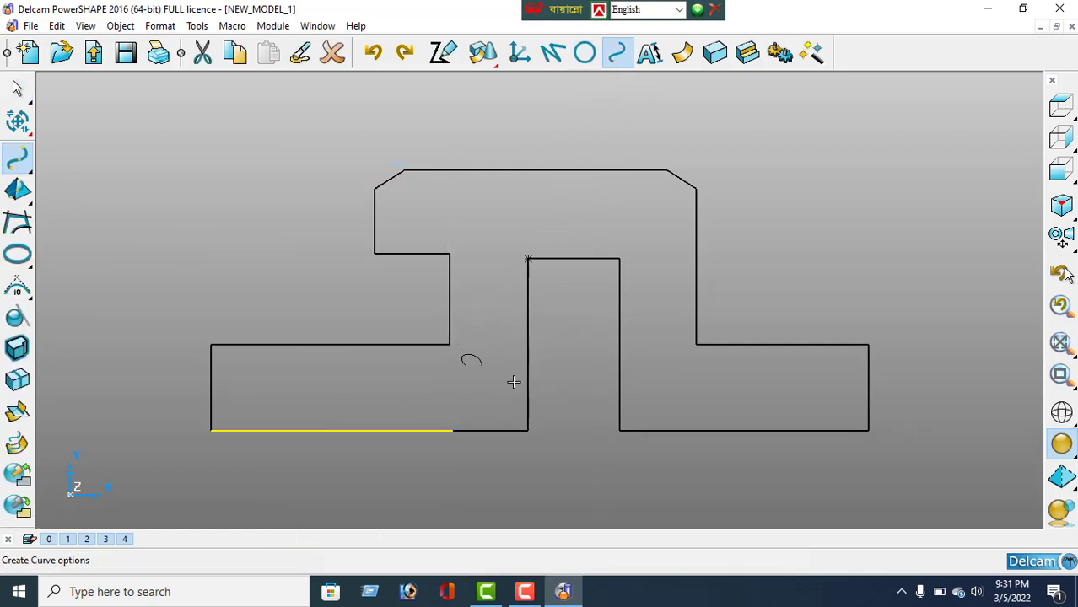
{"action": "left_click", "coordinate": [17, 223]}
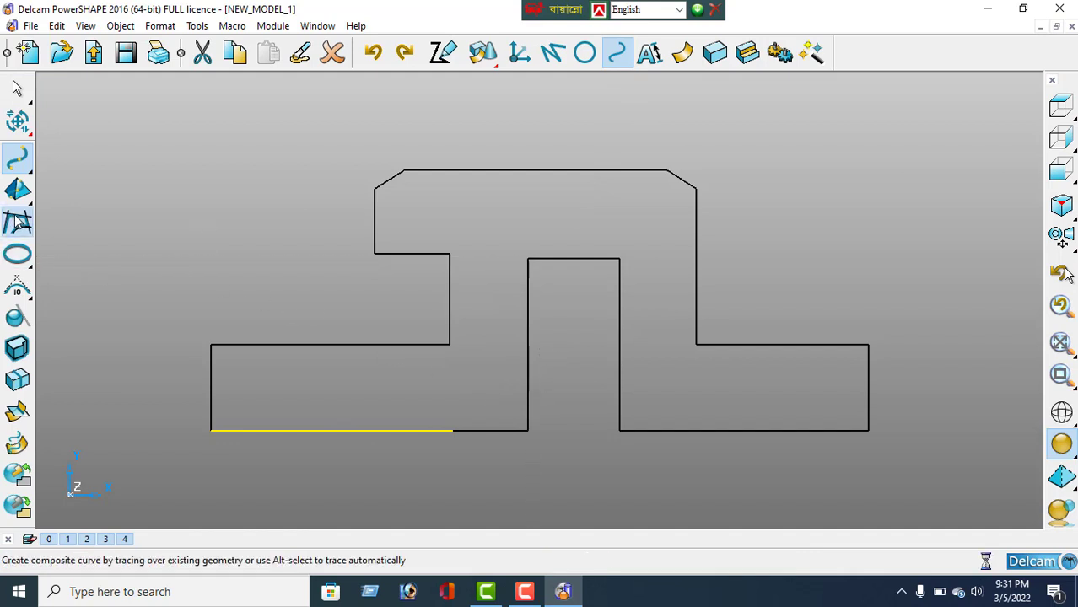
{"action": "left_click", "coordinate": [528, 383]}
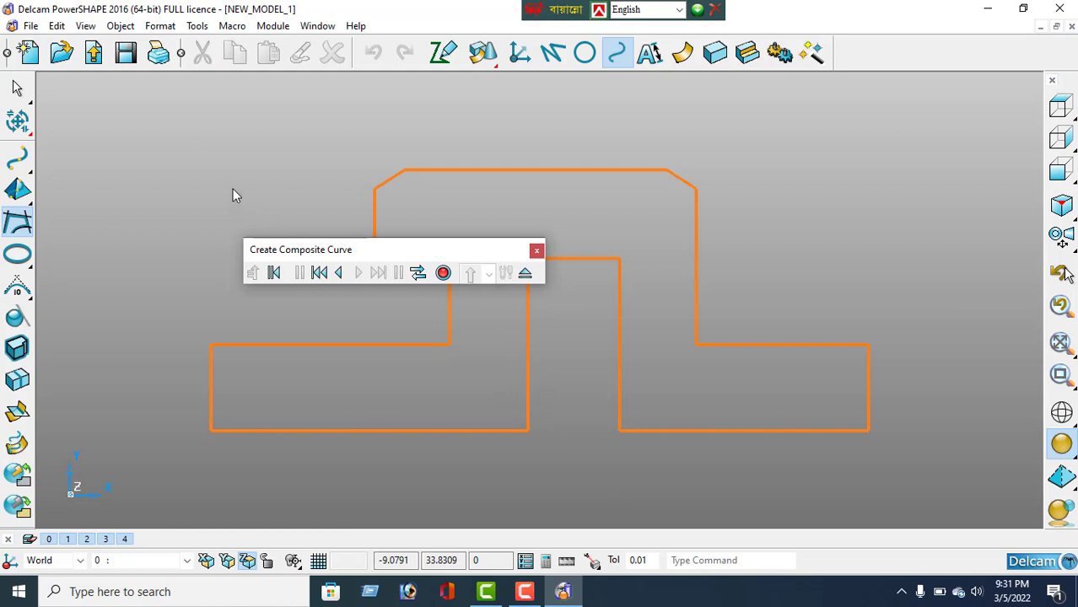
{"action": "left_click_drag", "start_coordinate": [443, 258], "coordinate": [233, 189]}
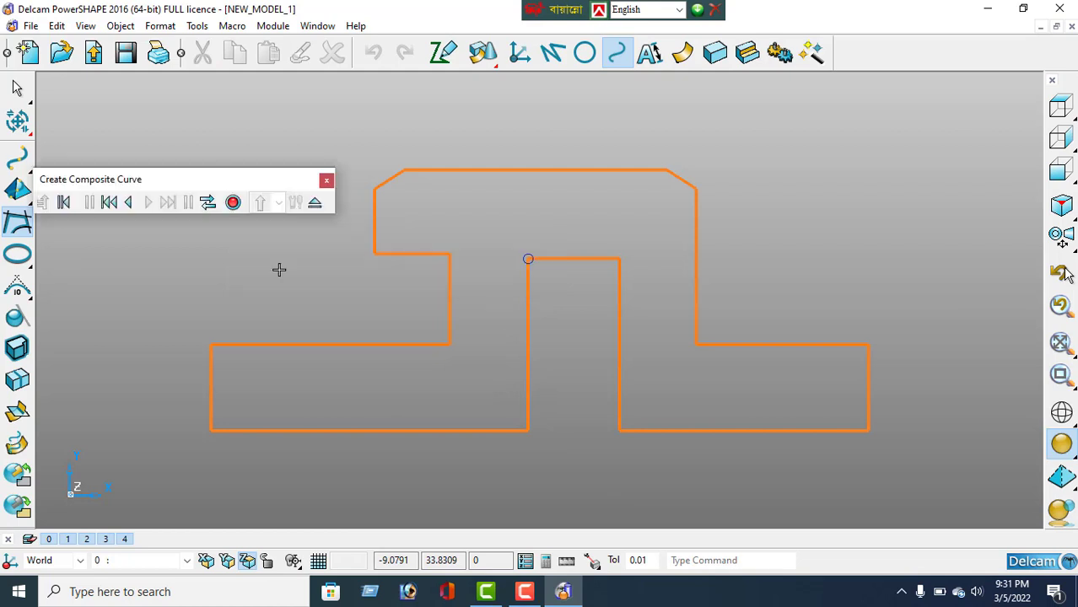
{"action": "left_click", "coordinate": [234, 203]}
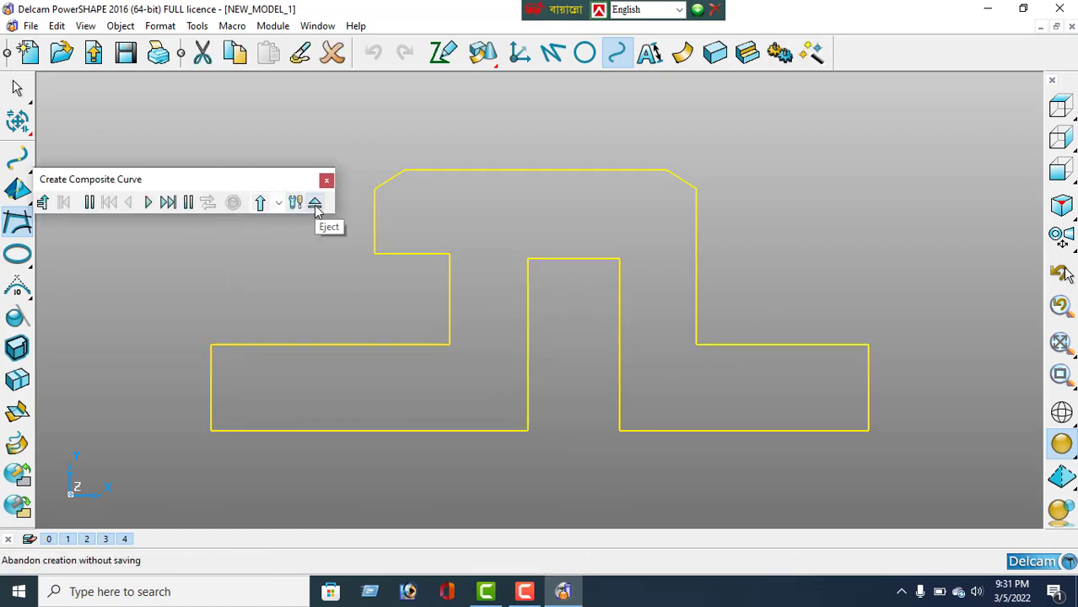
{"action": "left_click", "coordinate": [315, 205]}
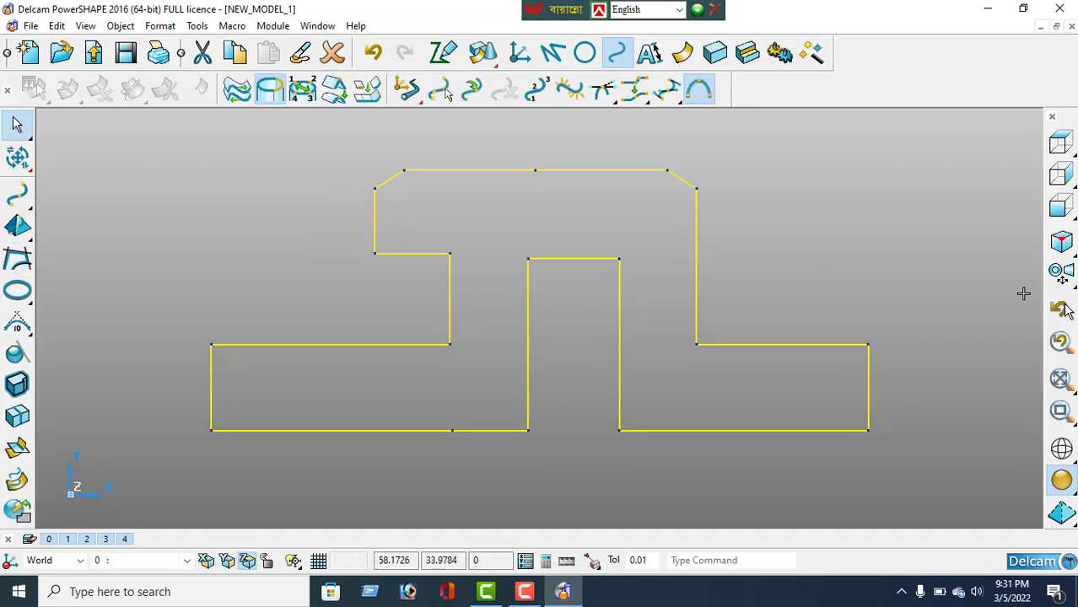
Extrude the composite curve of the stepped profile into a solid
{"action": "left_click", "coordinate": [1060, 244]}
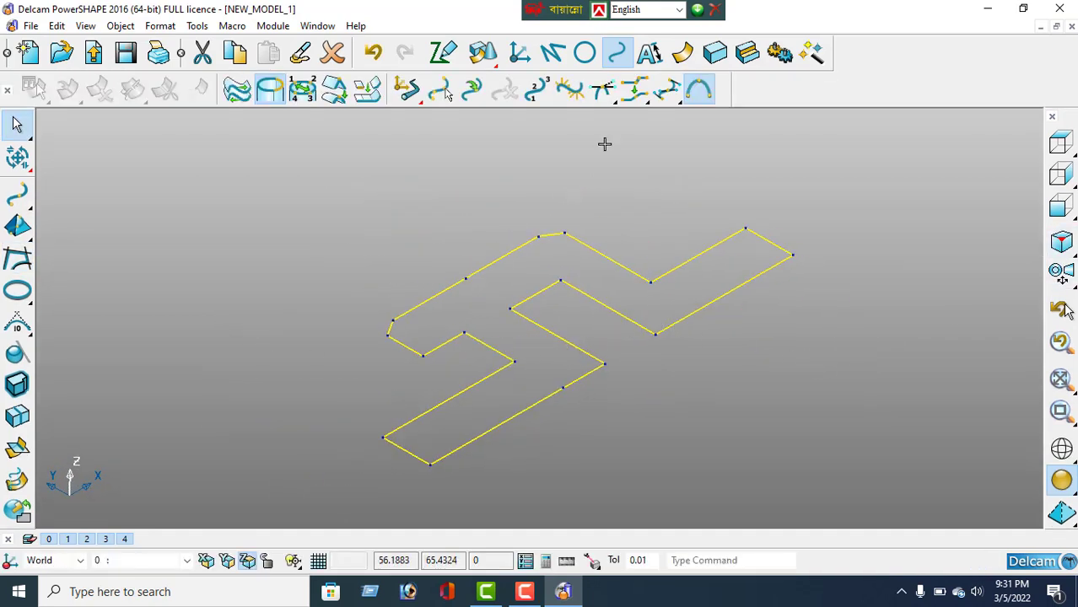
{"action": "left_click", "coordinate": [716, 54]}
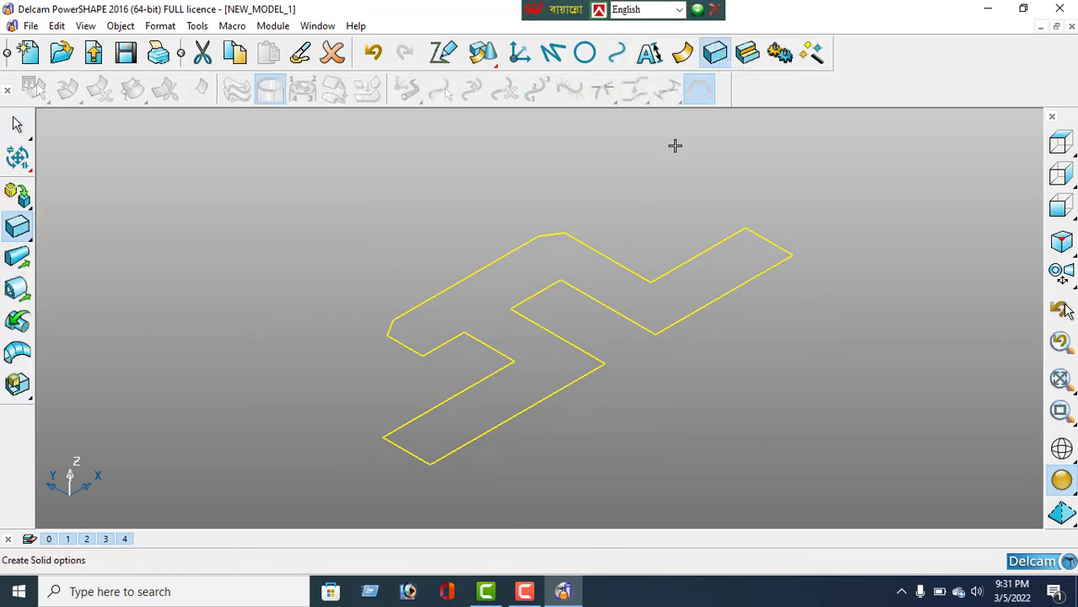
{"action": "left_click", "coordinate": [19, 264]}
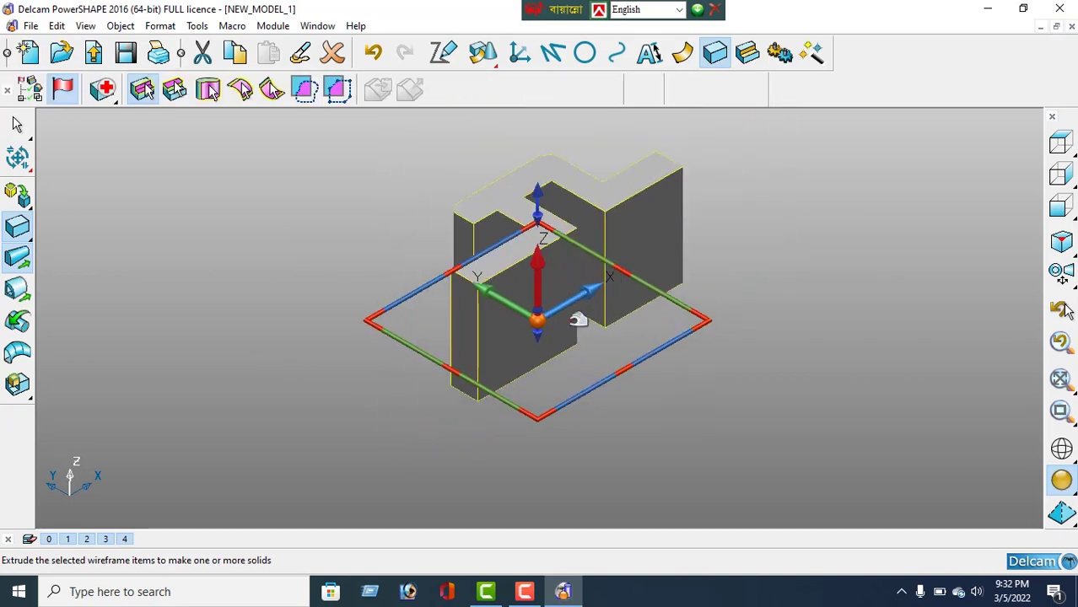
Set the solid extrusion's Direction 1 length to 20
{"action": "middle_click_drag", "start_coordinate": [703, 260], "coordinate": [458, 344]}
{"action": "double_click", "coordinate": [485, 317]}
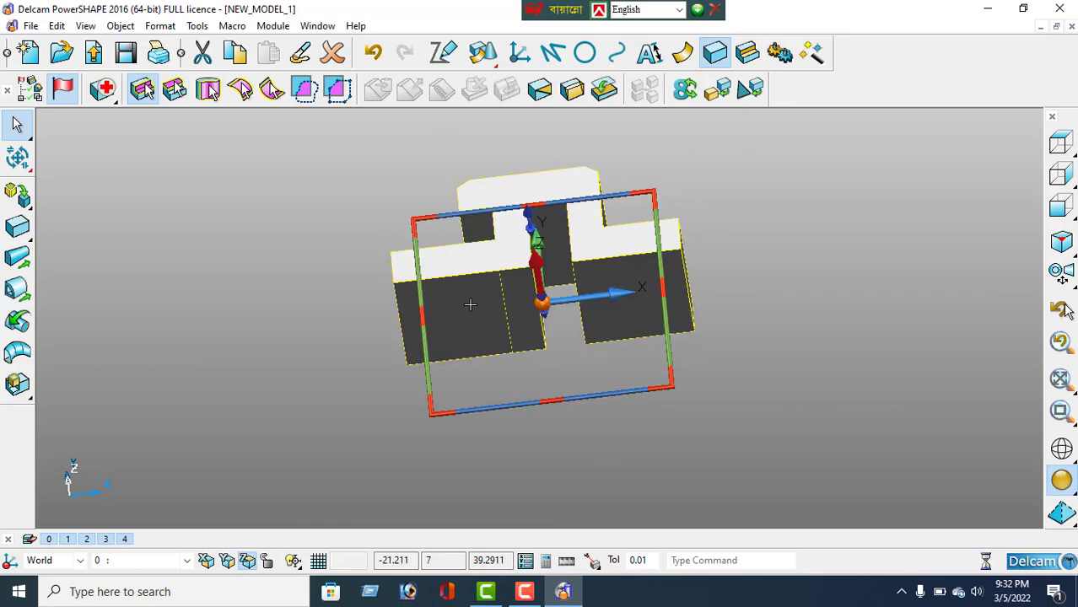
{"action": "double_click", "coordinate": [243, 272]}
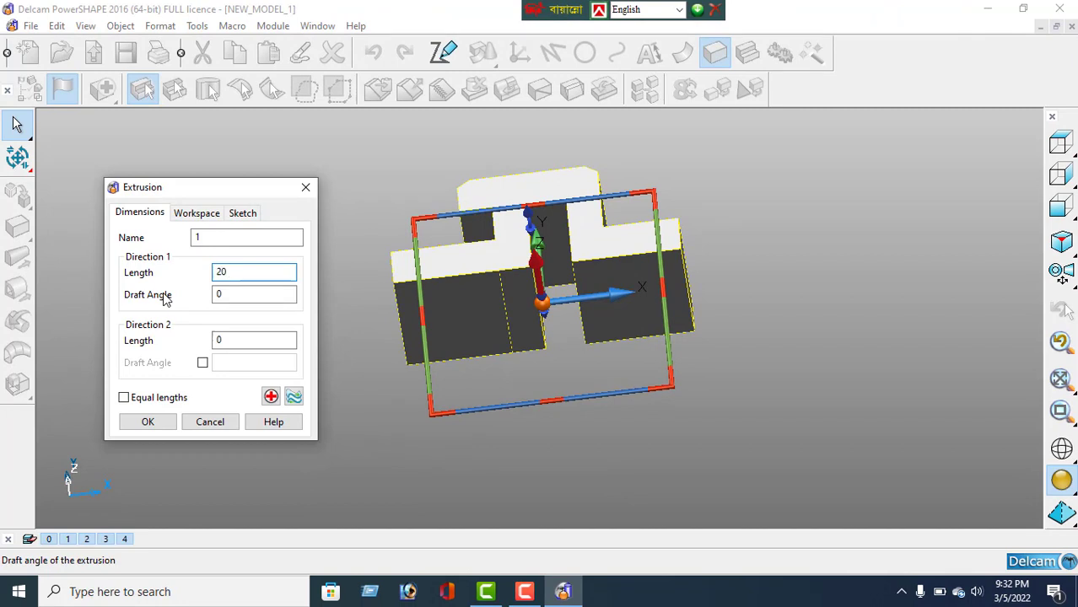
{"action": "key", "text": "Return"}
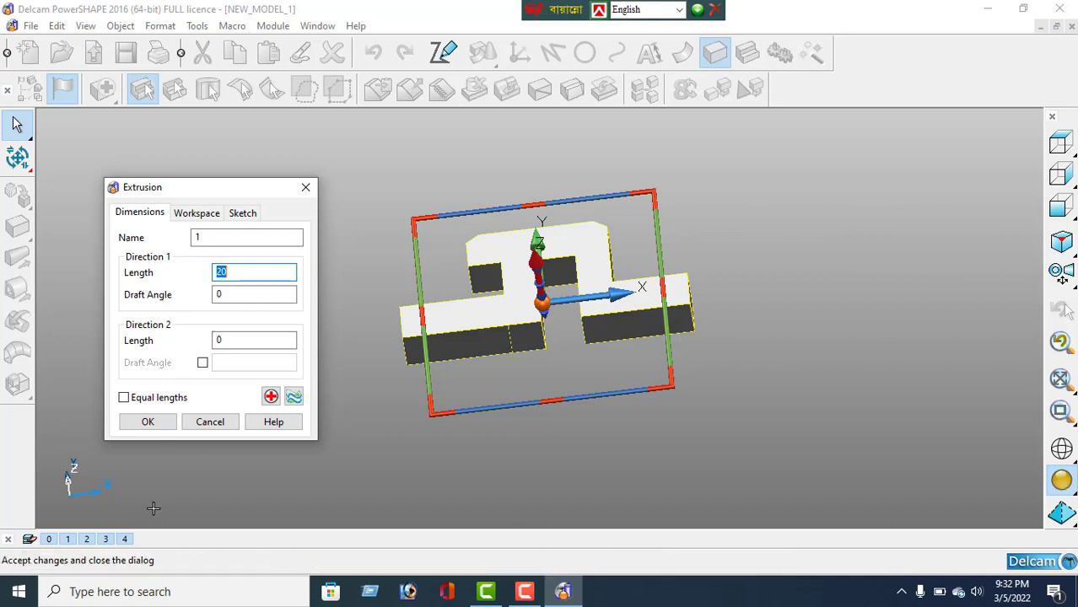
{"action": "left_click", "coordinate": [148, 422]}
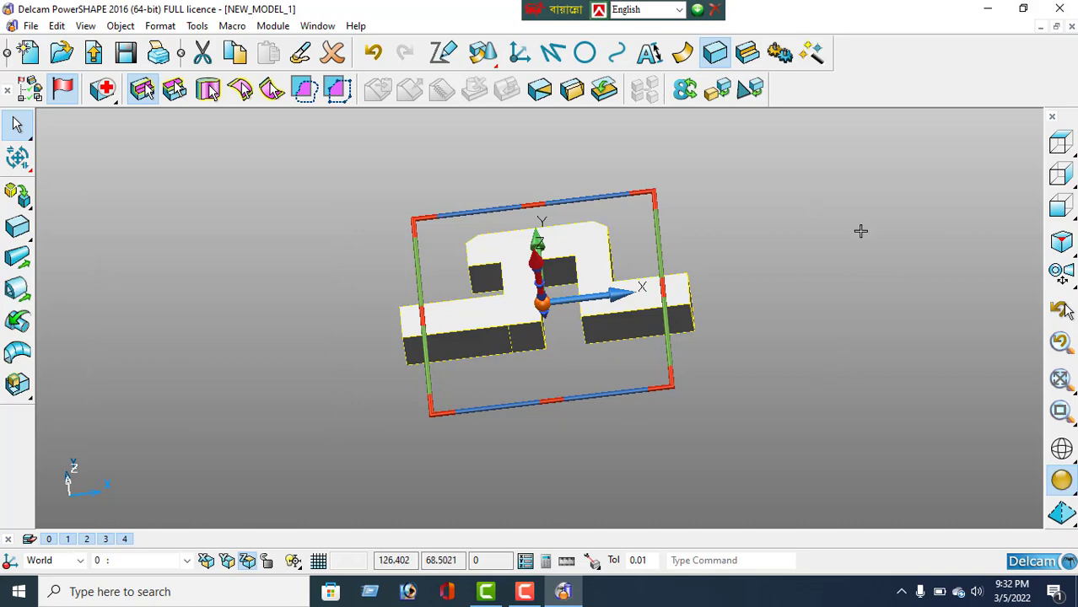
Deselect the extruded solid and examine its profile, slot and side faces from above and from several tilted angles
{"action": "left_click", "coordinate": [1061, 143]}
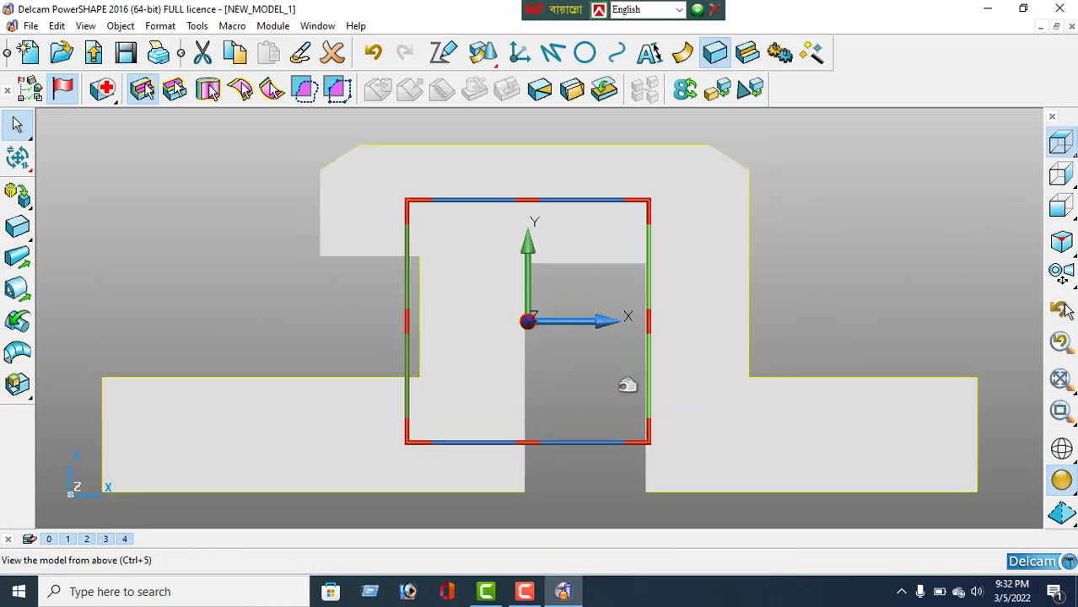
{"action": "right_click", "coordinate": [827, 171]}
{"action": "left_click", "coordinate": [849, 182]}
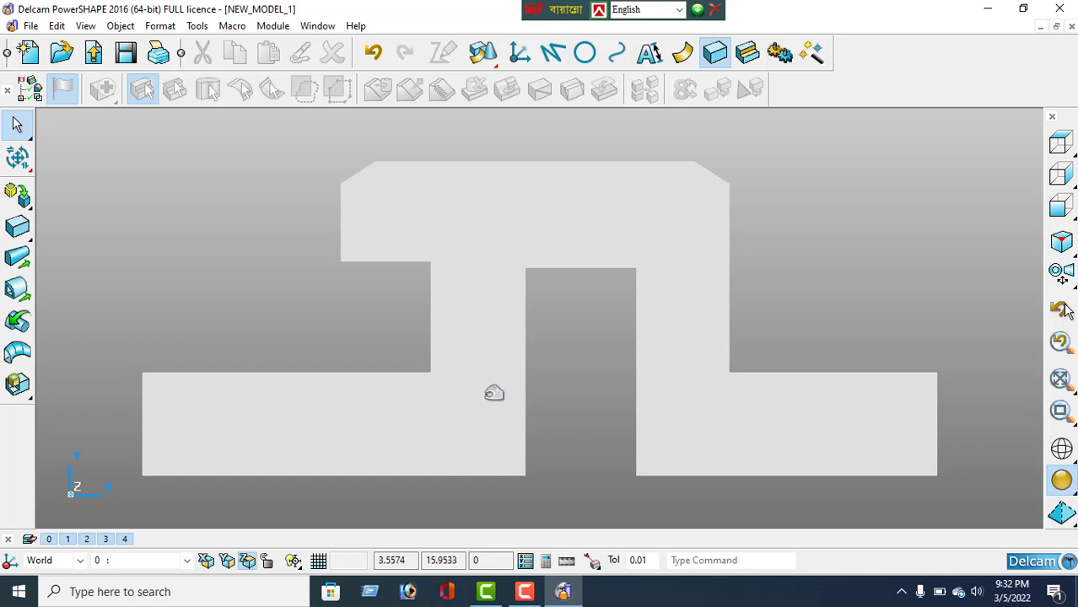
{"action": "middle_click_drag", "start_coordinate": [494, 391], "coordinate": [414, 268]}
{"action": "middle_click_drag", "start_coordinate": [660, 369], "coordinate": [738, 361]}
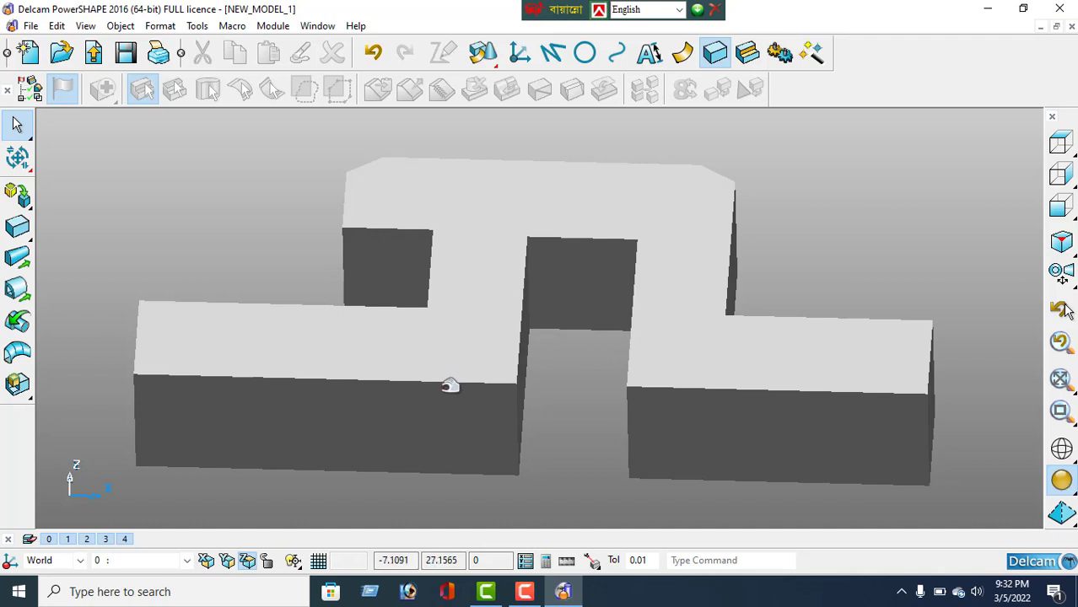
{"action": "middle_click_drag", "start_coordinate": [450, 361], "coordinate": [418, 305]}
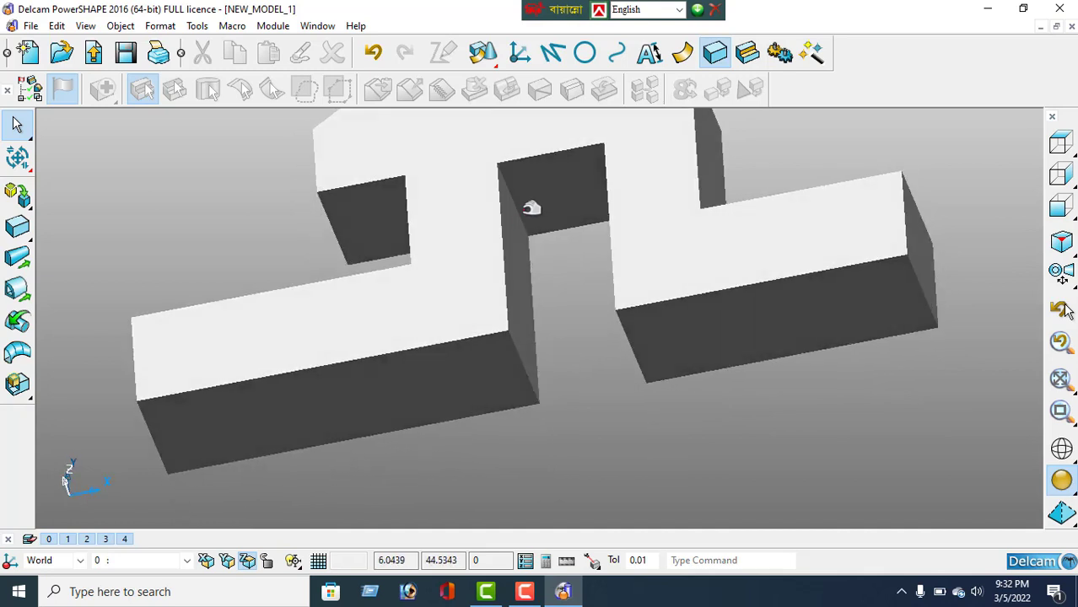
{"action": "middle_click_drag", "start_coordinate": [645, 231], "coordinate": [689, 219]}
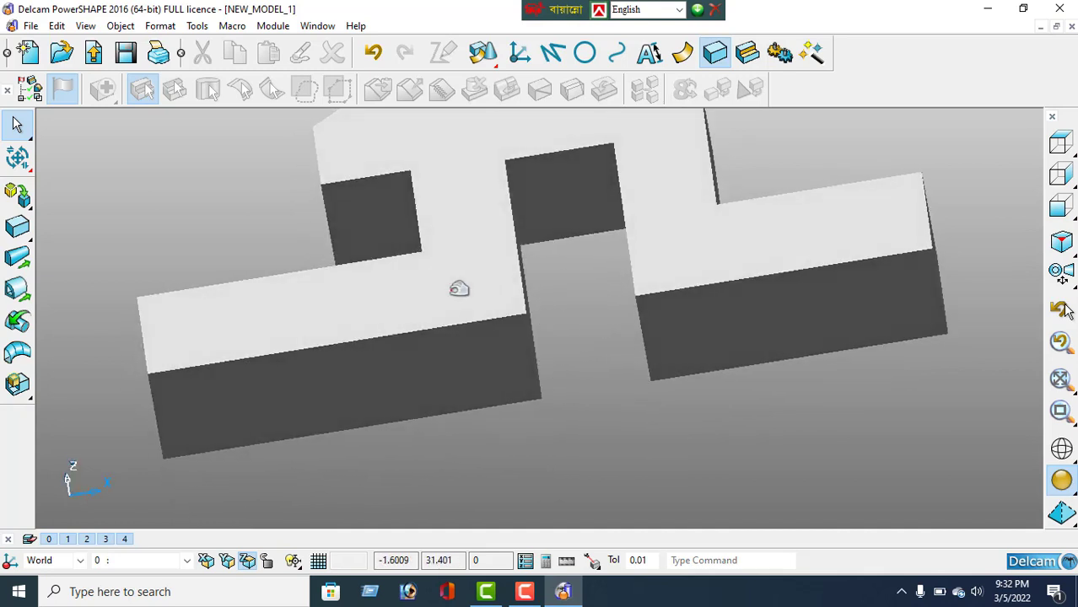
{"action": "middle_click_drag", "start_coordinate": [457, 287], "coordinate": [339, 274]}
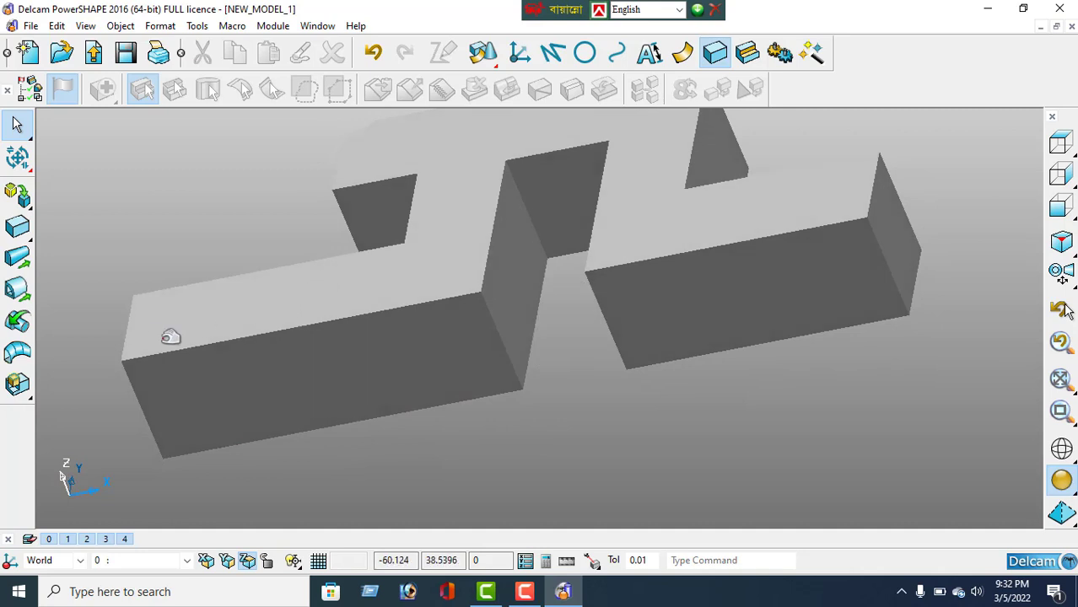
Fillet the left inner corner edge of the central slot with a radius of 15
{"action": "left_click", "coordinate": [748, 53]}
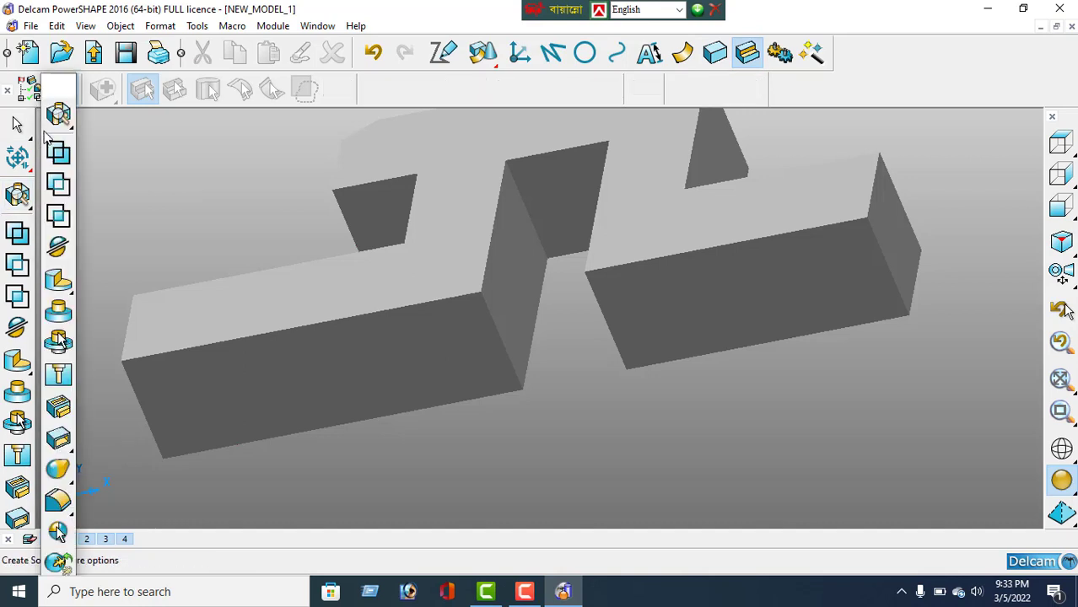
{"action": "left_click", "coordinate": [58, 503]}
{"action": "mouse_move", "coordinate": [64, 504]}
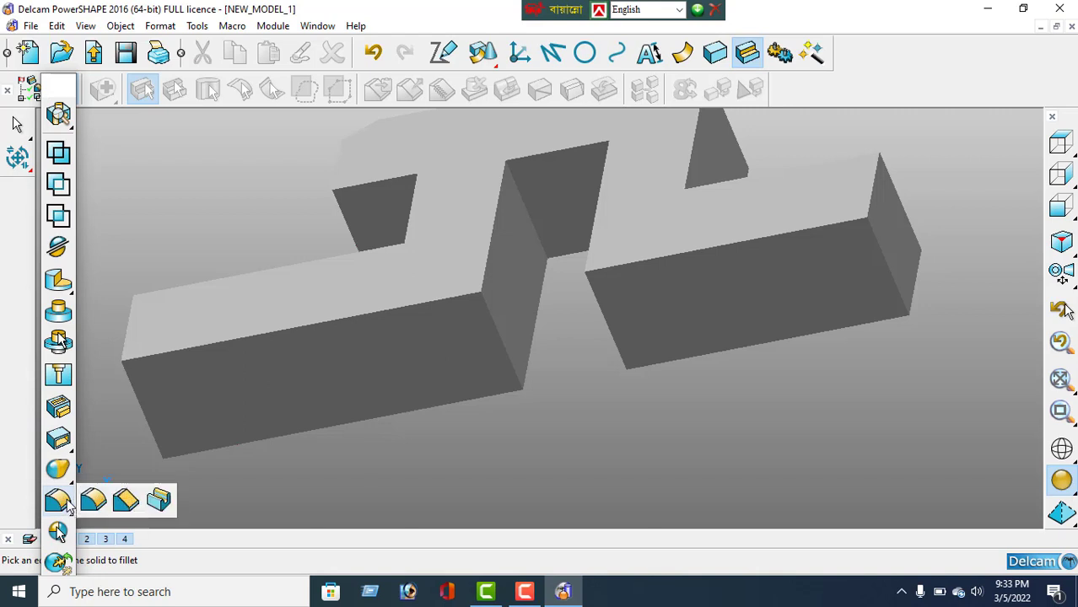
{"action": "left_click", "coordinate": [58, 501]}
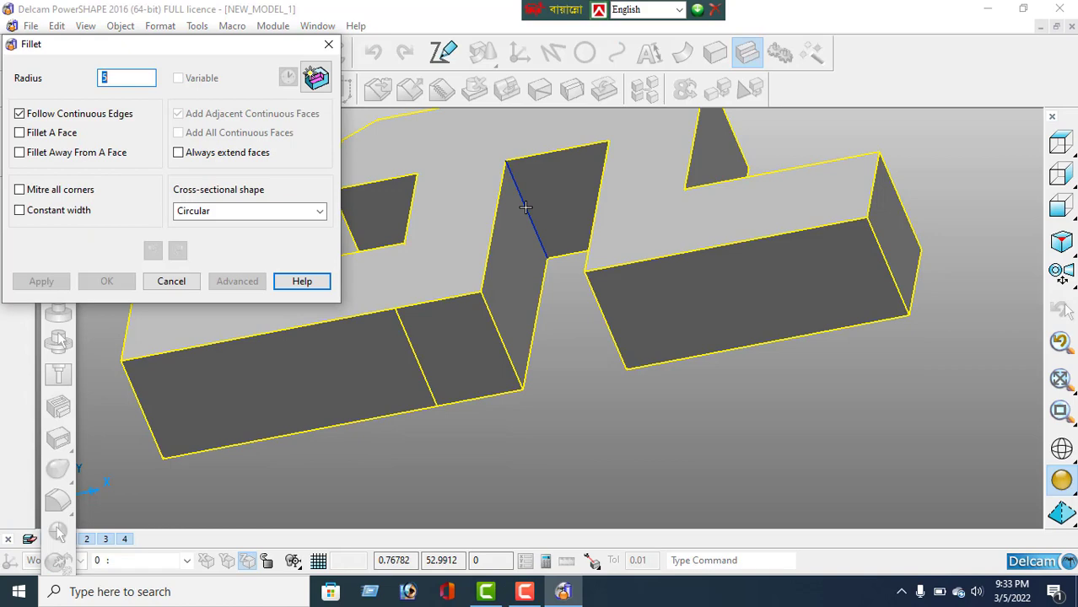
{"action": "left_click", "coordinate": [525, 208]}
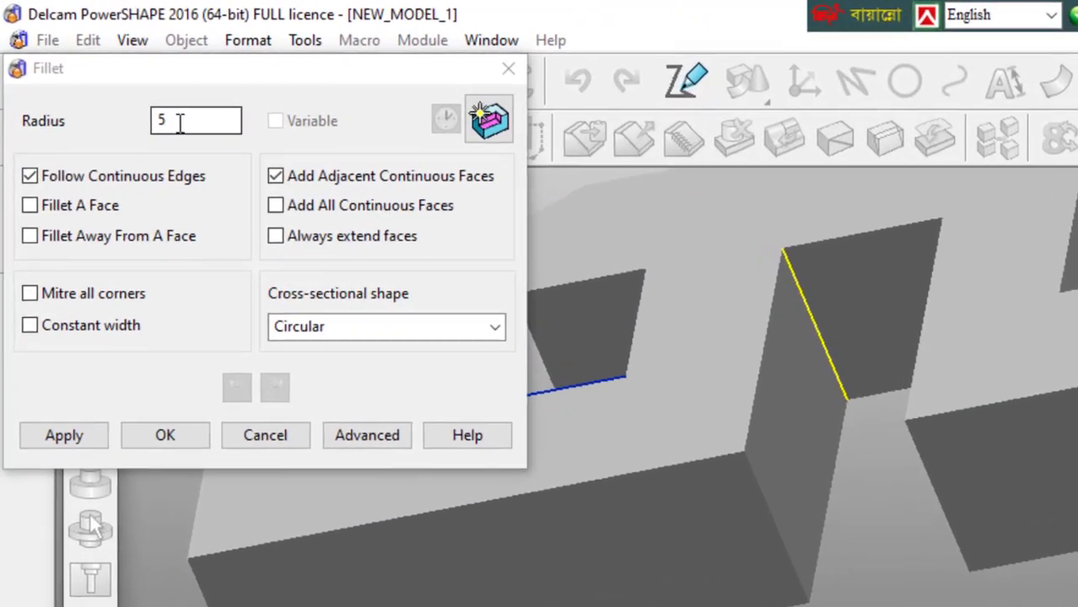
{"action": "double_click", "coordinate": [118, 84]}
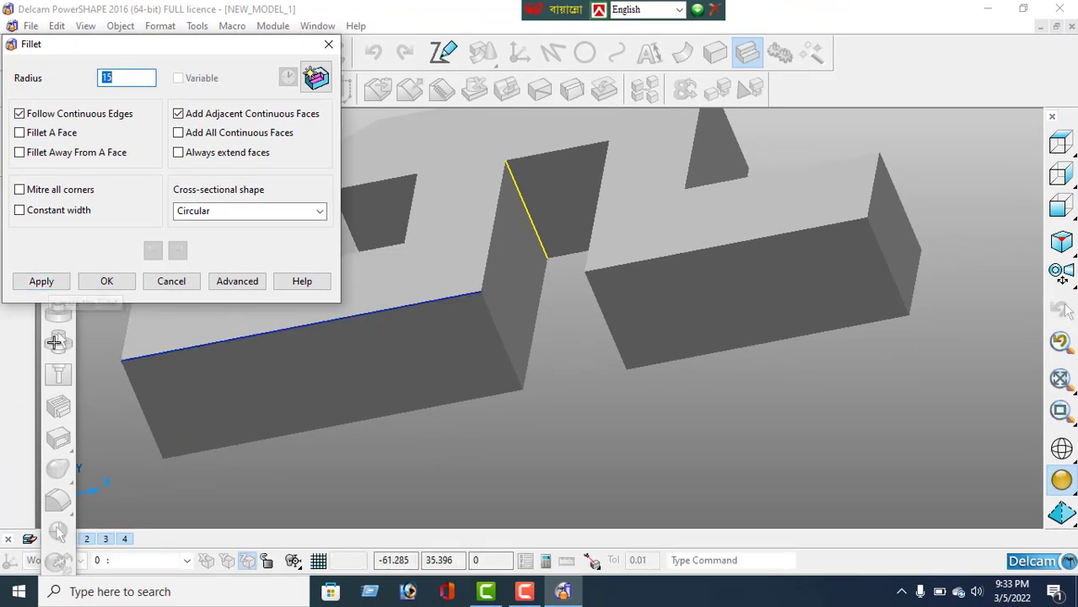
{"action": "left_click", "coordinate": [40, 282]}
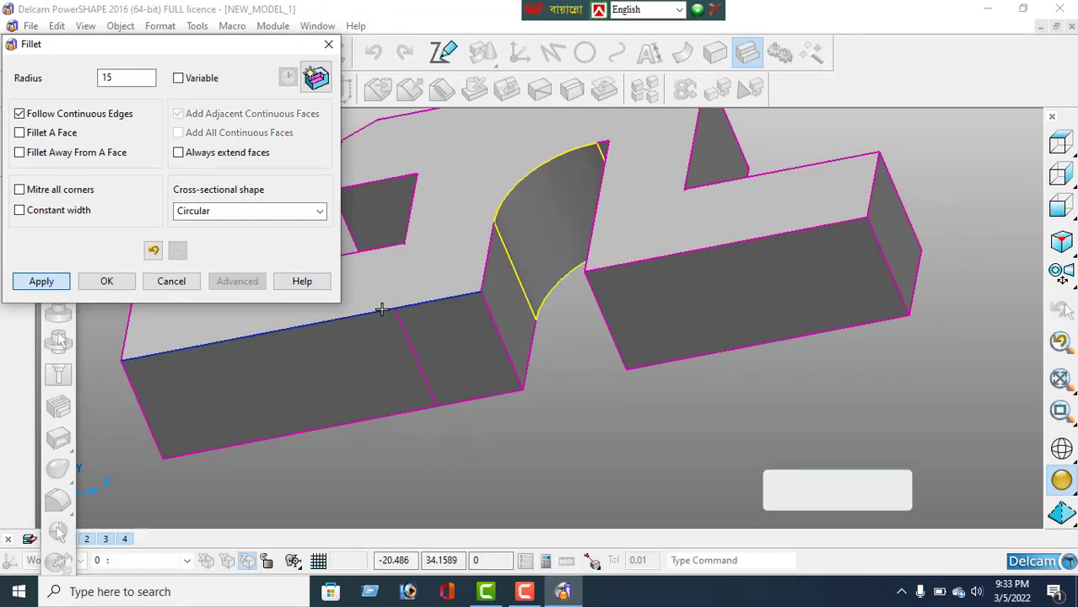
Try a radius 10 fillet on the slot's right inner corner edge, and undo both slot fillets
{"action": "middle_click_drag", "start_coordinate": [651, 272], "coordinate": [765, 269]}
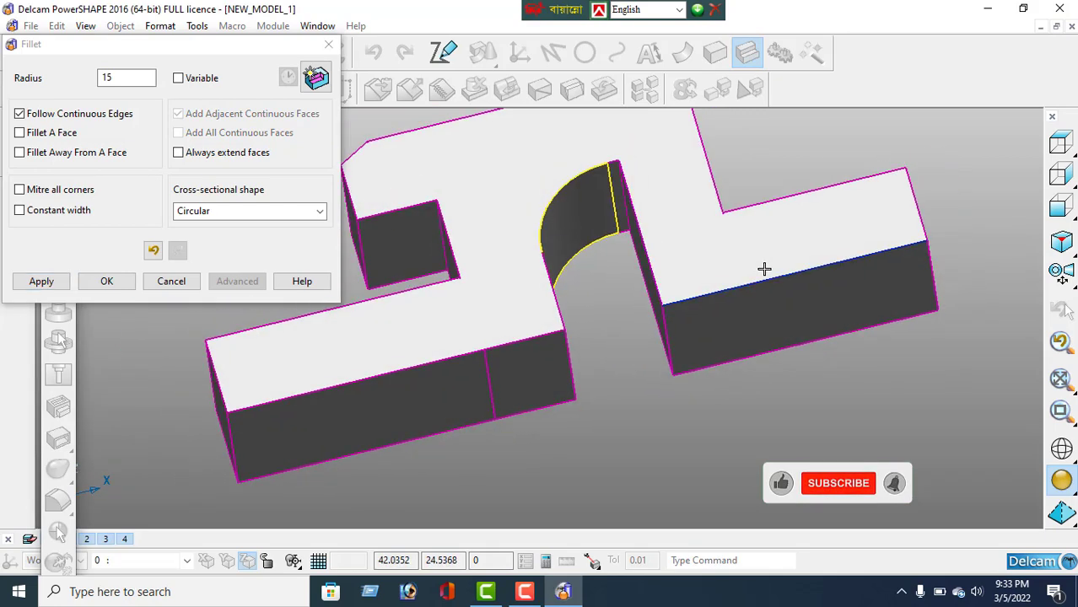
{"action": "middle_click_drag", "start_coordinate": [688, 250], "coordinate": [749, 231]}
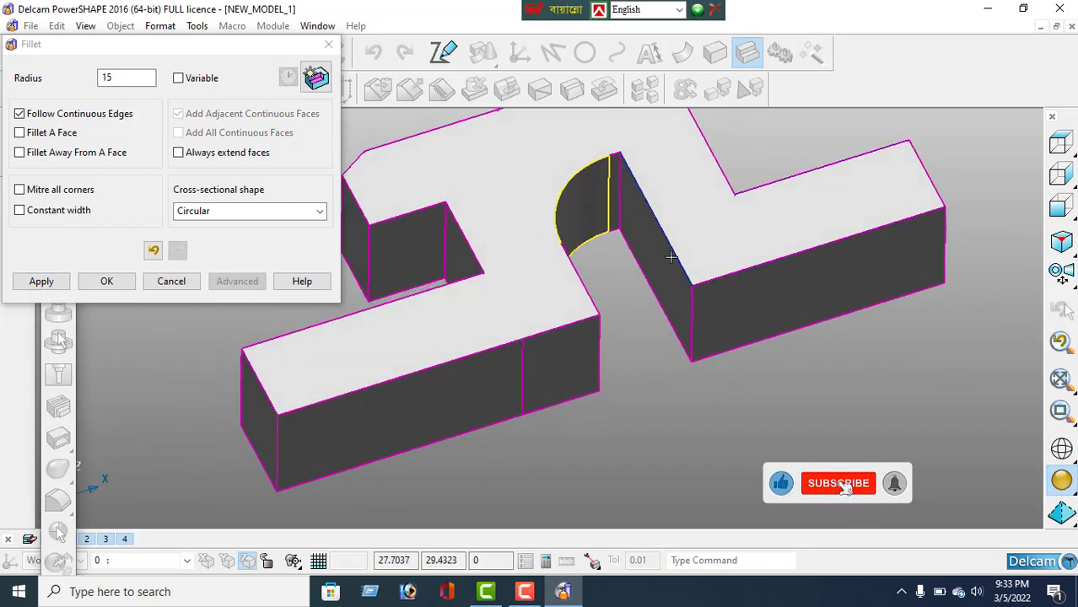
{"action": "left_click", "coordinate": [621, 193]}
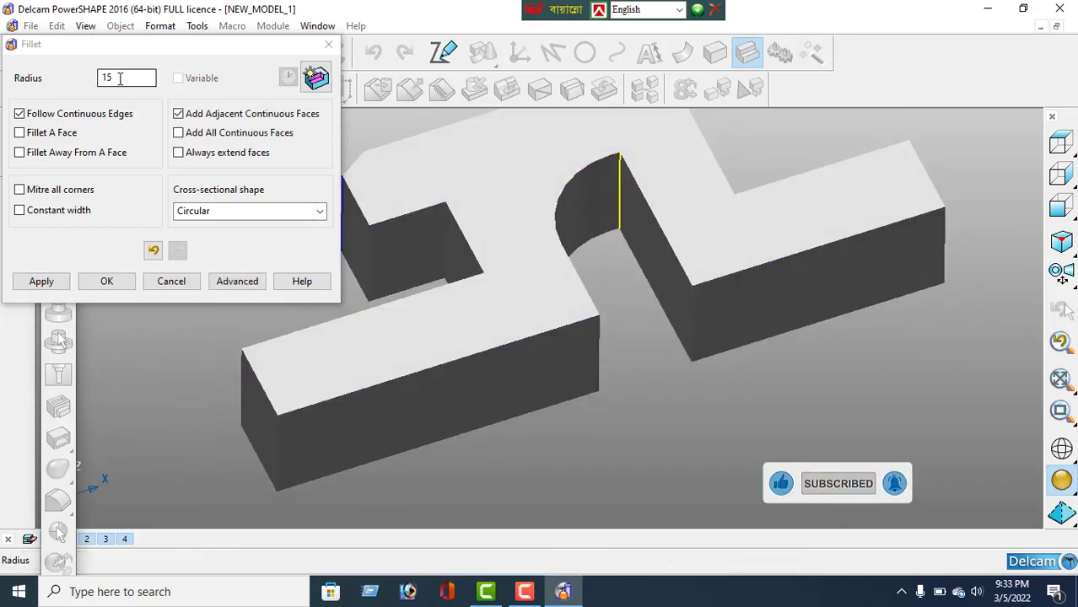
{"action": "left_click_drag", "start_coordinate": [120, 79], "coordinate": [69, 85]}
{"action": "type", "text": "10"}
{"action": "key", "text": "Return"}
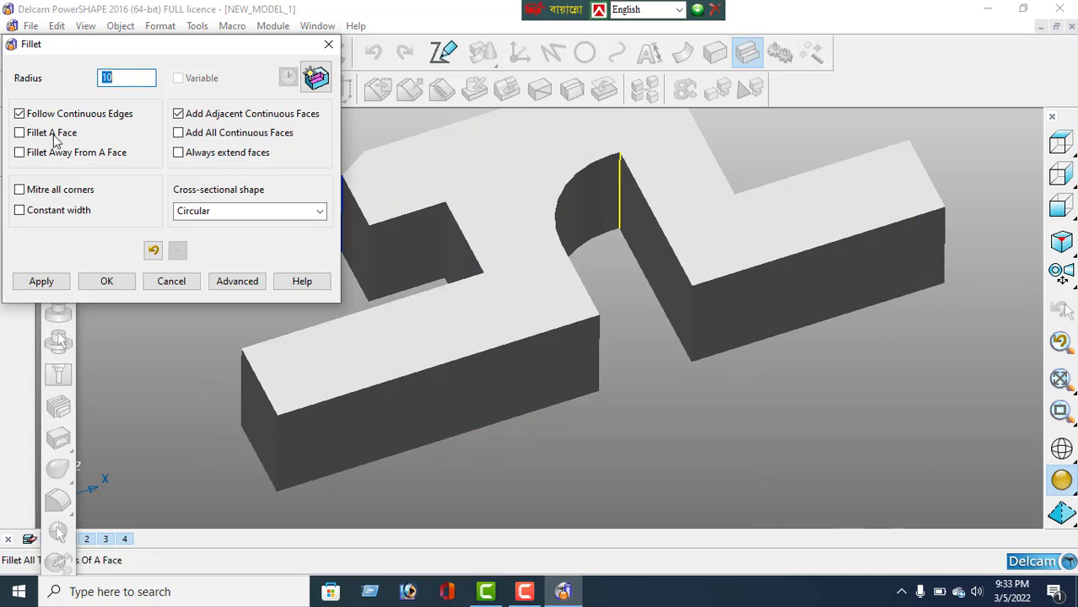
{"action": "left_click", "coordinate": [41, 281]}
{"action": "middle_click_drag", "start_coordinate": [567, 275], "coordinate": [530, 251]}
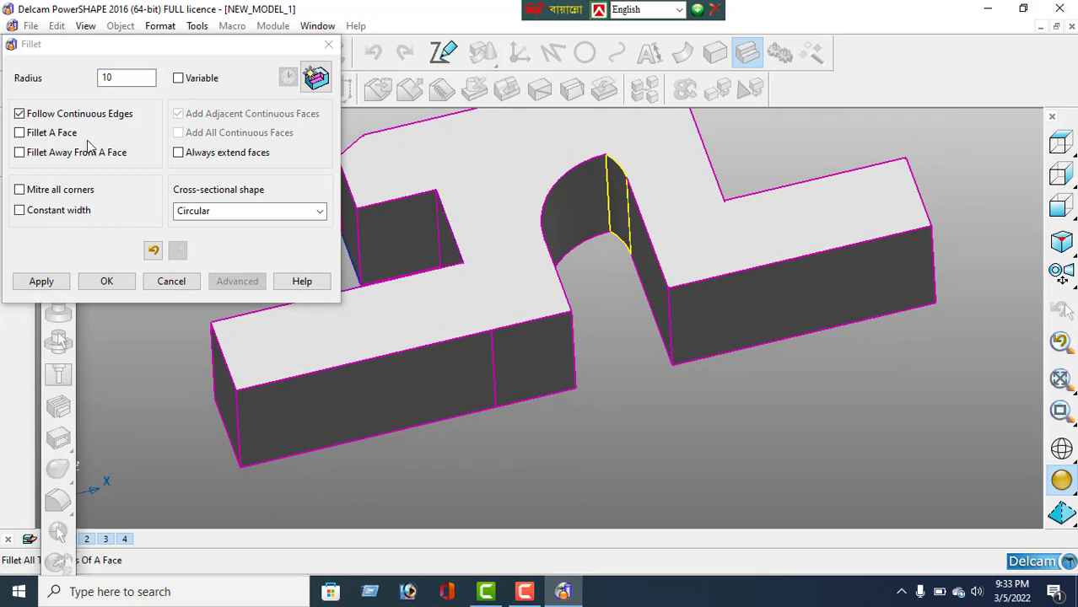
{"action": "left_click", "coordinate": [152, 250]}
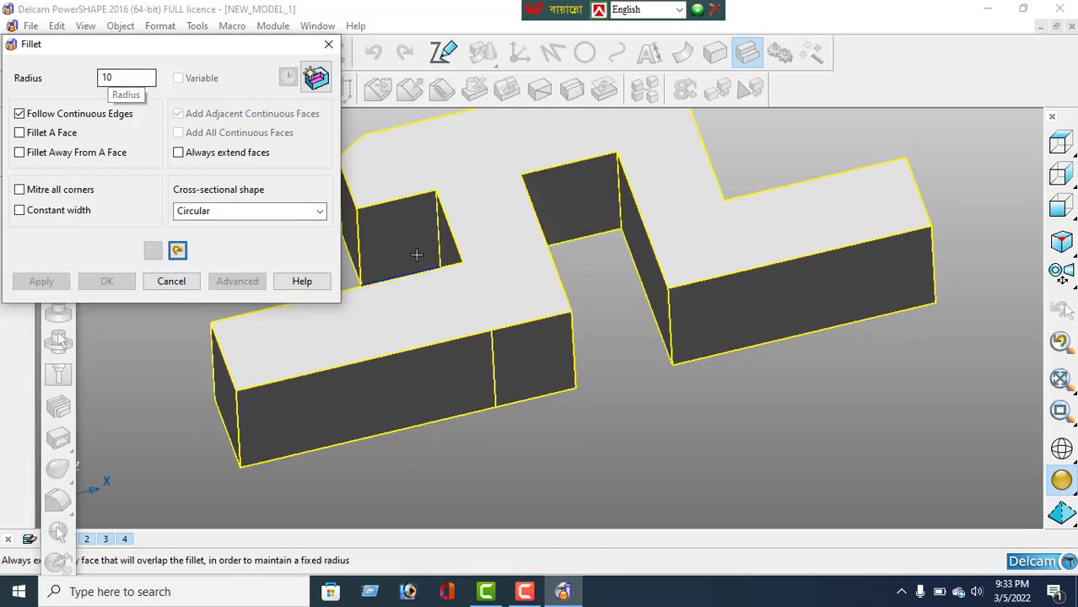
Fillet the slot's left inner corner edge with a radius of 10
{"action": "middle_click_drag", "start_coordinate": [417, 253], "coordinate": [548, 224]}
{"action": "left_click", "coordinate": [545, 224]}
{"action": "left_click", "coordinate": [39, 282]}
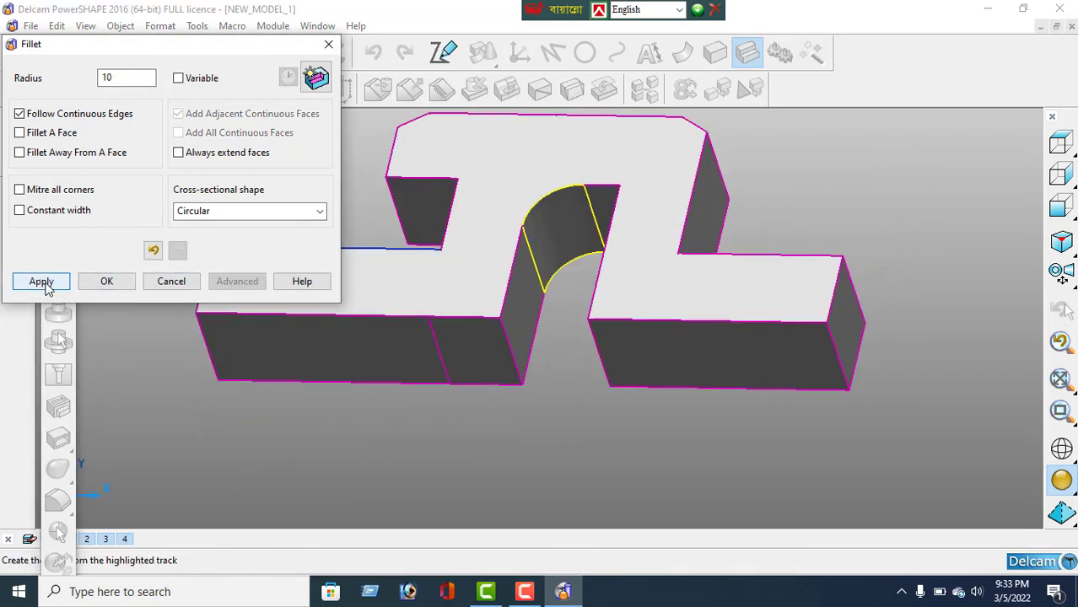
Fillet the central slot's right inner corner edge with a radius of 8
{"action": "middle_click_drag", "start_coordinate": [662, 269], "coordinate": [866, 258]}
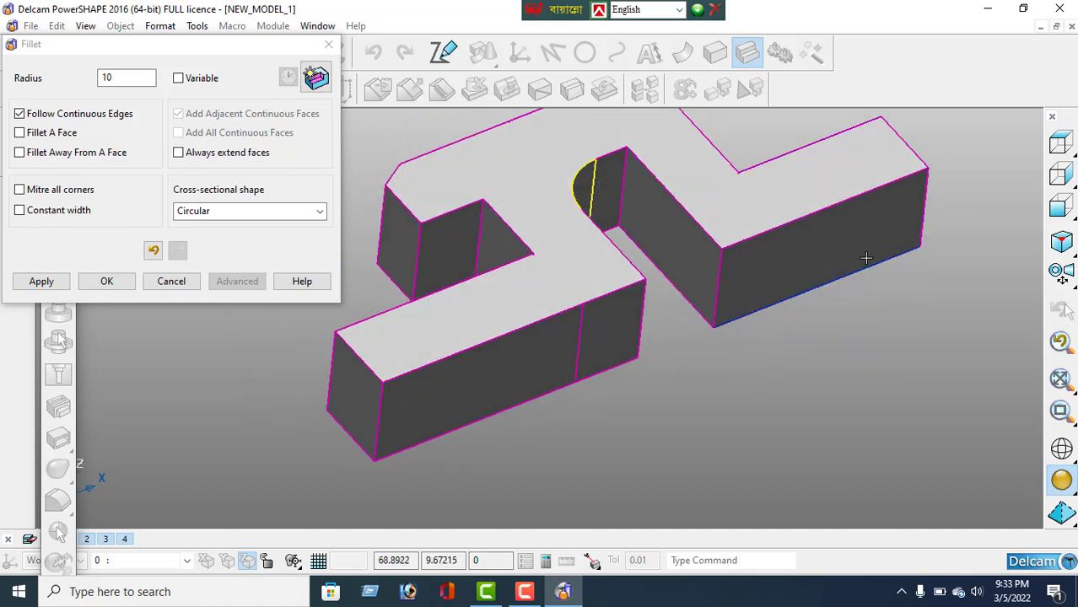
{"action": "left_click", "coordinate": [620, 179]}
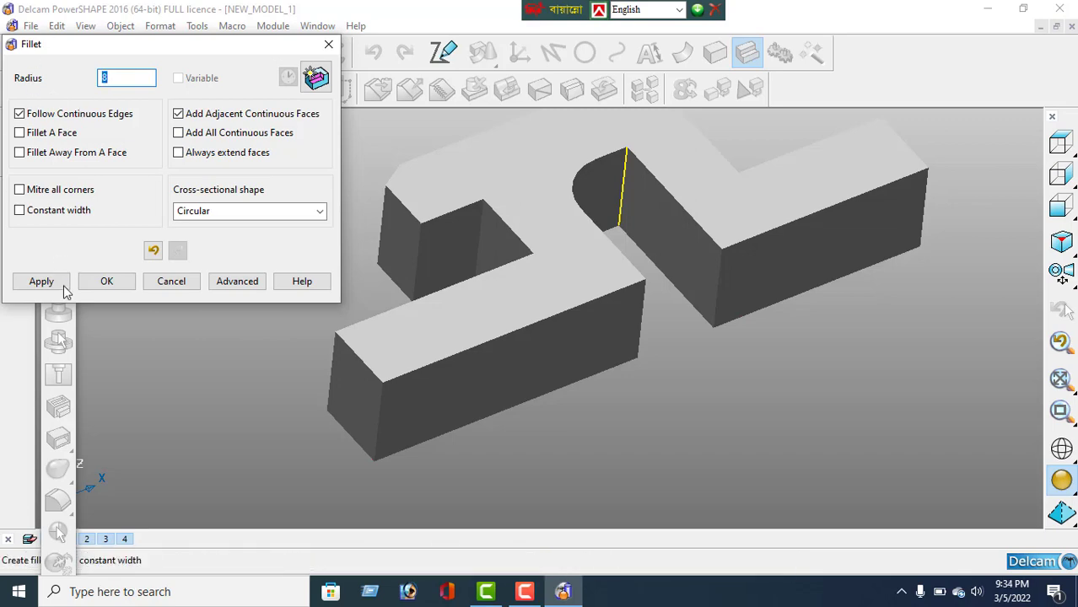
{"action": "left_click", "coordinate": [36, 283]}
{"action": "mouse_move", "coordinate": [511, 328]}
{"action": "middle_mouse_down"}
{"action": "mouse_move", "coordinate": [536, 393]}
{"action": "mouse_move", "coordinate": [488, 409]}
{"action": "mouse_move", "coordinate": [499, 341]}
{"action": "middle_mouse_up"}
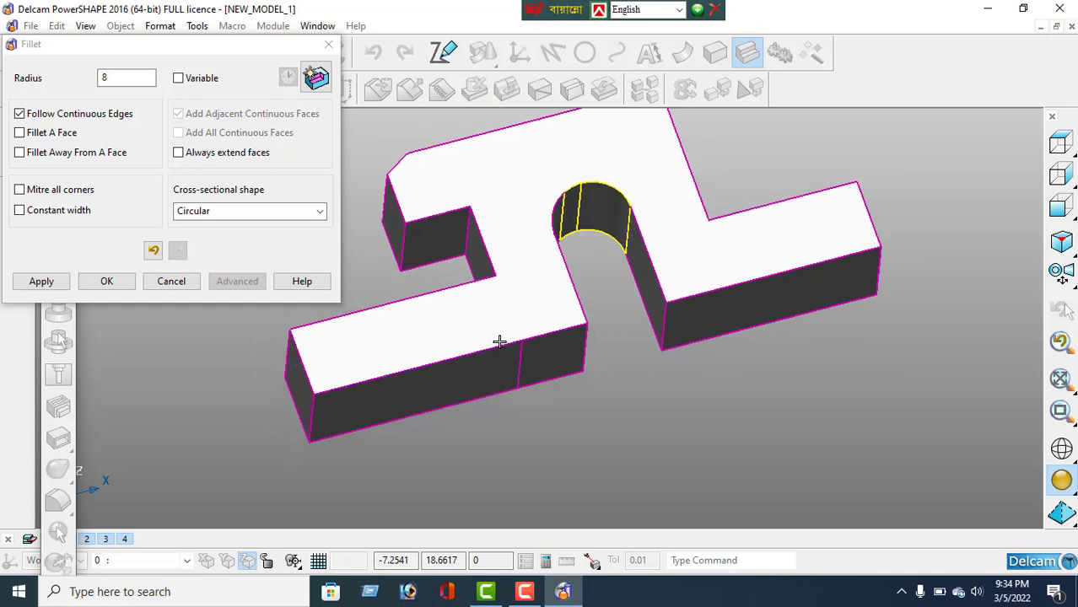
{"action": "mouse_move", "coordinate": [505, 367]}
{"action": "middle_mouse_down"}
{"action": "mouse_move", "coordinate": [359, 357]}
{"action": "mouse_move", "coordinate": [496, 355]}
{"action": "middle_mouse_up"}
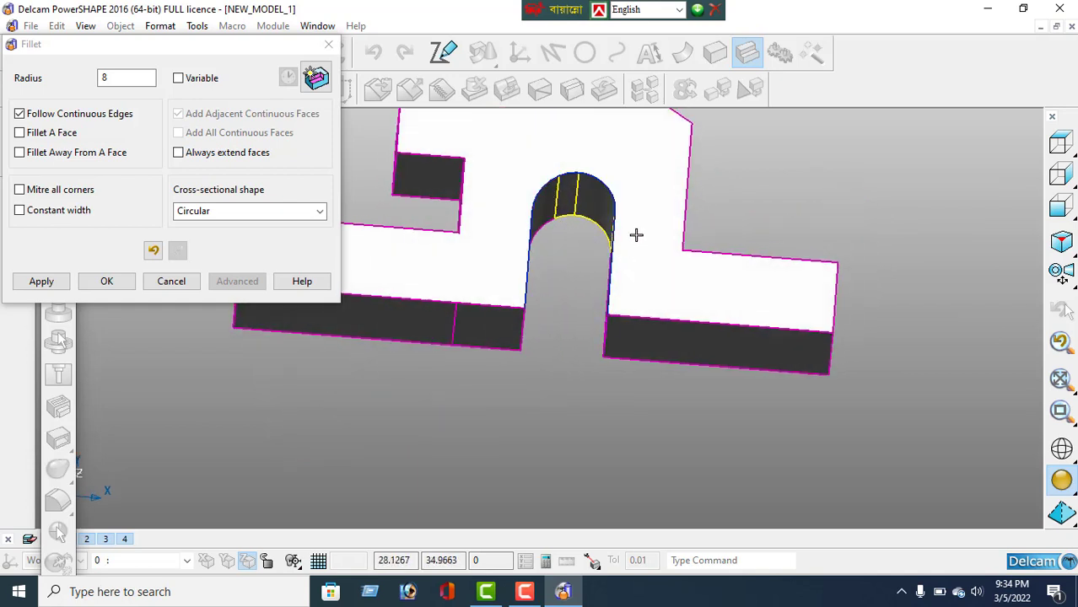
Fillet the outer corner edge where the slot's left wall meets the left arm's underside with a radius of 15
{"action": "left_click", "coordinate": [525, 331]}
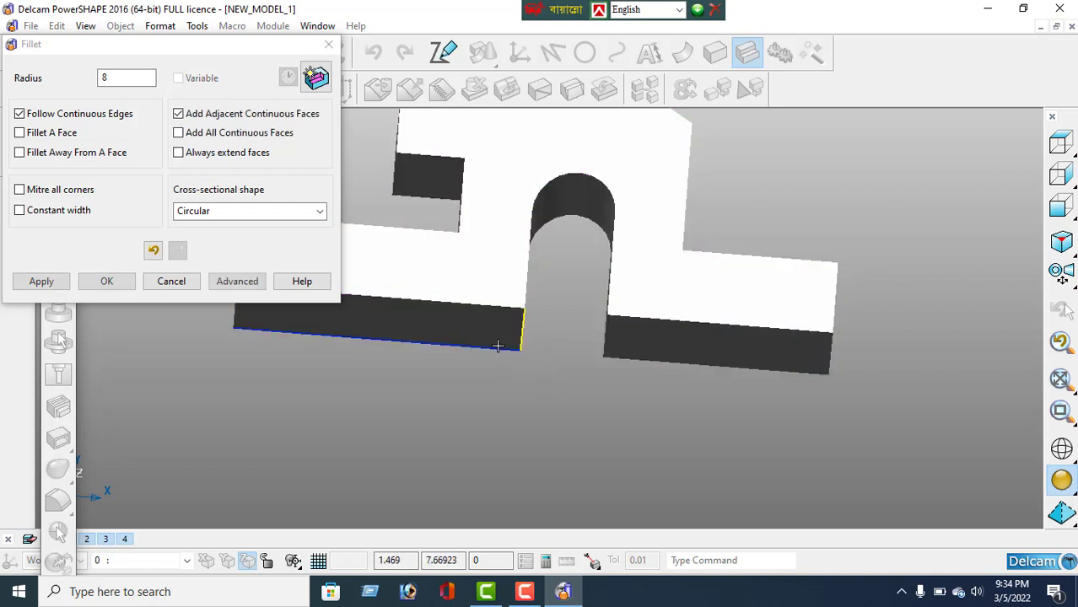
{"action": "double_click", "coordinate": [120, 79]}
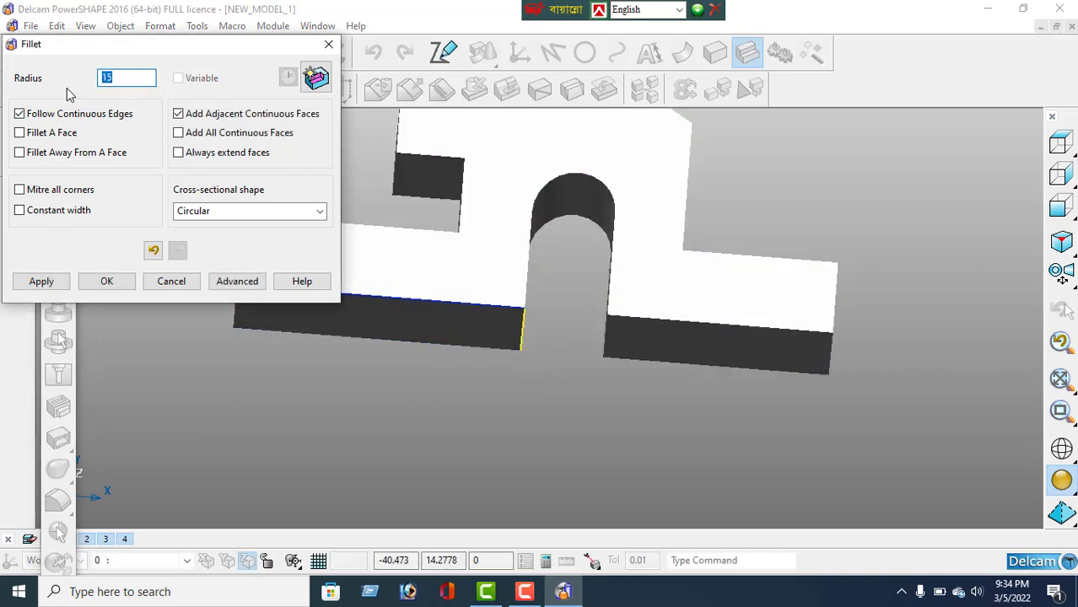
{"action": "left_click", "coordinate": [56, 281]}
{"action": "middle_click_drag", "start_coordinate": [510, 332], "coordinate": [534, 390]}
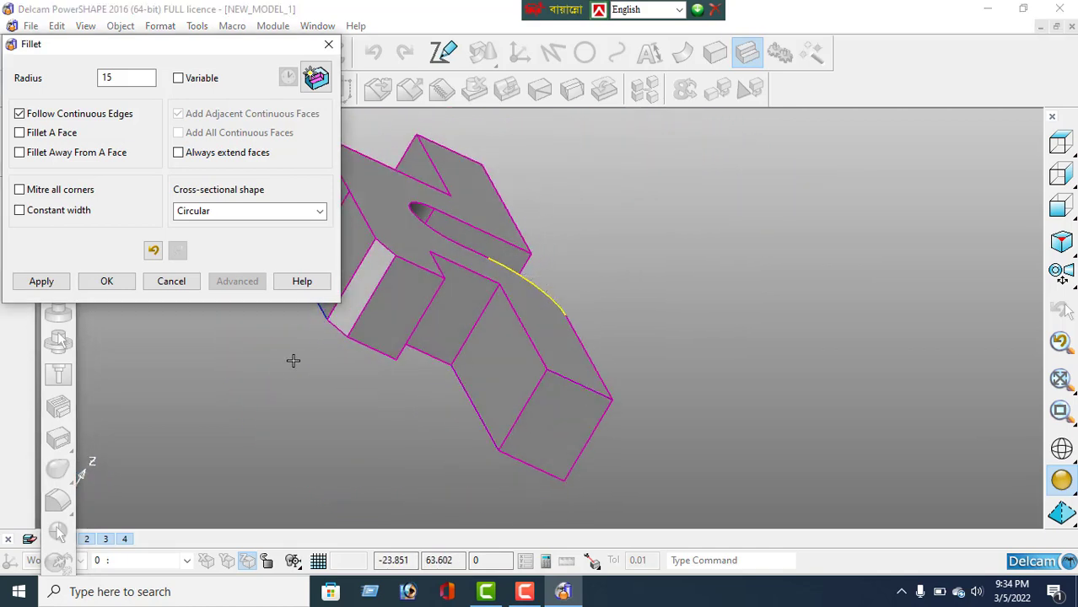
{"action": "middle_click_drag", "start_coordinate": [379, 327], "coordinate": [267, 376]}
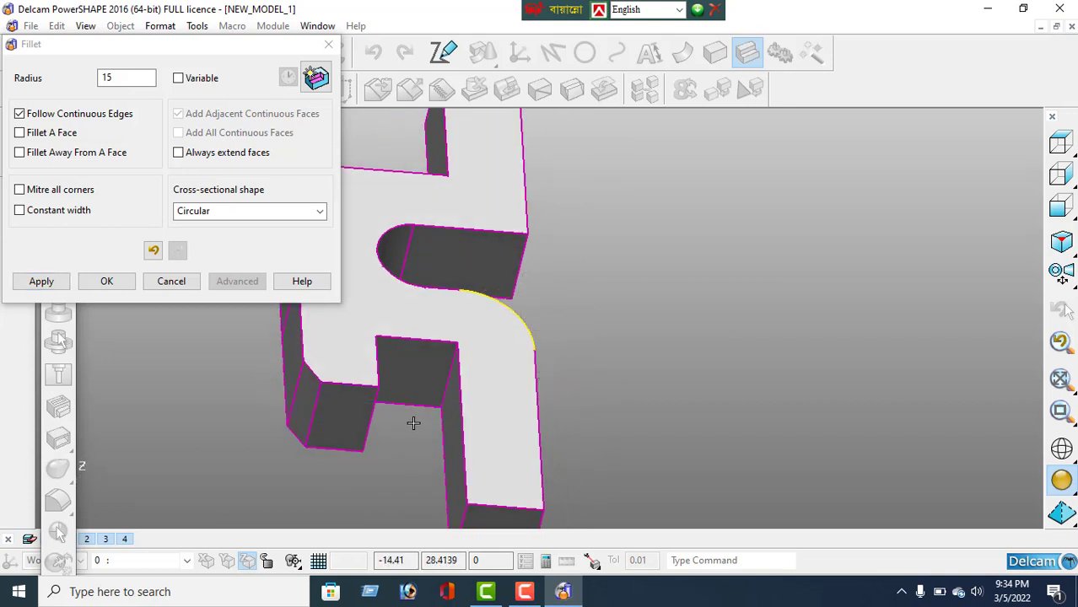
Fillet both inner corner edges of the notch above the left arm with a radius of 8, and finish filleting
{"action": "middle_click_drag", "start_coordinate": [357, 374], "coordinate": [327, 364]}
{"action": "left_click", "coordinate": [356, 349]}
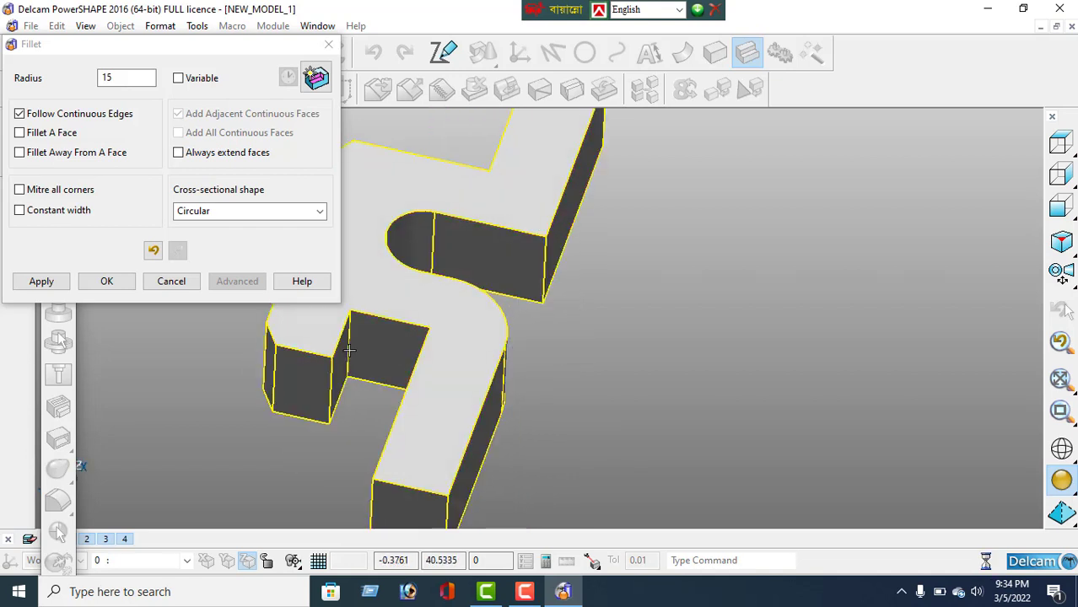
{"action": "middle_click_drag", "start_coordinate": [453, 479], "coordinate": [474, 363]}
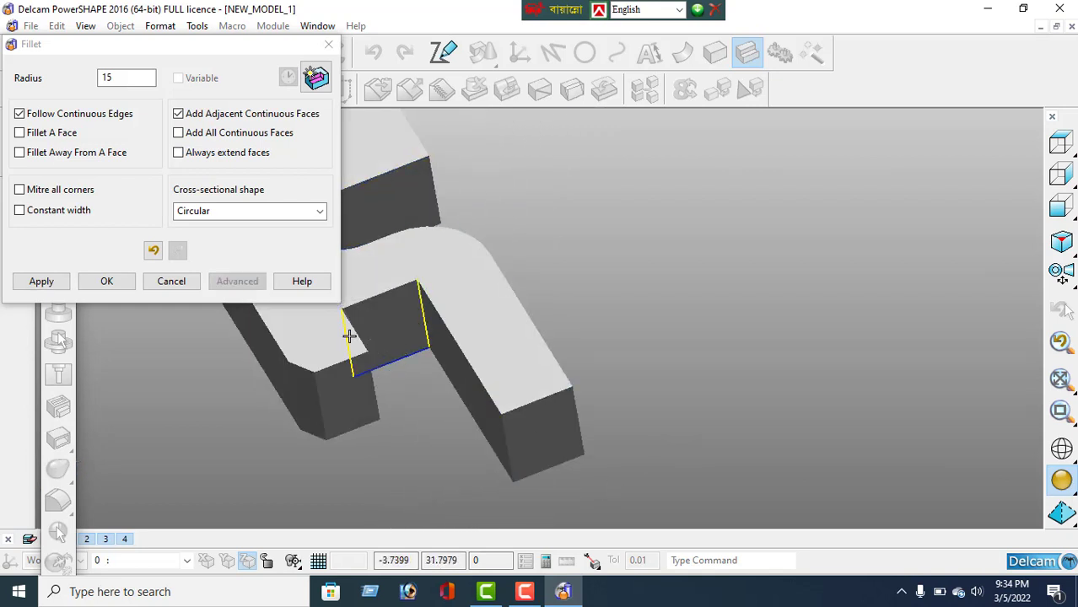
{"action": "left_click_drag", "start_coordinate": [120, 78], "coordinate": [74, 109]}
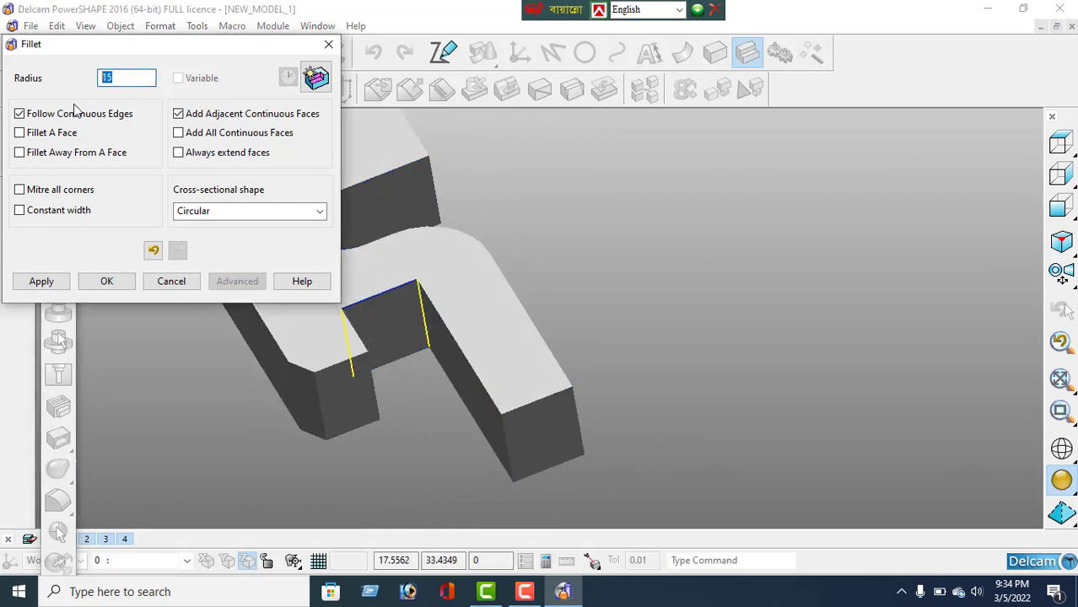
{"action": "type", "text": "8"}
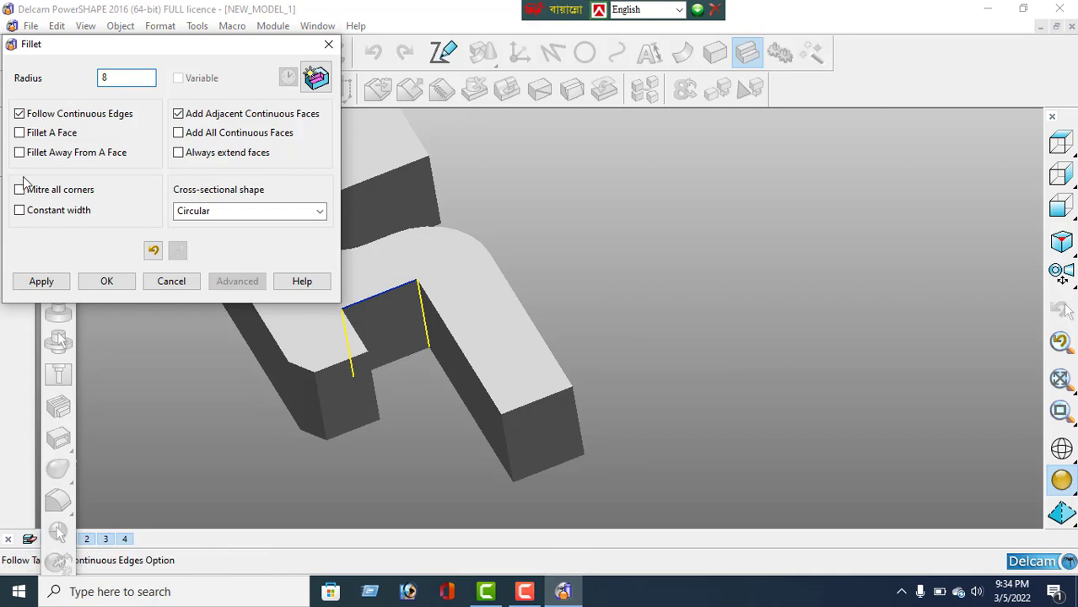
{"action": "left_click", "coordinate": [41, 281]}
{"action": "middle_click_drag", "start_coordinate": [424, 375], "coordinate": [277, 427]}
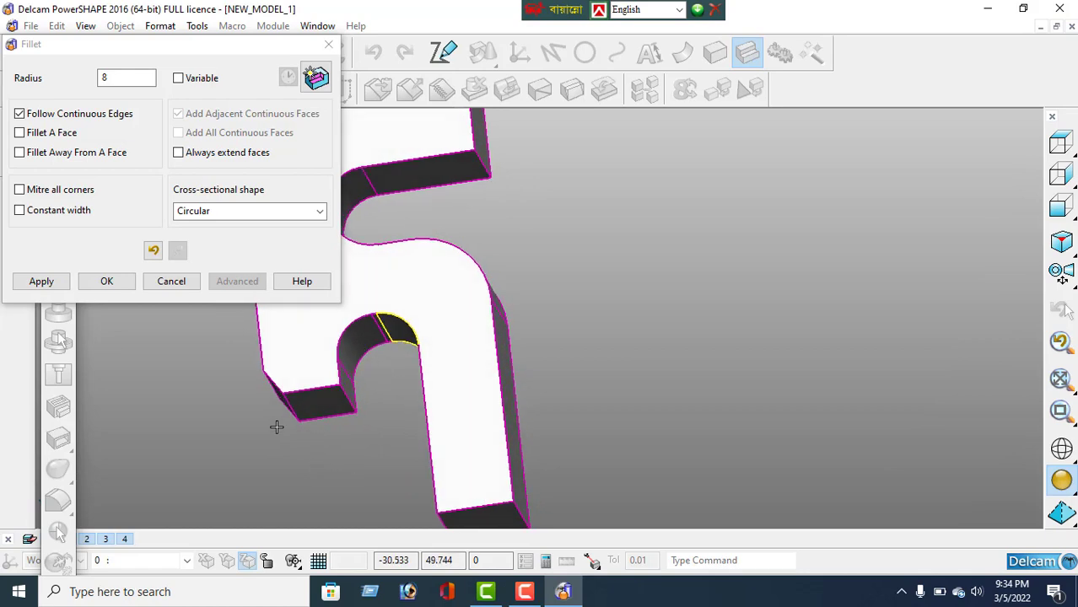
{"action": "left_click", "coordinate": [107, 282]}
Fillet the inner edge where the block's right wall meets the right arm's upper face with a radius of 5
{"action": "middle_click_drag", "start_coordinate": [439, 253], "coordinate": [600, 432]}
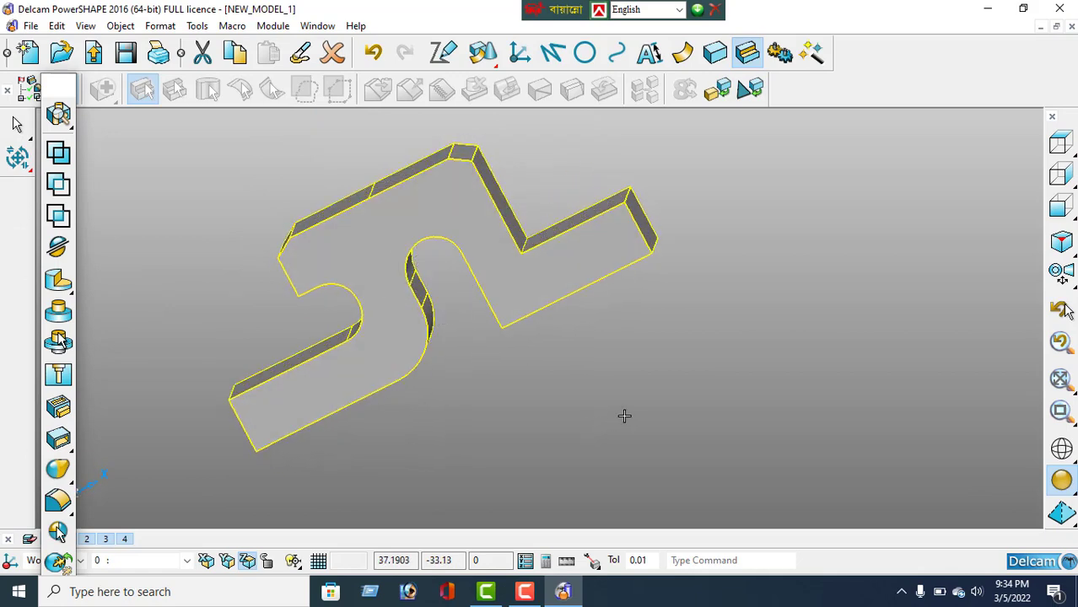
{"action": "middle_click_drag", "start_coordinate": [611, 388], "coordinate": [523, 418]}
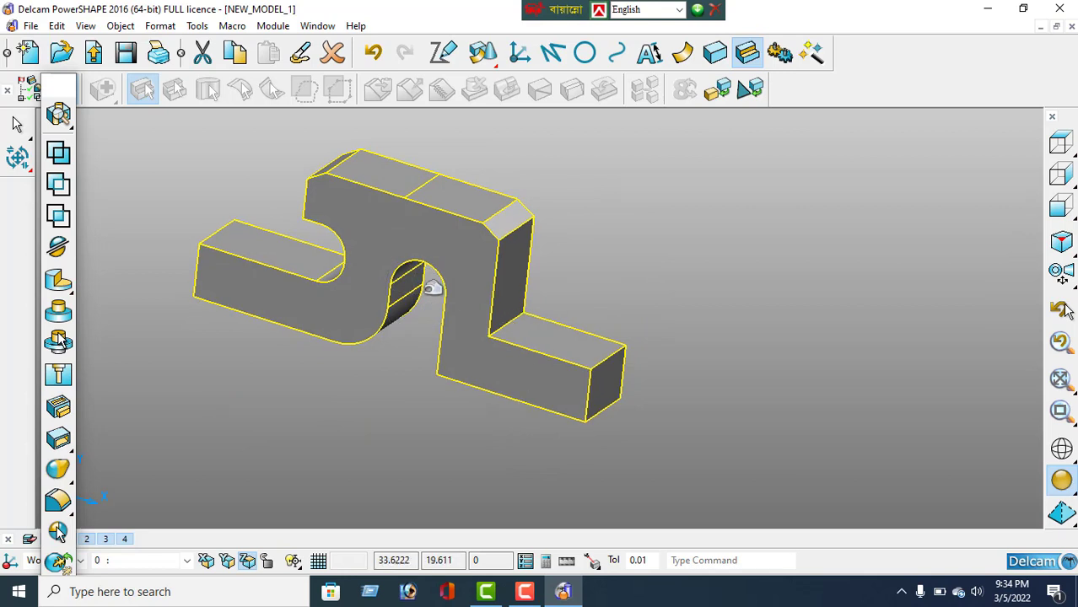
{"action": "left_click", "coordinate": [61, 501]}
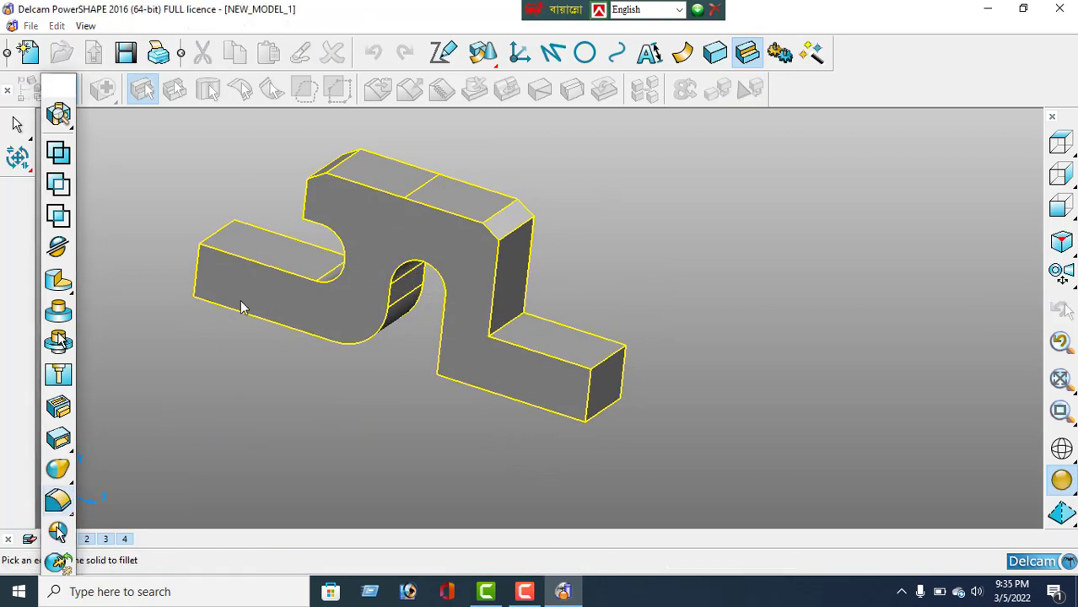
{"action": "left_click", "coordinate": [426, 358]}
{"action": "left_click", "coordinate": [516, 329]}
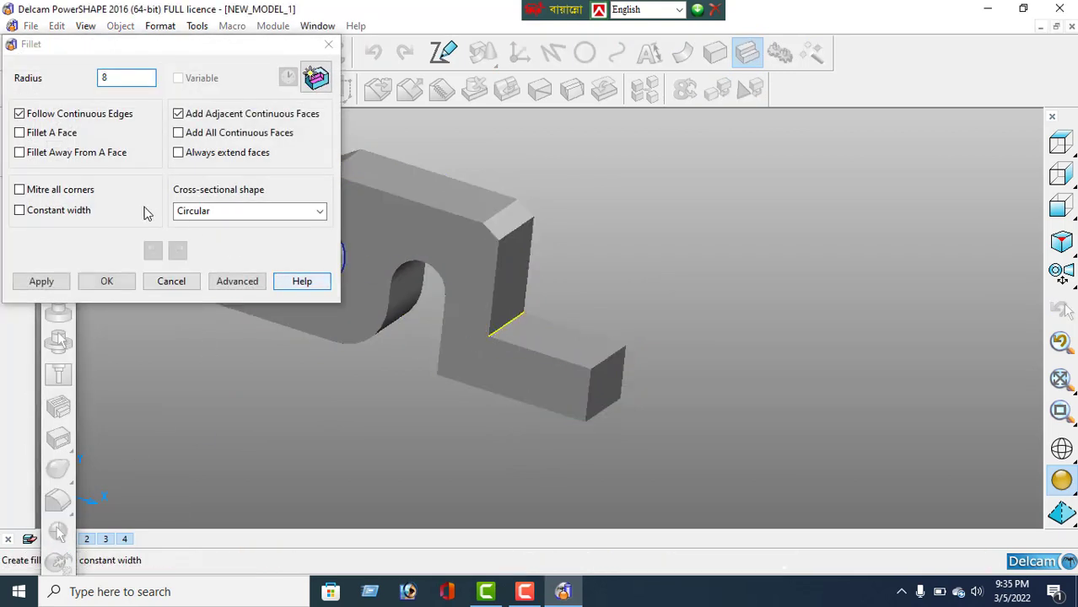
{"action": "double_click", "coordinate": [115, 76]}
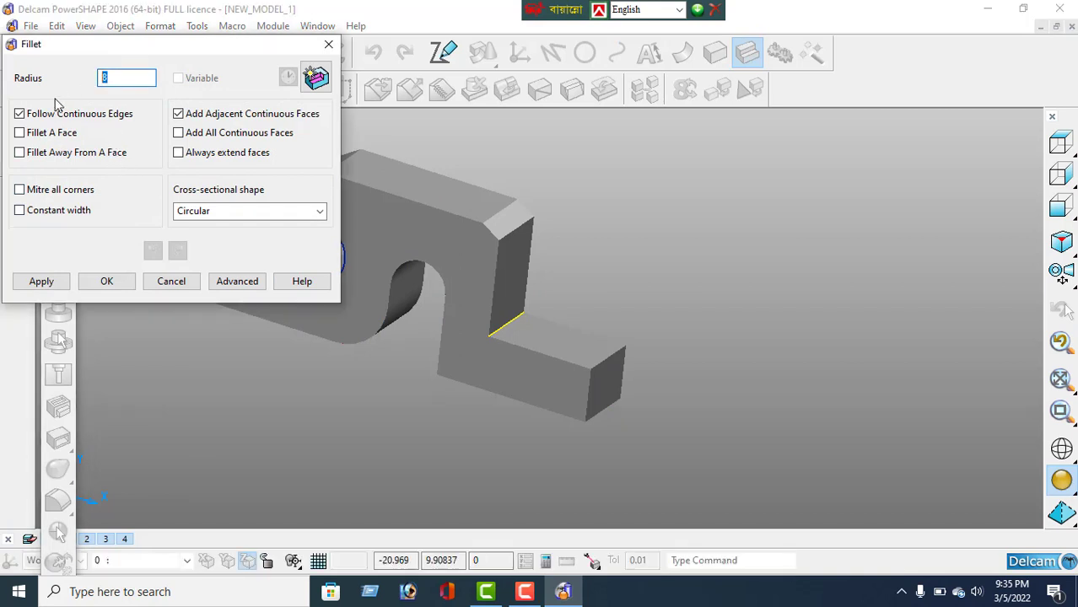
{"action": "left_click", "coordinate": [41, 281]}
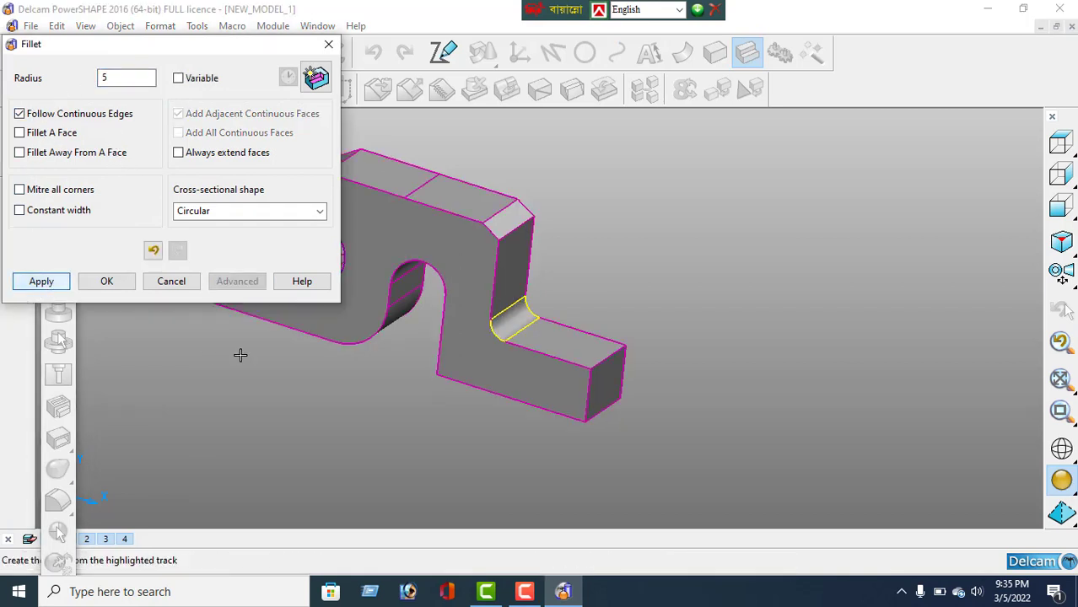
{"action": "left_click", "coordinate": [107, 282]}
Offset one copy of the line along the right arm's end edge inward across its upper face
{"action": "middle_click_drag", "start_coordinate": [327, 325], "coordinate": [630, 356]}
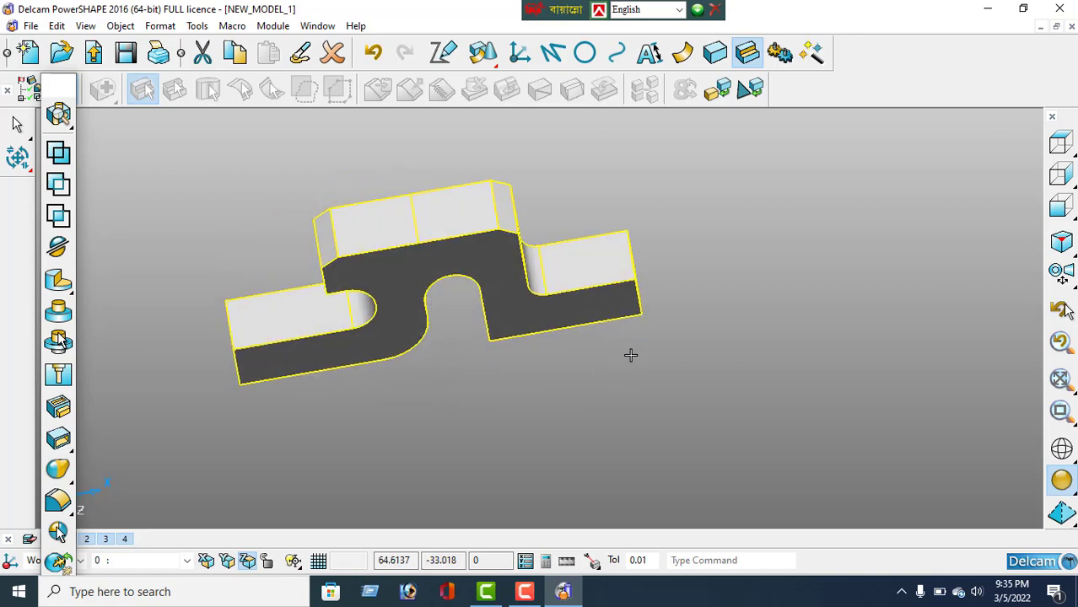
{"action": "left_click", "coordinate": [1060, 143]}
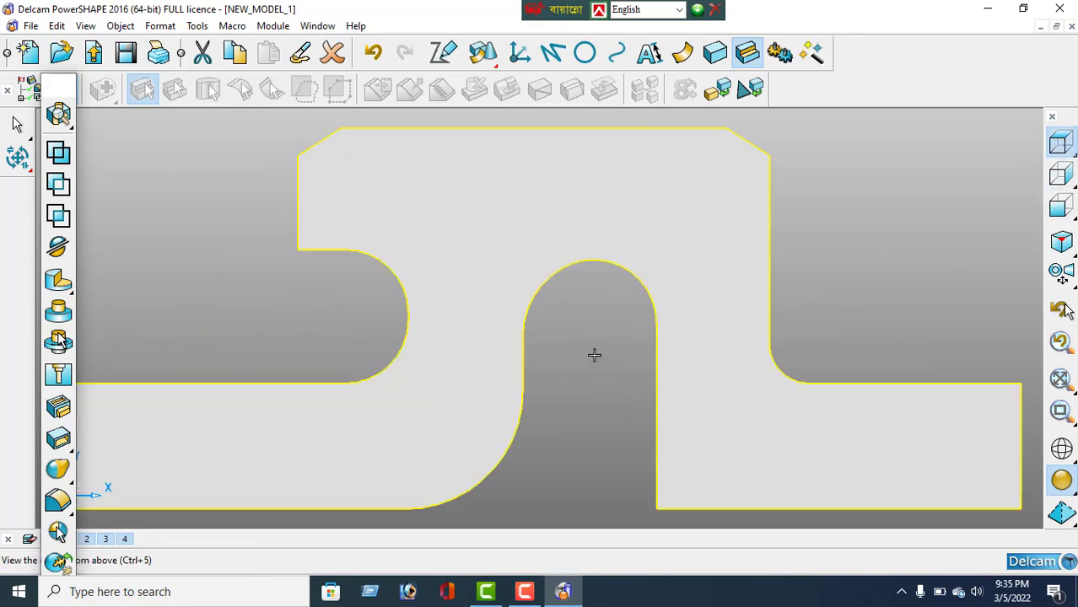
{"action": "scroll", "coordinate": [563, 325], "scroll_direction": "down", "scroll_amount": 3}
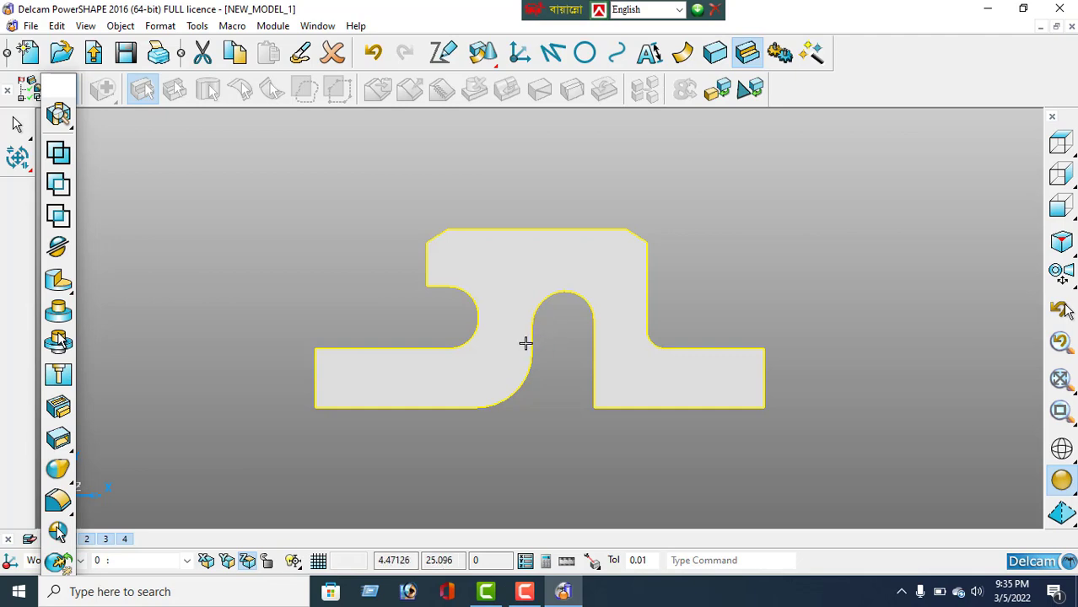
{"action": "mouse_move", "coordinate": [525, 343]}
{"action": "middle_mouse_down"}
{"action": "mouse_move", "coordinate": [568, 458]}
{"action": "mouse_move", "coordinate": [597, 475]}
{"action": "middle_mouse_up"}
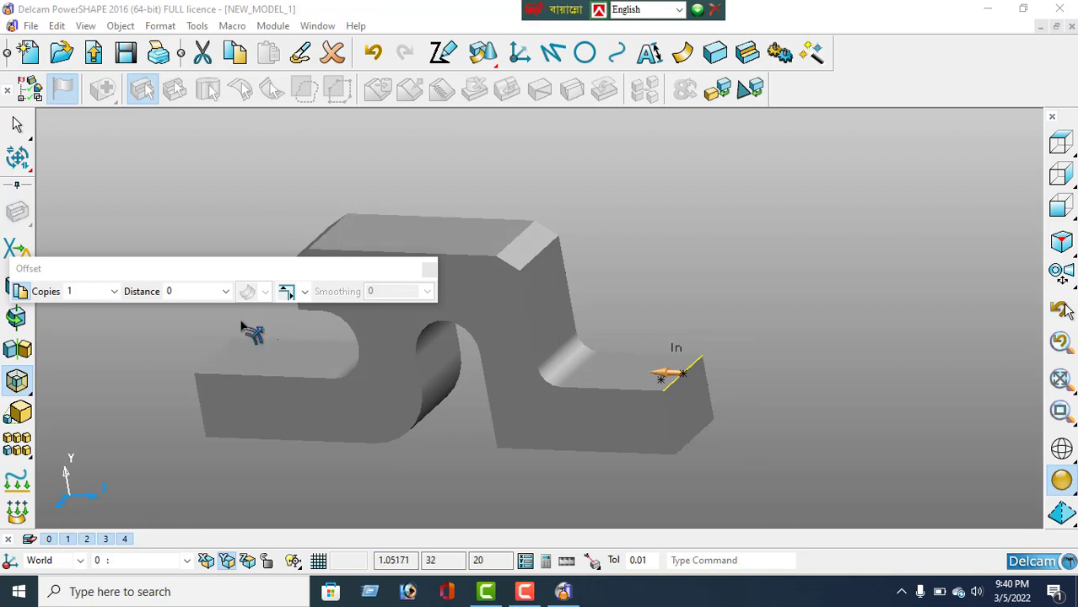
{"action": "left_click", "coordinate": [191, 291]}
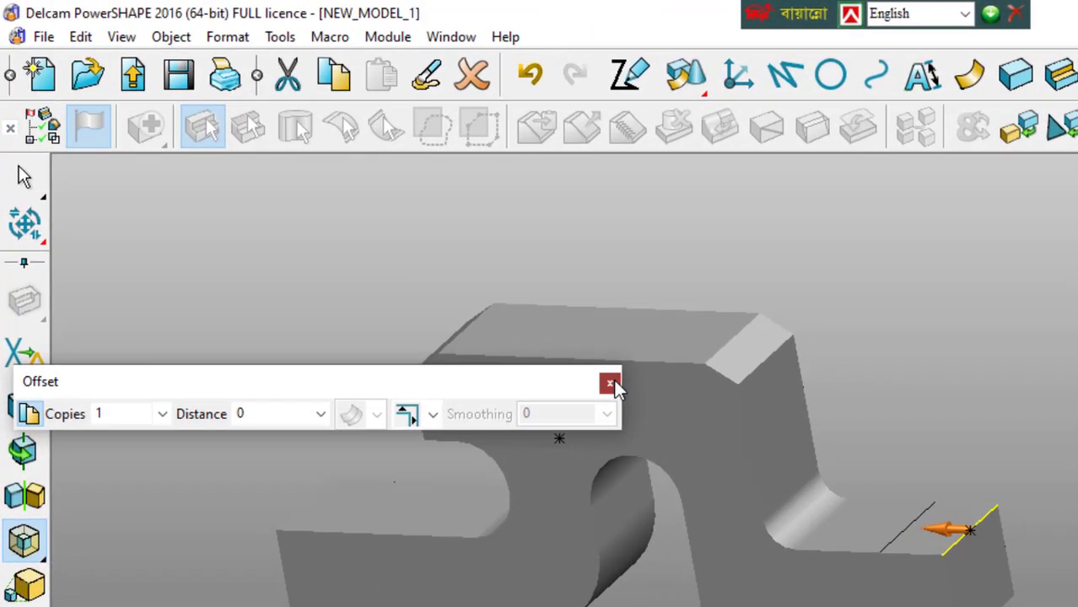
{"action": "left_click", "coordinate": [613, 383]}
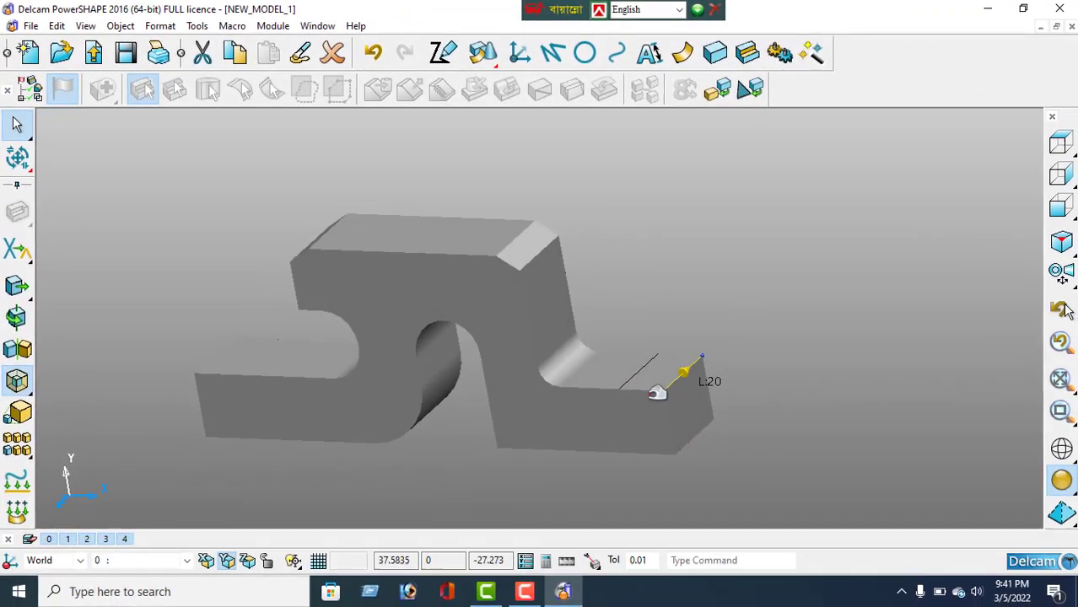
Draw a full circle of radius 8 centred on the midpoint of the offset line on the right arm's upper face
{"action": "middle_click_drag", "start_coordinate": [657, 393], "coordinate": [593, 355]}
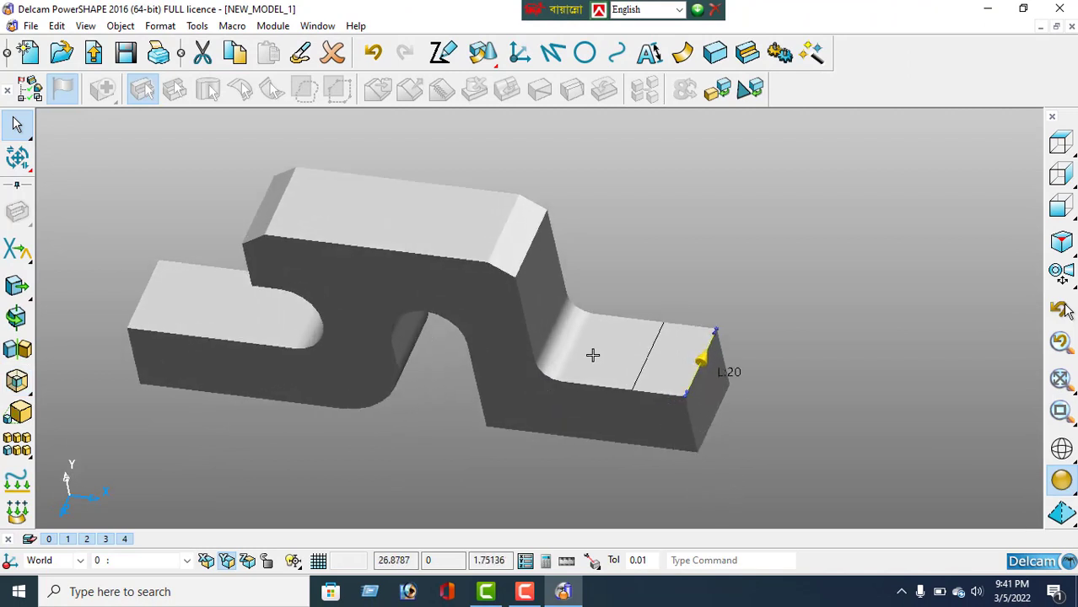
{"action": "middle_click_drag", "start_coordinate": [549, 409], "coordinate": [601, 287]}
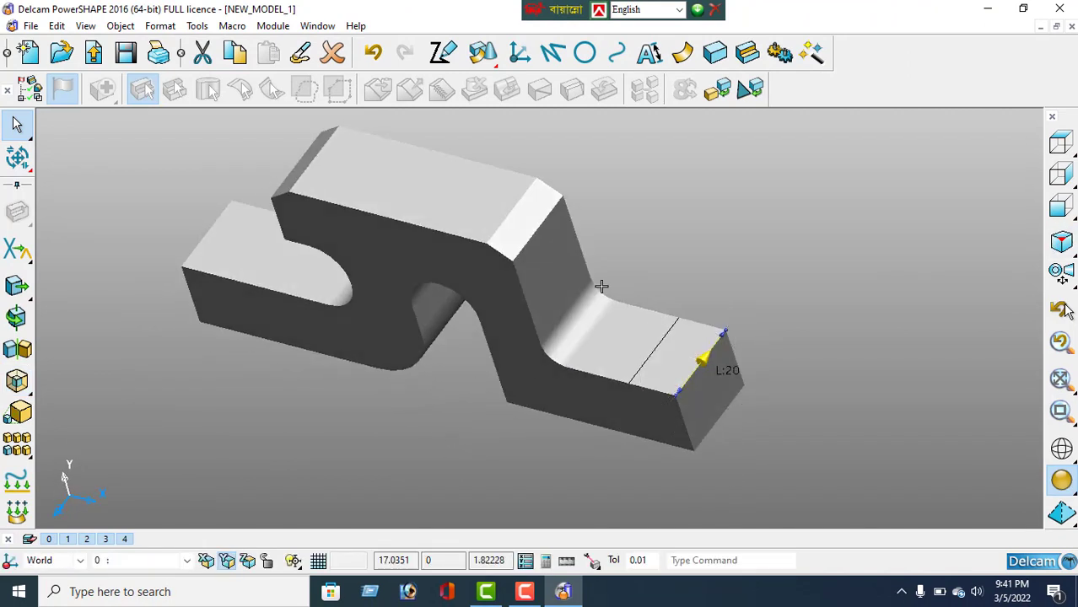
{"action": "left_click", "coordinate": [585, 53]}
{"action": "left_click", "coordinate": [16, 194]}
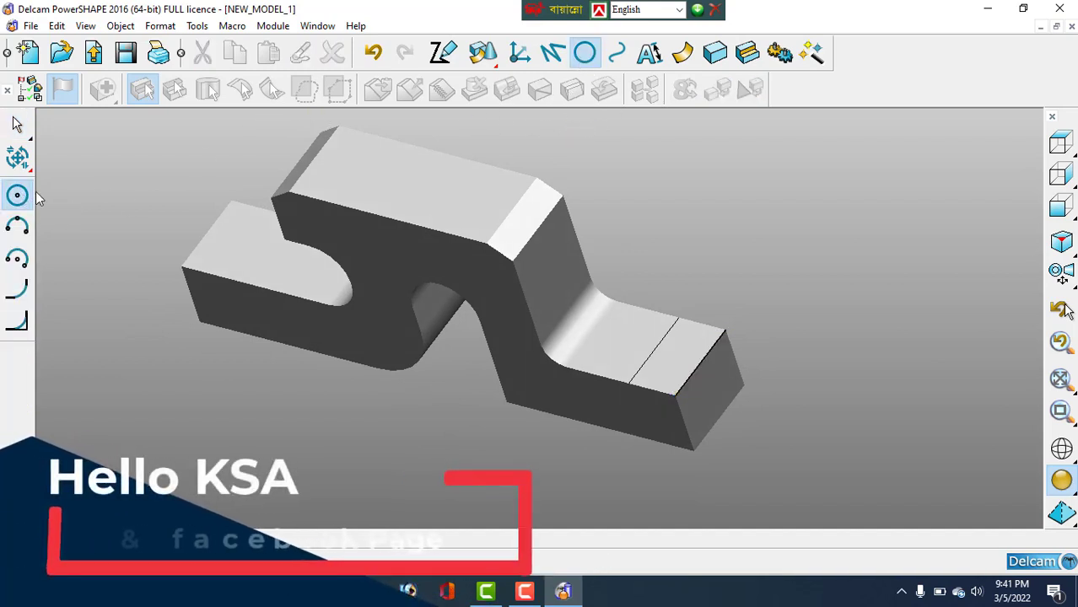
{"action": "left_click", "coordinate": [656, 349]}
{"action": "right_click", "coordinate": [739, 221]}
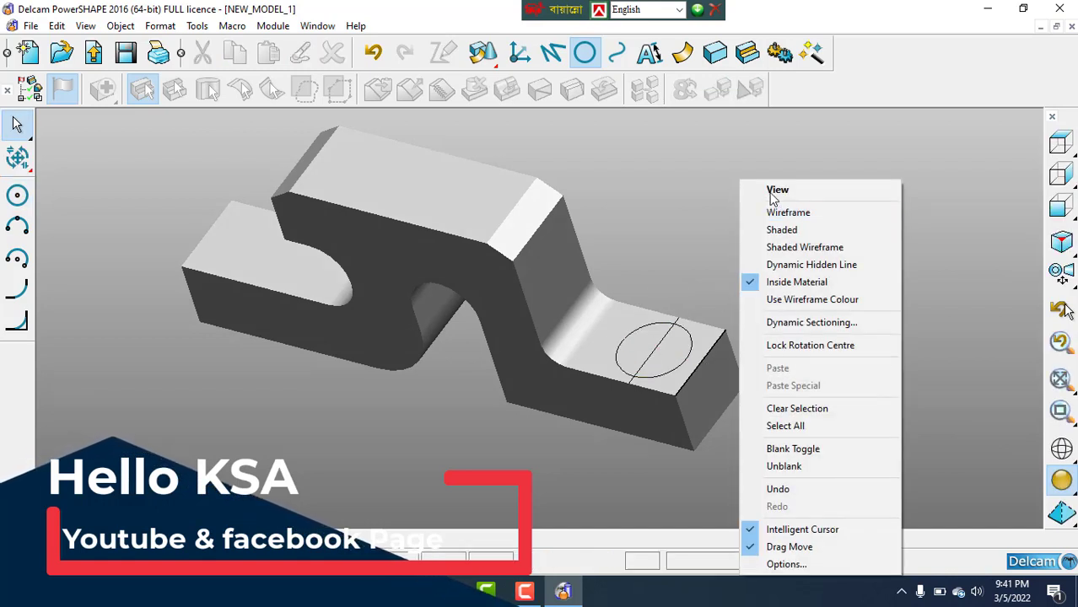
{"action": "left_click", "coordinate": [774, 187]}
Switch the circle on the right arm to diameter sizing and set its diameter to 11
{"action": "left_click", "coordinate": [698, 338]}
{"action": "double_click", "coordinate": [698, 338]}
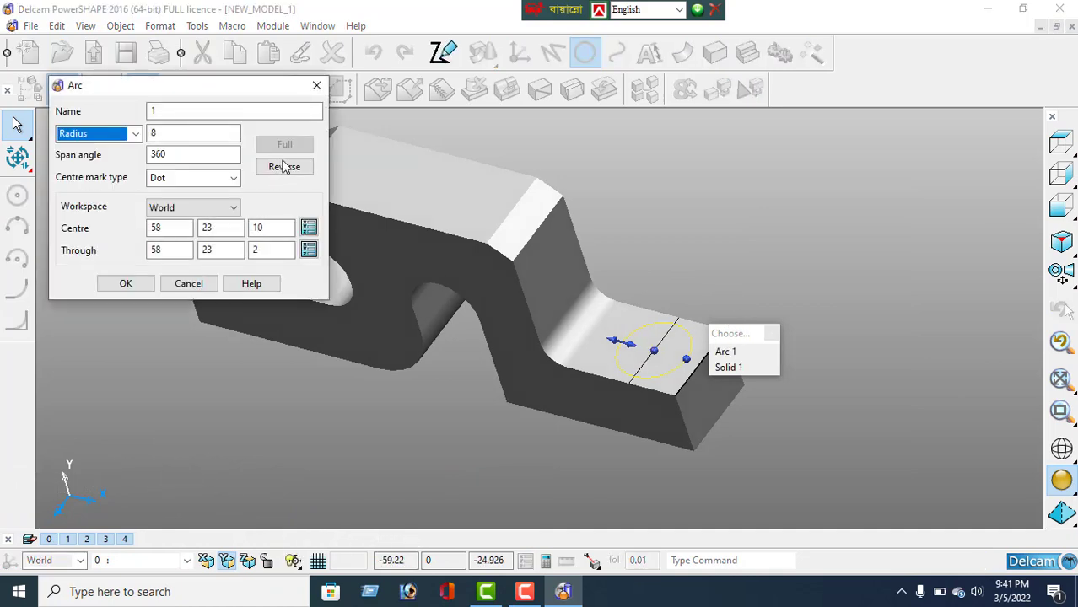
{"action": "left_click", "coordinate": [135, 133]}
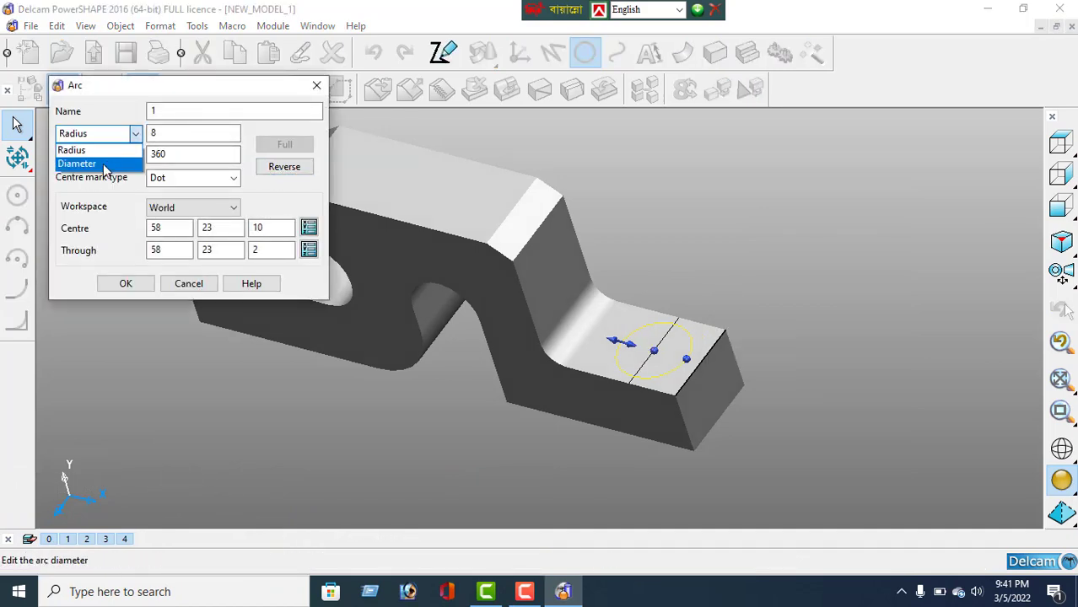
{"action": "left_click", "coordinate": [75, 163]}
{"action": "key", "text": "Tab"}
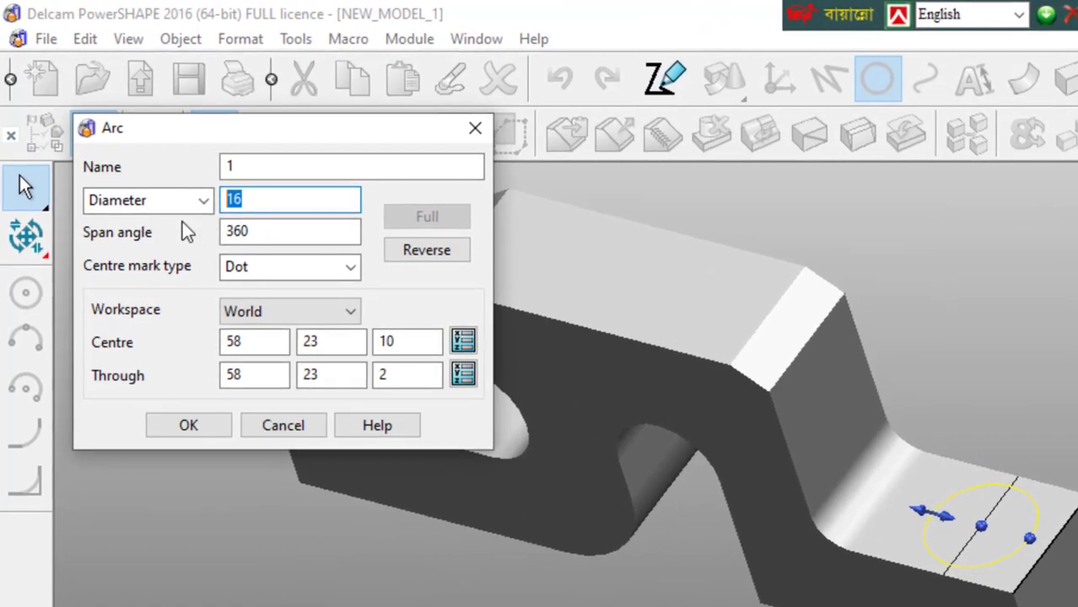
{"action": "type", "text": "11"}
{"action": "key", "text": "Return"}
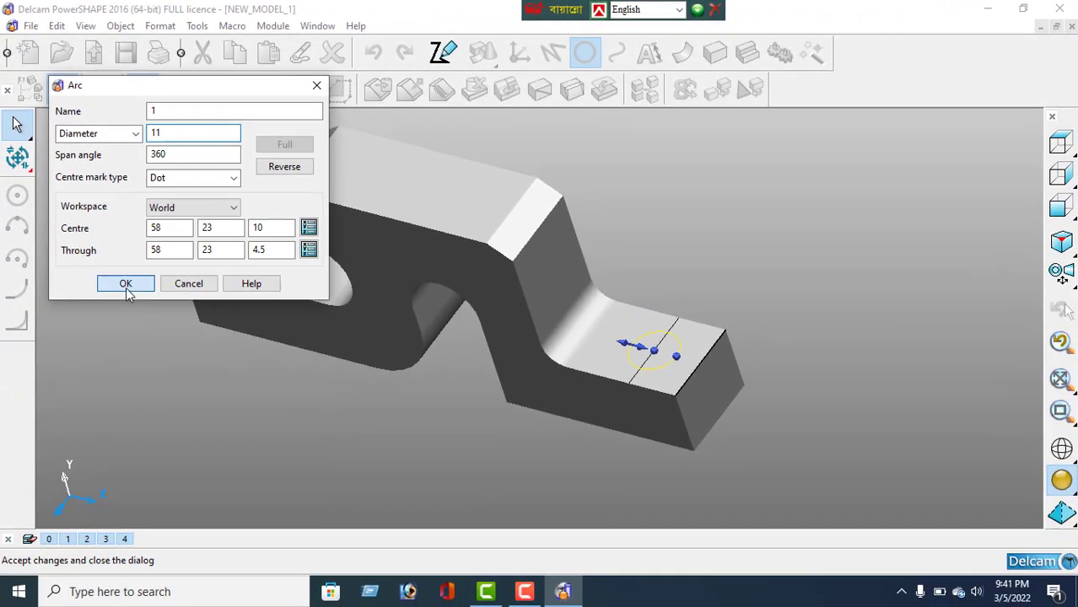
{"action": "left_click", "coordinate": [188, 425]}
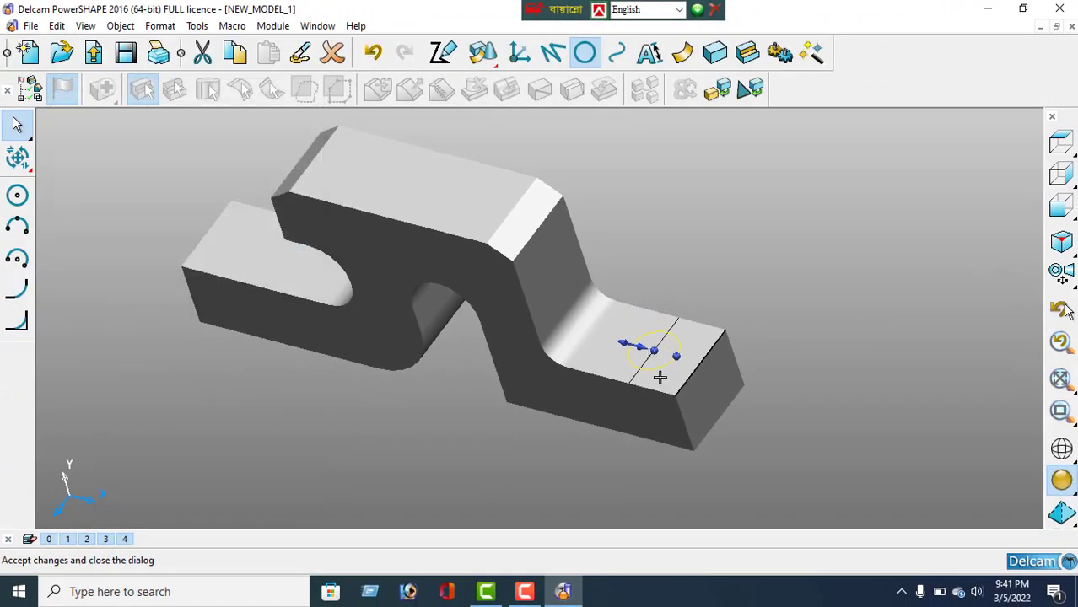
{"action": "middle_click_drag", "start_coordinate": [659, 377], "coordinate": [841, 301]}
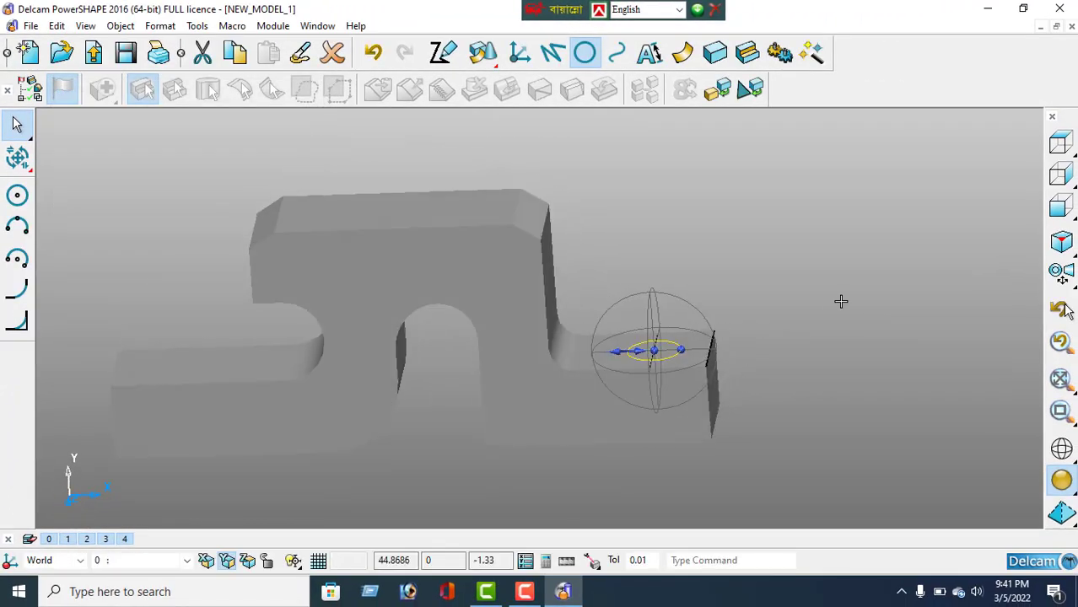
Cut the diameter 11 circle down through the right arm as a blind solid cut about 25.5 deep
{"action": "left_click", "coordinate": [520, 52]}
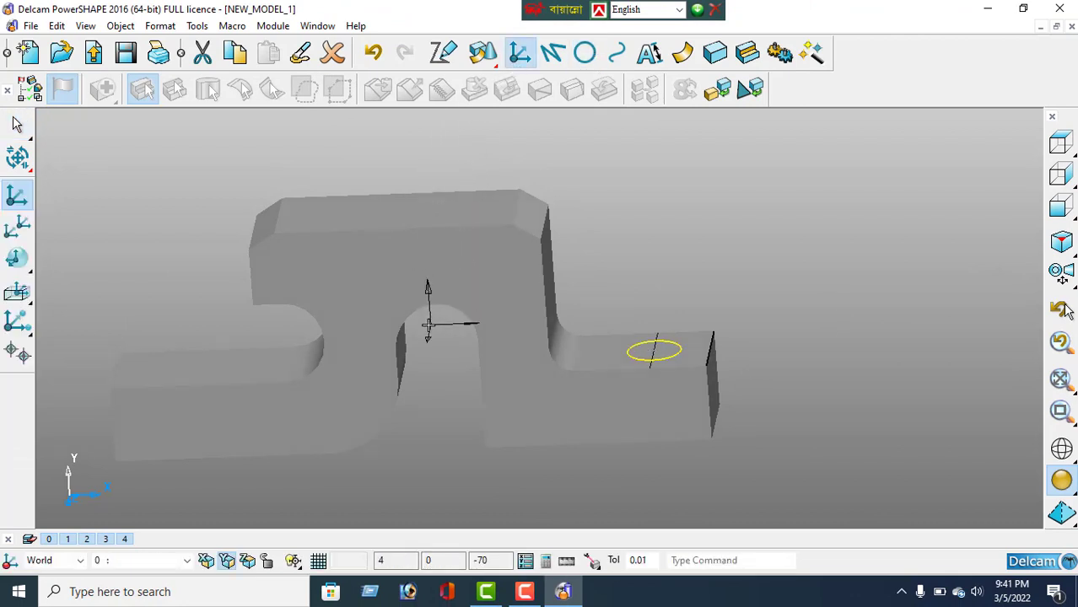
{"action": "left_click", "coordinate": [414, 213]}
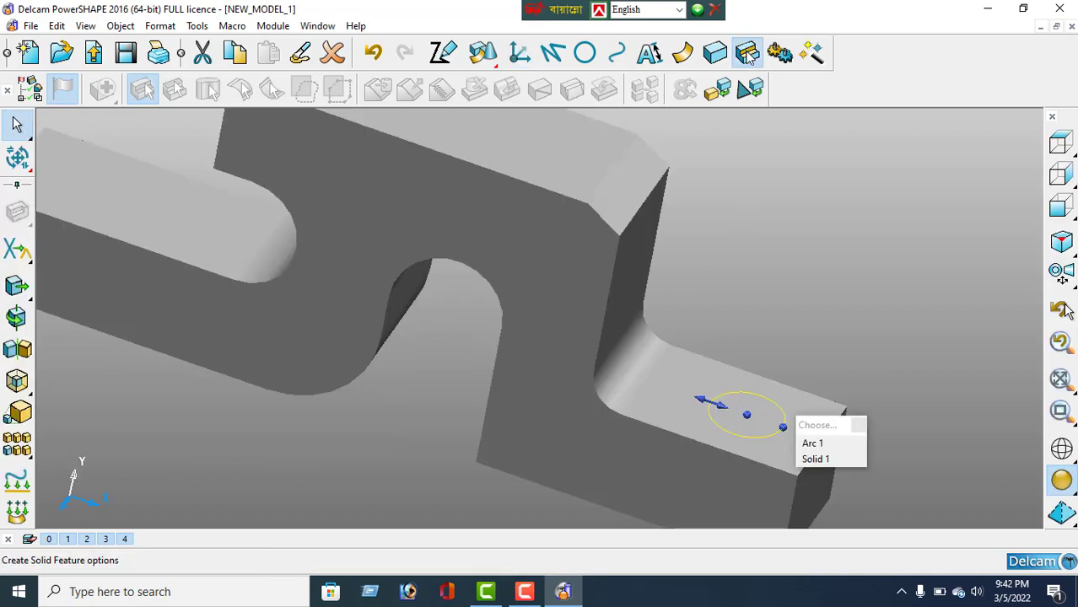
{"action": "left_click", "coordinate": [748, 54]}
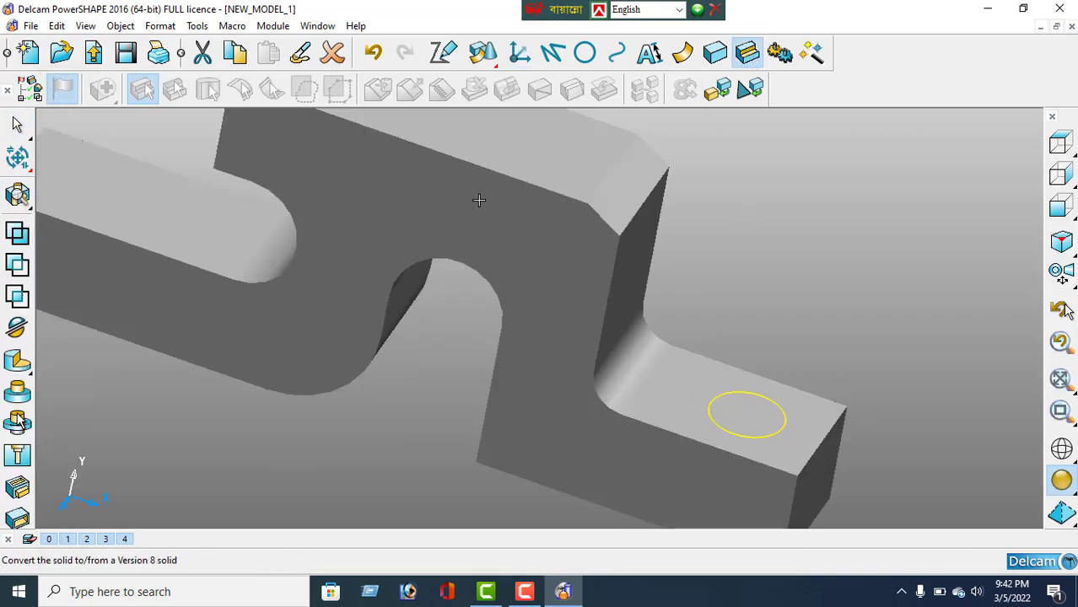
{"action": "left_click", "coordinate": [17, 361]}
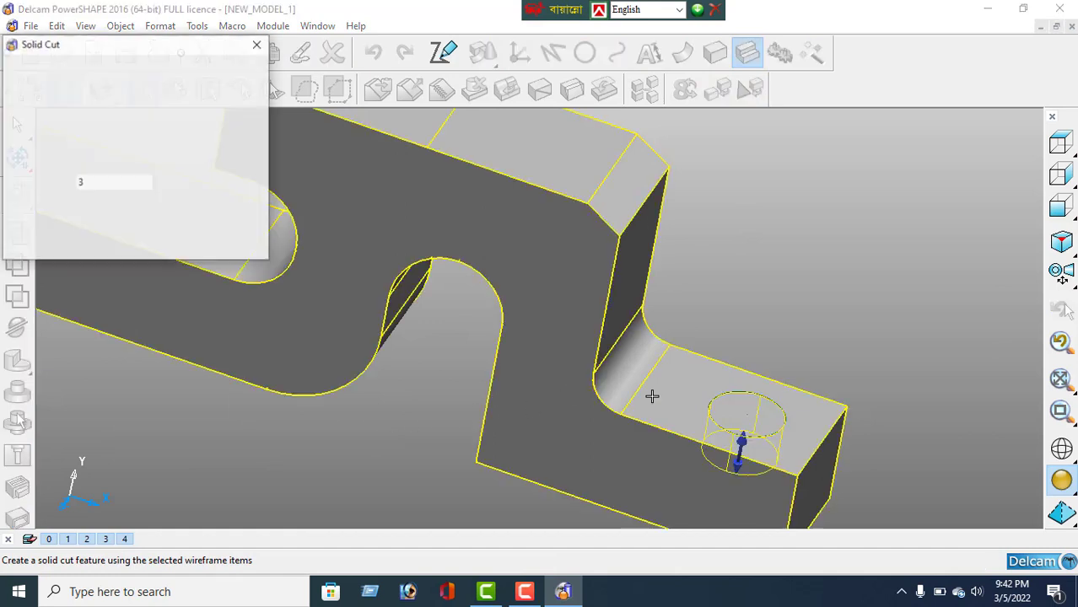
{"action": "left_click_drag", "start_coordinate": [705, 426], "coordinate": [687, 508]}
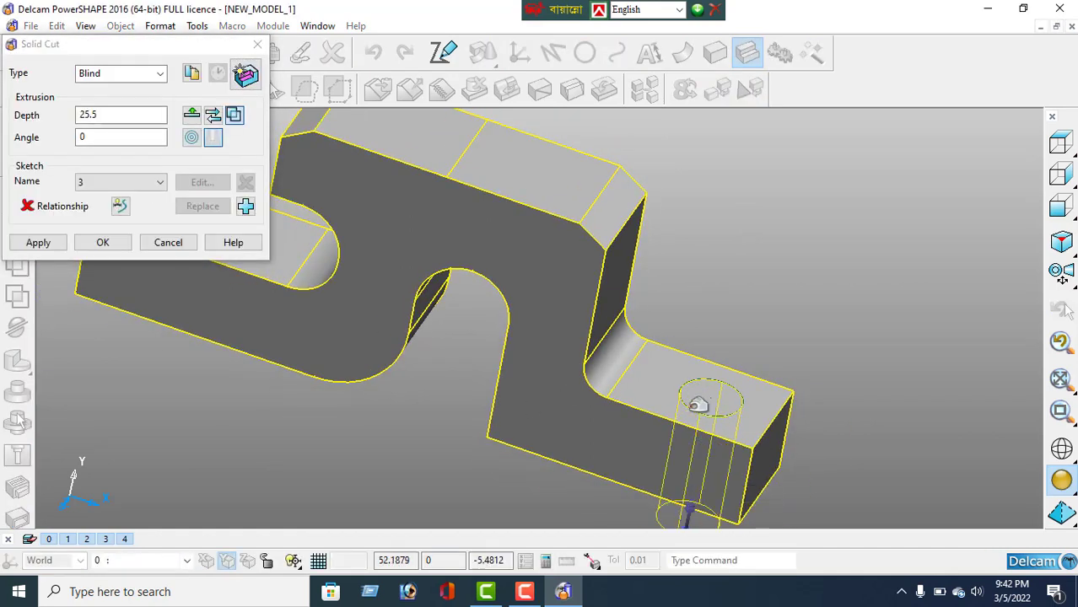
{"action": "left_click", "coordinate": [47, 246]}
{"action": "left_click", "coordinate": [168, 243]}
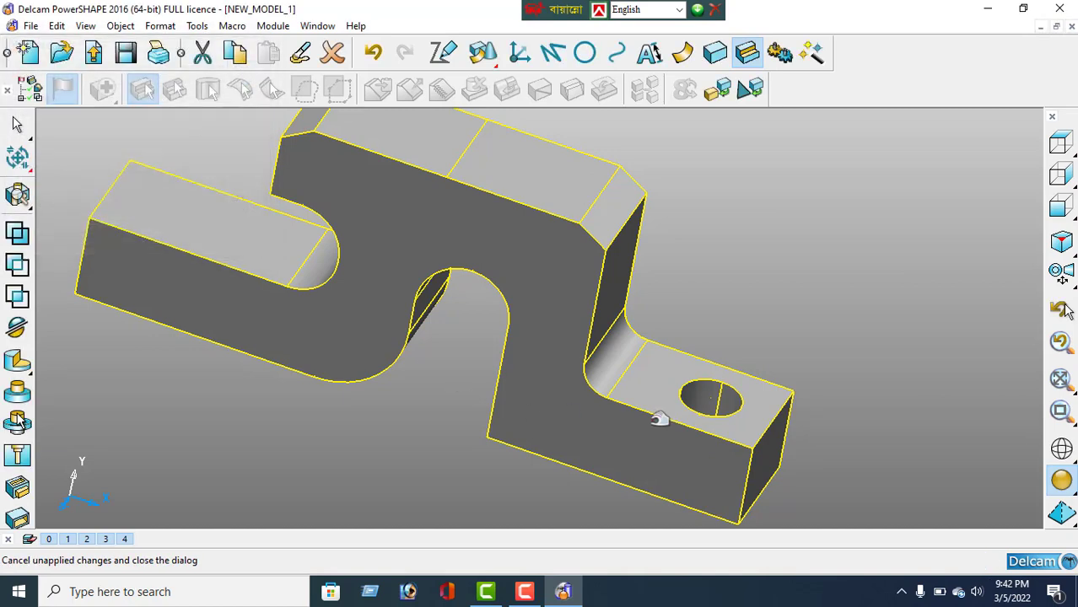
Draw a straight line along the end edge of the left arm's upper face, from corner to corner
{"action": "middle_click_drag", "start_coordinate": [661, 414], "coordinate": [705, 438]}
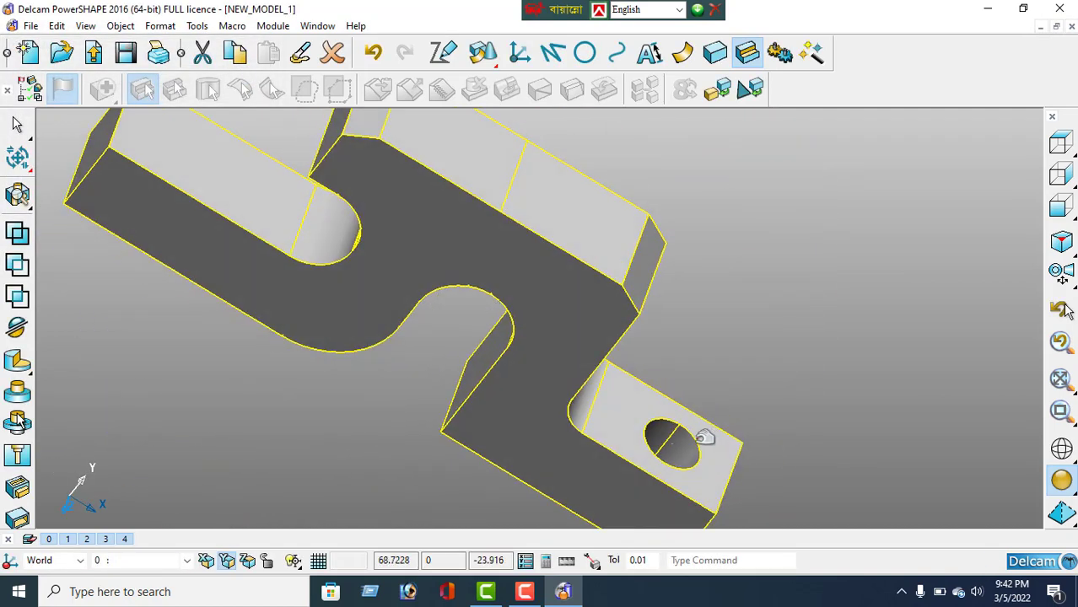
{"action": "middle_click_drag", "start_coordinate": [489, 379], "coordinate": [681, 466]}
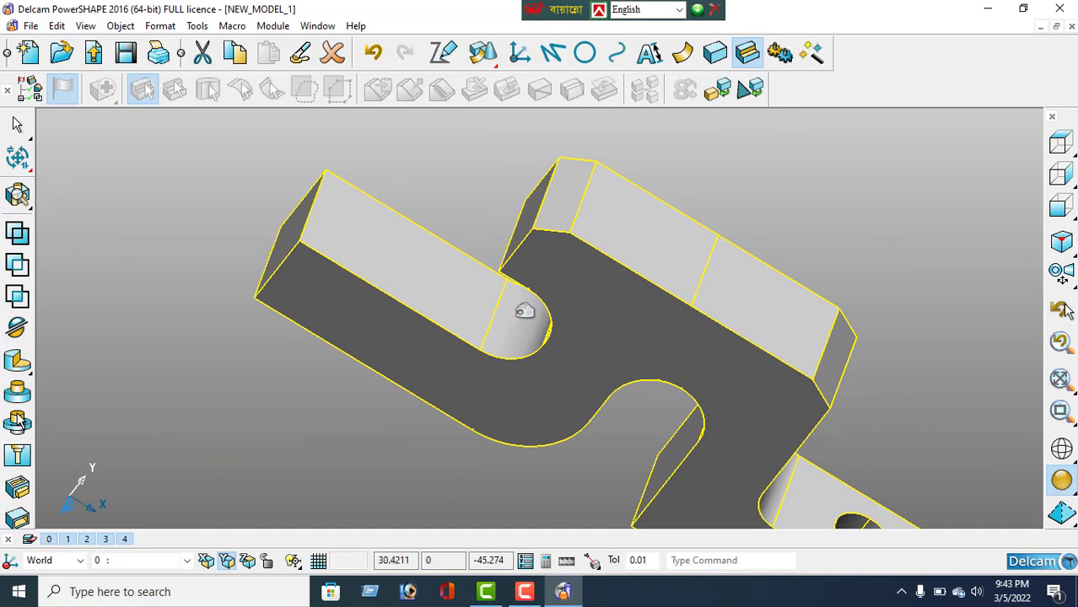
{"action": "left_click", "coordinate": [550, 55]}
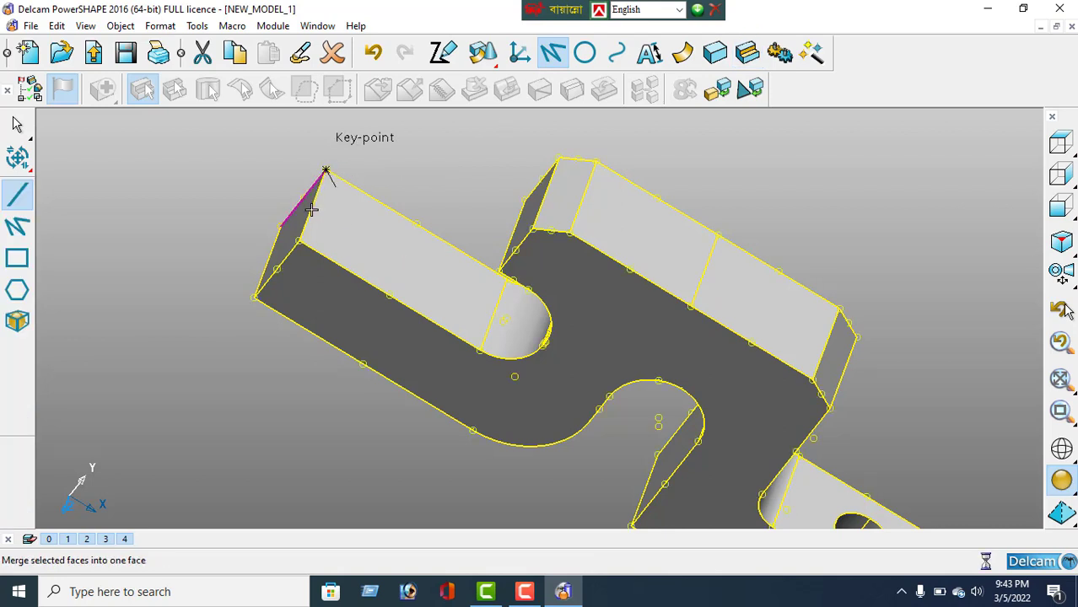
{"action": "left_click", "coordinate": [311, 210]}
{"action": "left_click", "coordinate": [302, 242]}
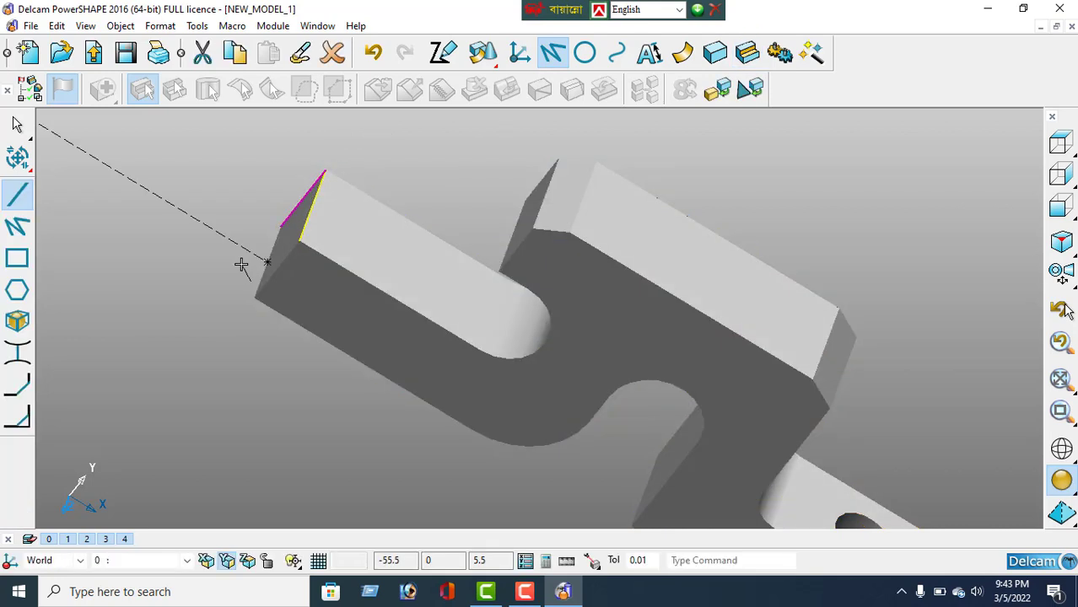
Offset one copy of the left arm's end line inward across its upper face by 11.5
{"action": "left_click", "coordinate": [17, 157]}
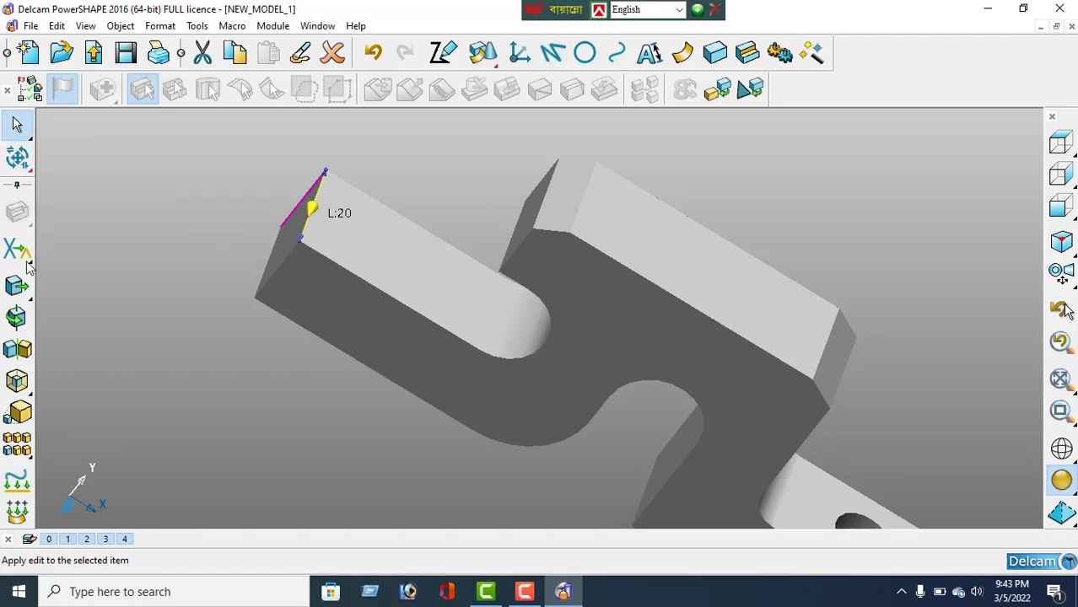
{"action": "left_click", "coordinate": [17, 381]}
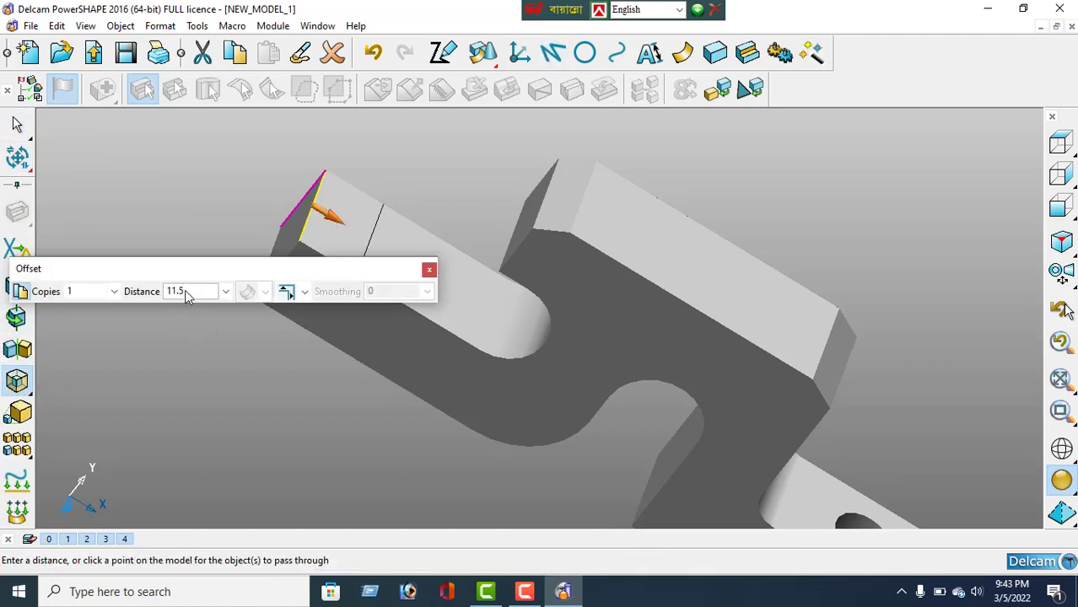
{"action": "left_click", "coordinate": [429, 269]}
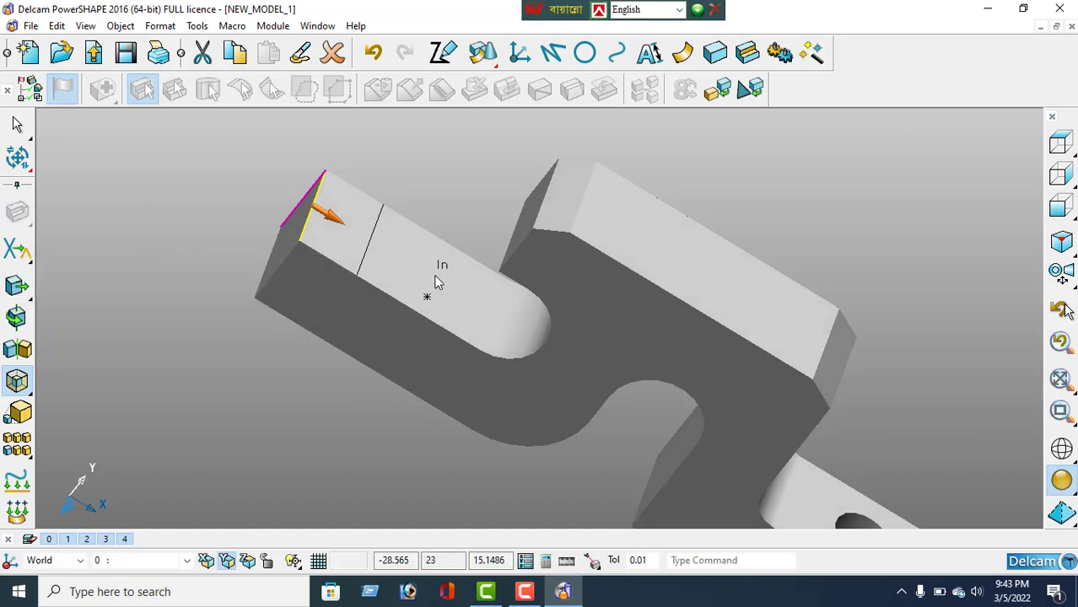
Draw a full circle of radius 7 centred on the midpoint of the offset line, and clear away the construction lines
{"action": "left_click", "coordinate": [585, 52]}
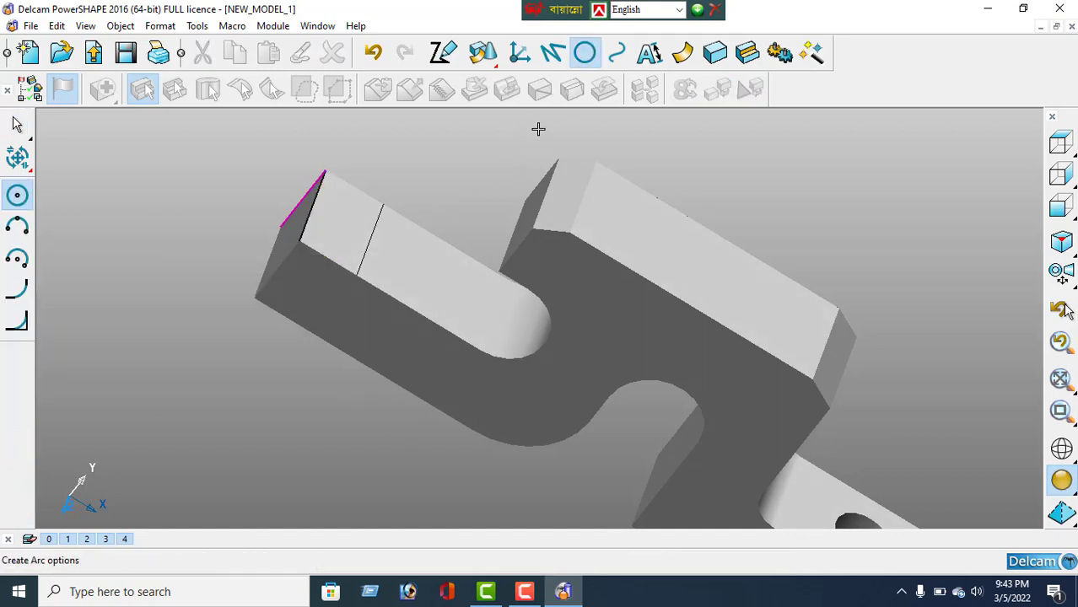
{"action": "left_click", "coordinate": [372, 238]}
{"action": "key", "text": "Escape"}
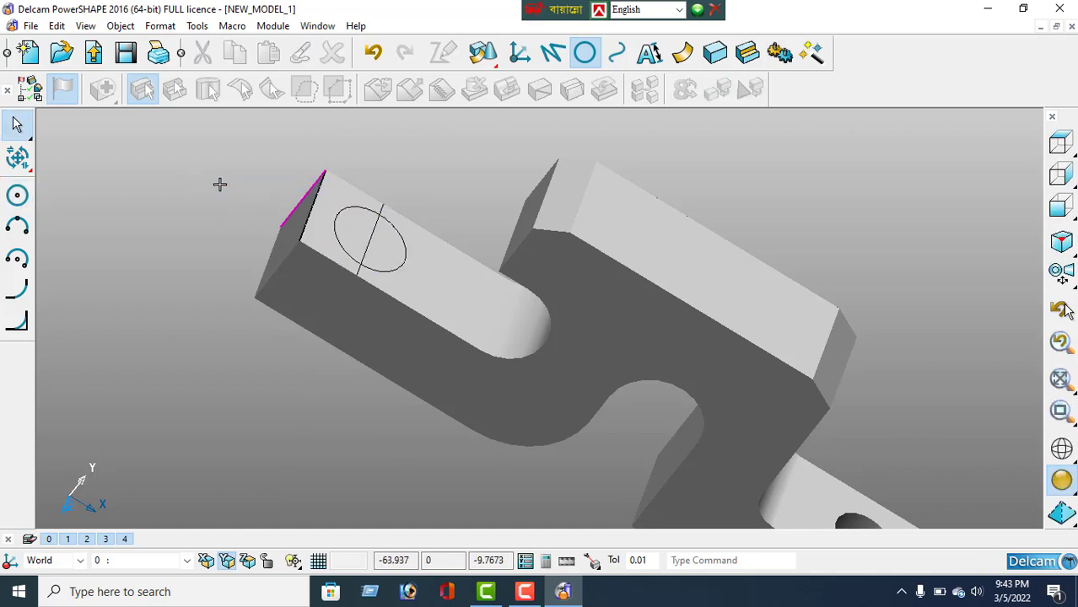
{"action": "right_click", "coordinate": [213, 173]}
{"action": "left_click", "coordinate": [243, 187]}
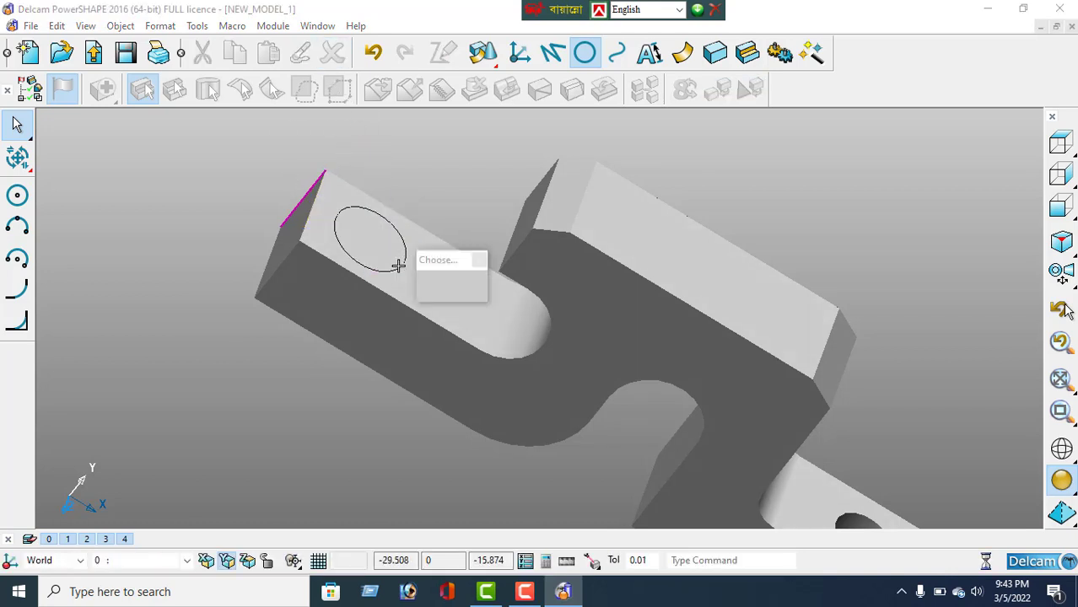
Switch the circle on the left arm to diameter sizing and set its diameter to 11
{"action": "left_click", "coordinate": [399, 263]}
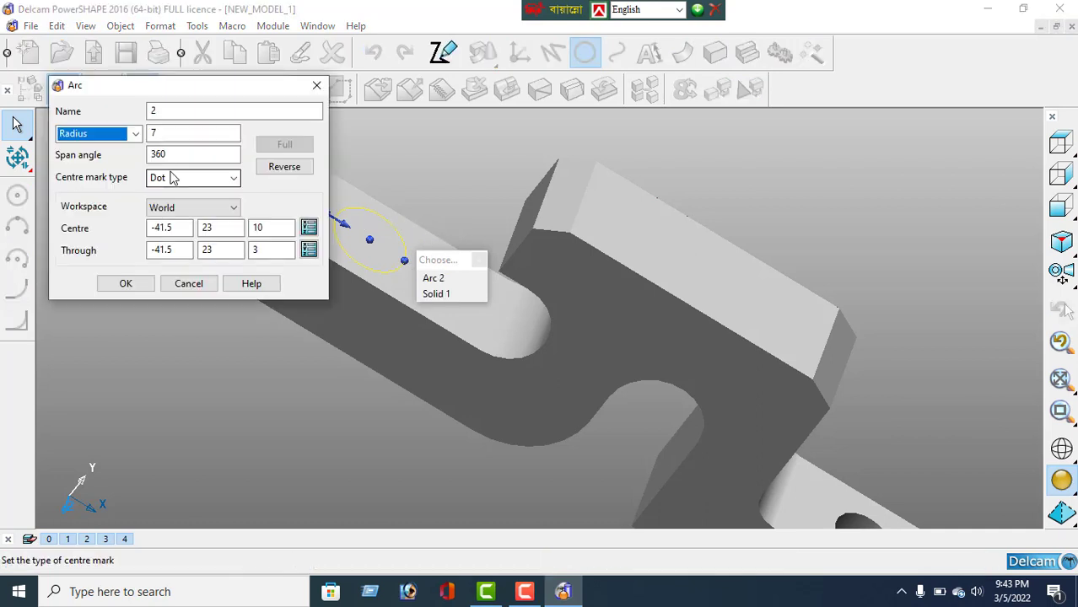
{"action": "left_click", "coordinate": [137, 137]}
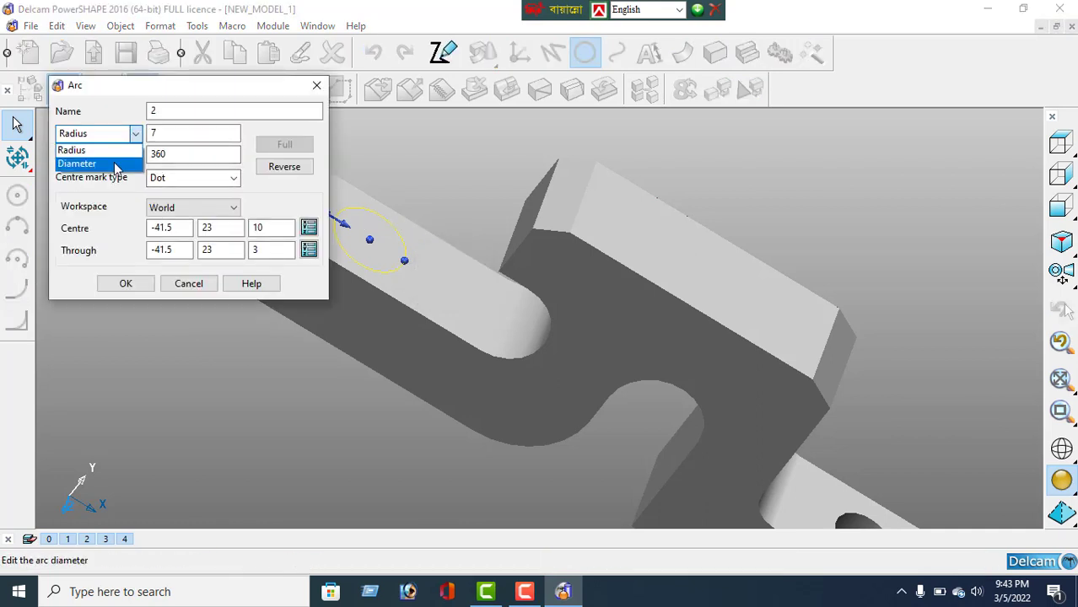
{"action": "left_click", "coordinate": [126, 156]}
{"action": "double_click", "coordinate": [171, 135]}
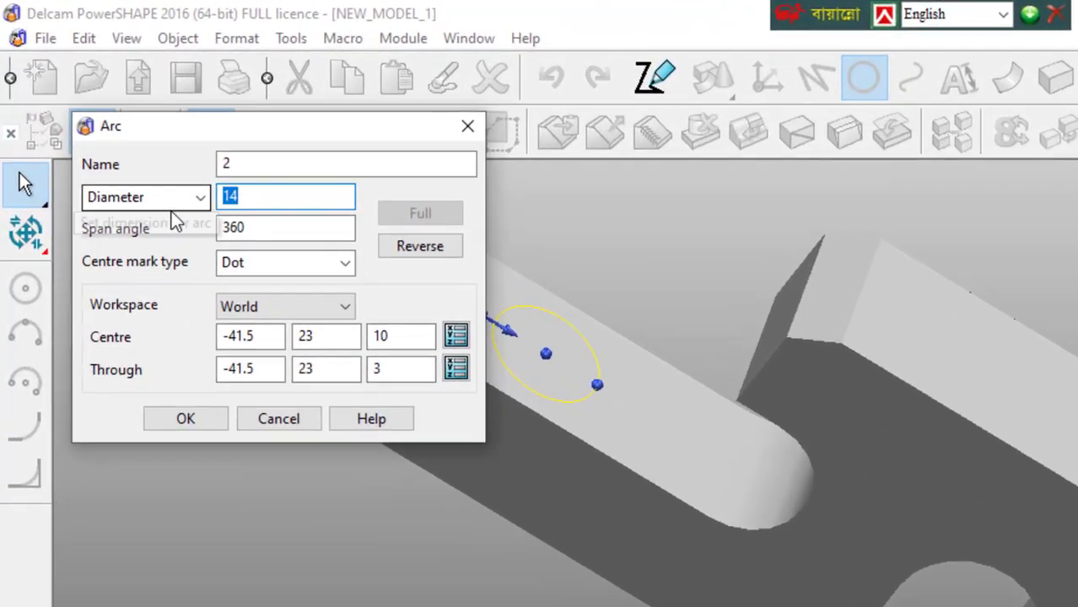
{"action": "type", "text": "11"}
{"action": "key", "text": "Return"}
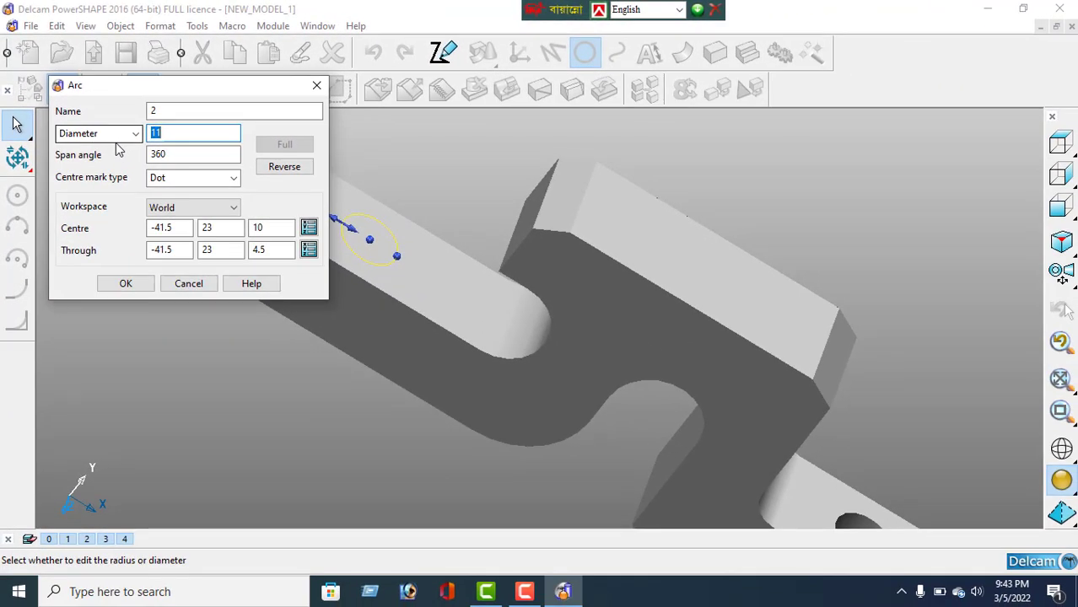
{"action": "left_click", "coordinate": [125, 284]}
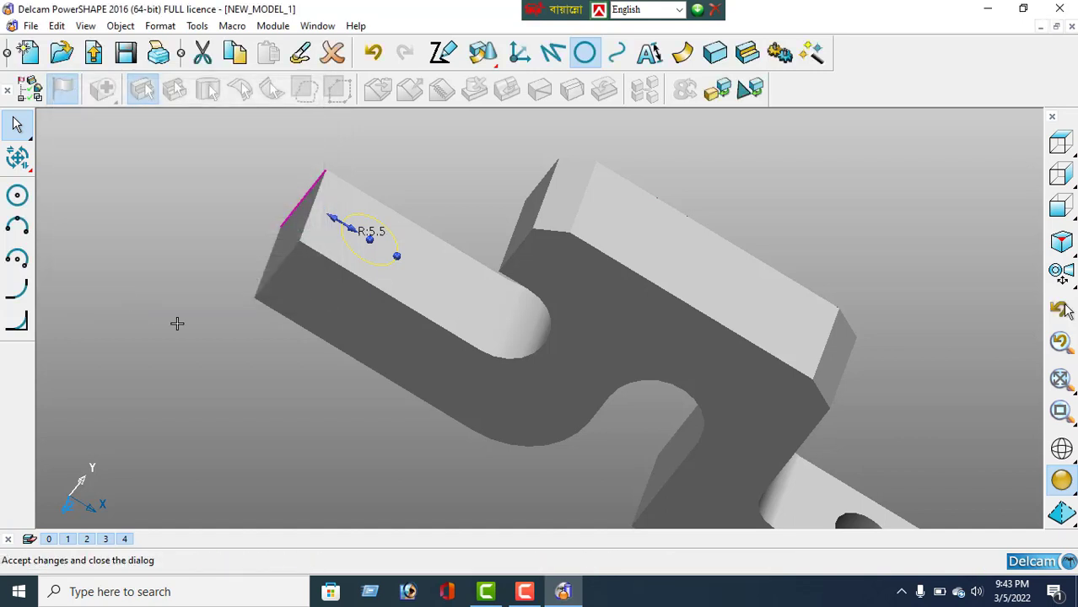
Cut the left arm's circle into the solid as a blind cut with a depth of 16
{"action": "left_click", "coordinate": [751, 59]}
{"action": "left_click", "coordinate": [16, 361]}
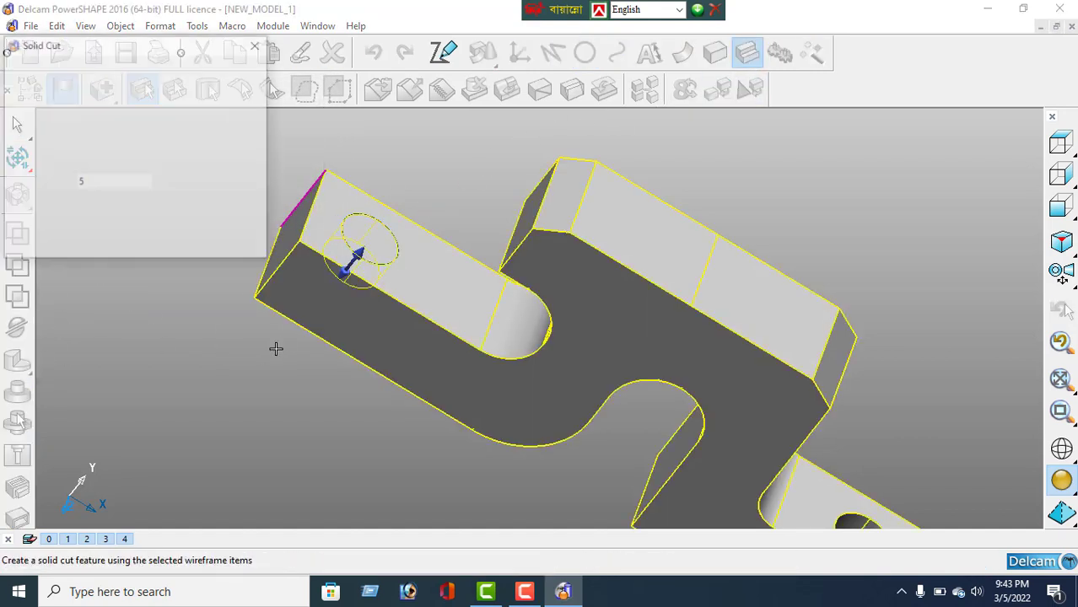
{"action": "double_click", "coordinate": [100, 115]}
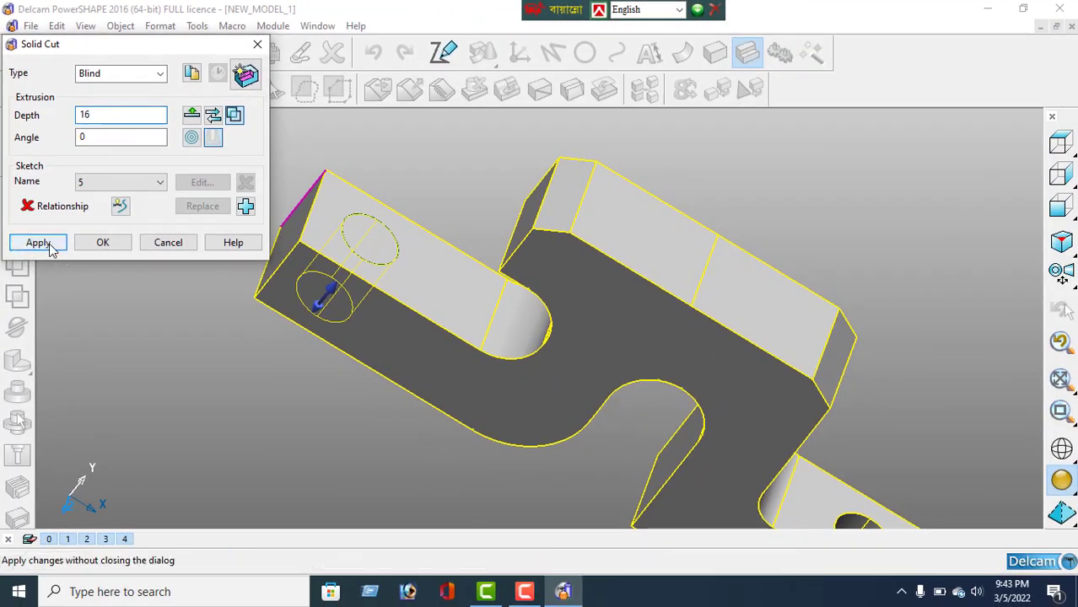
{"action": "left_click", "coordinate": [49, 246]}
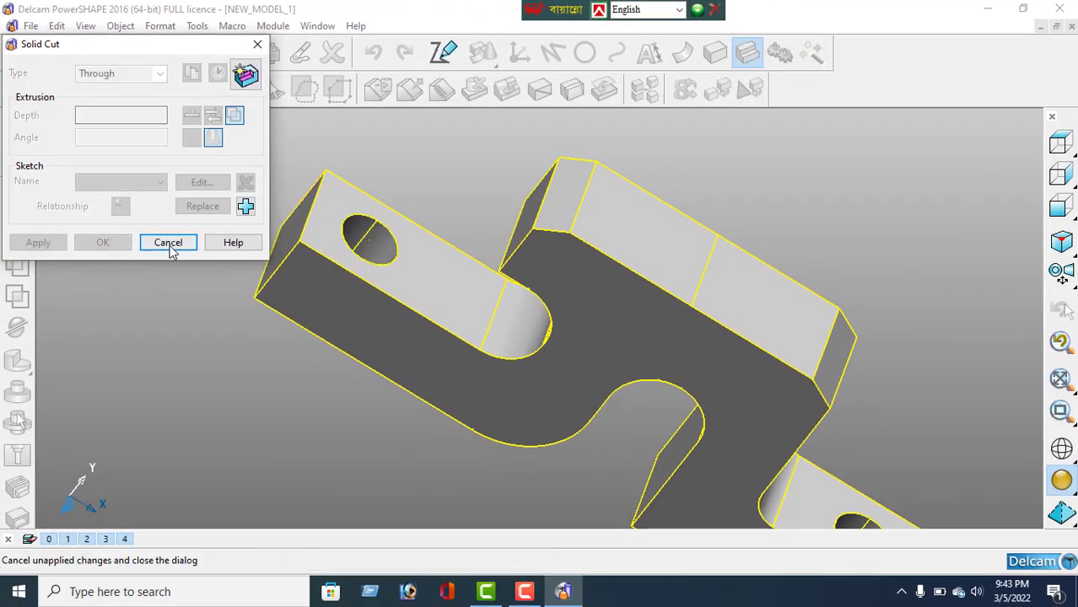
{"action": "left_click", "coordinate": [169, 243]}
Examine the block with its two arm holes from several angles and from above
{"action": "middle_click_drag", "start_coordinate": [491, 315], "coordinate": [779, 309]}
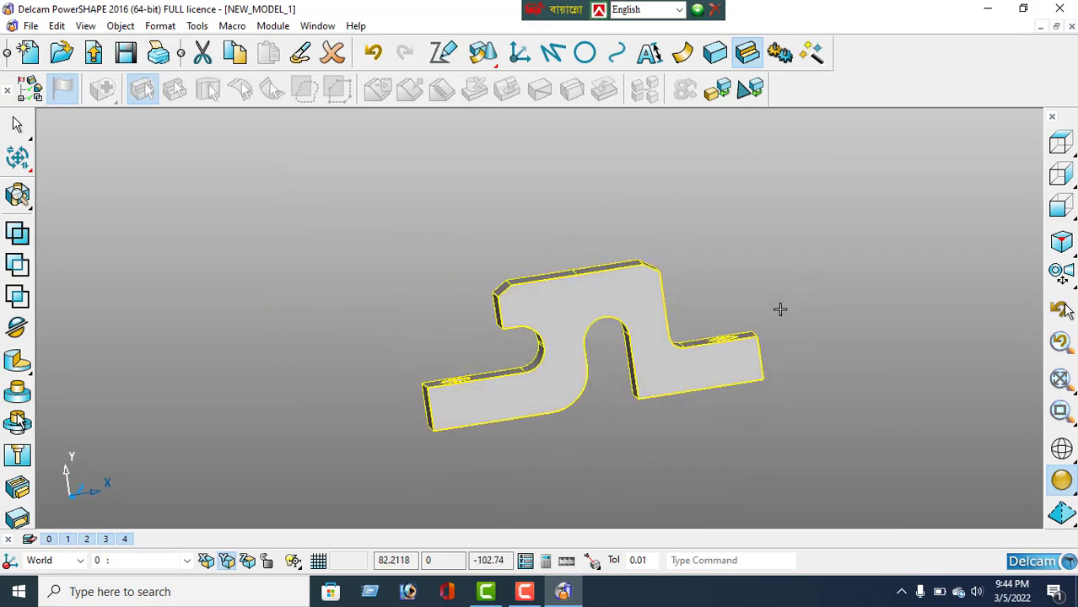
{"action": "left_click", "coordinate": [1061, 144]}
{"action": "scroll", "coordinate": [638, 321], "scroll_direction": "down", "scroll_amount": 5}
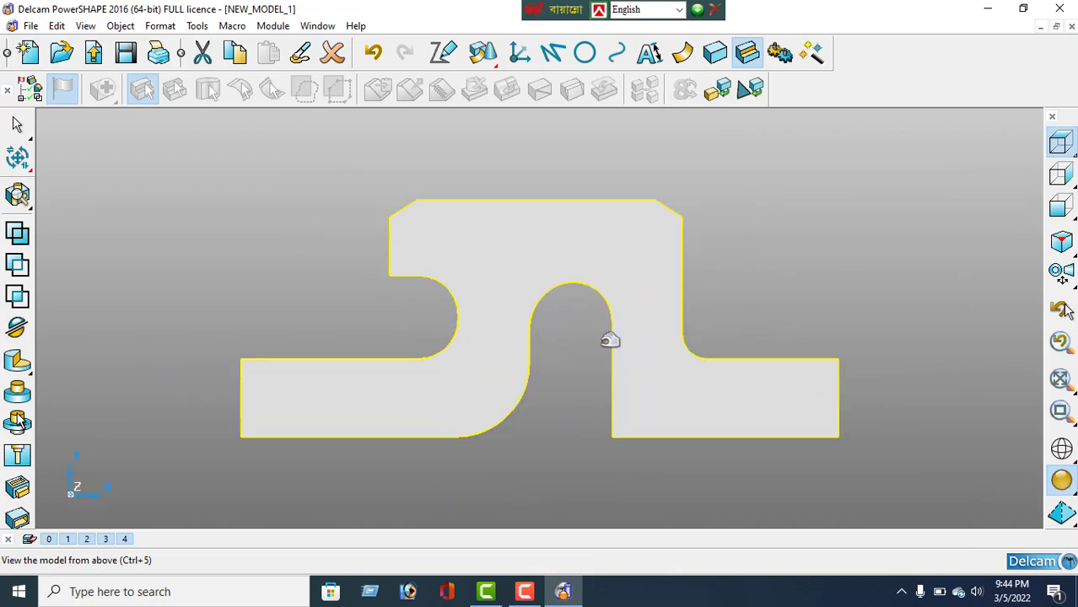
{"action": "scroll", "coordinate": [560, 339], "scroll_direction": "down", "scroll_amount": 2}
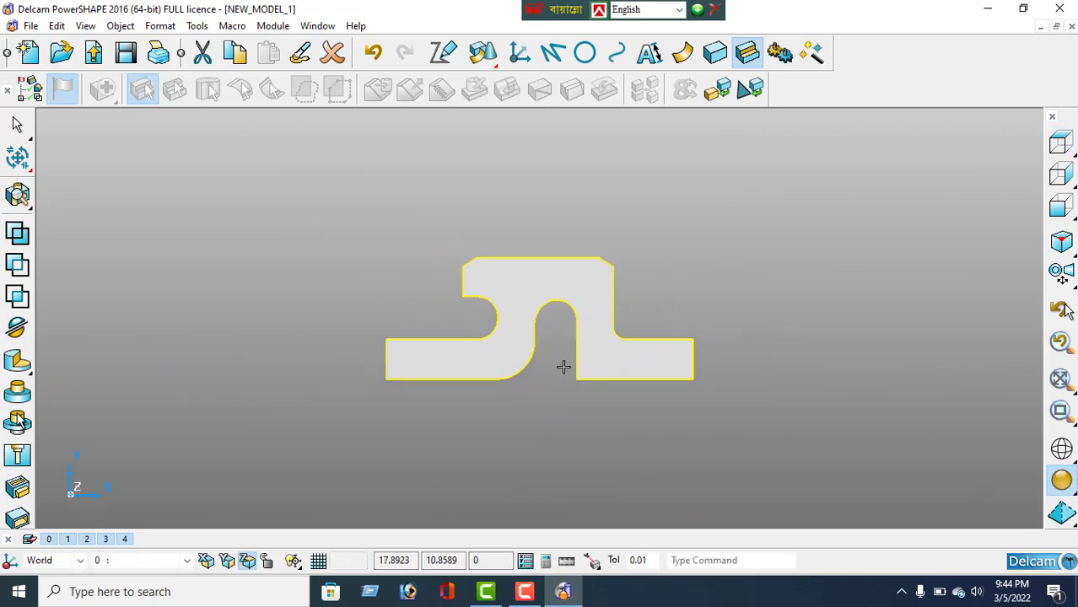
{"action": "mouse_move", "coordinate": [563, 367]}
{"action": "middle_mouse_down"}
{"action": "mouse_move", "coordinate": [584, 204]}
{"action": "mouse_move", "coordinate": [609, 147]}
{"action": "mouse_move", "coordinate": [546, 365]}
{"action": "mouse_move", "coordinate": [561, 417]}
{"action": "middle_mouse_up"}
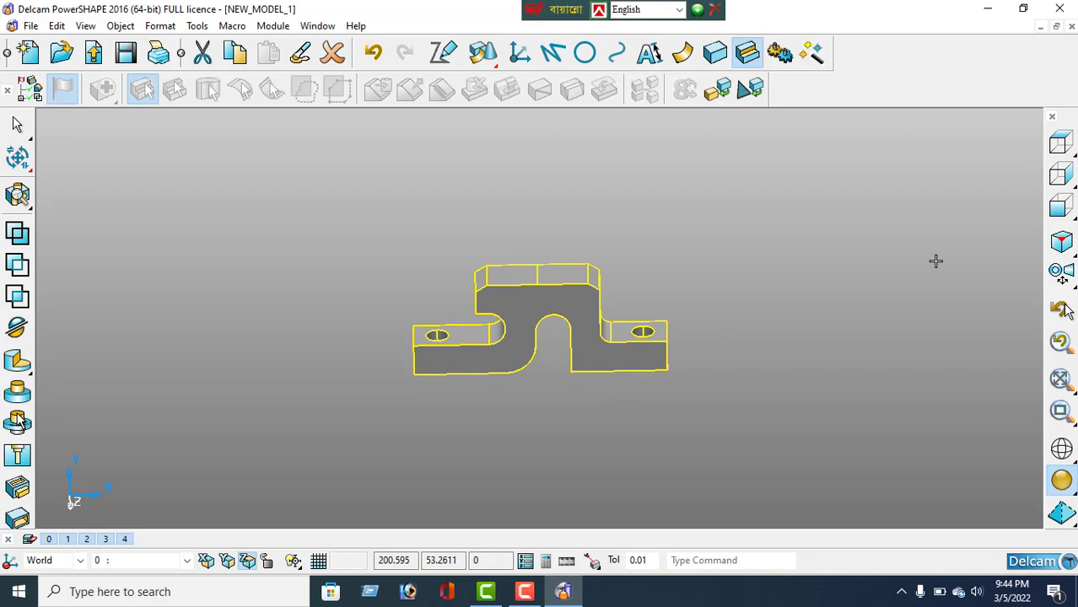
{"action": "left_click", "coordinate": [1061, 142]}
{"action": "scroll", "coordinate": [722, 358], "scroll_direction": "down", "scroll_amount": 12}
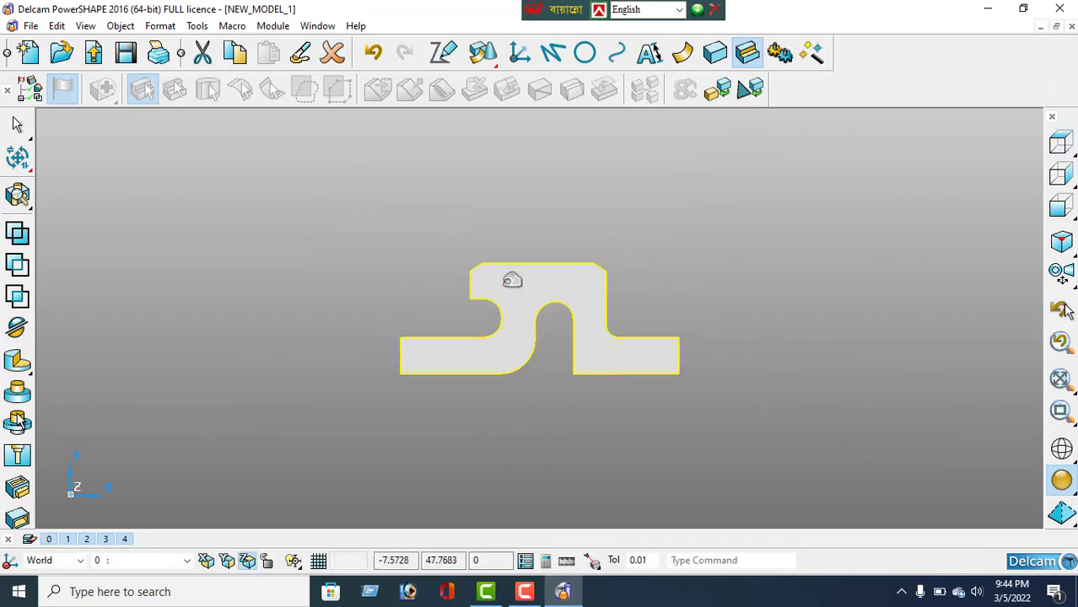
Start a rectangular pattern of the selected block and set the number of copies along X to 6
{"action": "left_click", "coordinate": [17, 195]}
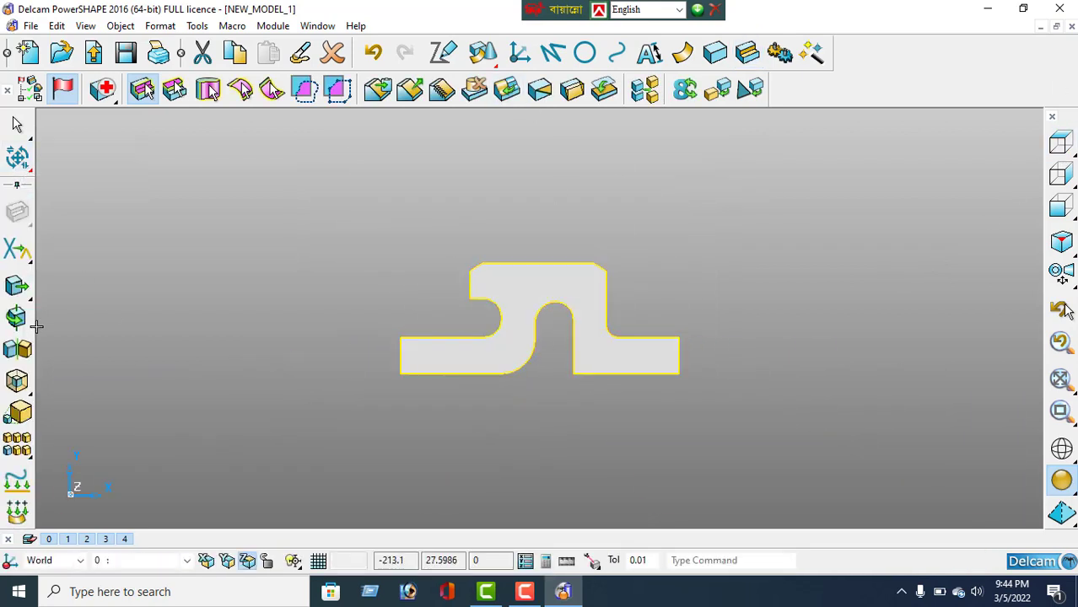
{"action": "left_click", "coordinate": [16, 445]}
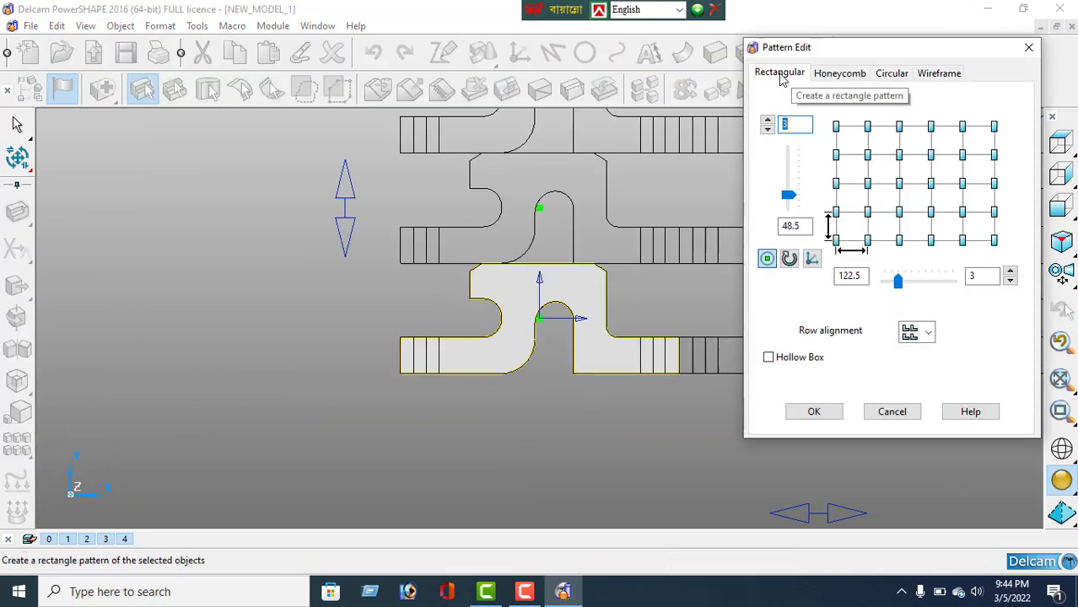
{"action": "left_click_drag", "start_coordinate": [913, 51], "coordinate": [330, 176]}
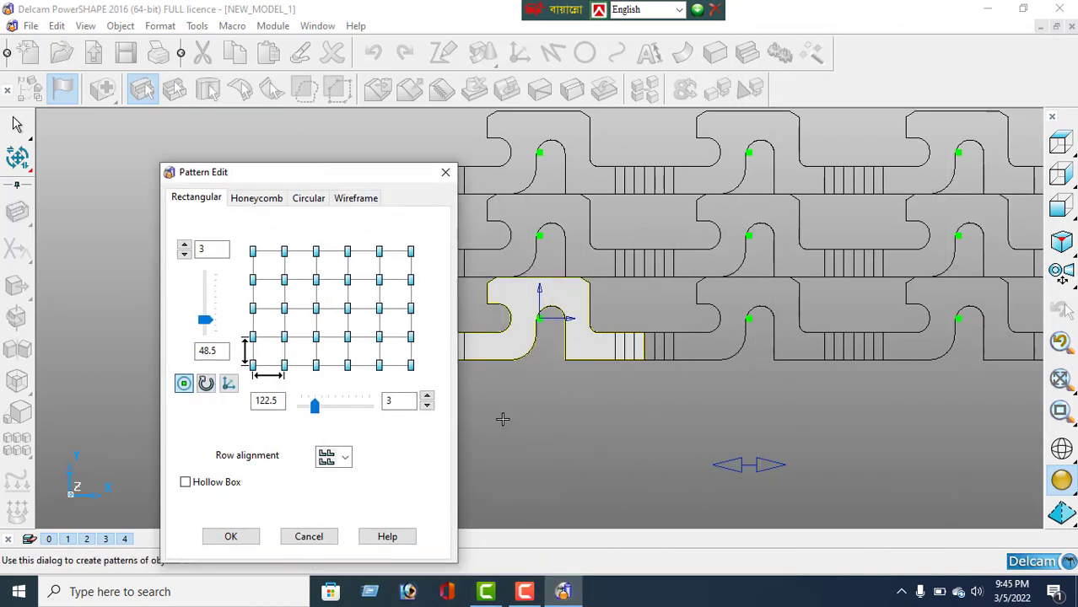
{"action": "middle_click_drag", "start_coordinate": [503, 419], "coordinate": [491, 387], "text": "shift"}
{"action": "middle_click_drag", "start_coordinate": [722, 255], "coordinate": [661, 291], "text": "shift"}
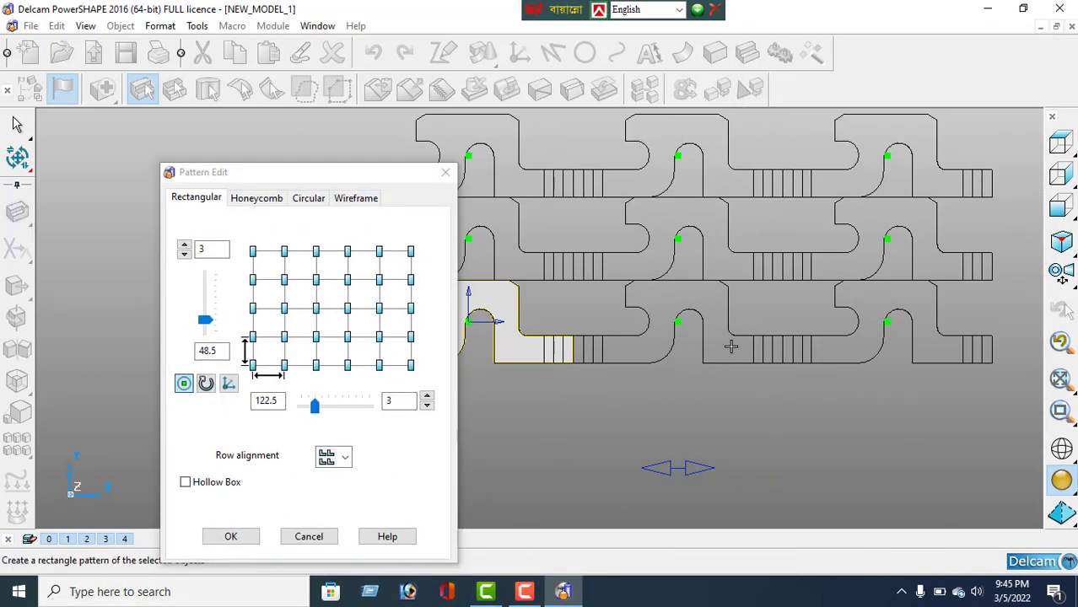
{"action": "scroll", "coordinate": [731, 347], "scroll_direction": "down", "scroll_amount": 2}
{"action": "middle_click_drag", "start_coordinate": [668, 370], "coordinate": [778, 369], "text": "shift"}
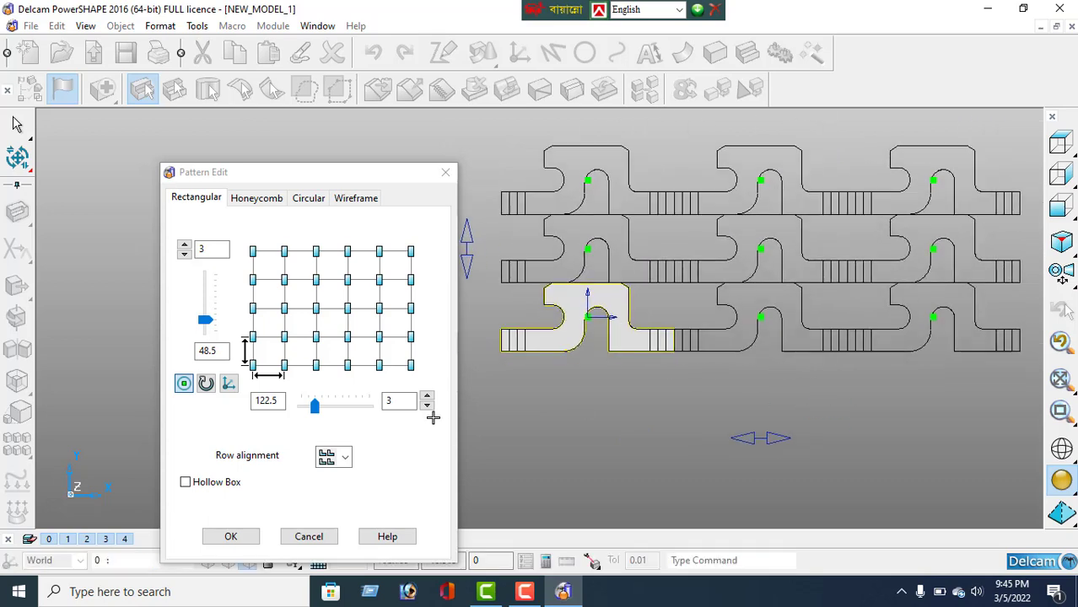
{"action": "left_click", "coordinate": [427, 397]}
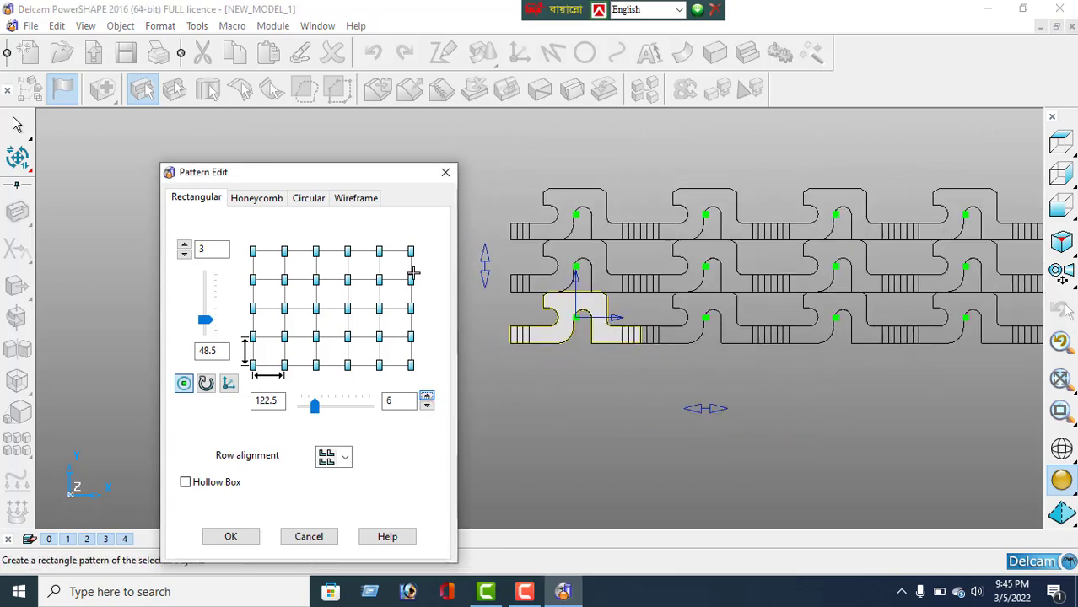
Examine the whole pattern preview for overlaps between the blocks, in isometric view and from above
{"action": "middle_click_drag", "start_coordinate": [413, 272], "coordinate": [267, 300], "text": "shift"}
{"action": "left_click_drag", "start_coordinate": [355, 172], "coordinate": [237, 141]}
{"action": "middle_click_drag", "start_coordinate": [753, 368], "coordinate": [582, 389], "text": "shift"}
{"action": "key", "text": "F6"}
{"action": "scroll", "coordinate": [667, 388], "scroll_direction": "down", "scroll_amount": 3}
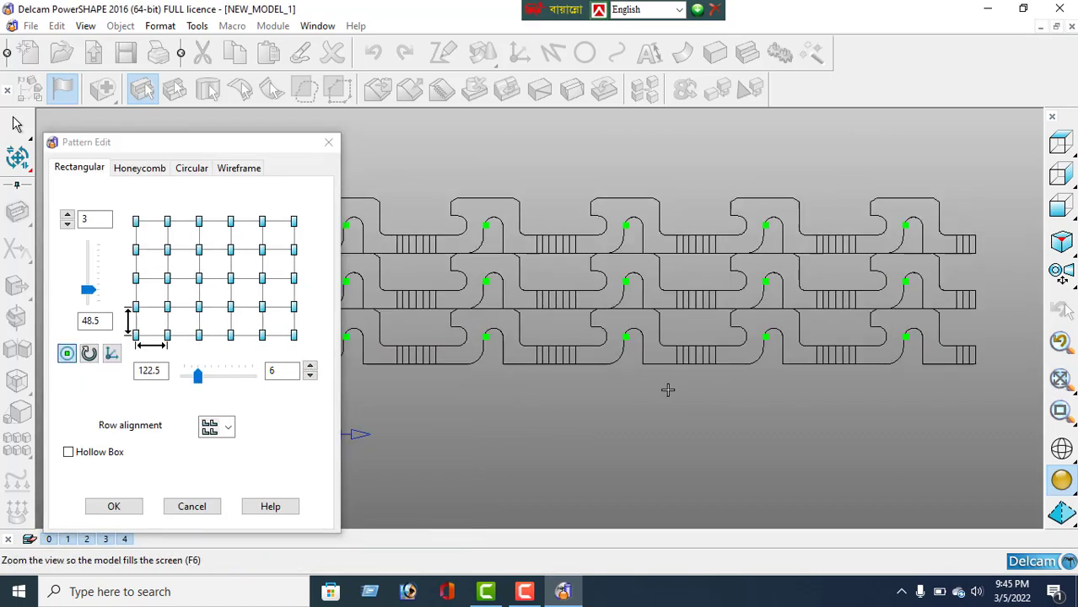
{"action": "middle_click_drag", "start_coordinate": [806, 366], "coordinate": [1003, 362]}
{"action": "left_click", "coordinate": [1061, 242]}
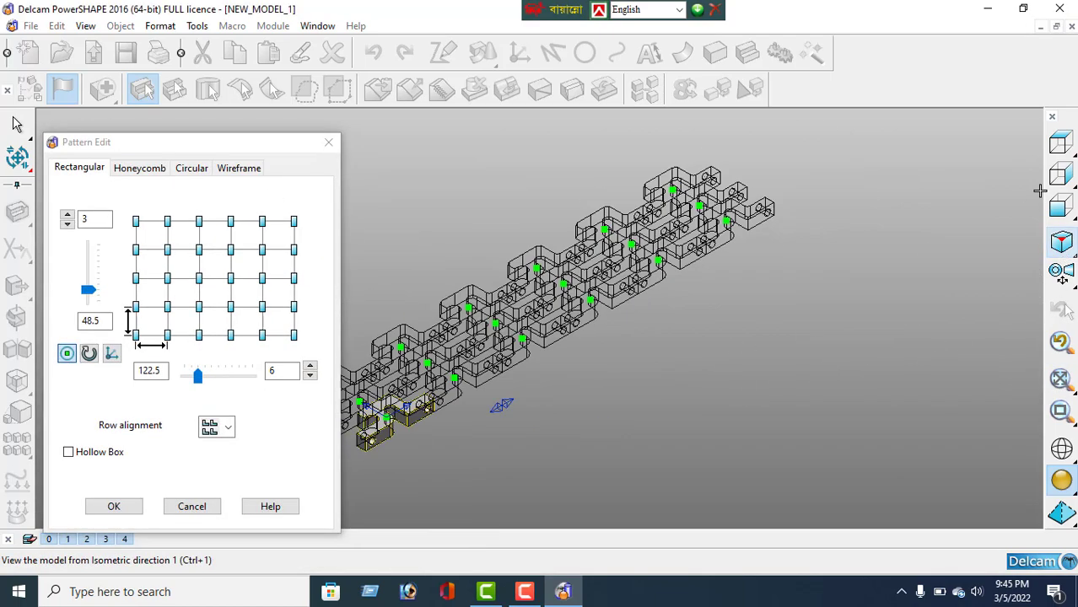
{"action": "left_click", "coordinate": [1061, 141]}
{"action": "middle_click_drag", "start_coordinate": [523, 227], "coordinate": [397, 255]}
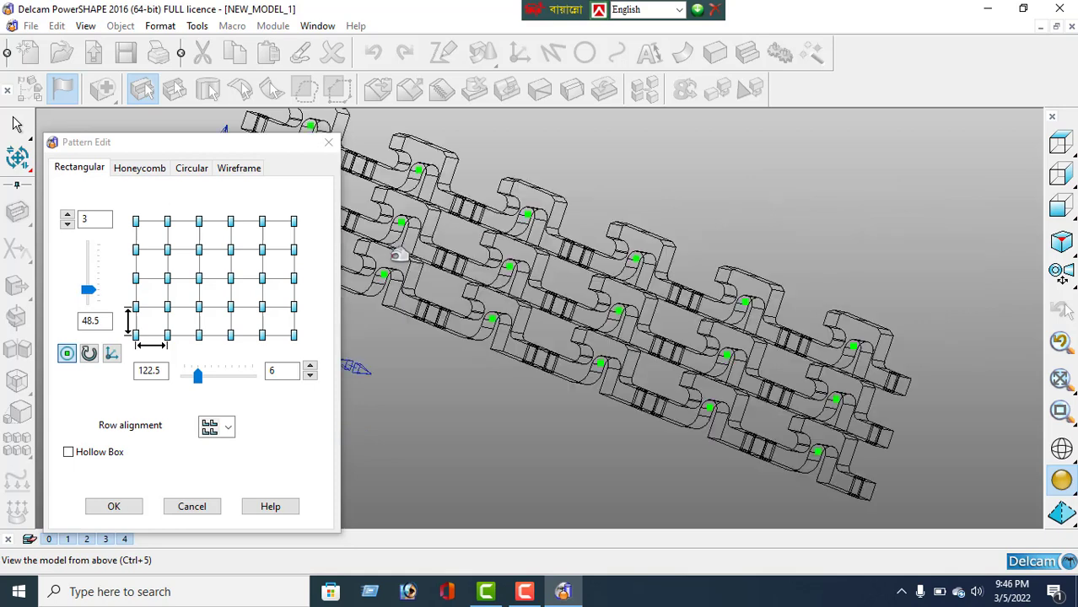
{"action": "left_click", "coordinate": [1061, 141]}
{"action": "scroll", "coordinate": [649, 387], "scroll_direction": "down", "scroll_amount": 3}
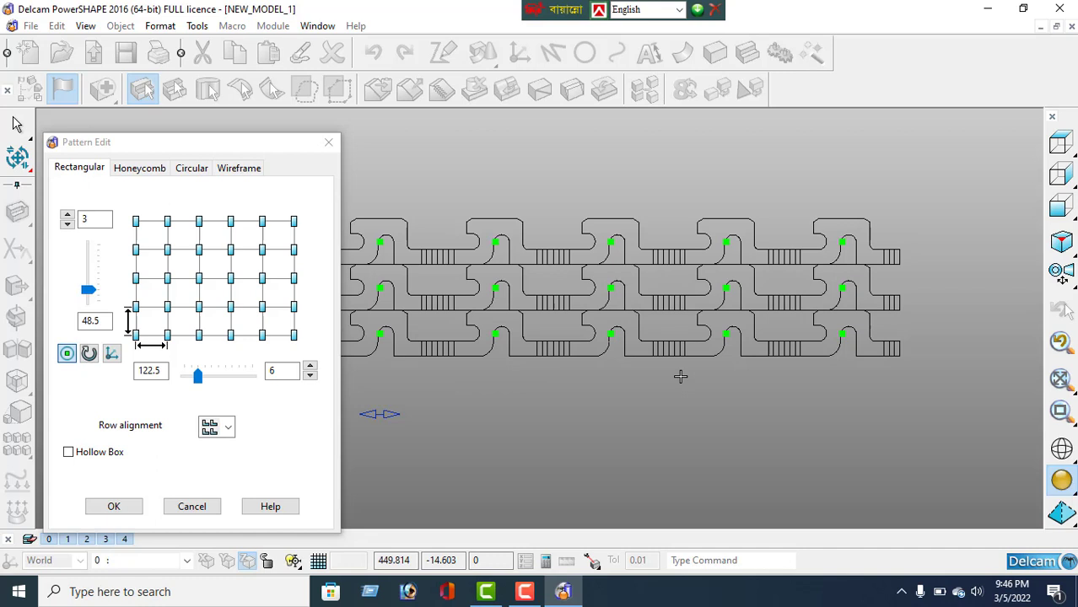
Set the pattern spacing to 58 along Y and 132 along X and create the copies
{"action": "left_click", "coordinate": [102, 321]}
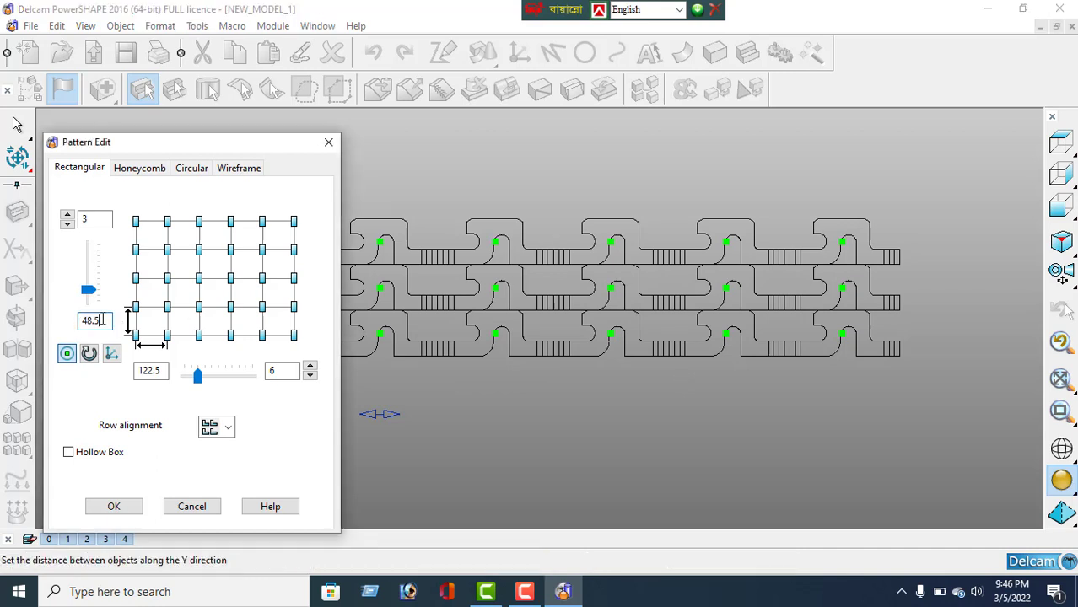
{"action": "type", "text": "58"}
{"action": "key", "text": "Tab"}
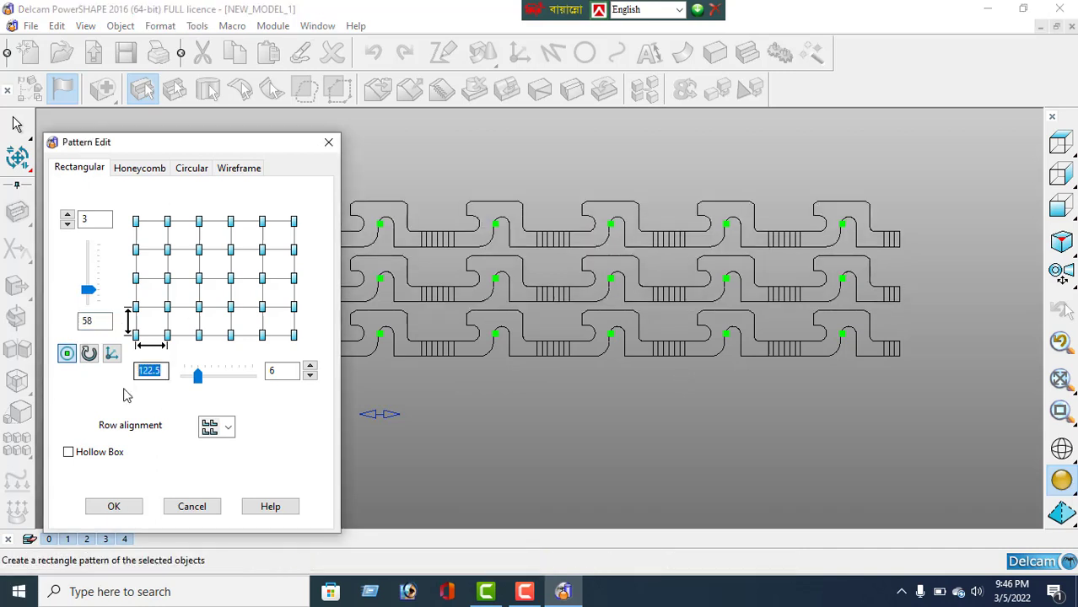
{"action": "type", "text": "132"}
{"action": "key", "text": "Tab"}
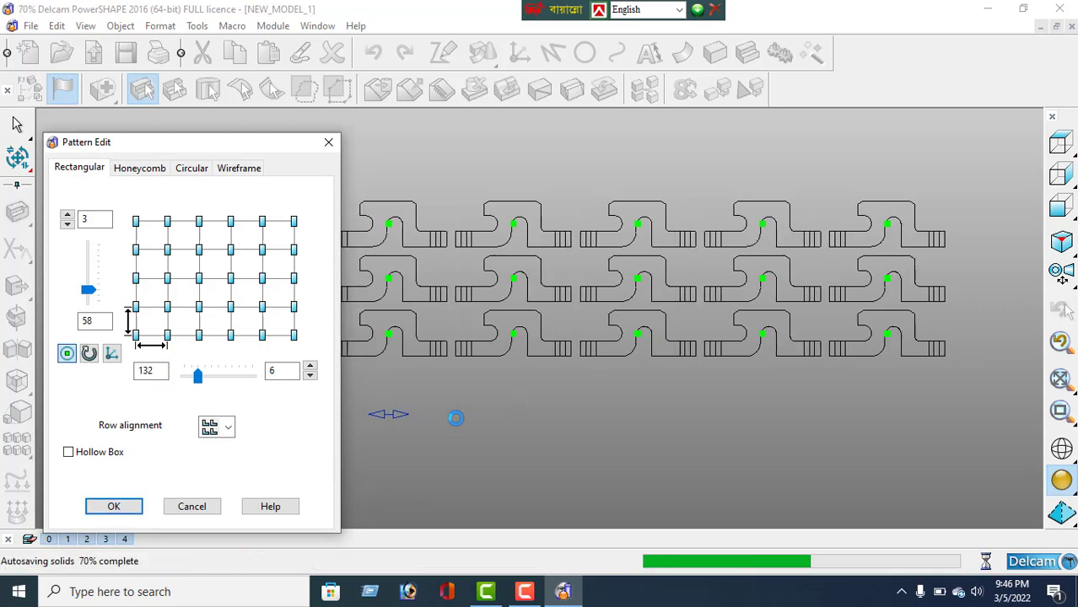
View the finished pattern from above, activate automatic dimensioning and dock its floating options bar
{"action": "middle_click_drag", "start_coordinate": [574, 400], "coordinate": [548, 426]}
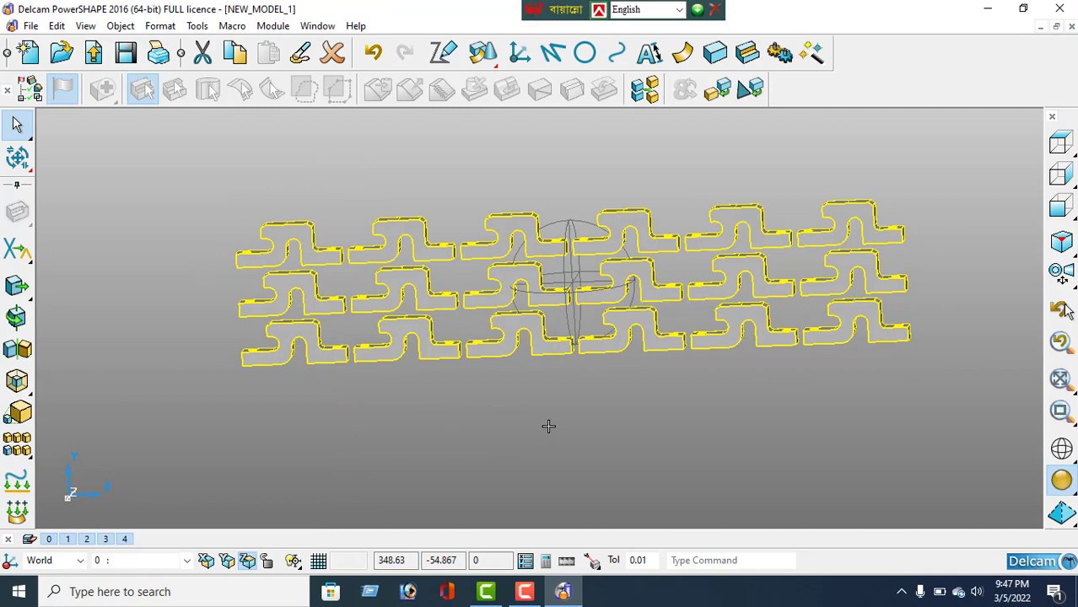
{"action": "scroll", "coordinate": [548, 426], "scroll_direction": "up", "scroll_amount": 3}
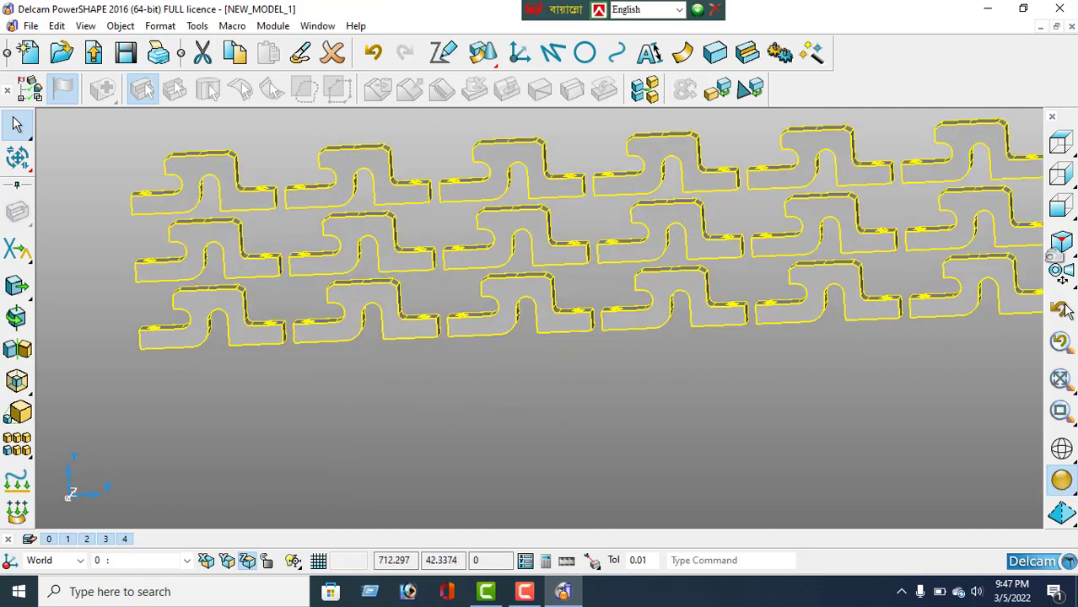
{"action": "left_click", "coordinate": [1061, 142]}
{"action": "scroll", "coordinate": [886, 294], "scroll_direction": "down", "scroll_amount": 2}
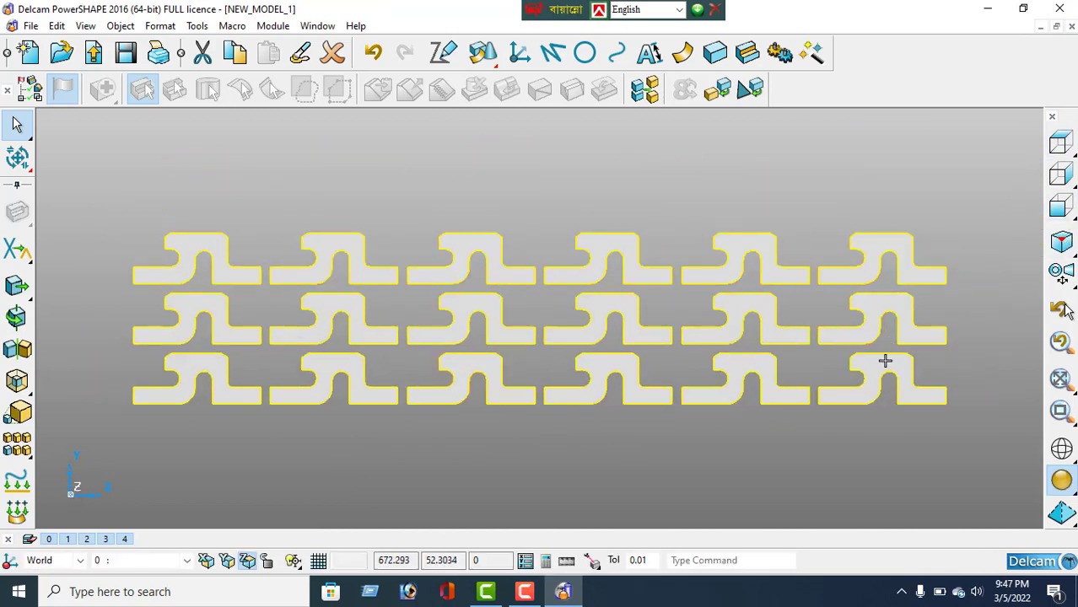
{"action": "scroll", "coordinate": [279, 330], "scroll_direction": "up", "scroll_amount": 4}
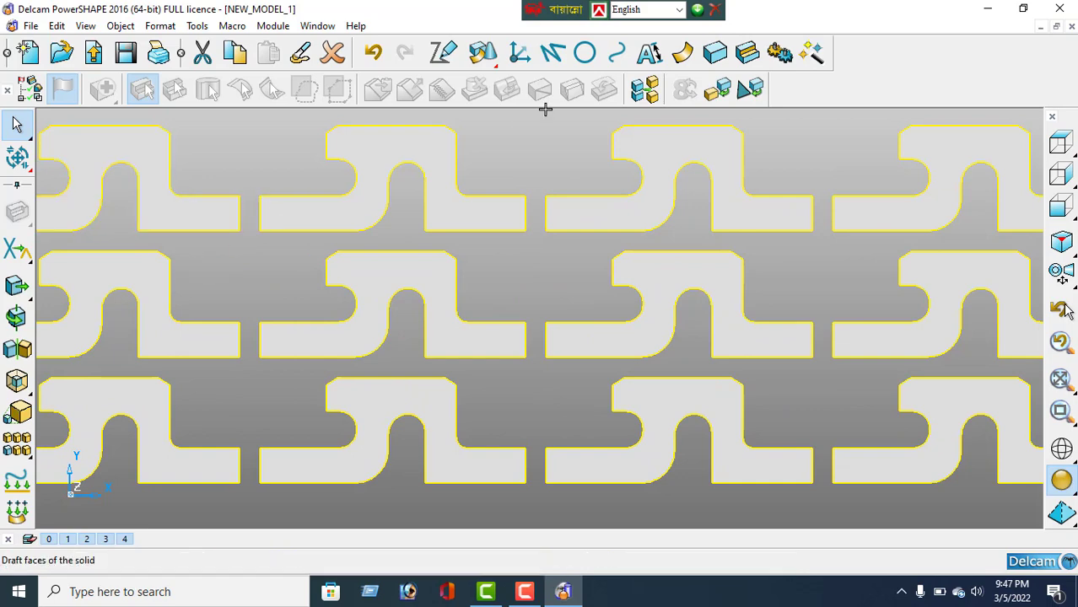
{"action": "left_click", "coordinate": [650, 52]}
{"action": "left_click", "coordinate": [348, 210]}
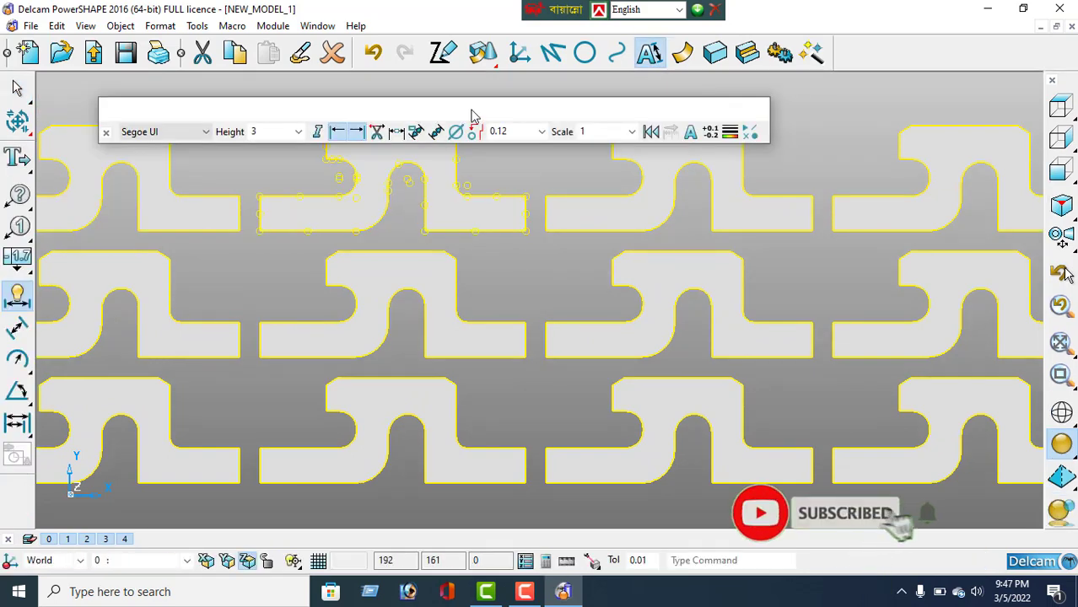
{"action": "left_click_drag", "start_coordinate": [425, 98], "coordinate": [397, 88]}
{"action": "scroll", "coordinate": [277, 88], "scroll_direction": "down", "scroll_amount": 2}
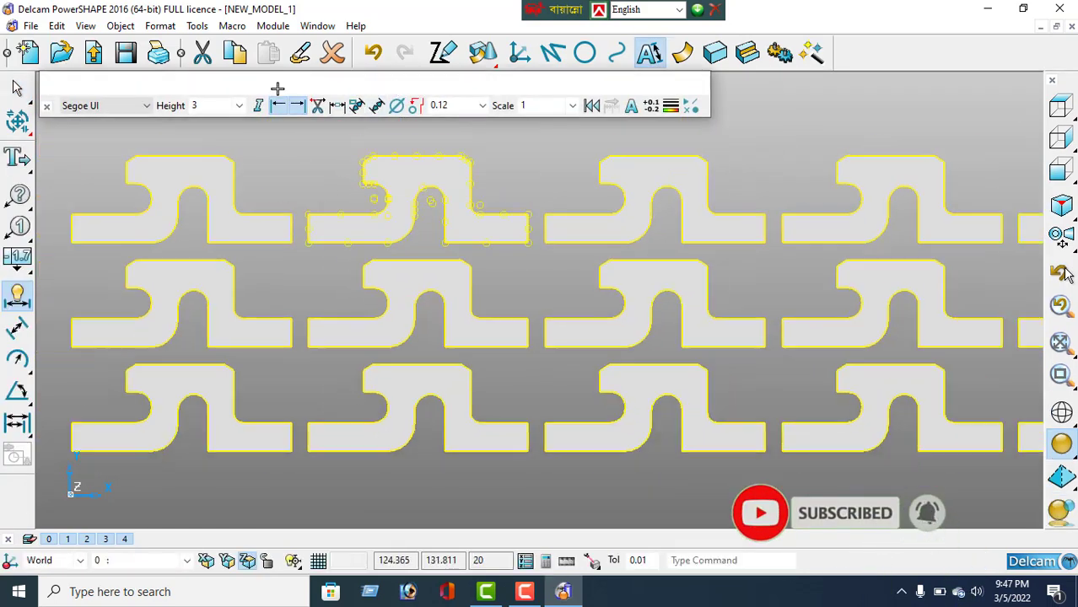
{"action": "left_click_drag", "start_coordinate": [245, 80], "coordinate": [272, 81]}
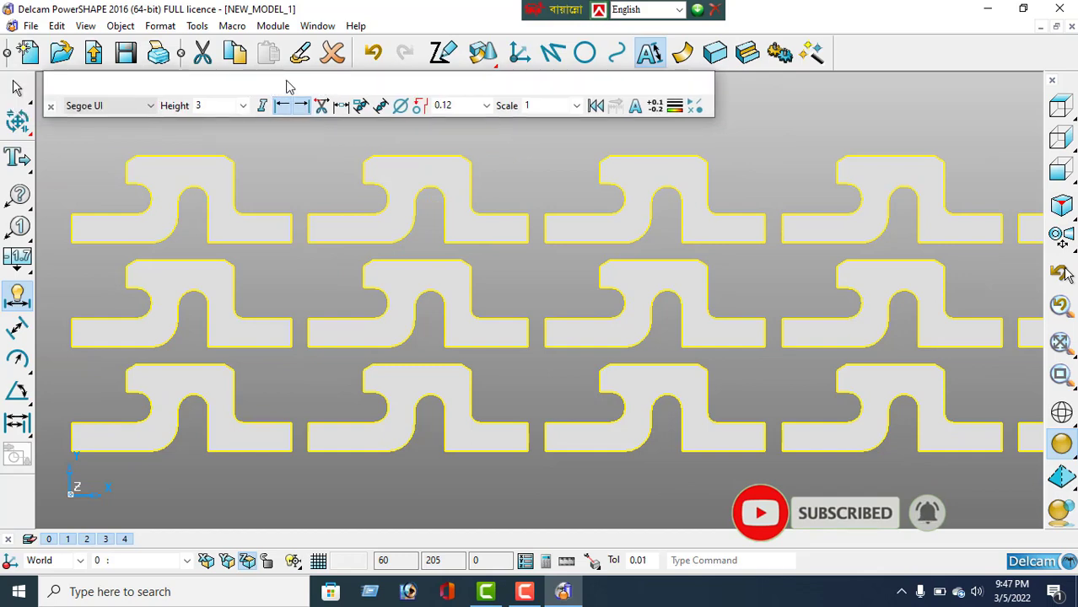
{"action": "double_click", "coordinate": [286, 86]}
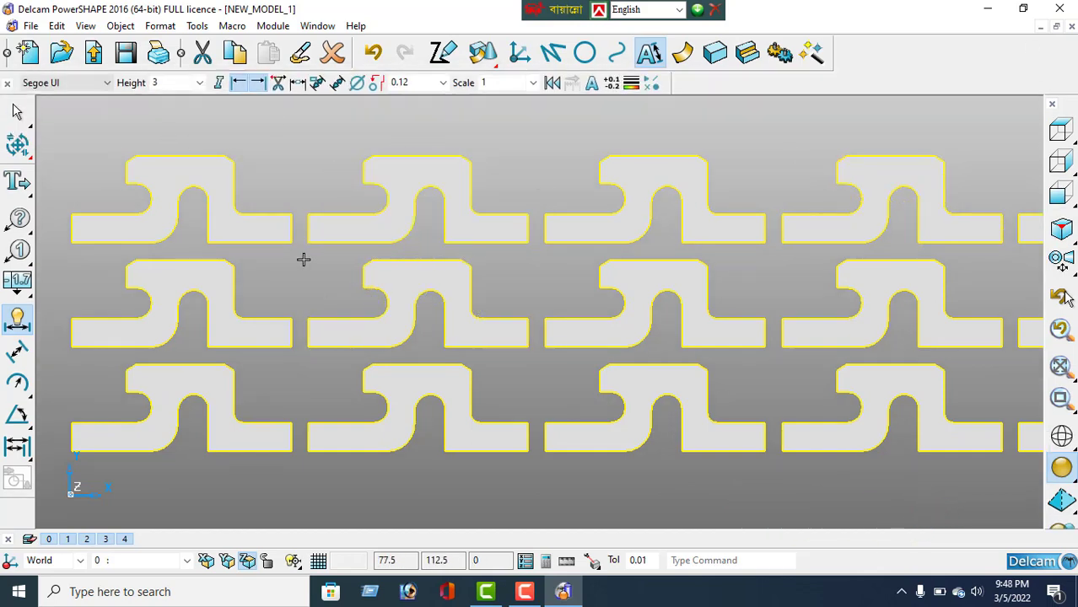
{"action": "scroll", "coordinate": [303, 259], "scroll_direction": "up", "scroll_amount": 3}
{"action": "left_click", "coordinate": [312, 155]}
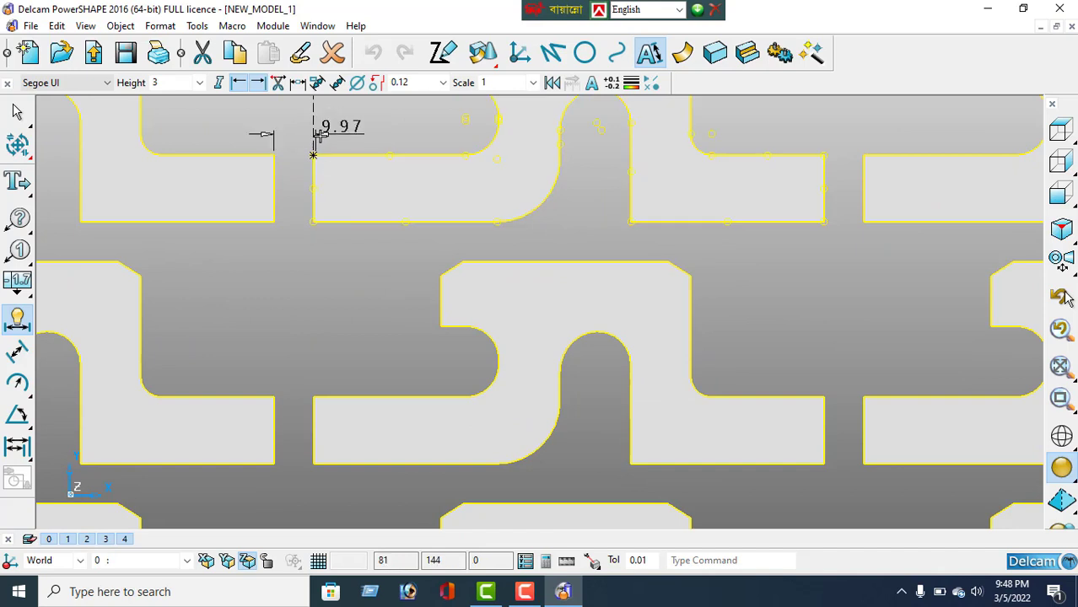
{"action": "key", "text": "Escape"}
{"action": "left_click", "coordinate": [633, 329]}
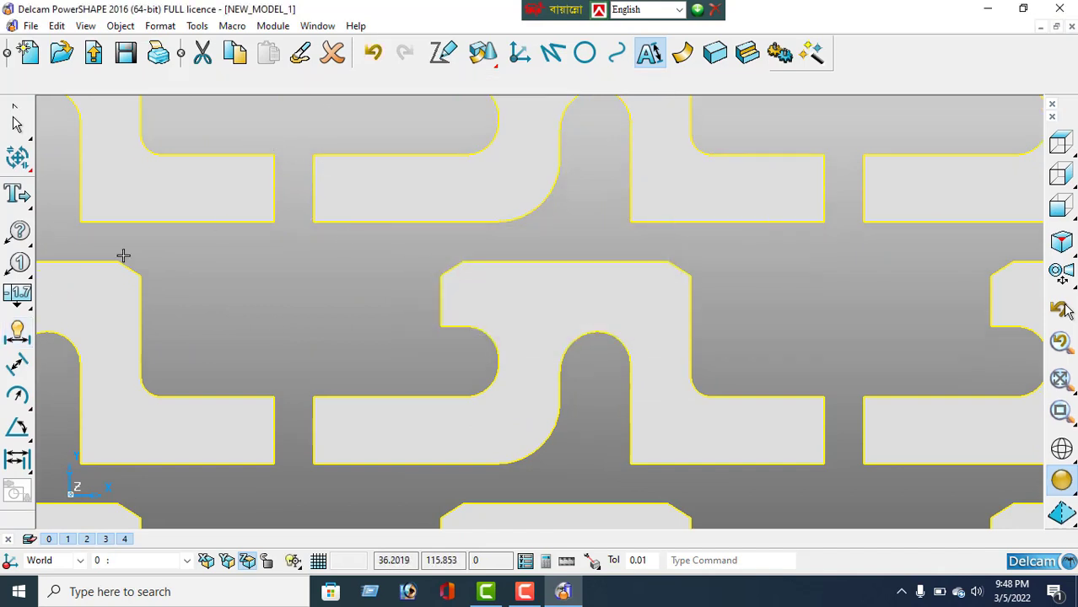
{"action": "left_click", "coordinate": [273, 154]}
{"action": "left_click", "coordinate": [309, 154]}
{"action": "scroll", "coordinate": [310, 156], "scroll_direction": "up", "scroll_amount": 3}
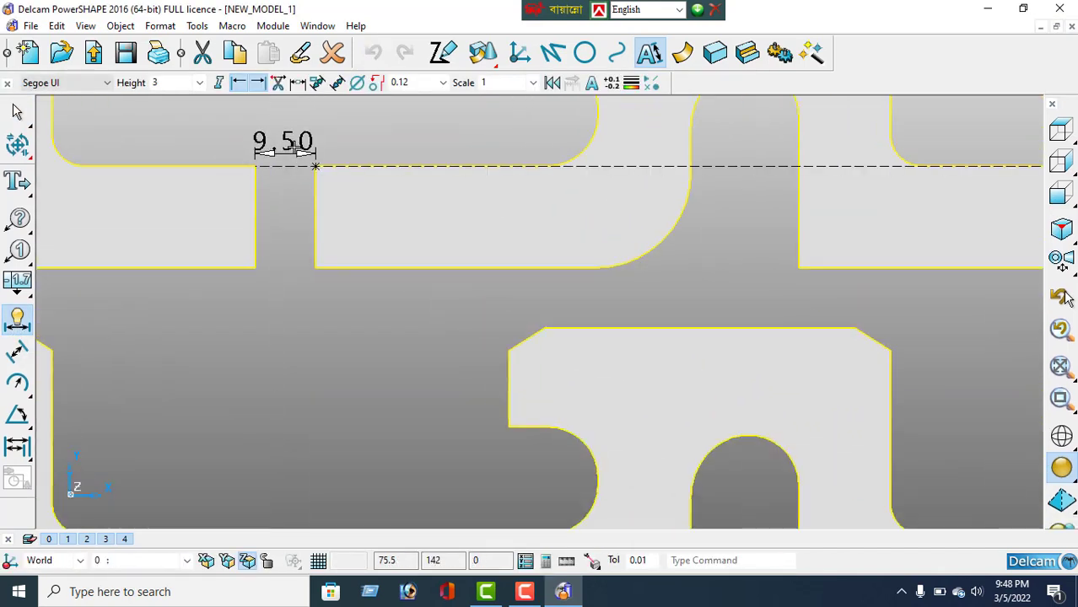
{"action": "key", "text": "Escape"}
Dimension the horizontal gap between the facing arm ends of the first two blocks in the top row
{"action": "left_click", "coordinate": [256, 166]}
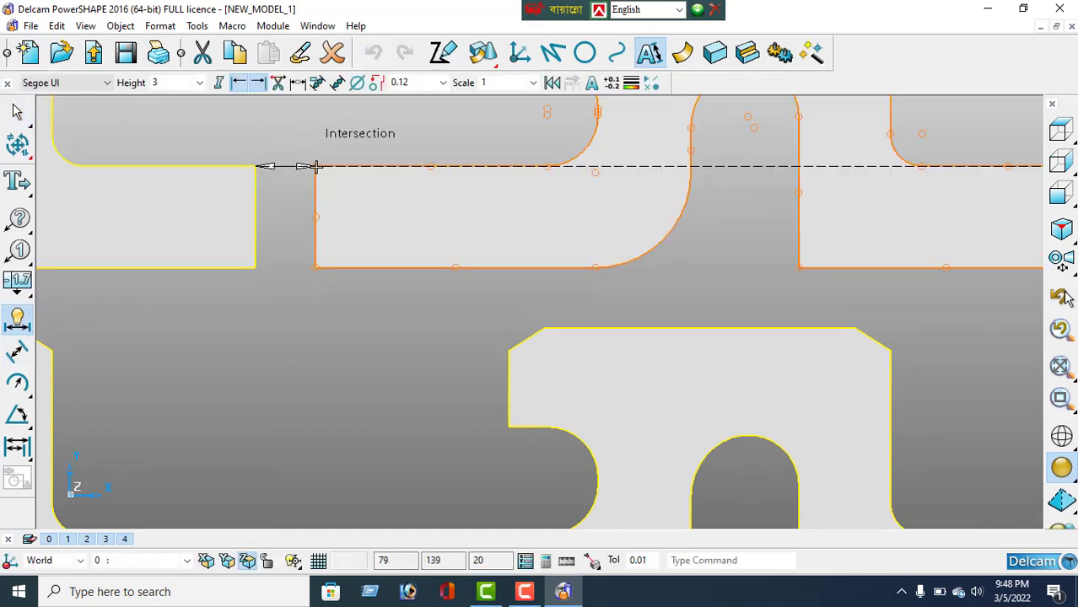
{"action": "left_click", "coordinate": [314, 166]}
{"action": "scroll", "coordinate": [147, 331], "scroll_direction": "down", "scroll_amount": 1}
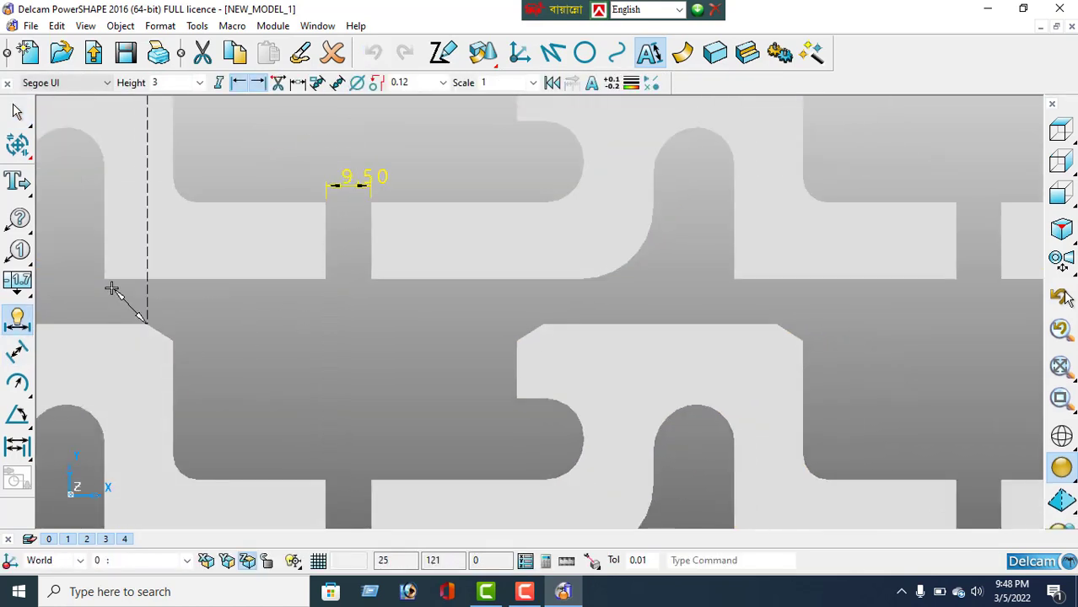
Try to dimension the vertical gap between the top two rows beneath the first block's right arm
{"action": "left_click", "coordinate": [244, 294]}
{"action": "middle_click_drag", "start_coordinate": [239, 296], "coordinate": [247, 320]}
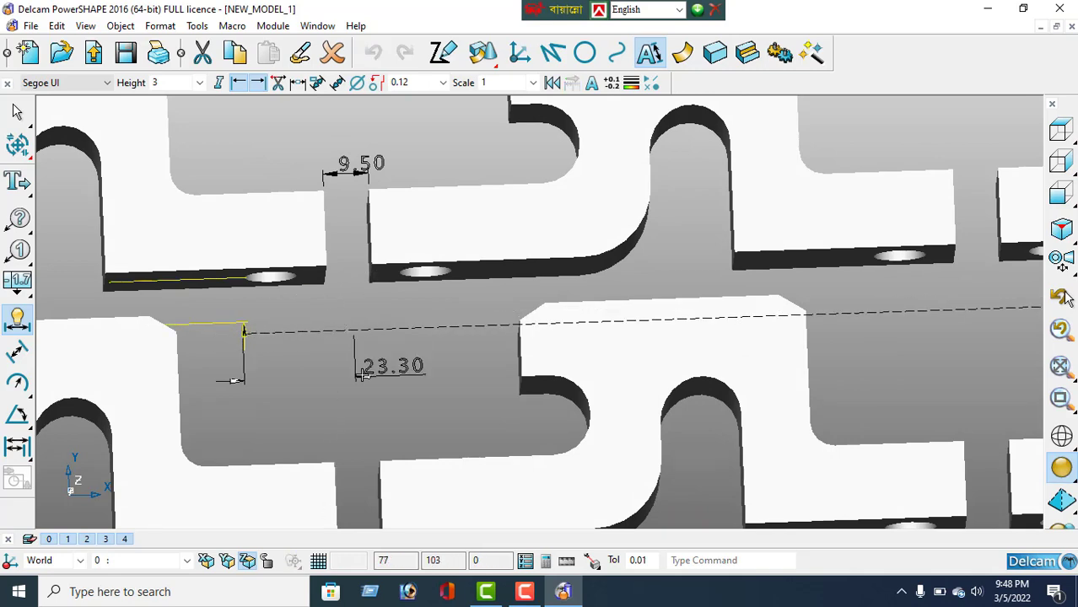
{"action": "key", "text": "Escape"}
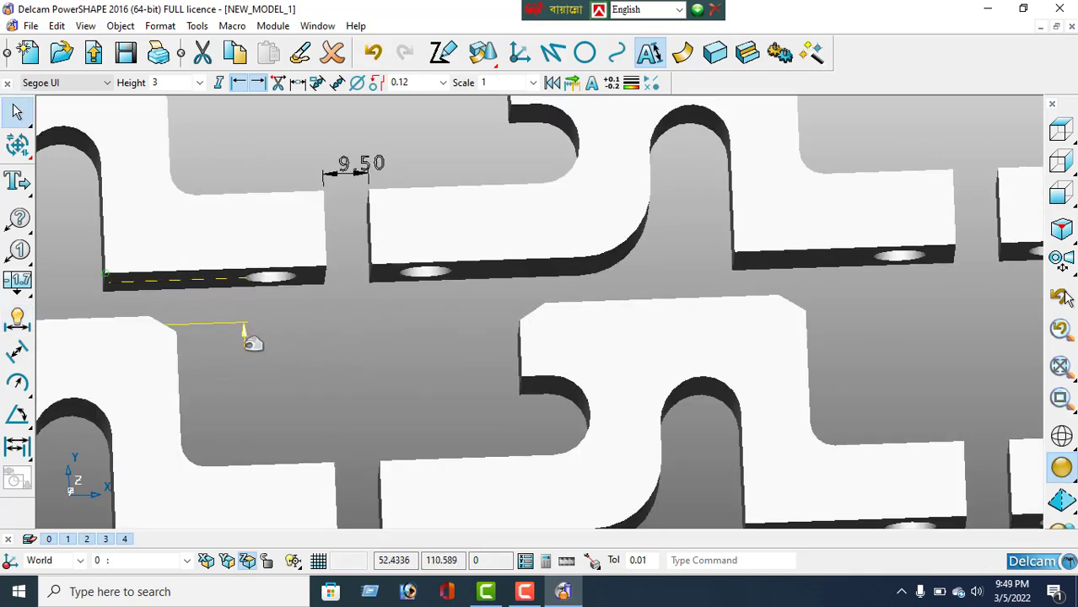
{"action": "middle_click_drag", "start_coordinate": [251, 342], "coordinate": [34, 303]}
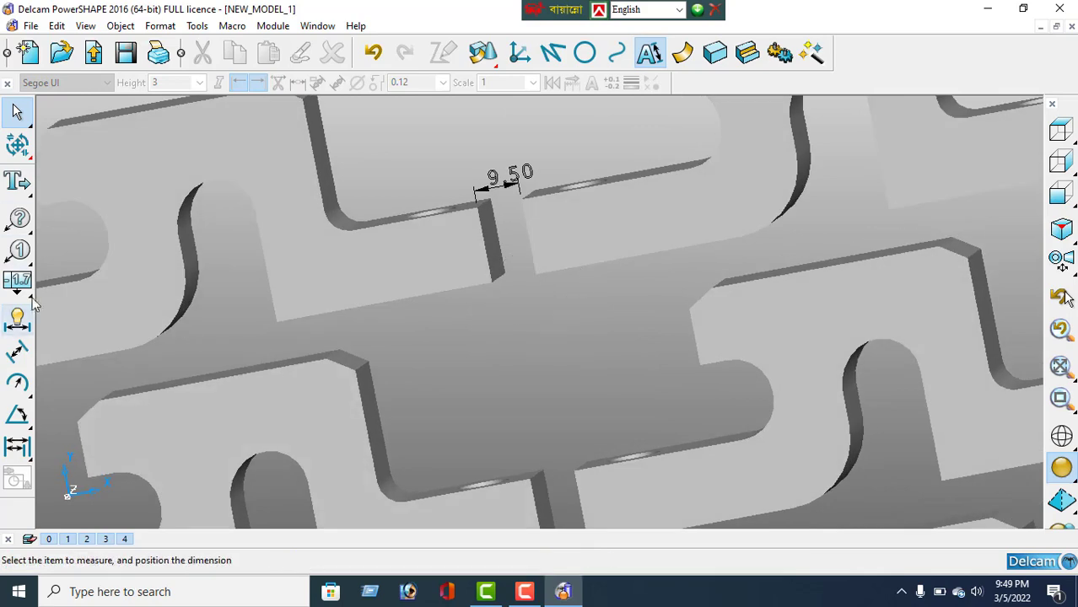
Dimension the vertical gap between the top and middle rows on both sides of the first column
{"action": "left_click", "coordinate": [20, 317]}
{"action": "middle_click_drag", "start_coordinate": [350, 294], "coordinate": [291, 312]}
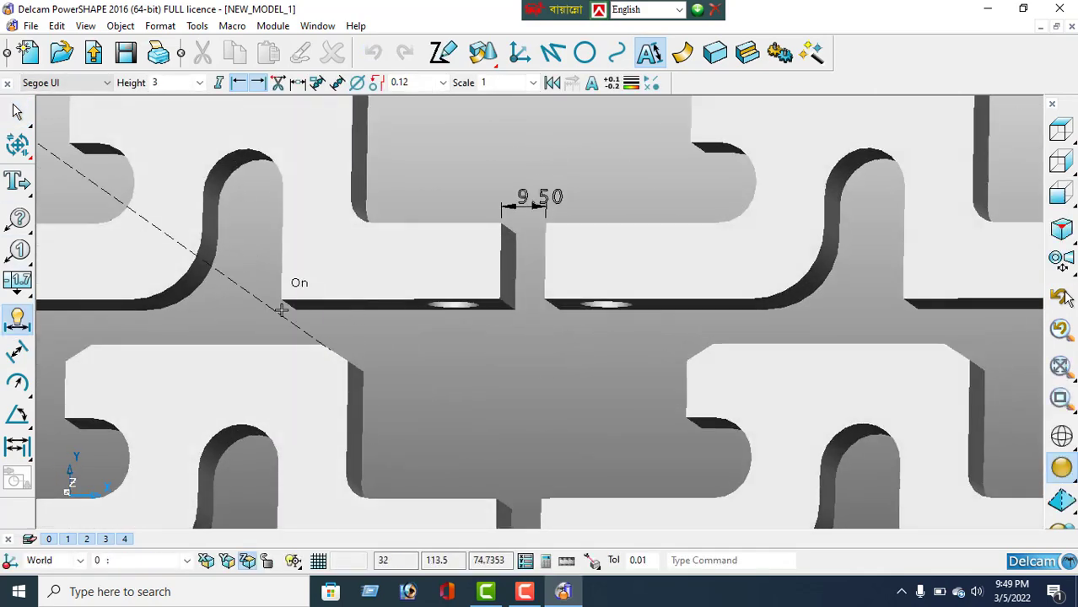
{"action": "left_click", "coordinate": [495, 168]}
{"action": "scroll", "coordinate": [475, 346], "scroll_direction": "down", "scroll_amount": 5}
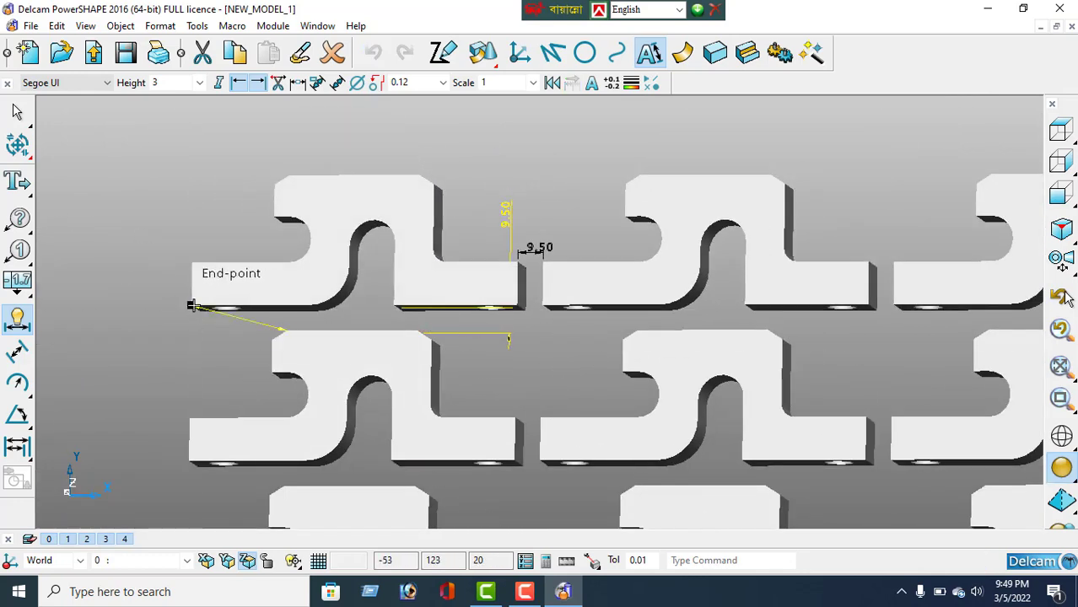
{"action": "left_click", "coordinate": [133, 312]}
{"action": "key", "text": "Escape"}
{"action": "scroll", "coordinate": [418, 409], "scroll_direction": "down", "scroll_amount": 3}
{"action": "key", "text": "ctrl+5"}
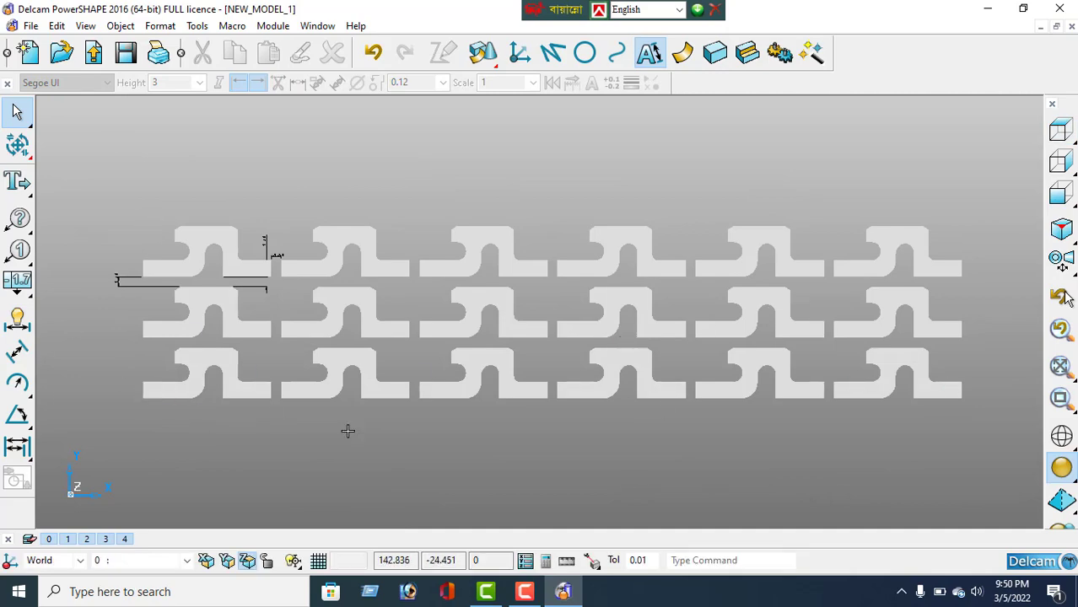
{"action": "left_click", "coordinate": [17, 319]}
{"action": "key", "text": "super"}
{"action": "left_click", "coordinate": [607, 481]}
{"action": "key", "text": "Escape"}
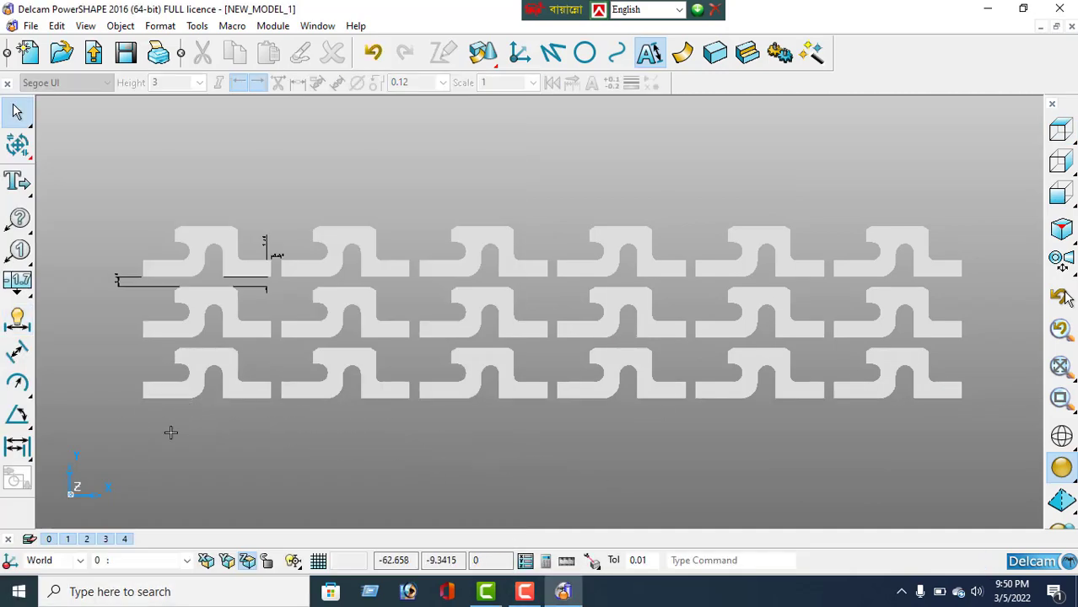
Dimension the overall length of the bottom row from its first to its last corner, placing the dimension below the pattern
{"action": "left_click", "coordinate": [17, 319]}
{"action": "left_click", "coordinate": [142, 398]}
{"action": "left_click", "coordinate": [961, 399]}
{"action": "left_click", "coordinate": [758, 481]}
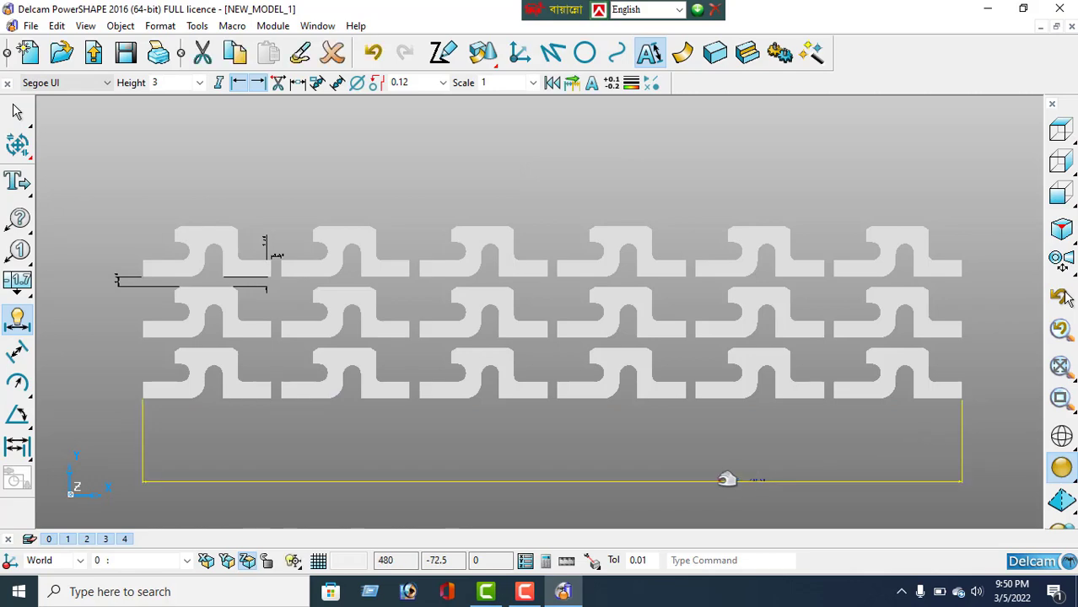
{"action": "scroll", "coordinate": [843, 473], "scroll_direction": "up", "scroll_amount": 3}
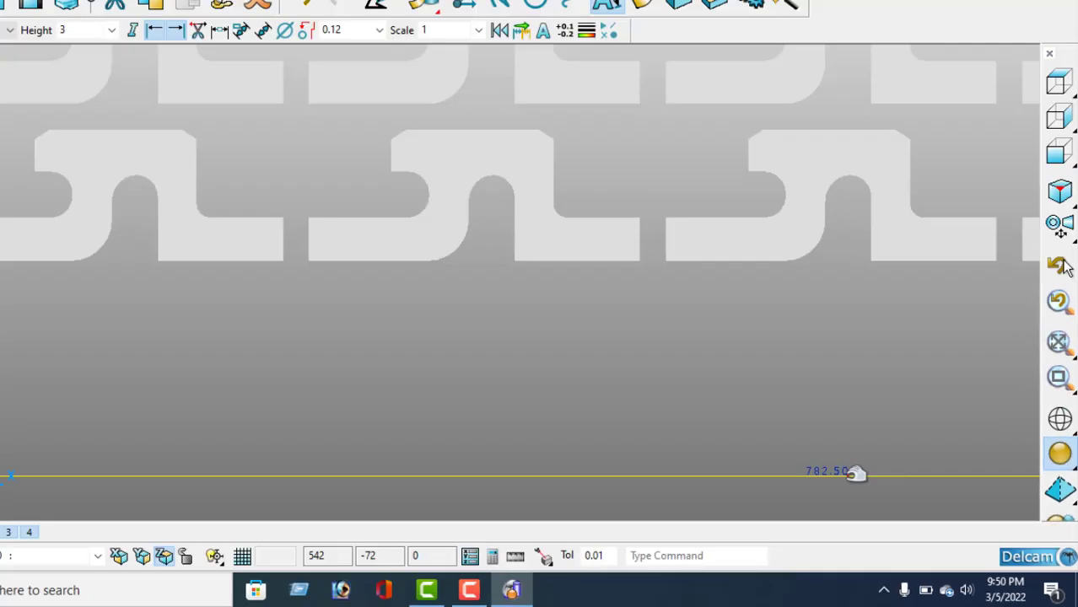
Dimension the overall height of the block pattern, placing the dimension outside the first column
{"action": "scroll", "coordinate": [720, 452], "scroll_direction": "down", "scroll_amount": 3}
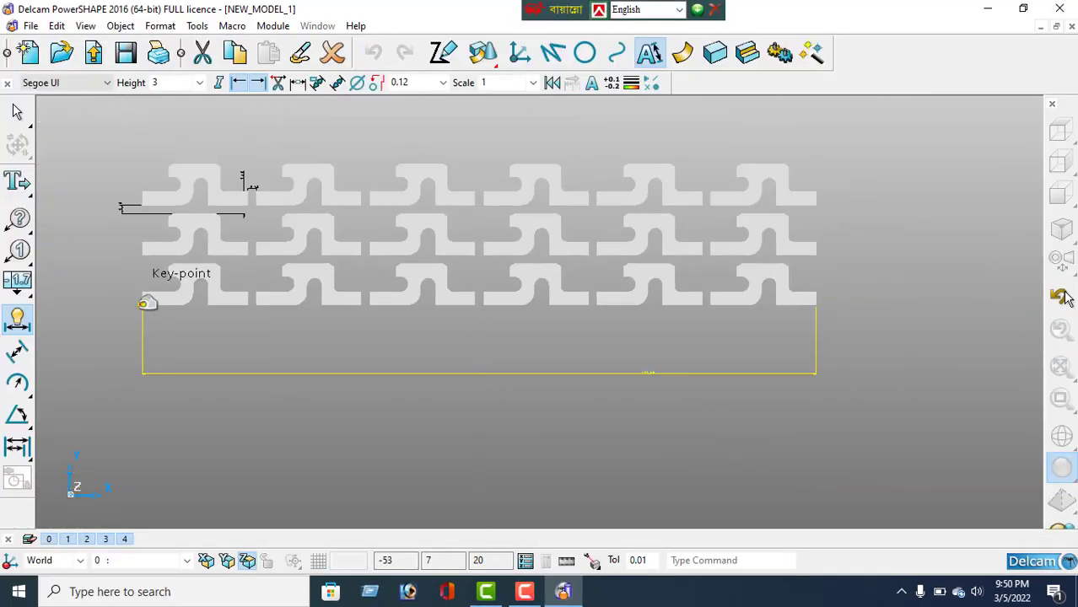
{"action": "left_click", "coordinate": [143, 304]}
{"action": "left_click", "coordinate": [69, 210]}
{"action": "scroll", "coordinate": [83, 237], "scroll_direction": "up", "scroll_amount": 5}
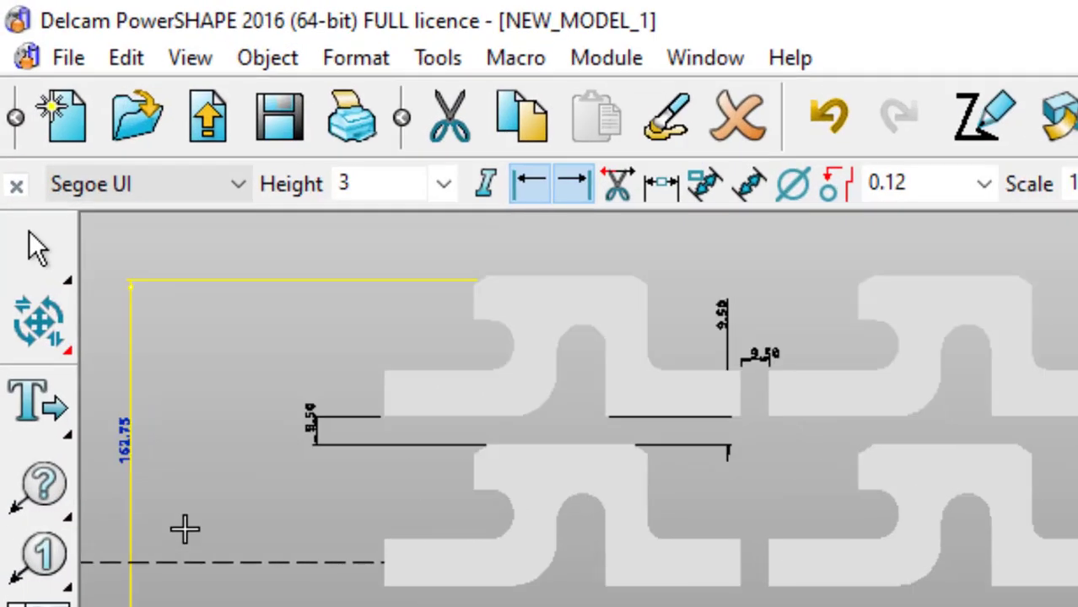
{"action": "middle_click_drag", "start_coordinate": [84, 253], "coordinate": [218, 307], "text": "shift"}
{"action": "scroll", "coordinate": [365, 325], "scroll_direction": "down", "scroll_amount": 1}
{"action": "left_click", "coordinate": [1061, 129]}
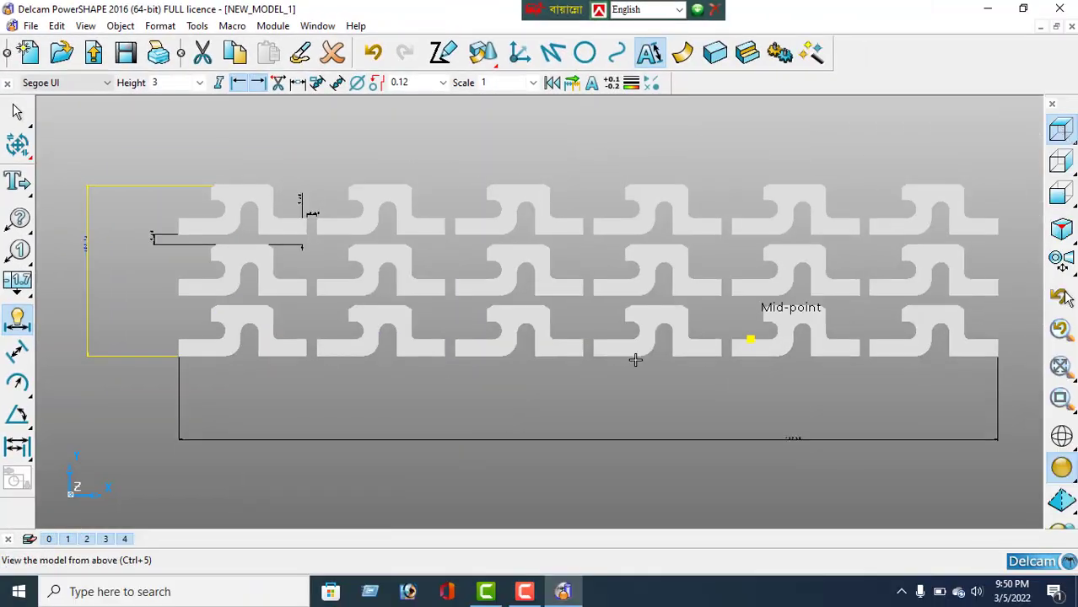
Draw a horizontal line about 816 mm long just below the bottom row, extending past both ends of the pattern
{"action": "left_click", "coordinate": [964, 90]}
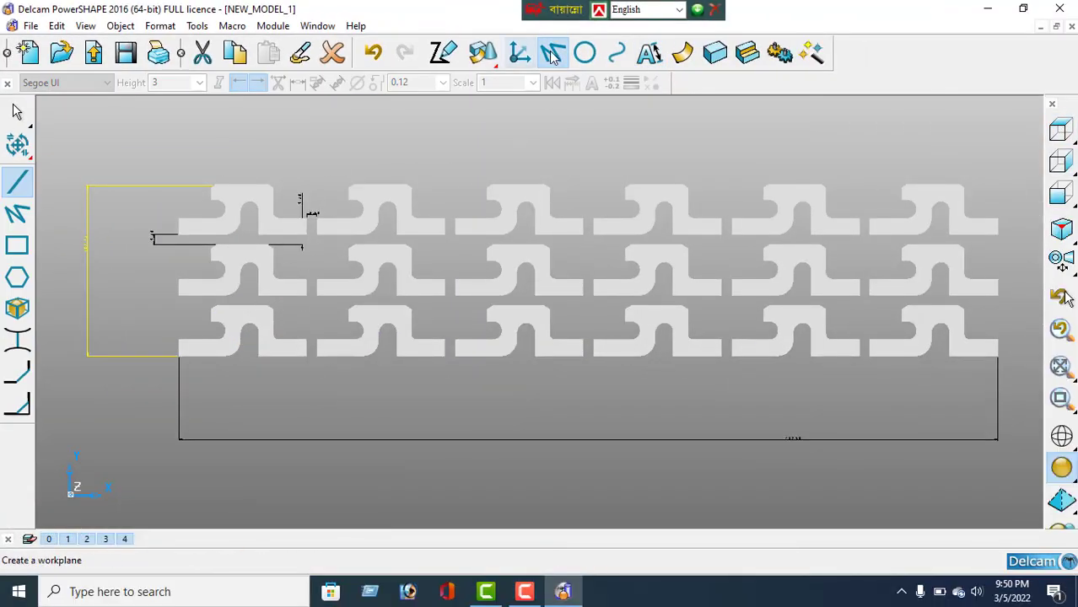
{"action": "left_click", "coordinate": [164, 364]}
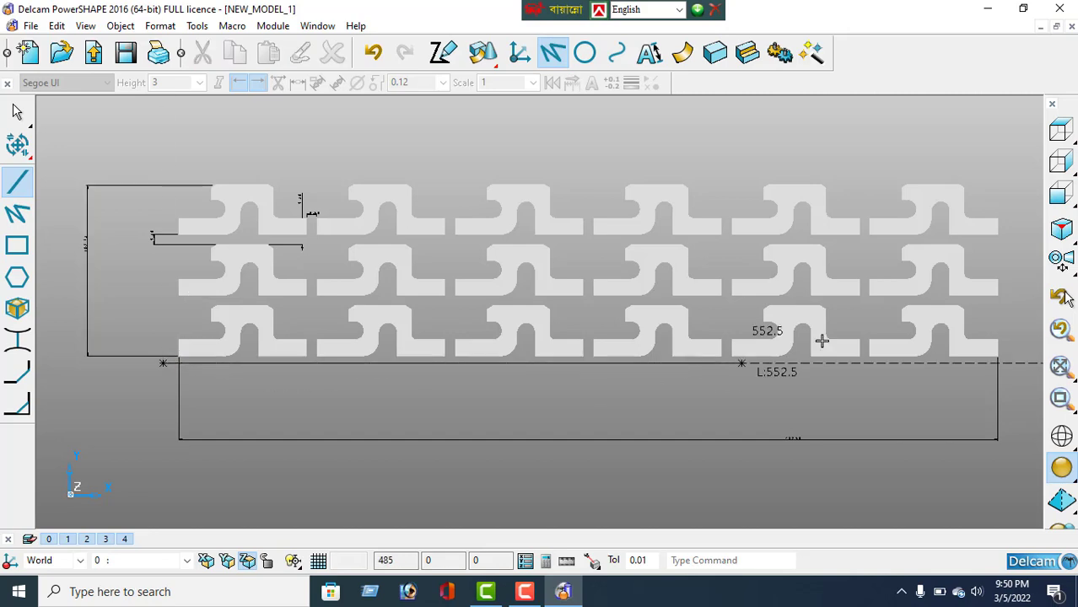
{"action": "left_click", "coordinate": [1017, 364]}
{"action": "key", "text": "Escape"}
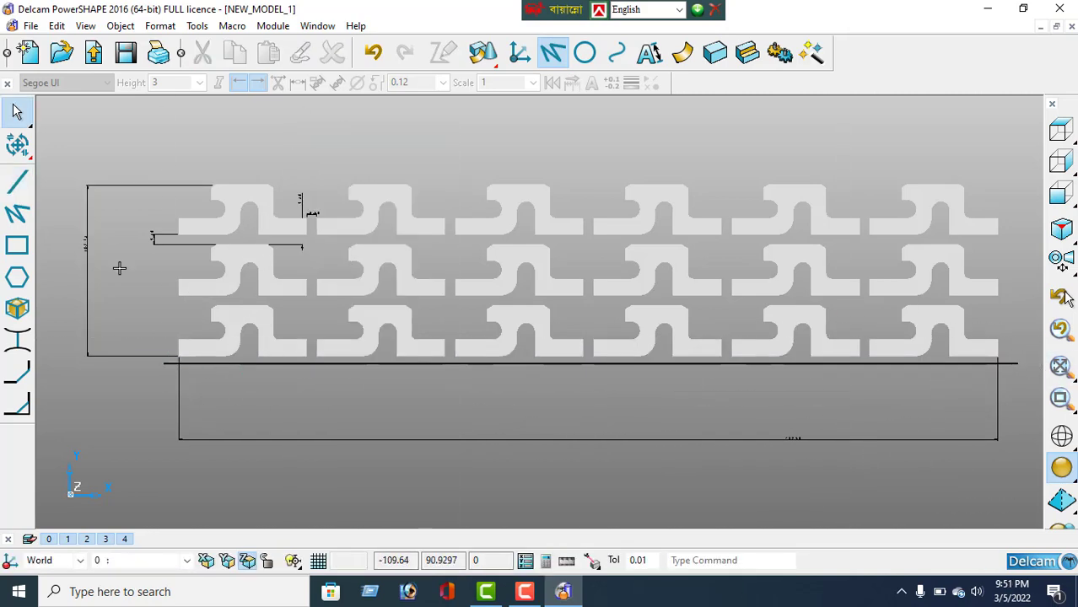
Offset one copy of the horizontal line by 180 mm to place it above the top row
{"action": "scroll", "coordinate": [119, 267], "scroll_direction": "up", "scroll_amount": 3}
{"action": "scroll", "coordinate": [148, 329], "scroll_direction": "down", "scroll_amount": 1}
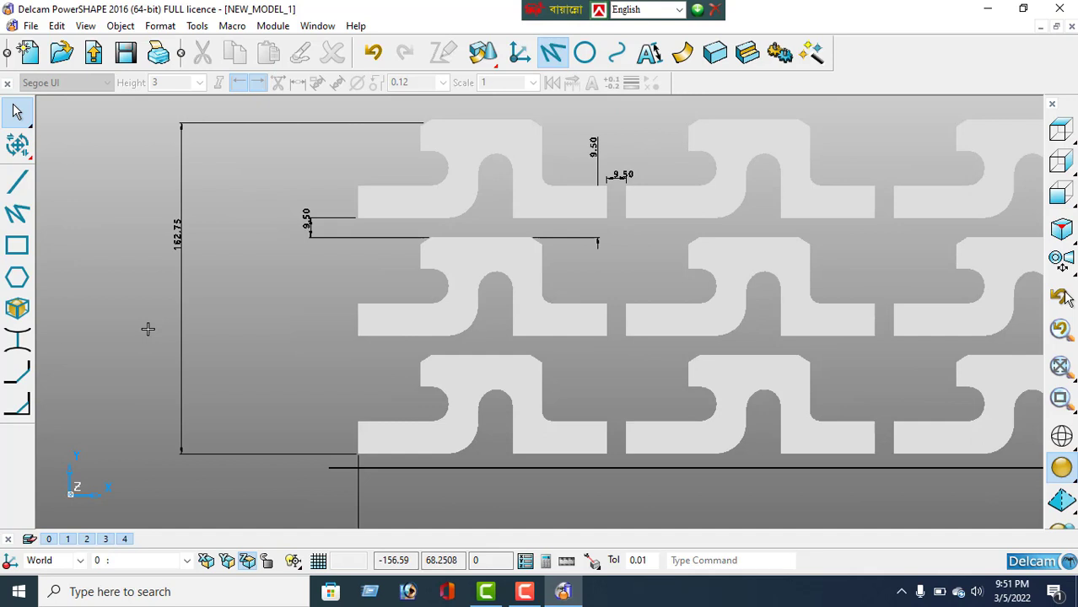
{"action": "left_click", "coordinate": [478, 467]}
{"action": "left_click", "coordinate": [17, 145]}
{"action": "left_click", "coordinate": [17, 369]}
{"action": "scroll", "coordinate": [455, 477], "scroll_direction": "down", "scroll_amount": 6}
{"action": "middle_click_drag", "start_coordinate": [460, 479], "coordinate": [286, 485], "text": "shift"}
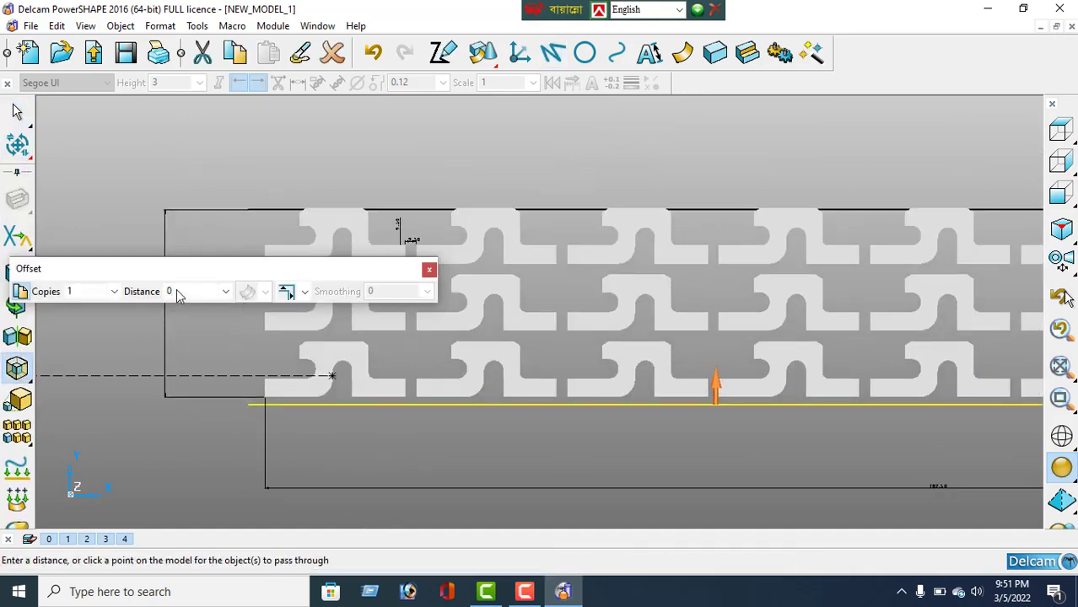
{"action": "type", "text": "180"}
{"action": "key", "text": "Return"}
{"action": "left_click", "coordinate": [429, 270]}
Delete the extra offset line touching the top row and all the dimensions around the block pattern
{"action": "left_click", "coordinate": [373, 210]}
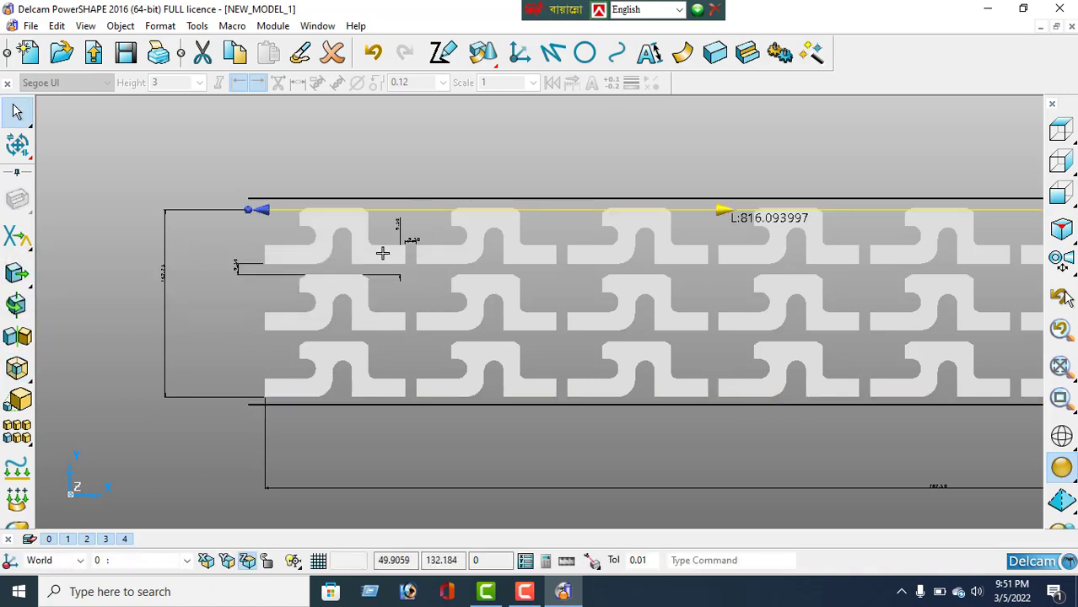
{"action": "key", "text": "Delete"}
{"action": "left_click_drag", "start_coordinate": [197, 179], "coordinate": [133, 296]}
{"action": "key", "text": "Delete"}
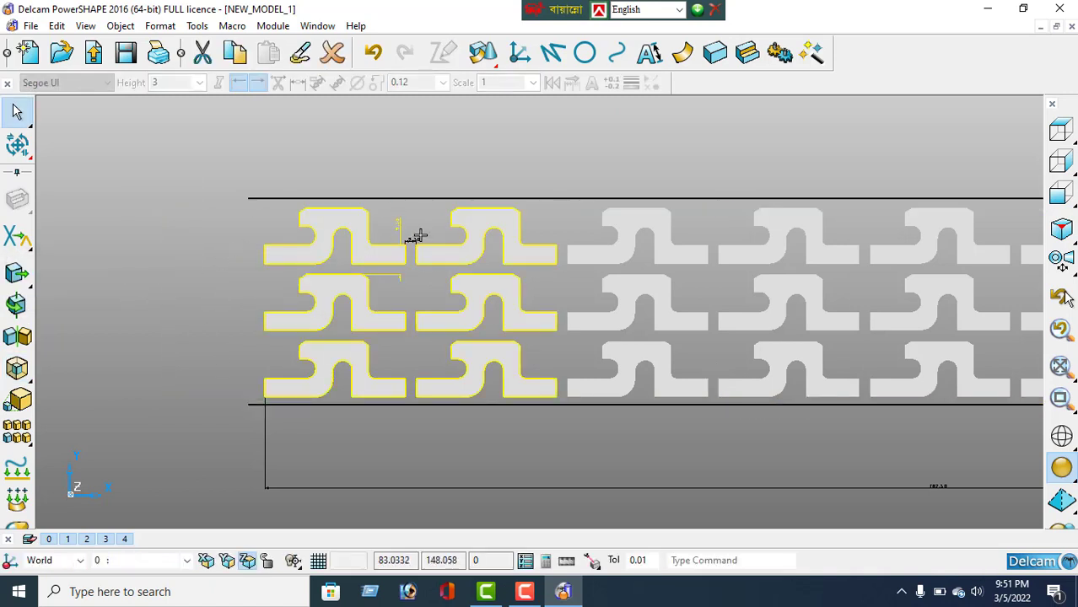
{"action": "left_click", "coordinate": [419, 237]}
{"action": "key", "text": "Delete"}
{"action": "left_click", "coordinate": [401, 224]}
{"action": "key", "text": "Delete"}
{"action": "left_click_drag", "start_coordinate": [301, 435], "coordinate": [335, 497]}
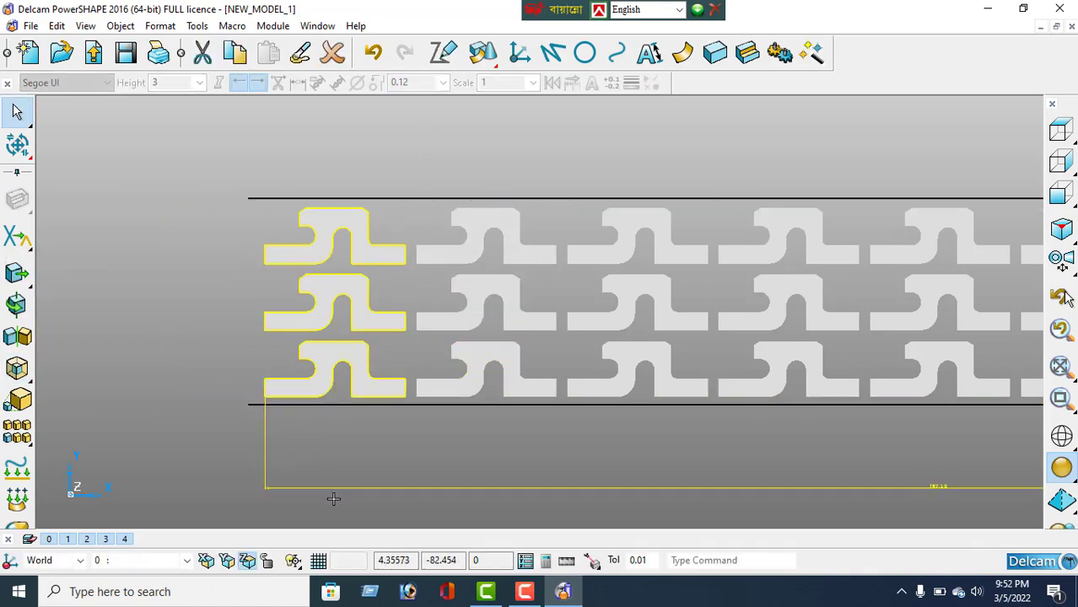
{"action": "left_click", "coordinate": [347, 491], "text": "ctrl"}
{"action": "left_click", "coordinate": [376, 487]}
{"action": "key", "text": "Delete"}
Draw vertical lines joining the matching ends of the two long lines to close a rectangular frame around the pattern
{"action": "left_click", "coordinate": [553, 53]}
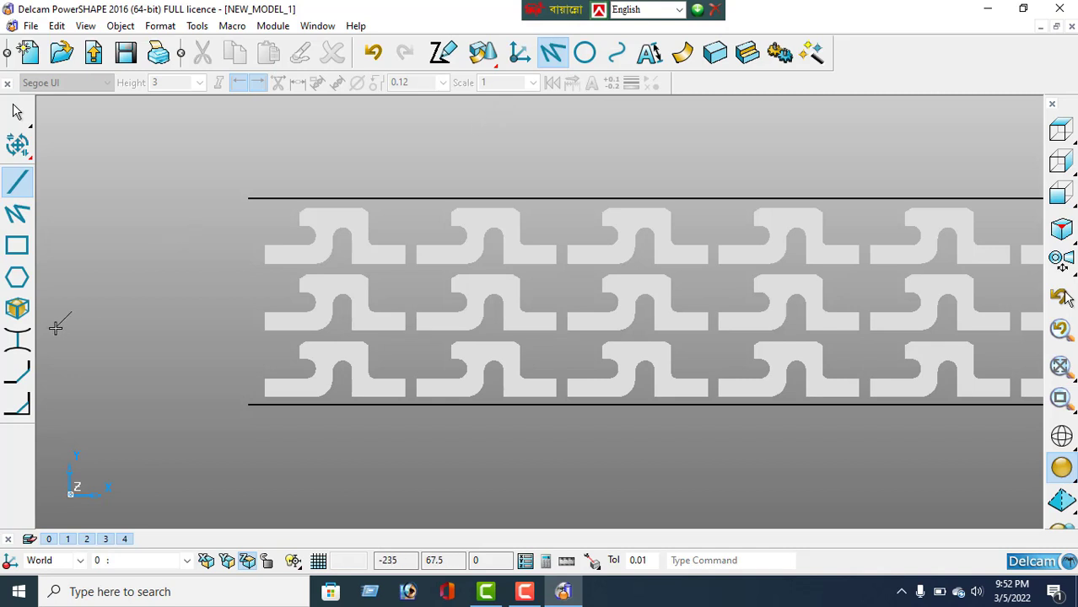
{"action": "left_click", "coordinate": [249, 405]}
{"action": "middle_click_drag", "start_coordinate": [860, 337], "coordinate": [509, 367], "text": "shift"}
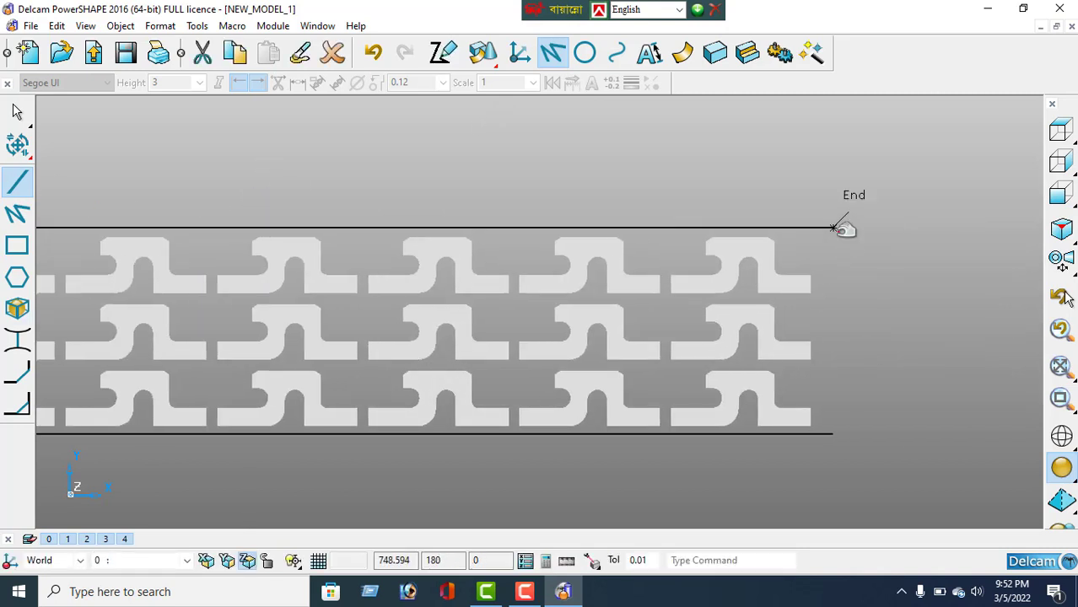
{"action": "left_click", "coordinate": [834, 227]}
{"action": "left_click", "coordinate": [833, 434]}
{"action": "right_click", "coordinate": [857, 155]}
{"action": "left_click", "coordinate": [894, 173]}
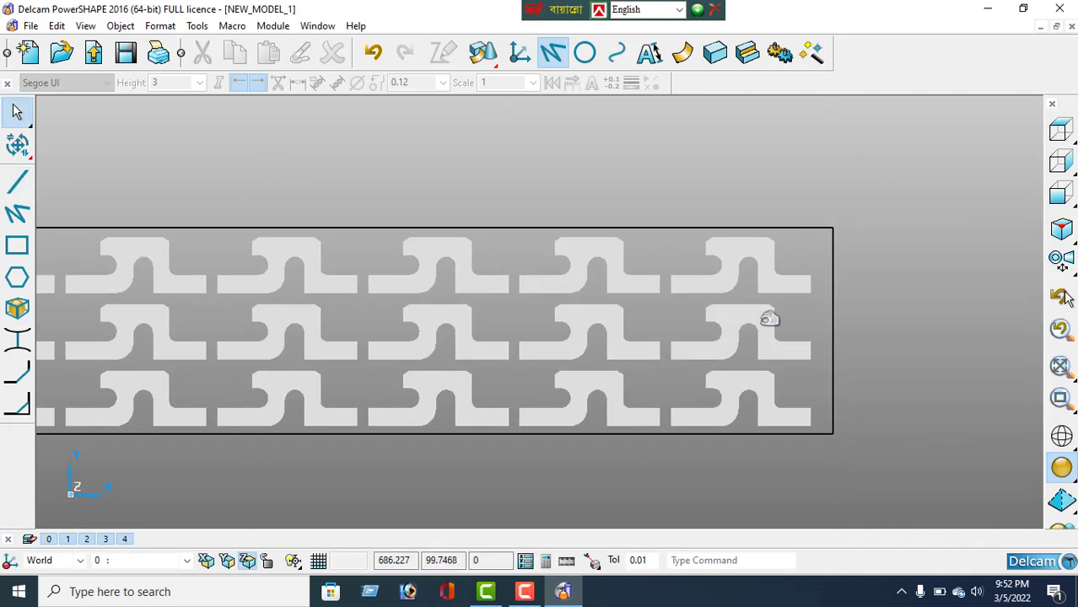
Create a composite curve from the rectangular frame around the blocks and save it
{"action": "left_click", "coordinate": [837, 313]}
{"action": "left_click", "coordinate": [618, 52]}
{"action": "left_click", "coordinate": [677, 224]}
{"action": "left_click", "coordinate": [295, 203]}
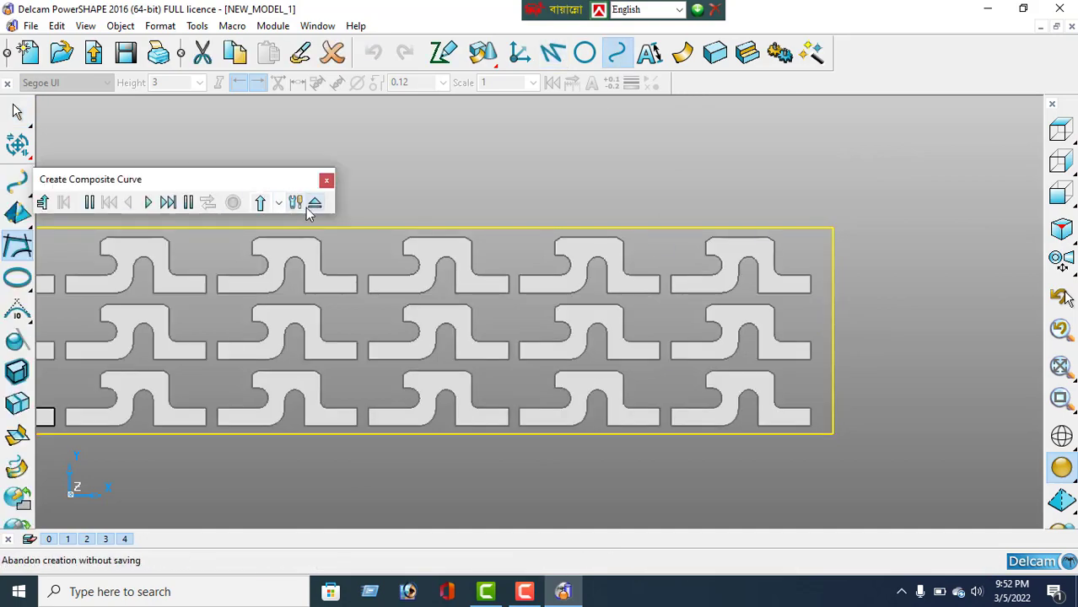
{"action": "left_click", "coordinate": [312, 205]}
Extrude the rectangular frame curve as a solid base plate with a direction 1 length of -20
{"action": "left_click", "coordinate": [1063, 244]}
{"action": "middle_click_drag", "start_coordinate": [708, 341], "coordinate": [663, 303]}
{"action": "left_click", "coordinate": [1061, 144]}
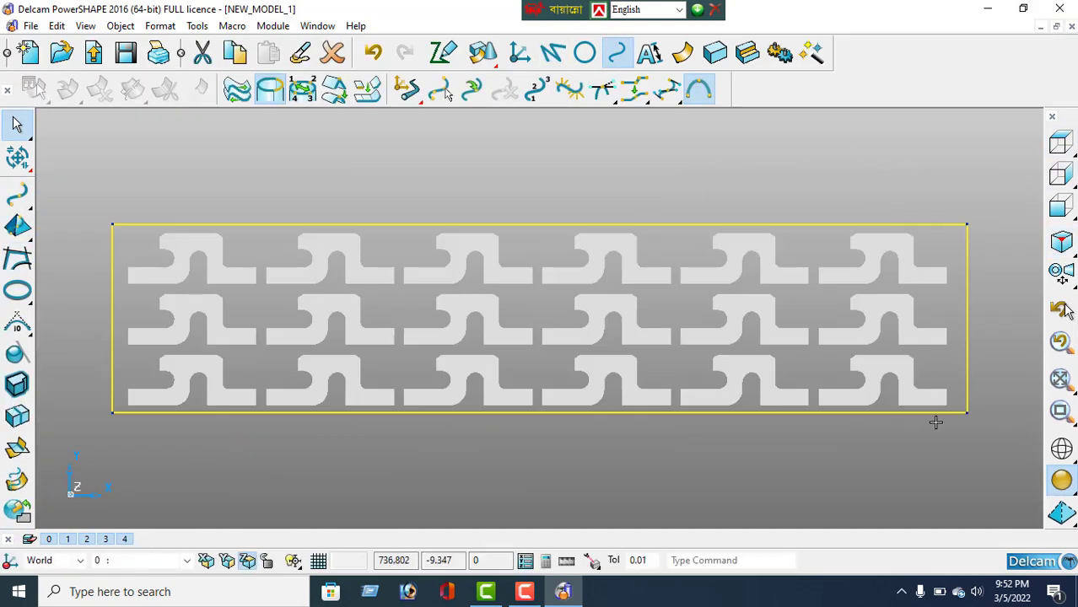
{"action": "left_click", "coordinate": [1062, 244]}
{"action": "left_click", "coordinate": [715, 52]}
{"action": "left_click", "coordinate": [143, 89]}
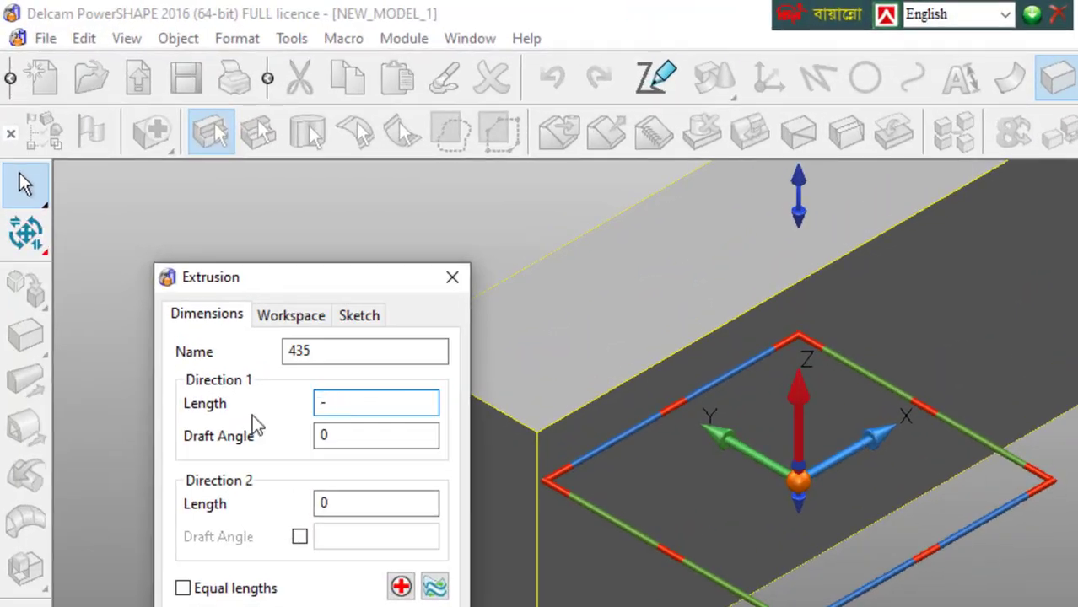
{"action": "type", "text": "-20"}
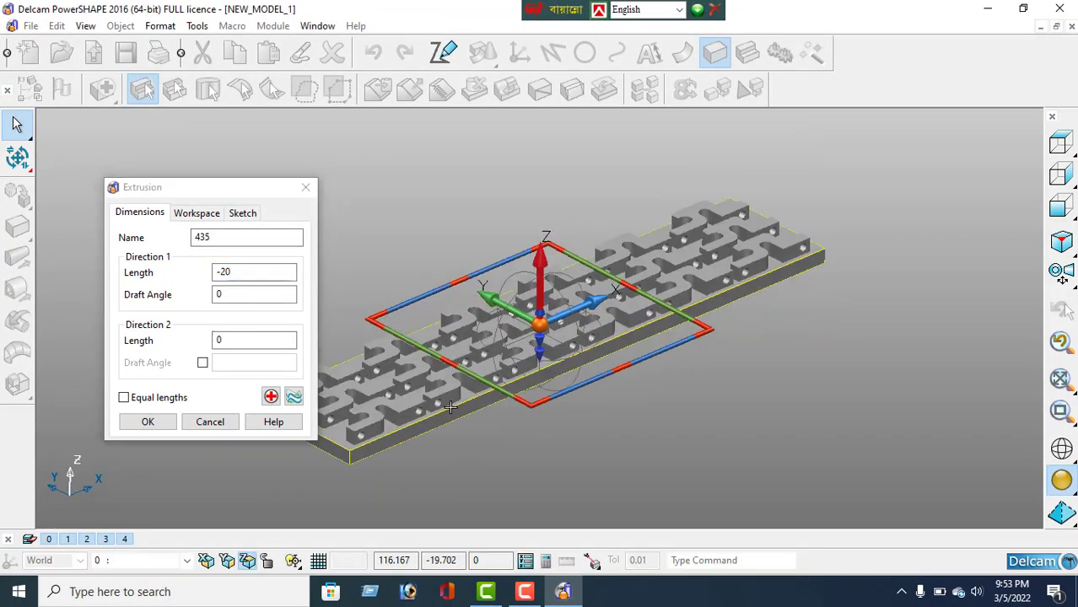
{"action": "scroll", "coordinate": [452, 407], "scroll_direction": "up", "scroll_amount": 10}
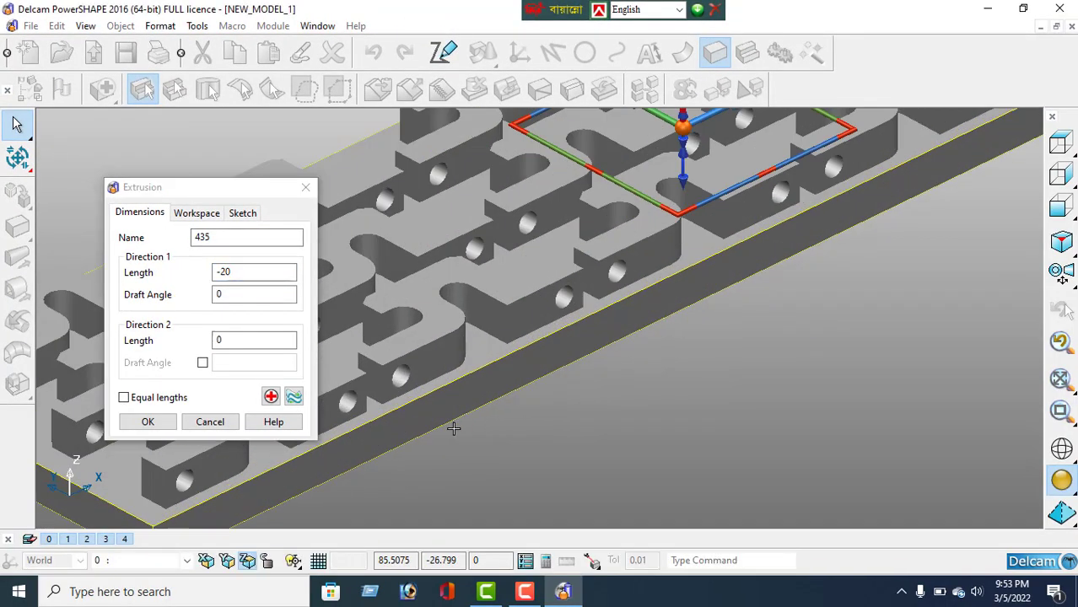
{"action": "key", "text": "Return"}
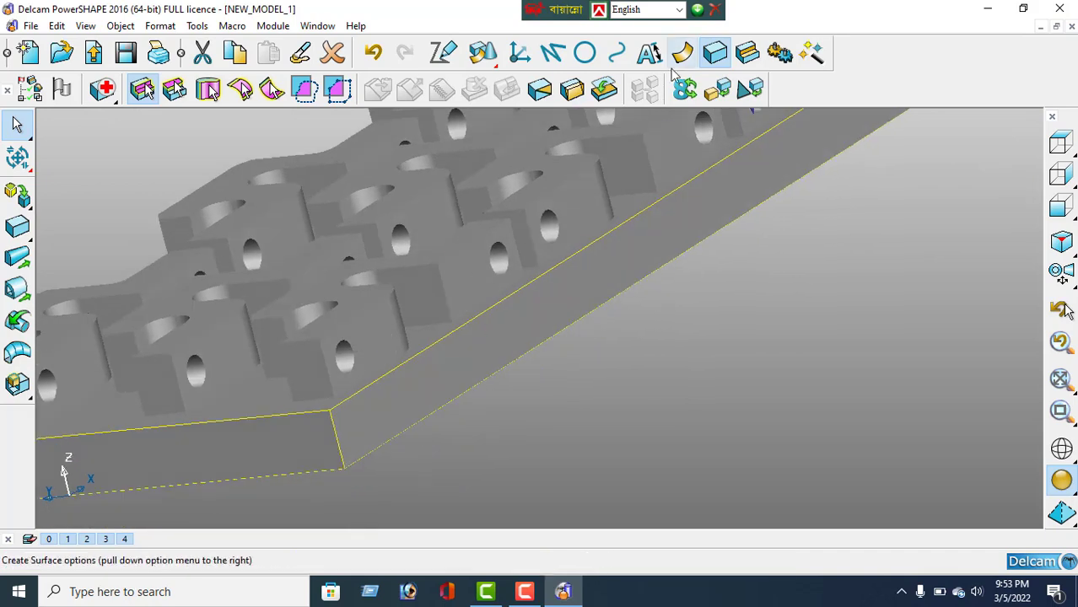
{"action": "left_click", "coordinate": [648, 52]}
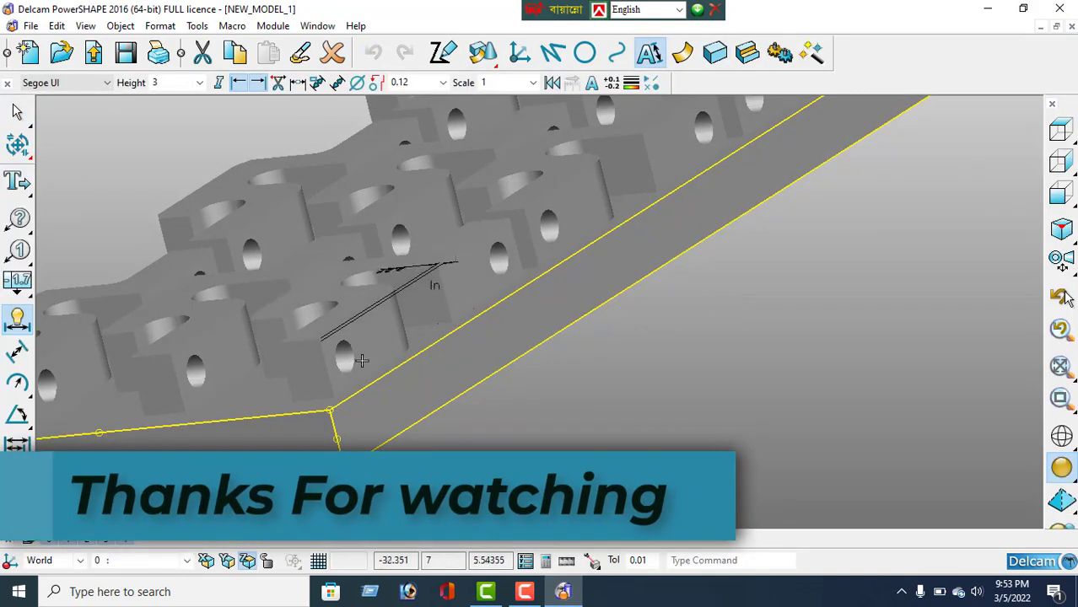
{"action": "key", "text": "Escape"}
{"action": "middle_click_drag", "start_coordinate": [344, 383], "coordinate": [471, 329]}
{"action": "left_click", "coordinate": [19, 343]}
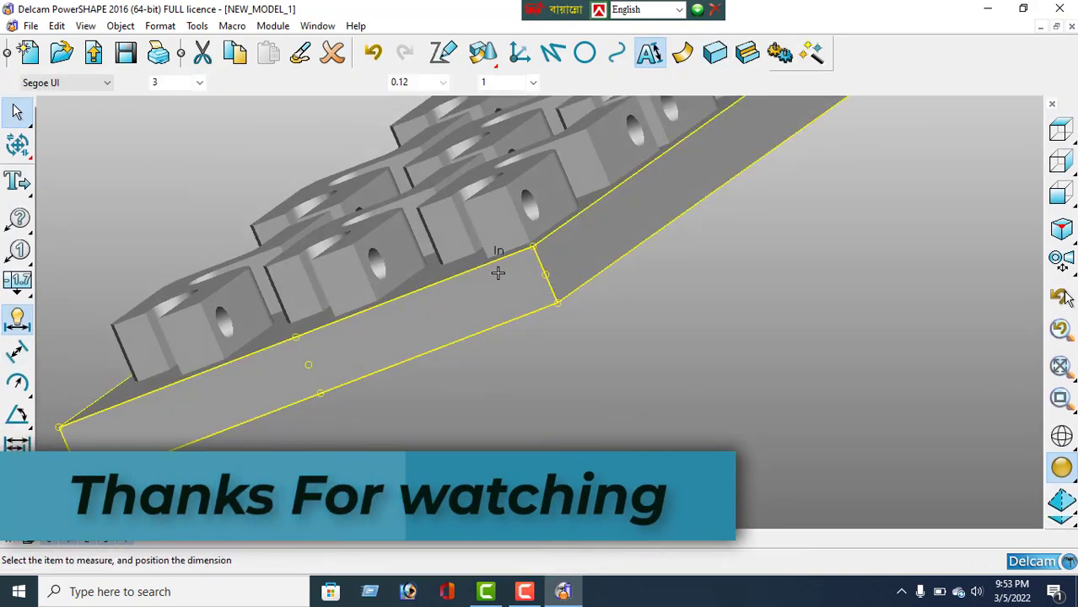
{"action": "middle_click_drag", "start_coordinate": [497, 272], "coordinate": [437, 332]}
{"action": "middle_click_drag", "start_coordinate": [395, 449], "coordinate": [438, 380]}
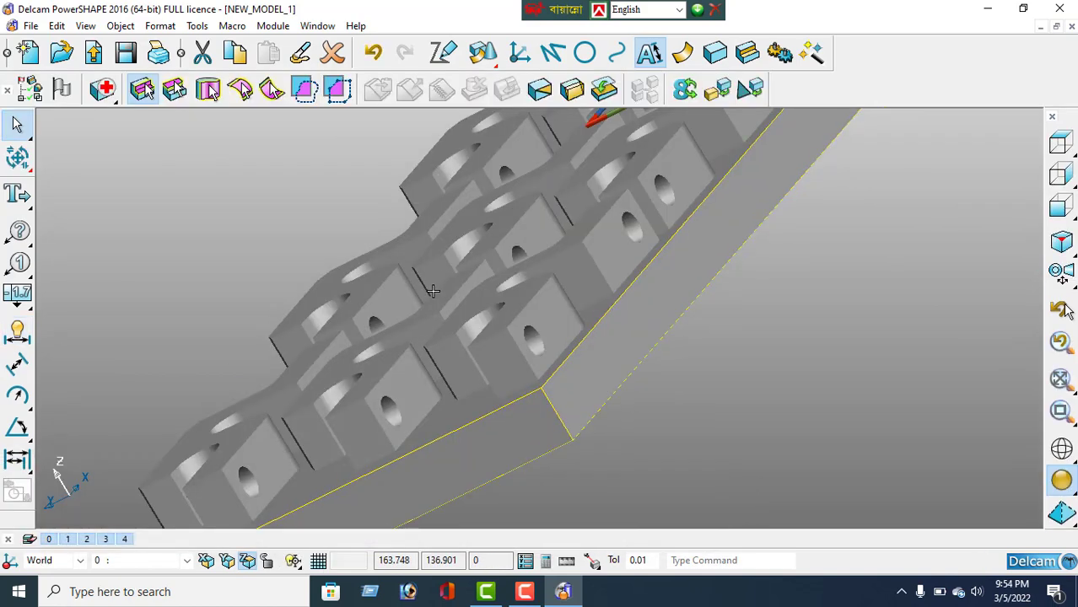
Measure the vertical edge at the corner block's arm end down to its base using a trial line
{"action": "left_click", "coordinate": [552, 52]}
{"action": "scroll", "coordinate": [506, 344], "scroll_direction": "up", "scroll_amount": 3}
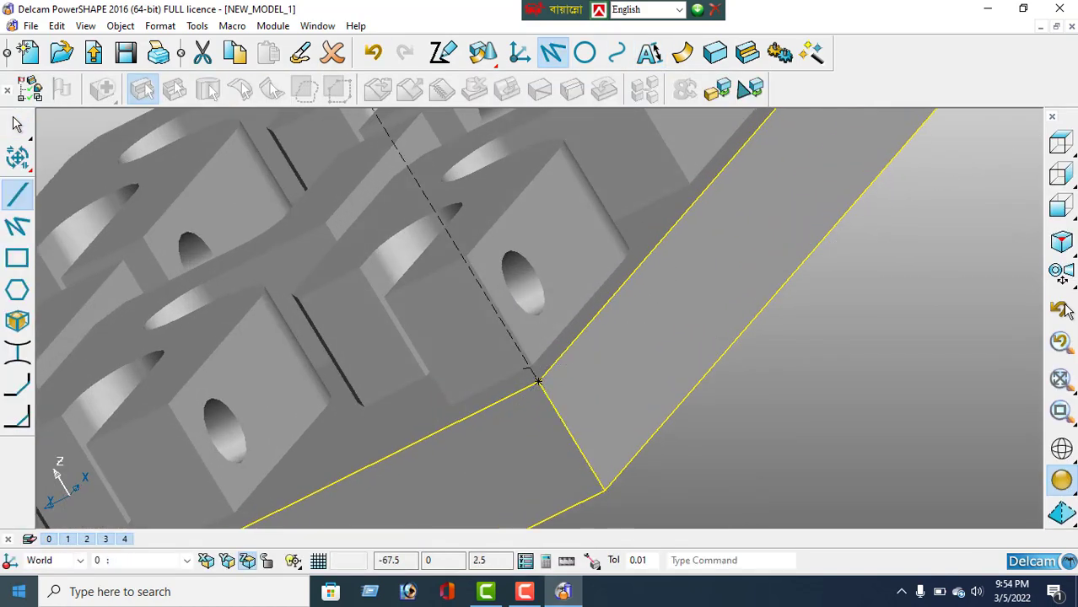
{"action": "left_click", "coordinate": [466, 257]}
{"action": "left_click", "coordinate": [535, 367]}
{"action": "mouse_move", "coordinate": [564, 412]}
{"action": "middle_mouse_down"}
{"action": "mouse_move", "coordinate": [577, 435]}
{"action": "mouse_move", "coordinate": [563, 469]}
{"action": "mouse_move", "coordinate": [559, 431]}
{"action": "middle_mouse_up"}
{"action": "key", "text": "Delete"}
{"action": "left_click", "coordinate": [19, 195]}
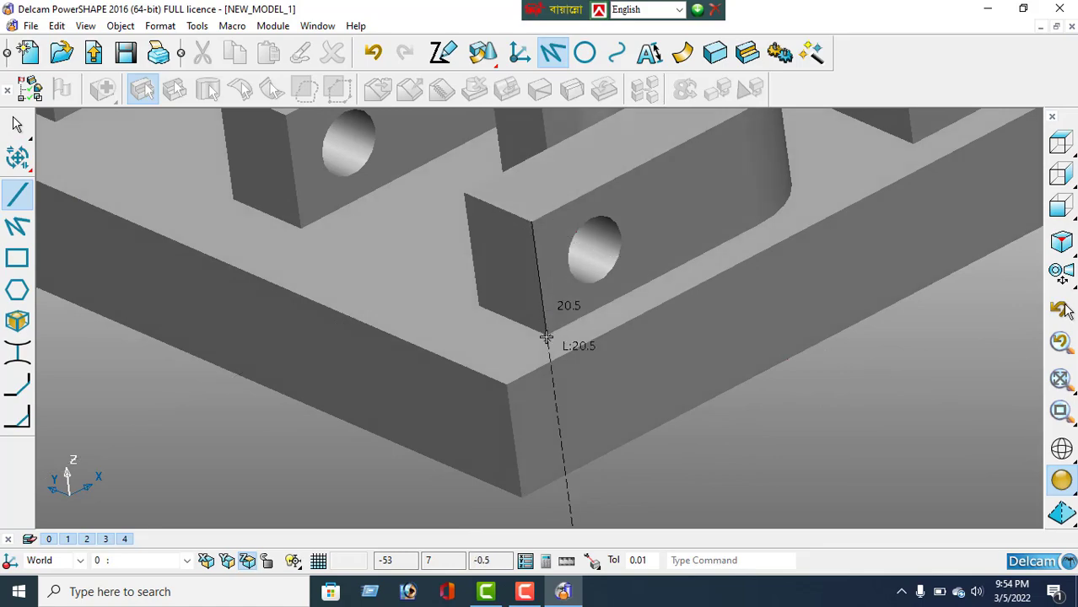
{"action": "scroll", "coordinate": [552, 330], "scroll_direction": "down", "scroll_amount": 5}
{"action": "middle_click_drag", "start_coordinate": [553, 332], "coordinate": [950, 284]}
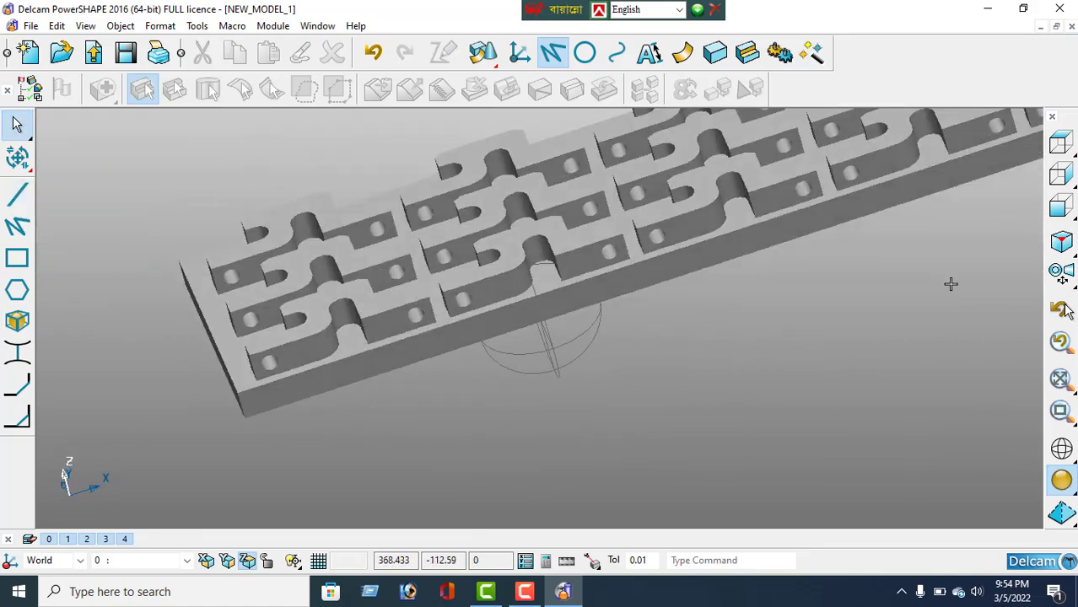
Edit the base plate's extrusion and set its direction 2 length to 5
{"action": "key", "text": "ctrl+5"}
{"action": "key", "text": "ctrl+1"}
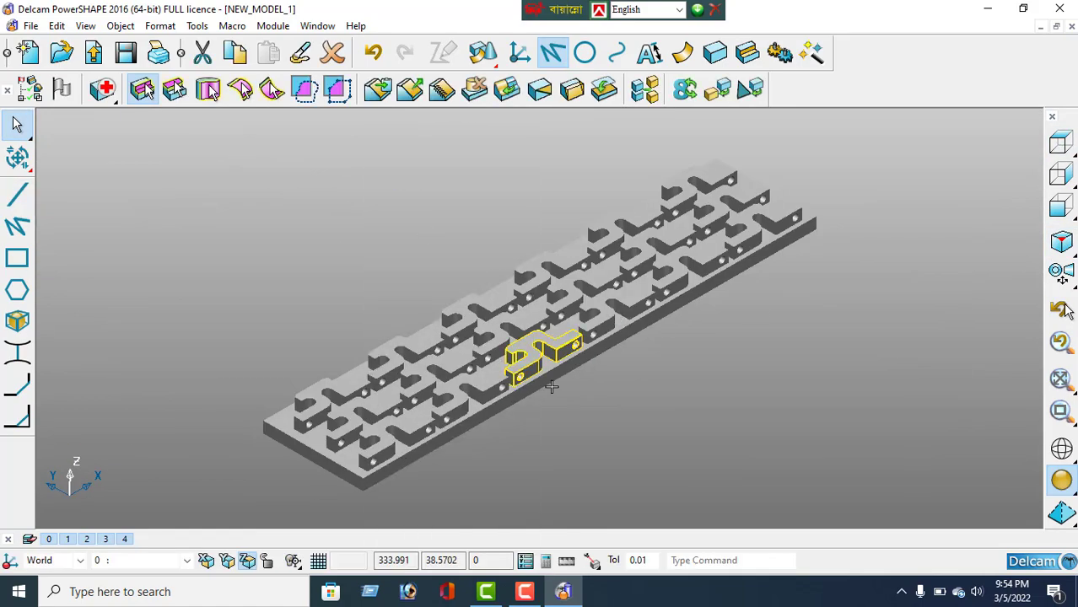
{"action": "left_click", "coordinate": [553, 380]}
{"action": "double_click", "coordinate": [354, 465]}
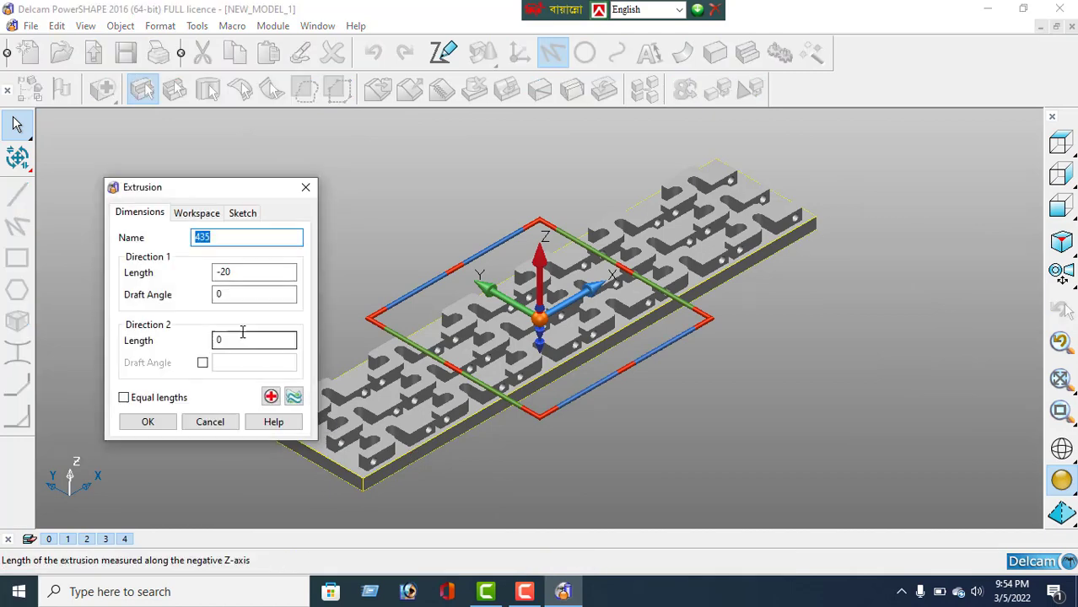
{"action": "double_click", "coordinate": [219, 341]}
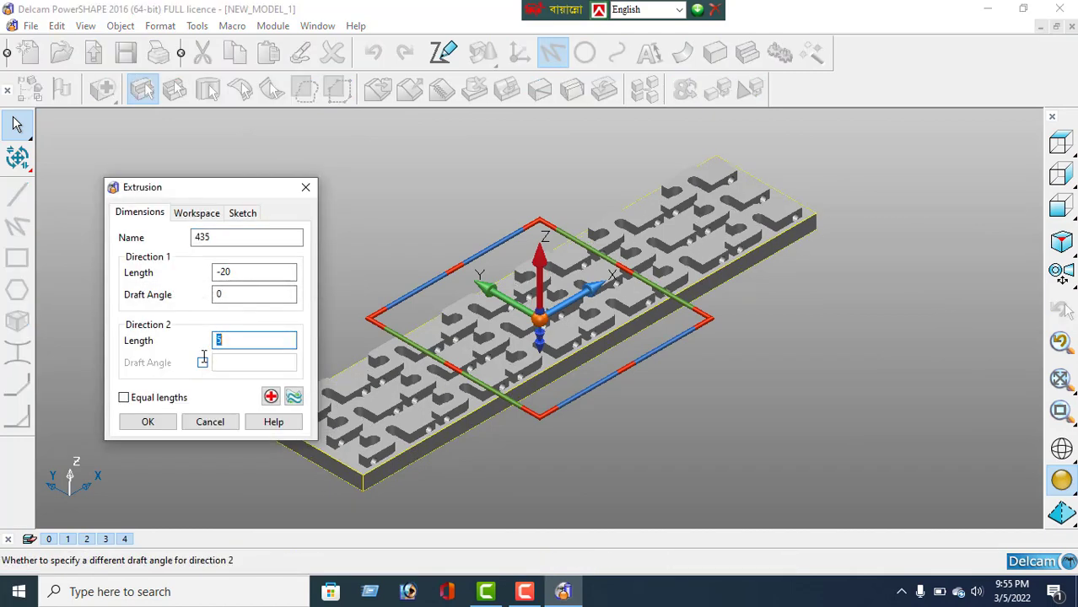
{"action": "left_click", "coordinate": [147, 422]}
Try to add all the blocks to the base plate with a Boolean addition
{"action": "left_click", "coordinate": [318, 408], "text": "shift"}
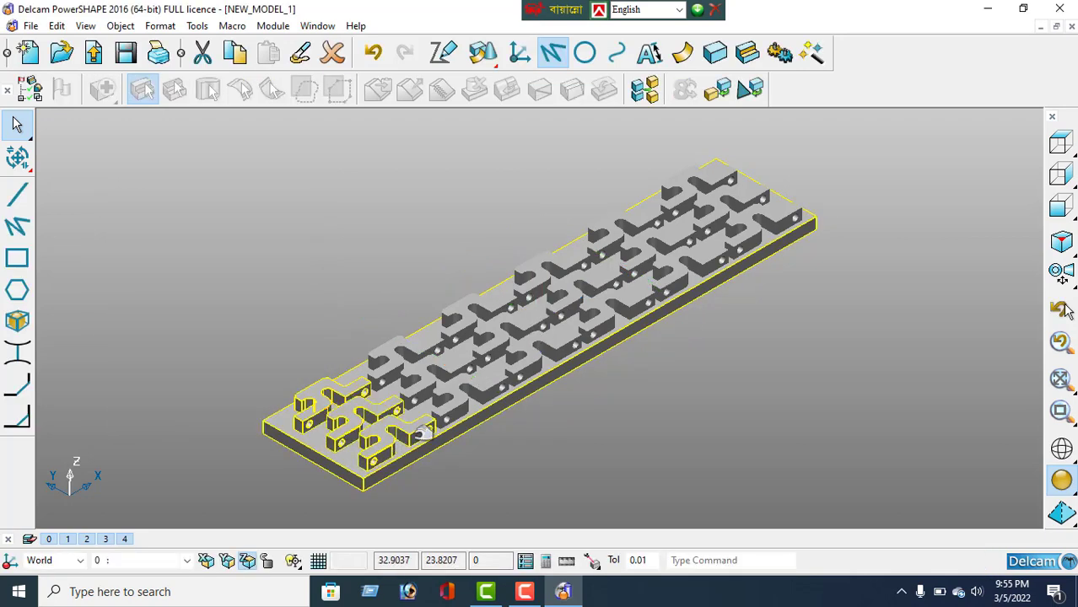
{"action": "left_click", "coordinate": [394, 364], "text": "shift"}
{"action": "left_click", "coordinate": [434, 380], "text": "shift"}
{"action": "left_click", "coordinate": [451, 331], "text": "shift"}
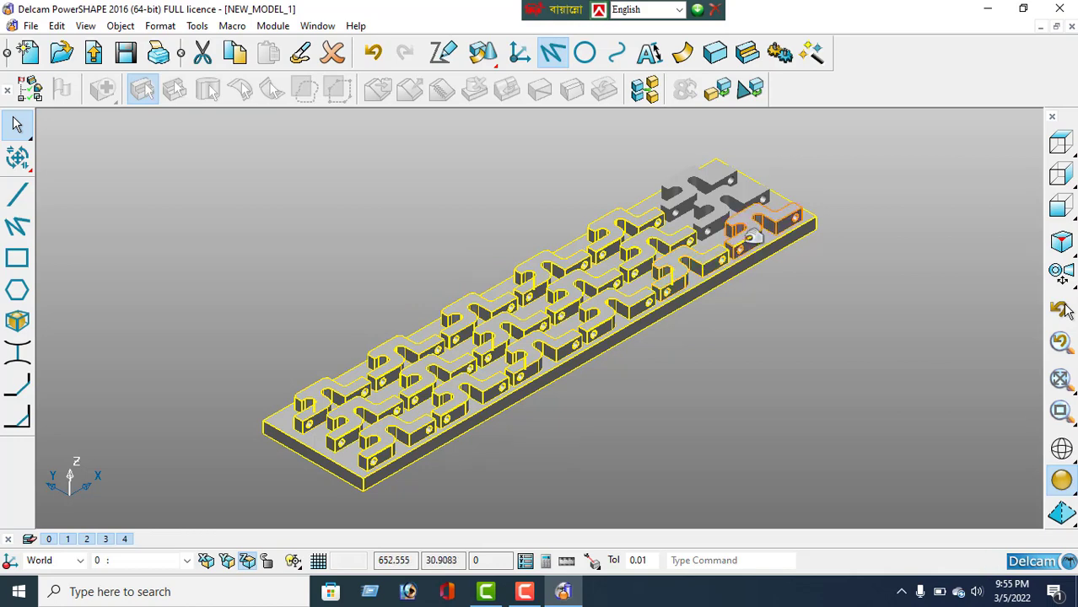
{"action": "left_click", "coordinate": [748, 53]}
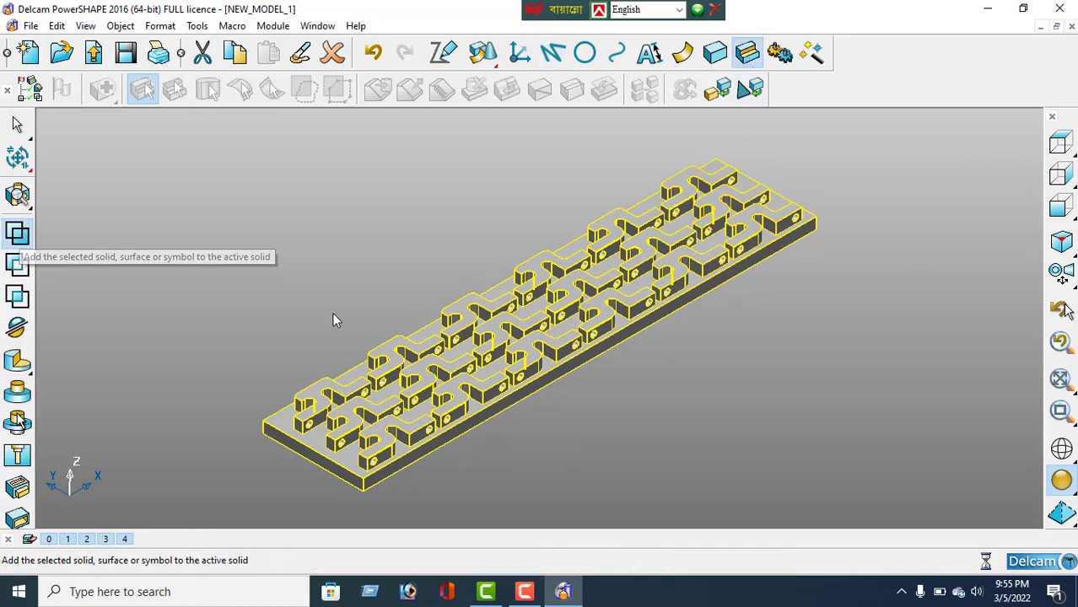
{"action": "left_click", "coordinate": [17, 234]}
{"action": "left_click", "coordinate": [646, 330]}
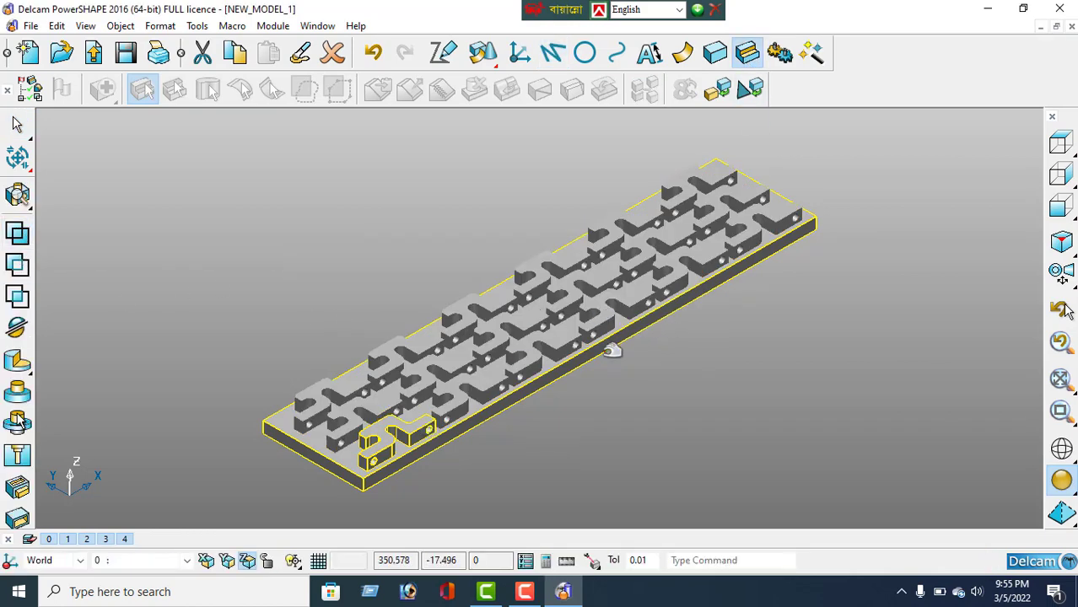
{"action": "middle_click_drag", "start_coordinate": [613, 350], "coordinate": [548, 339]}
{"action": "left_click", "coordinate": [446, 255]}
{"action": "right_click", "coordinate": [446, 255]}
{"action": "left_click", "coordinate": [520, 567]}
{"action": "left_click", "coordinate": [358, 411]}
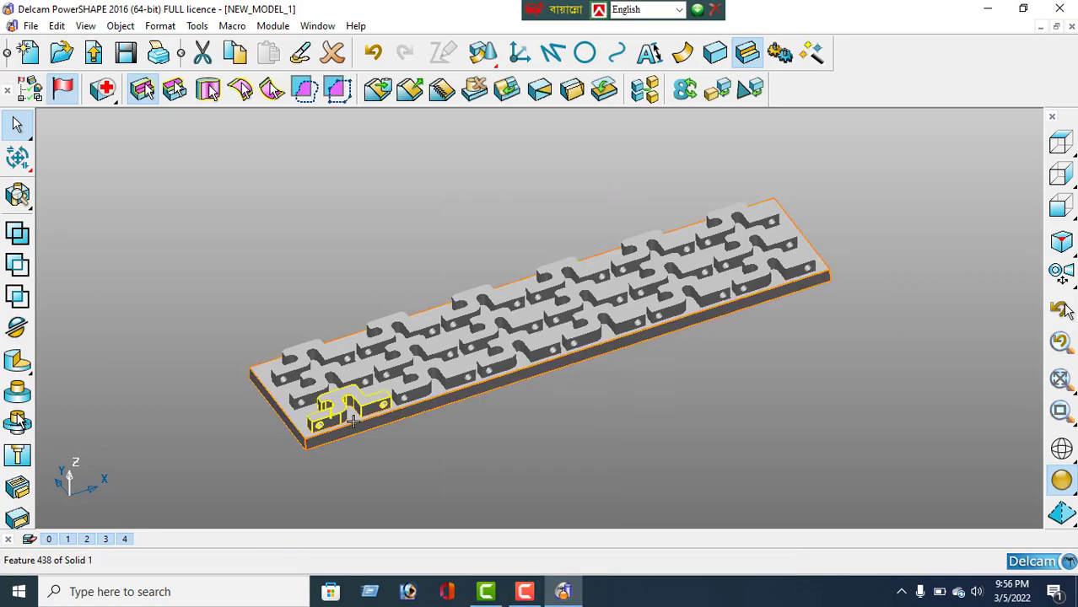
{"action": "left_click", "coordinate": [17, 234]}
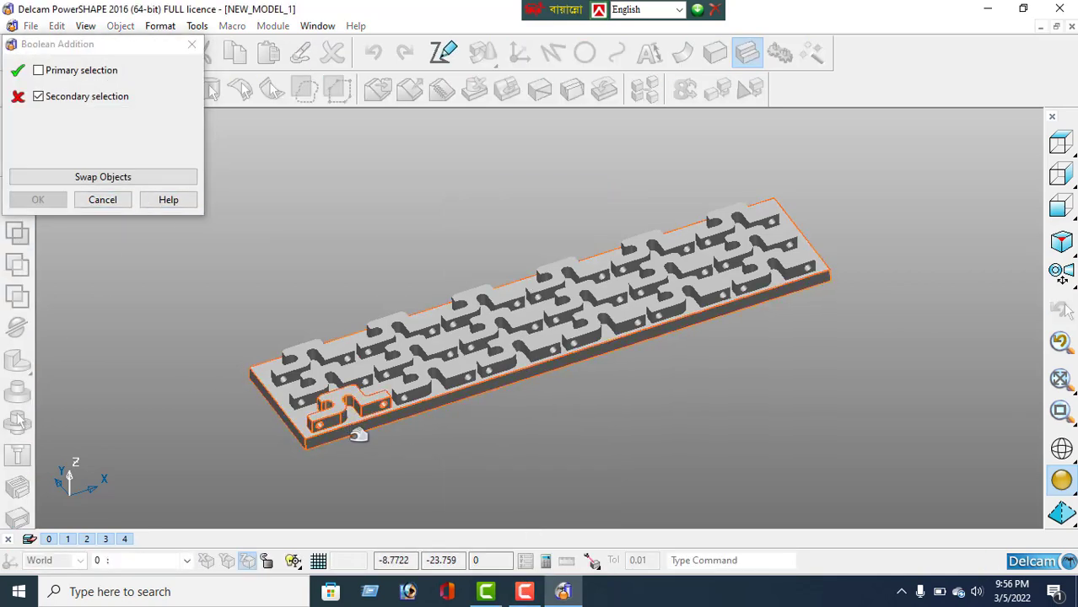
{"action": "left_click", "coordinate": [103, 200]}
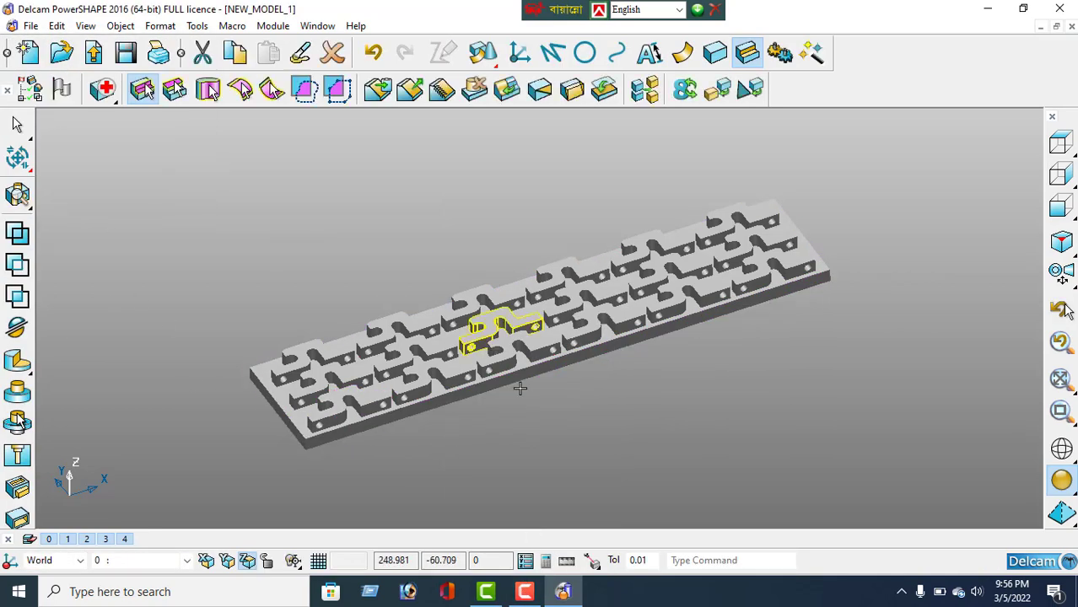
Add the middle and front blocks of the third column and the front block of the second column to the base plate solid
{"action": "key", "text": "a"}
{"action": "left_click", "coordinate": [531, 362]}
{"action": "key", "text": "a"}
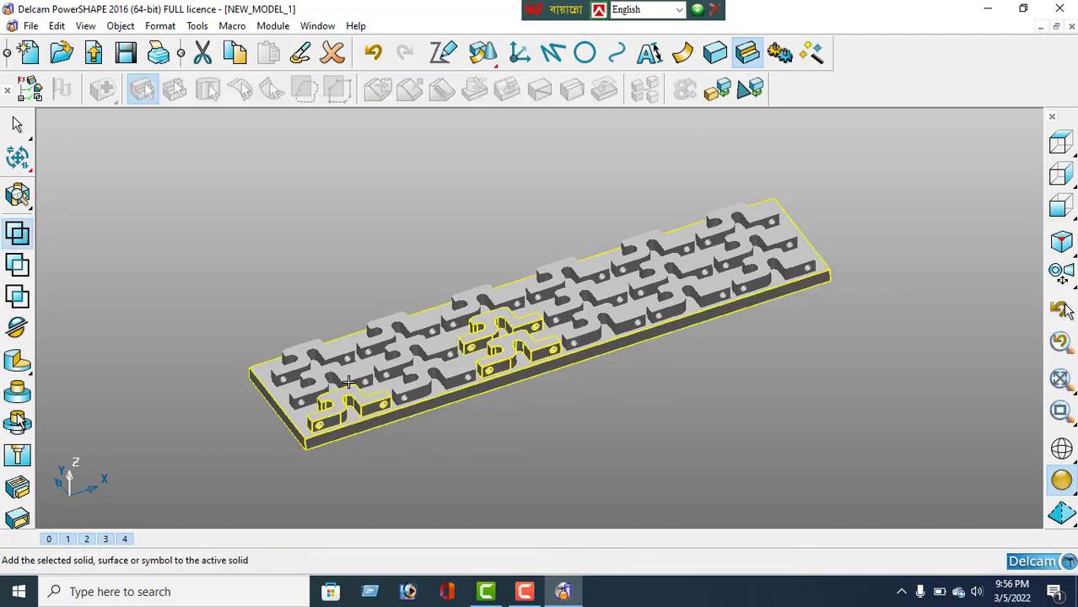
{"action": "left_click", "coordinate": [458, 377]}
{"action": "key", "text": "a"}
Add the second column's middle block and the first column's middle and back blocks to the base plate solid
{"action": "left_click", "coordinate": [413, 371]}
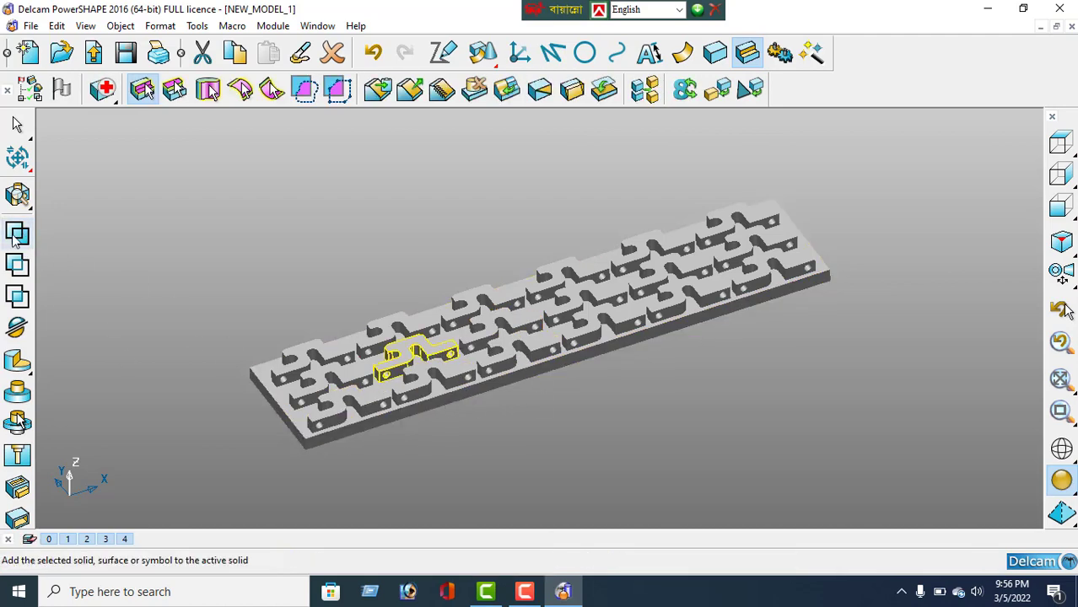
{"action": "key", "text": "a"}
{"action": "left_click", "coordinate": [358, 385]}
{"action": "left_click", "coordinate": [17, 233]}
{"action": "left_click", "coordinate": [343, 361]}
{"action": "left_click", "coordinate": [16, 233]}
Add the back-row blocks of the second, third and fourth columns to the base plate solid
{"action": "left_click", "coordinate": [400, 330]}
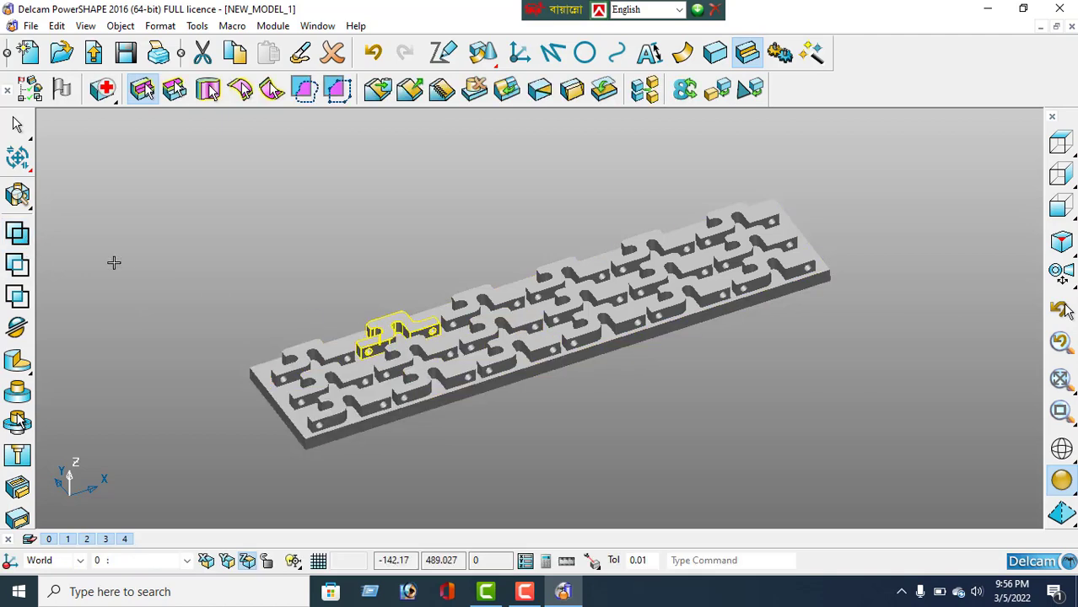
{"action": "left_click", "coordinate": [17, 233]}
{"action": "left_click", "coordinate": [459, 319]}
{"action": "left_click", "coordinate": [16, 238]}
{"action": "left_click", "coordinate": [546, 291]}
{"action": "left_click", "coordinate": [17, 236]}
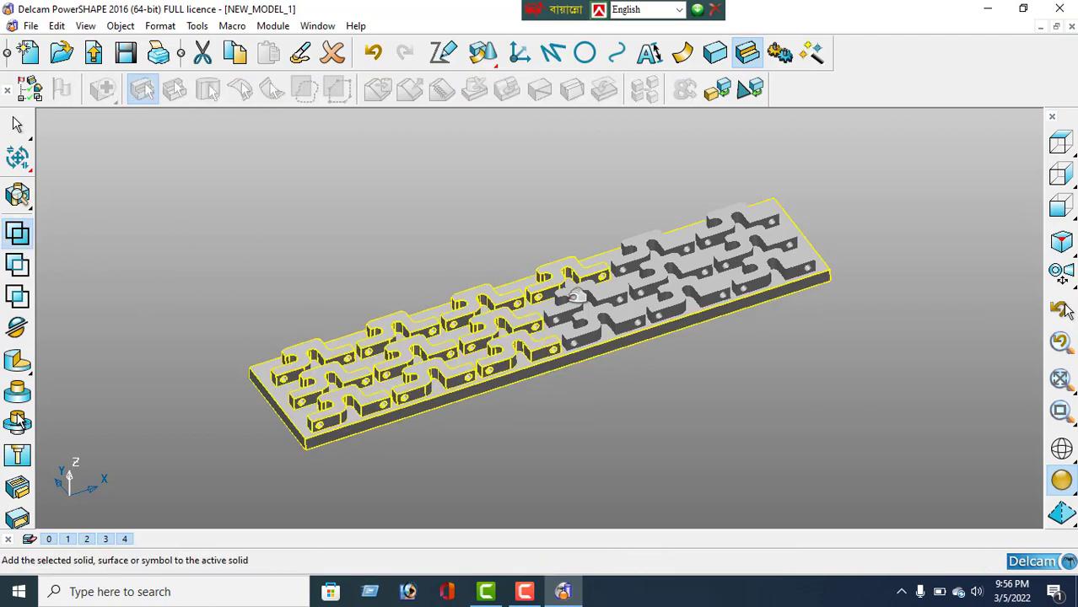
Add the fourth column's middle block and the front-row blocks of the fourth, fifth and sixth columns to the base plate solid
{"action": "left_click", "coordinate": [577, 295]}
{"action": "left_click", "coordinate": [16, 237]}
{"action": "left_click", "coordinate": [674, 308]}
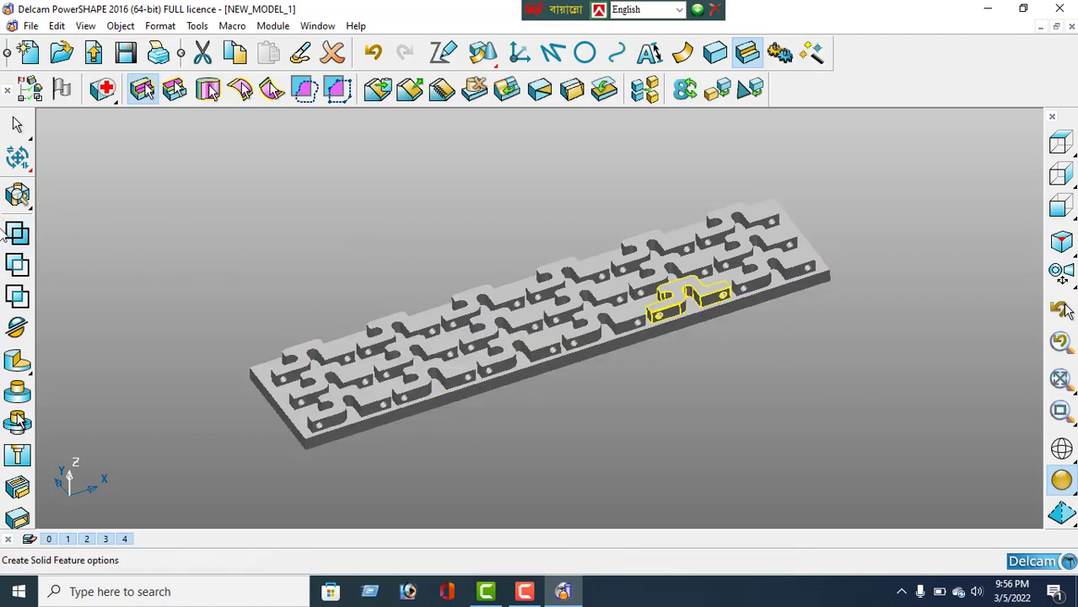
{"action": "left_click", "coordinate": [512, 349]}
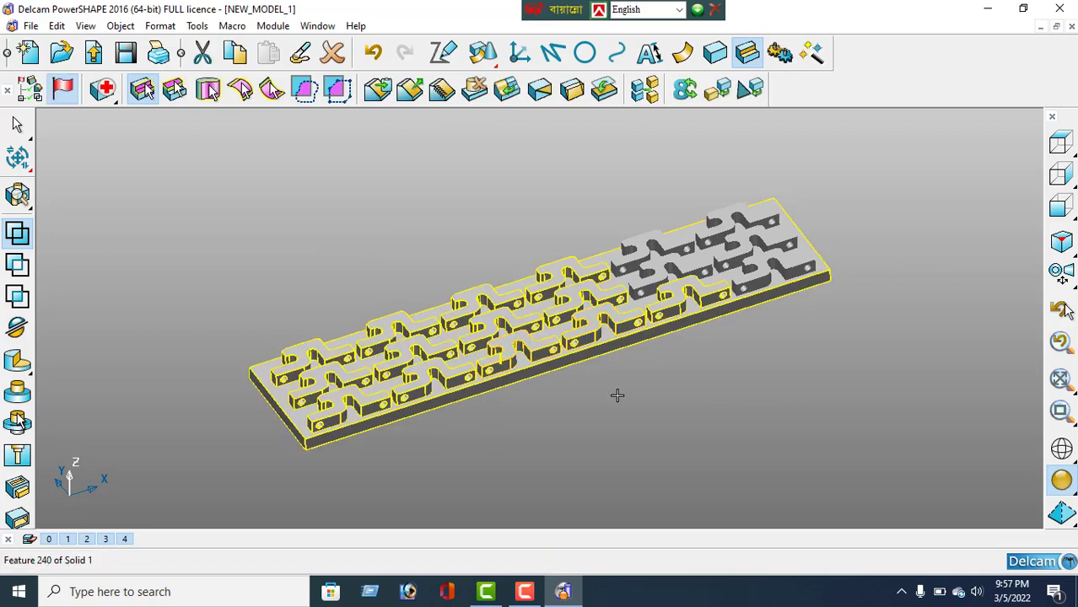
{"action": "left_click", "coordinate": [17, 234]}
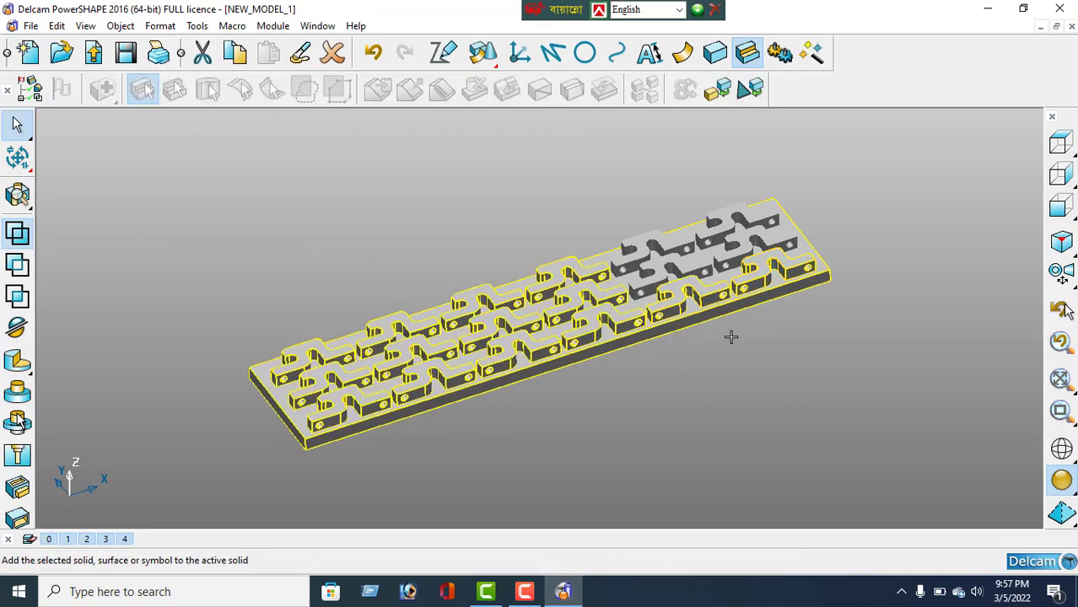
Add the middle-row and back-row blocks of the fifth and sixth columns to the base plate solid
{"action": "left_click", "coordinate": [759, 245]}
{"action": "left_click", "coordinate": [17, 234]}
{"action": "left_click", "coordinate": [707, 275]}
{"action": "left_click", "coordinate": [17, 235]}
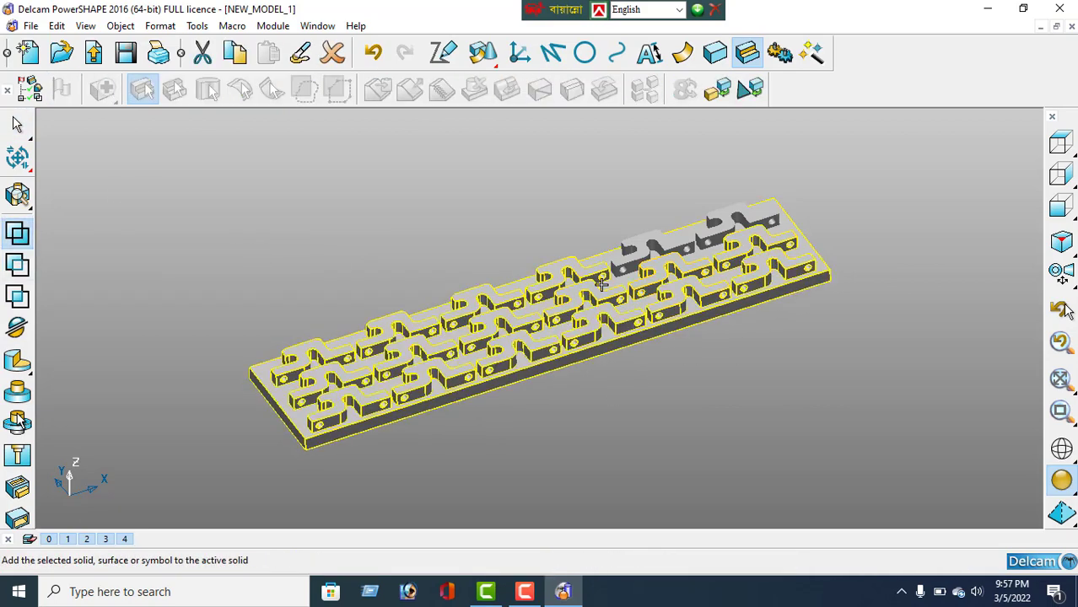
{"action": "left_click", "coordinate": [677, 249]}
{"action": "left_click", "coordinate": [17, 235]}
{"action": "left_click", "coordinate": [753, 216]}
{"action": "left_click", "coordinate": [17, 235]}
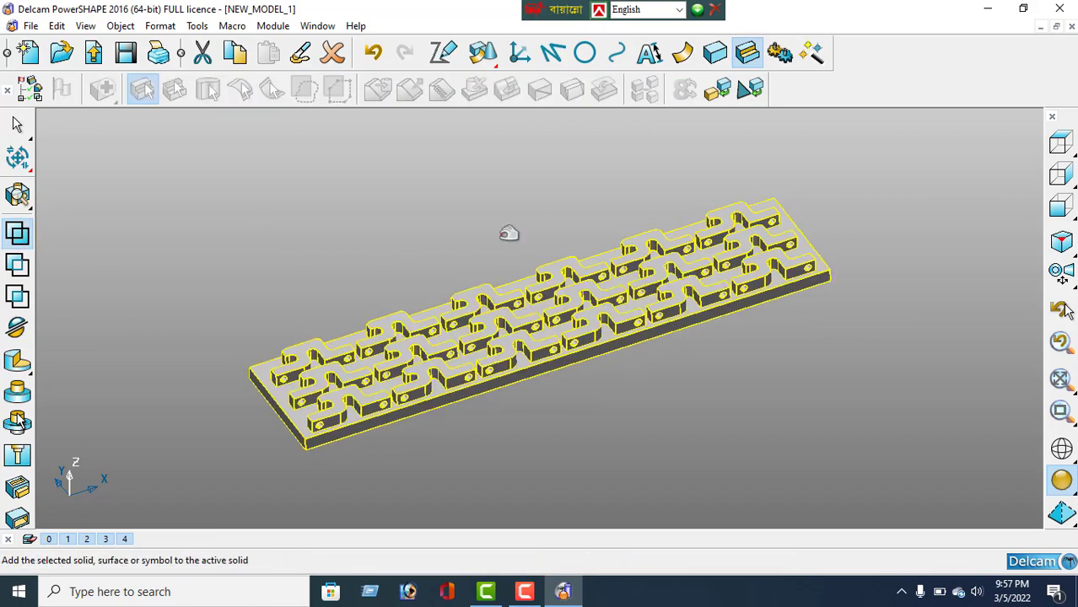
Check the joined solid from isometric, top and tilted views
{"action": "left_click", "coordinate": [1063, 244]}
{"action": "scroll", "coordinate": [584, 344], "scroll_direction": "up", "scroll_amount": 3}
{"action": "middle_click_drag", "start_coordinate": [585, 344], "coordinate": [404, 314]}
{"action": "left_click", "coordinate": [1061, 144]}
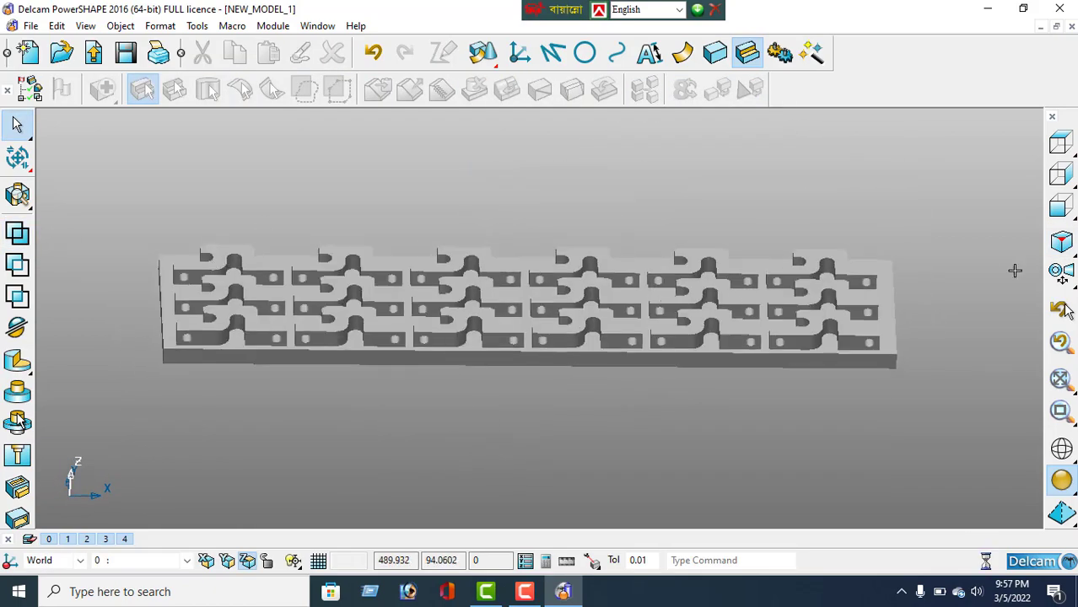
{"action": "left_click", "coordinate": [592, 361]}
{"action": "mouse_move", "coordinate": [514, 338]}
{"action": "middle_mouse_down"}
{"action": "mouse_move", "coordinate": [572, 407]}
{"action": "mouse_move", "coordinate": [544, 414]}
{"action": "mouse_move", "coordinate": [683, 417]}
{"action": "mouse_move", "coordinate": [672, 345]}
{"action": "mouse_move", "coordinate": [780, 298]}
{"action": "middle_mouse_up"}
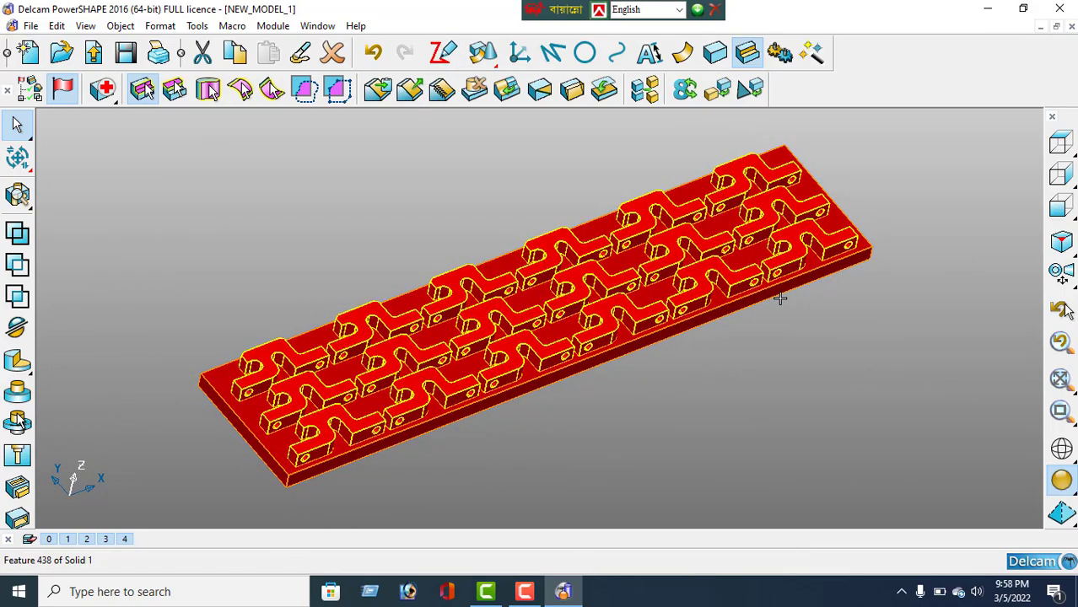
Draw a trial line across the plate's width, between the fourth and fifth block columns and past the front edge
{"action": "left_click", "coordinate": [553, 52]}
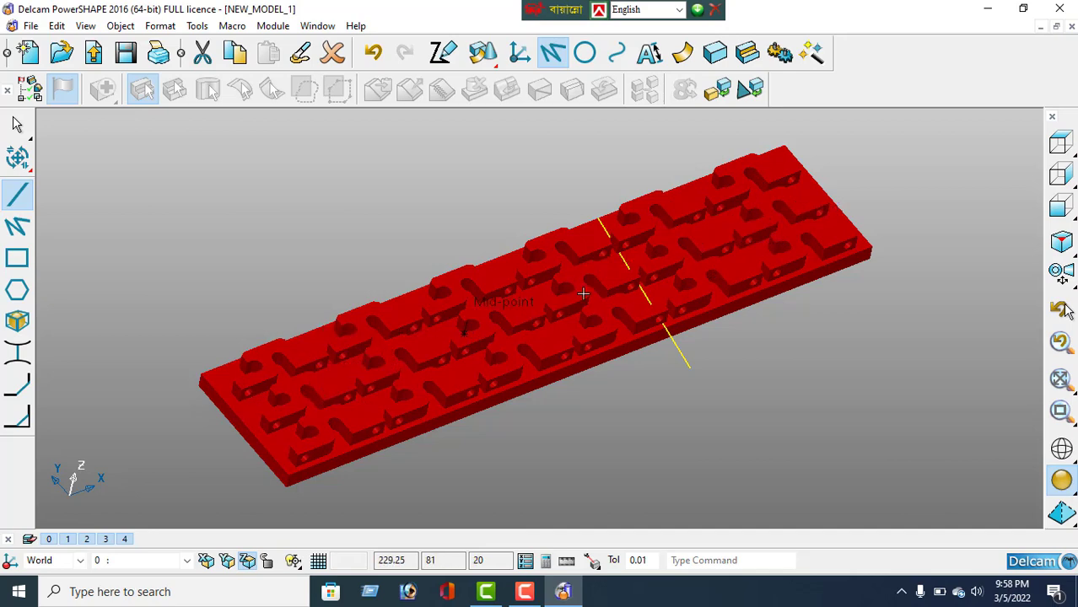
{"action": "key", "text": "Escape"}
{"action": "right_click", "coordinate": [342, 183]}
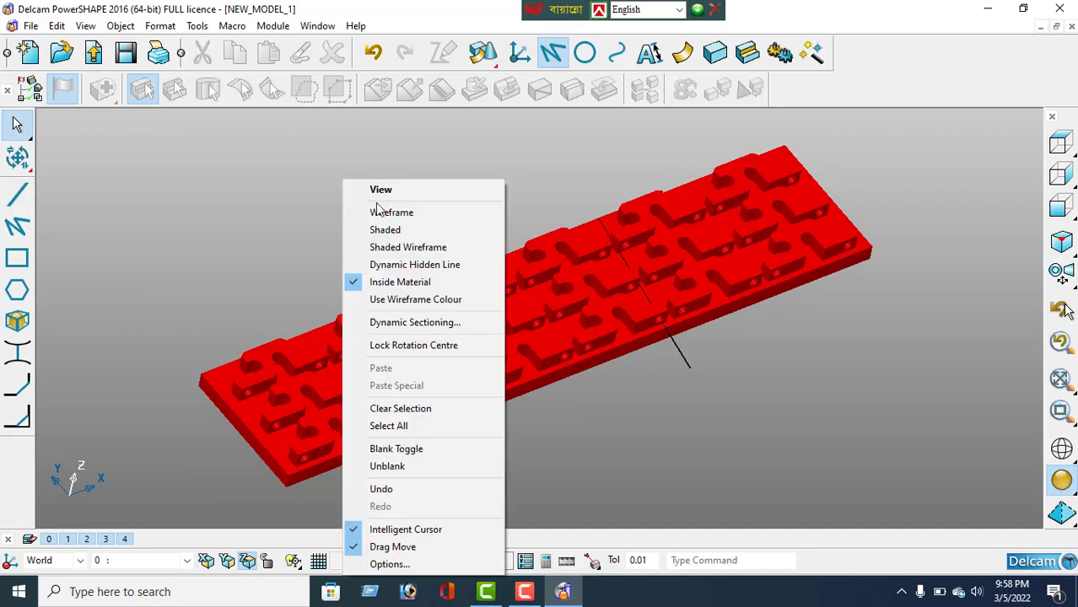
{"action": "key", "text": "Escape"}
Select the combined solid and examine its block rows and base plate edges from low side angles
{"action": "middle_click_drag", "start_coordinate": [513, 409], "coordinate": [688, 350]}
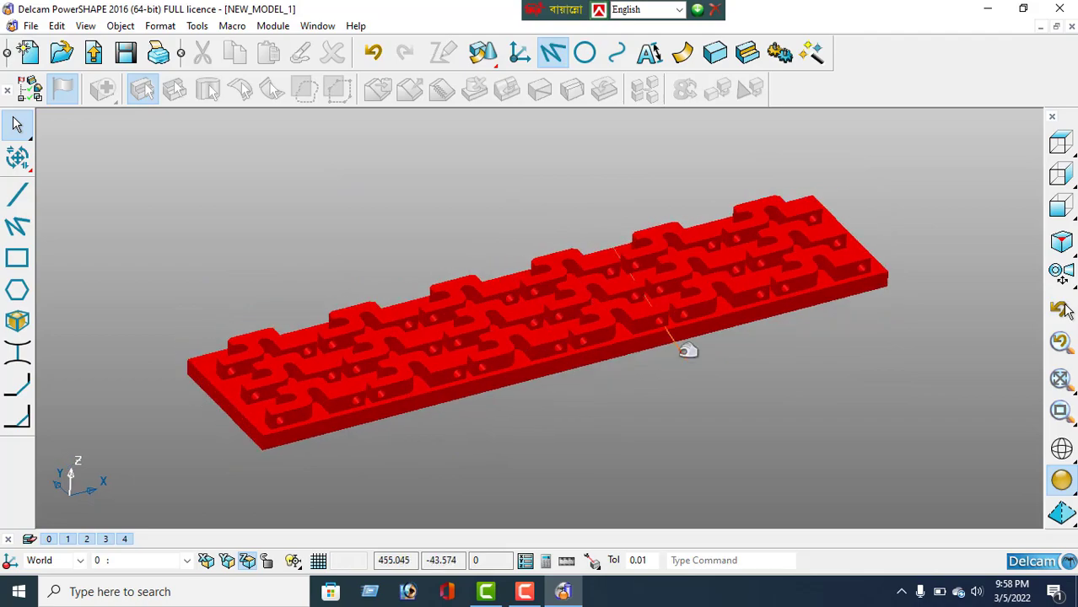
{"action": "scroll", "coordinate": [564, 359], "scroll_direction": "up", "scroll_amount": 3}
{"action": "middle_click_drag", "start_coordinate": [517, 381], "coordinate": [329, 316]}
{"action": "left_click", "coordinate": [321, 323]}
{"action": "scroll", "coordinate": [534, 392], "scroll_direction": "down", "scroll_amount": 3}
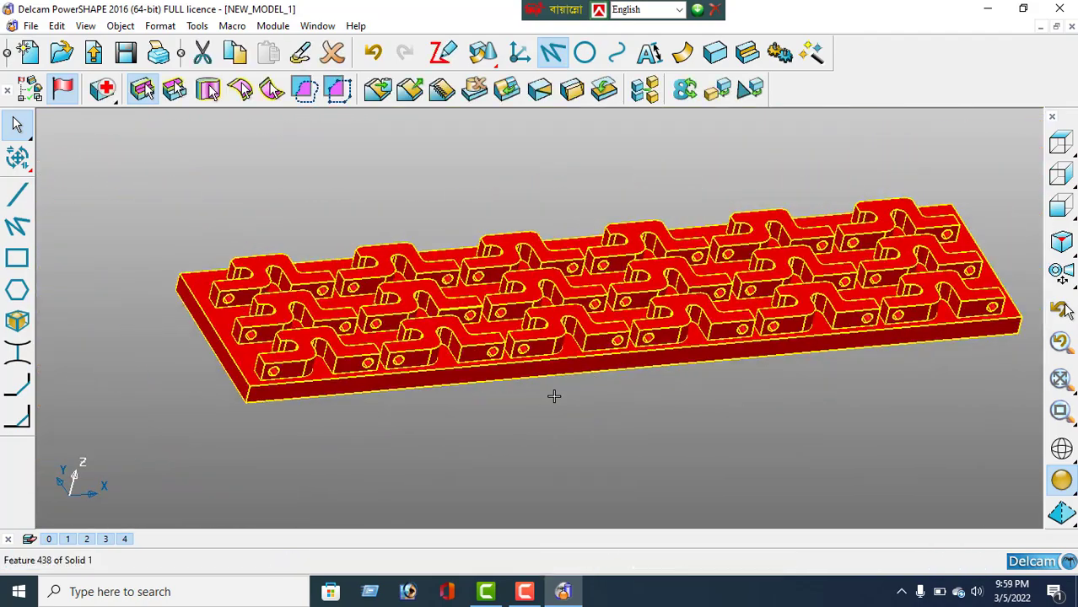
{"action": "middle_click_drag", "start_coordinate": [554, 396], "coordinate": [457, 376], "text": "shift"}
{"action": "left_click", "coordinate": [549, 374]}
{"action": "left_click", "coordinate": [514, 312]}
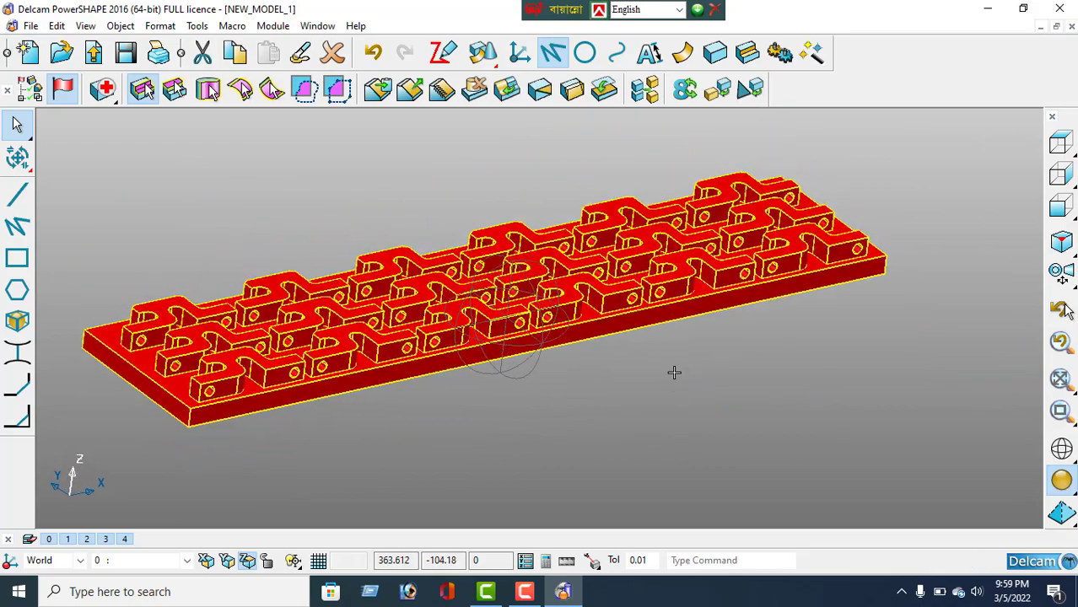